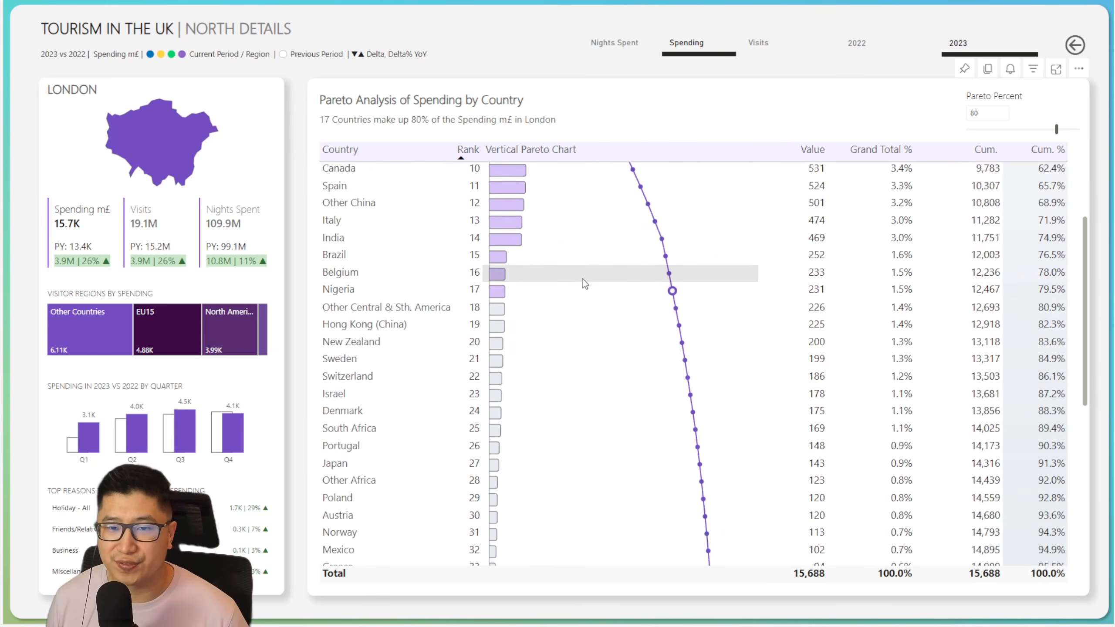
# Step: Return to the first rows of the spending-by-country table and adjust the Pareto Percent slicer
pyautogui.scroll(7, 592, 490)
pyautogui.scroll(1, 589, 459)
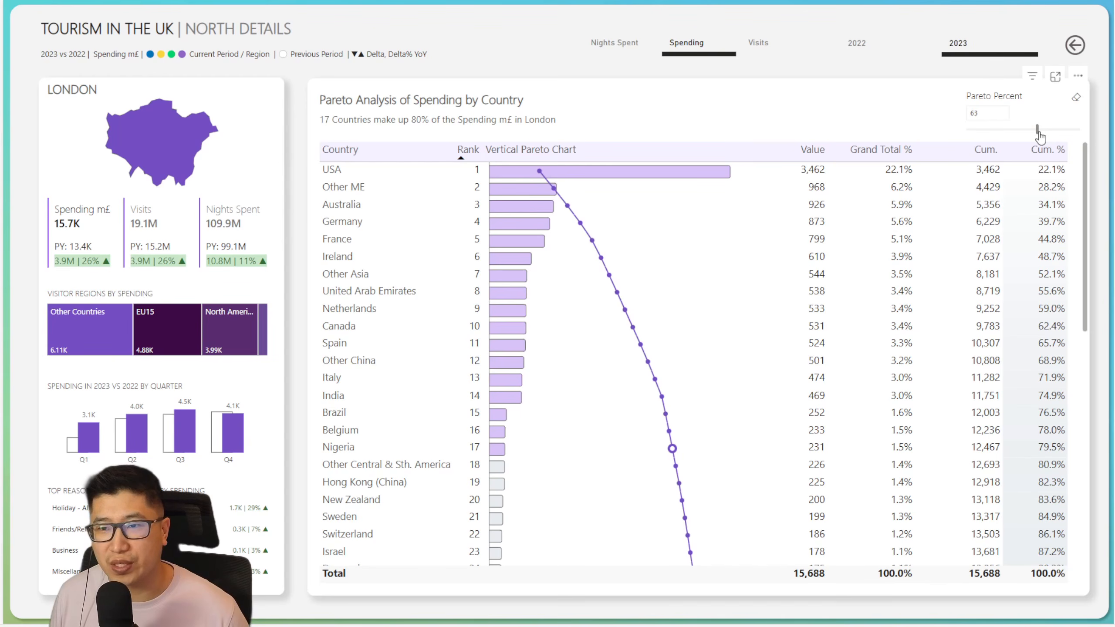
pyautogui.moveTo(1039, 137); pyautogui.dragTo(1048, 132)
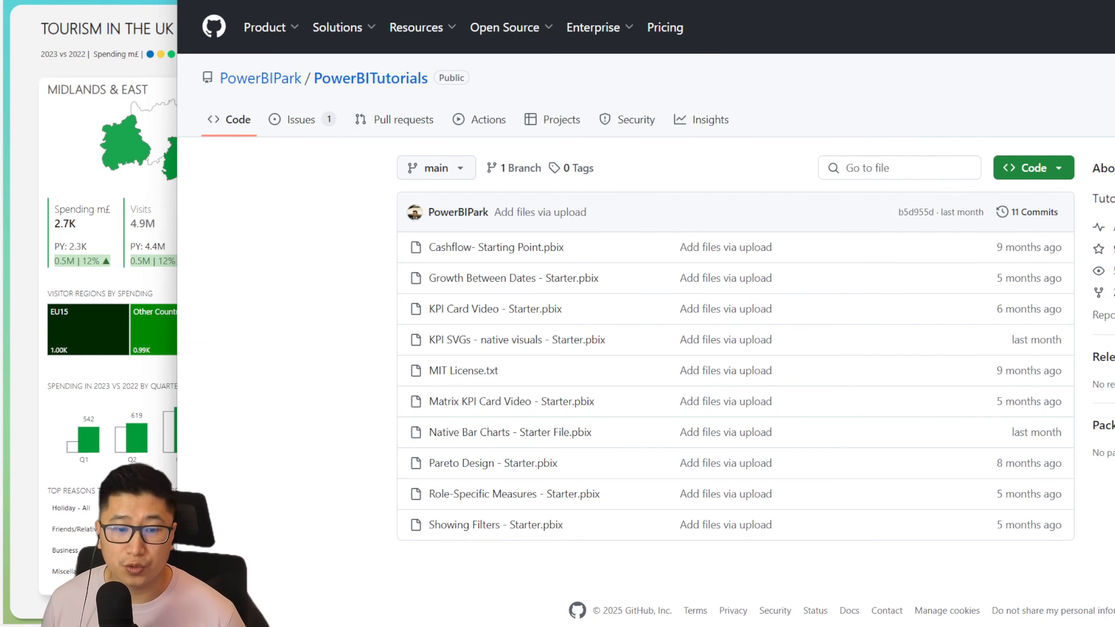
# Step: View the PowerBITutorials repository, the Dynamic Pareto Analysis video and the add-svg-measures toolbox page in the browser, returning to the Power BI report
pyautogui.moveTo(301, 626)
pyautogui.click(351, 588)
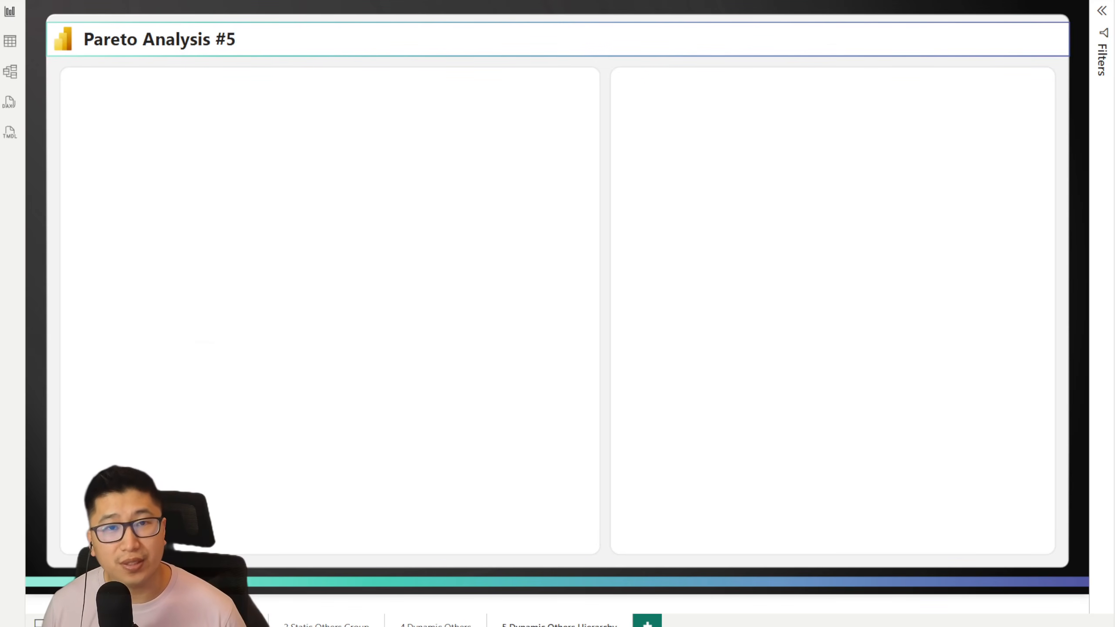
pyautogui.hotkey('alt', 'Tab')
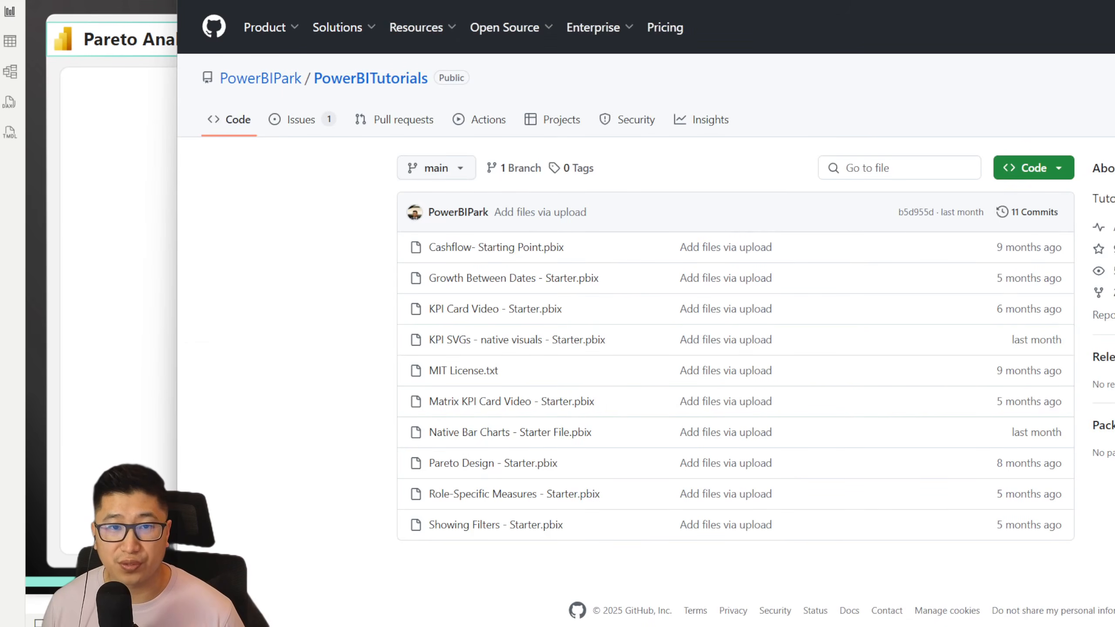
pyautogui.click(474, 0)
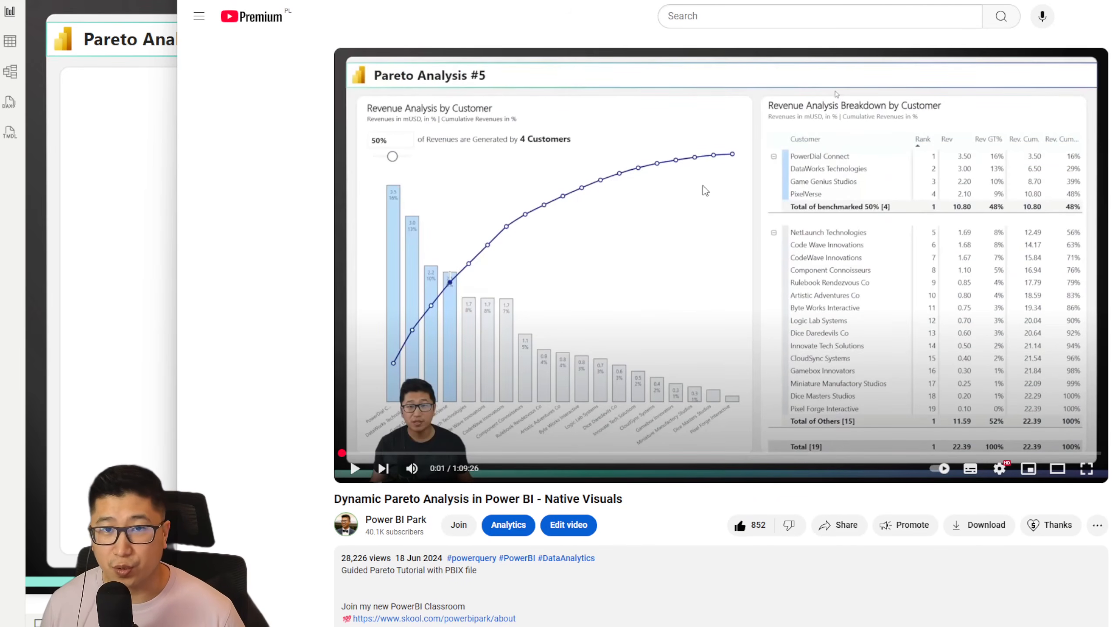
pyautogui.click(156, 283)
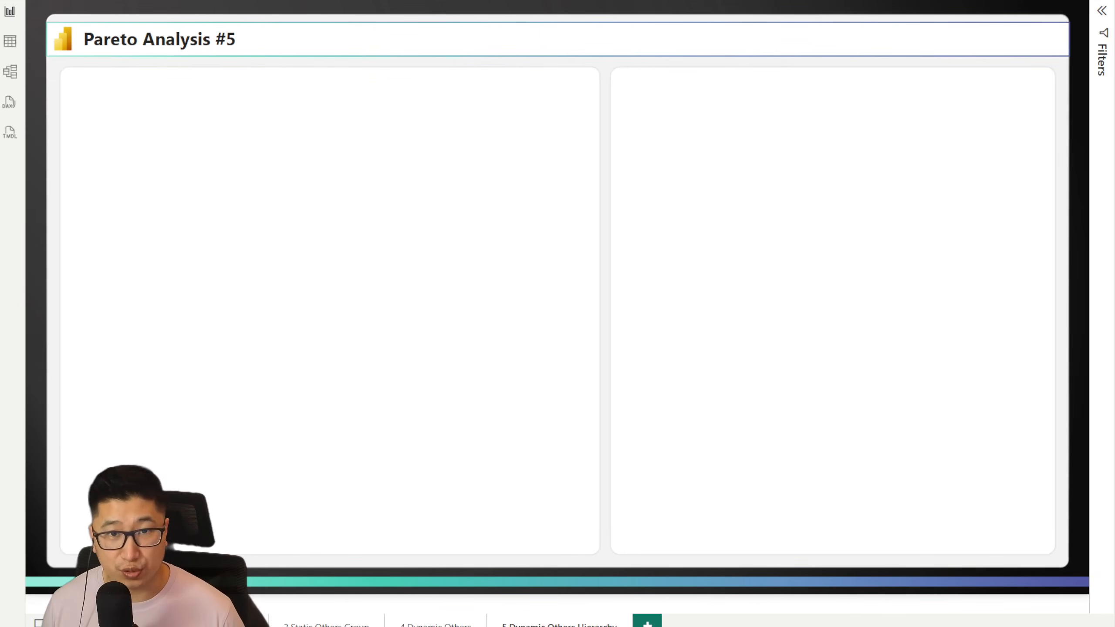
pyautogui.hotkey('alt', 'Tab')
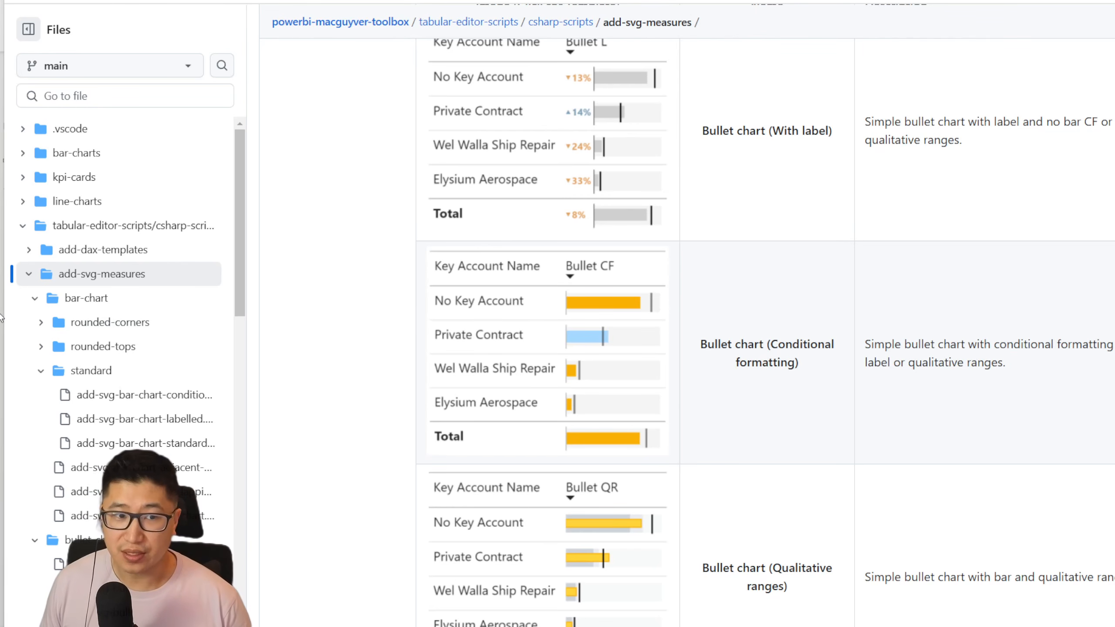
pyautogui.hotkey('alt', 'Tab')
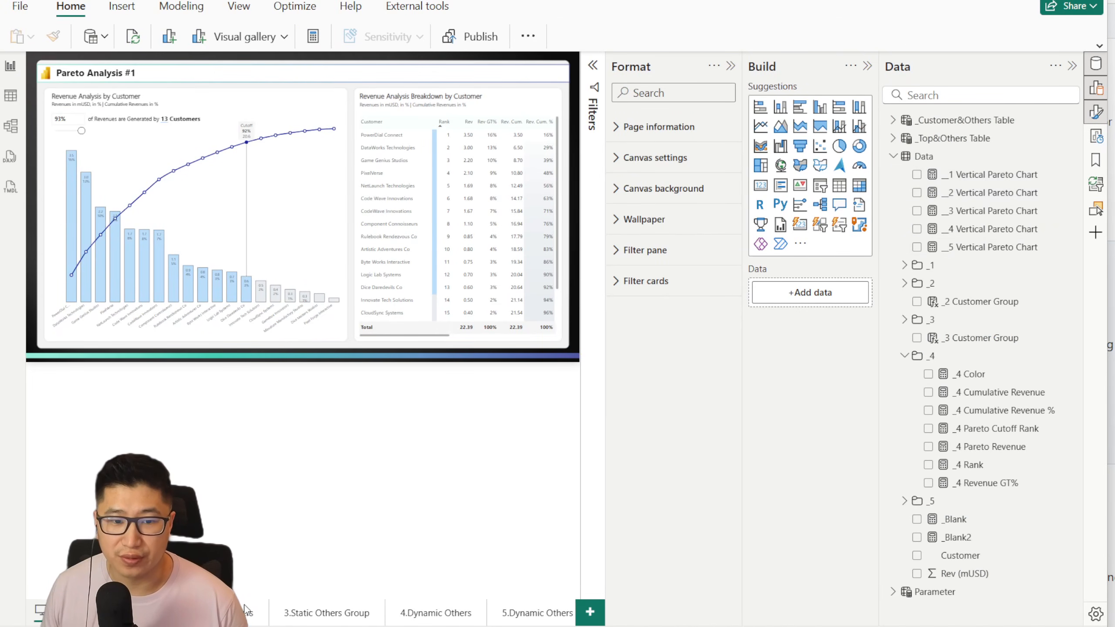
# Step: Go through the report pages to 5.Dynamic Others Hierarchy and collapse the Format and Build panes
pyautogui.click(257, 614)
pyautogui.click(307, 614)
pyautogui.click(436, 614)
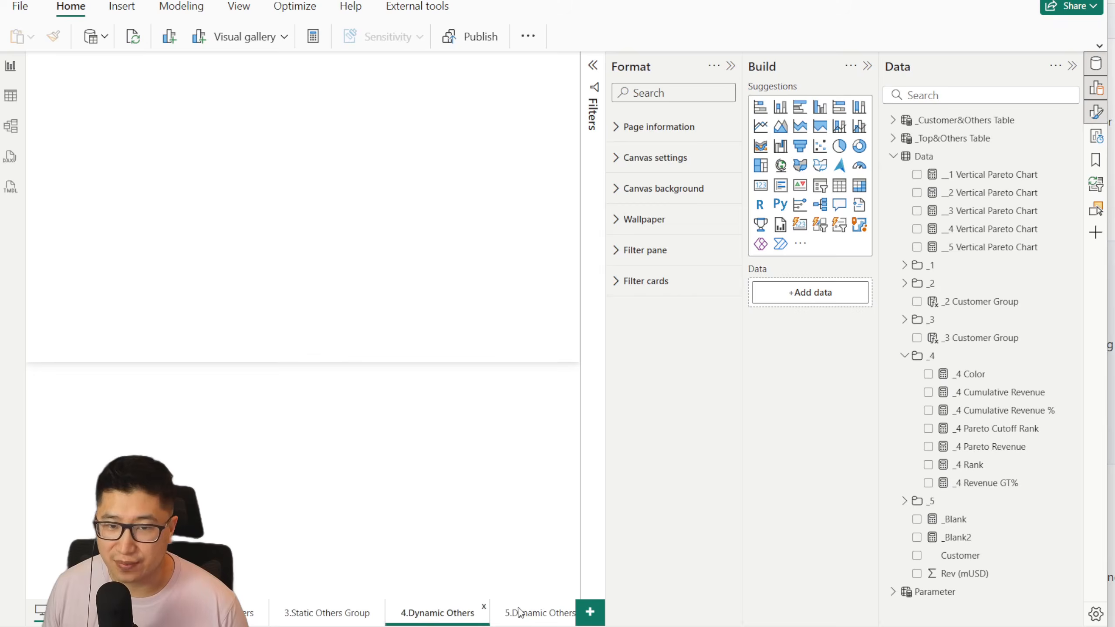
pyautogui.click(525, 615)
pyautogui.click(730, 66)
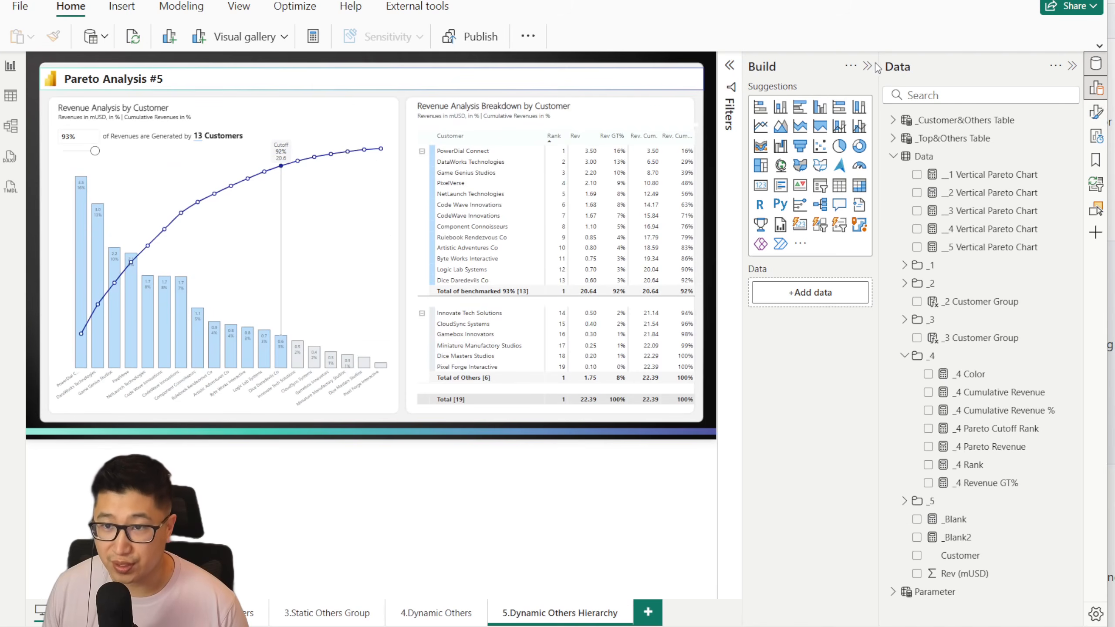
pyautogui.click(869, 66)
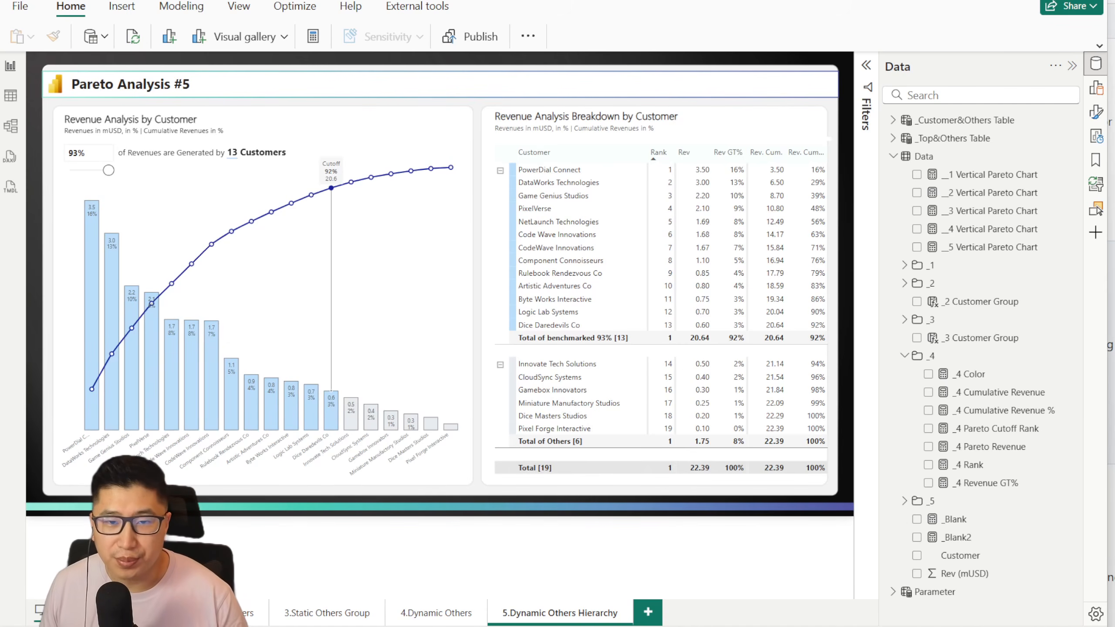
# Step: Lower the revenue cutoff to 58% on Pareto Analysis #1 and look over the customer breakdown table on Pareto Analysis #2
pyautogui.click(127, 613)
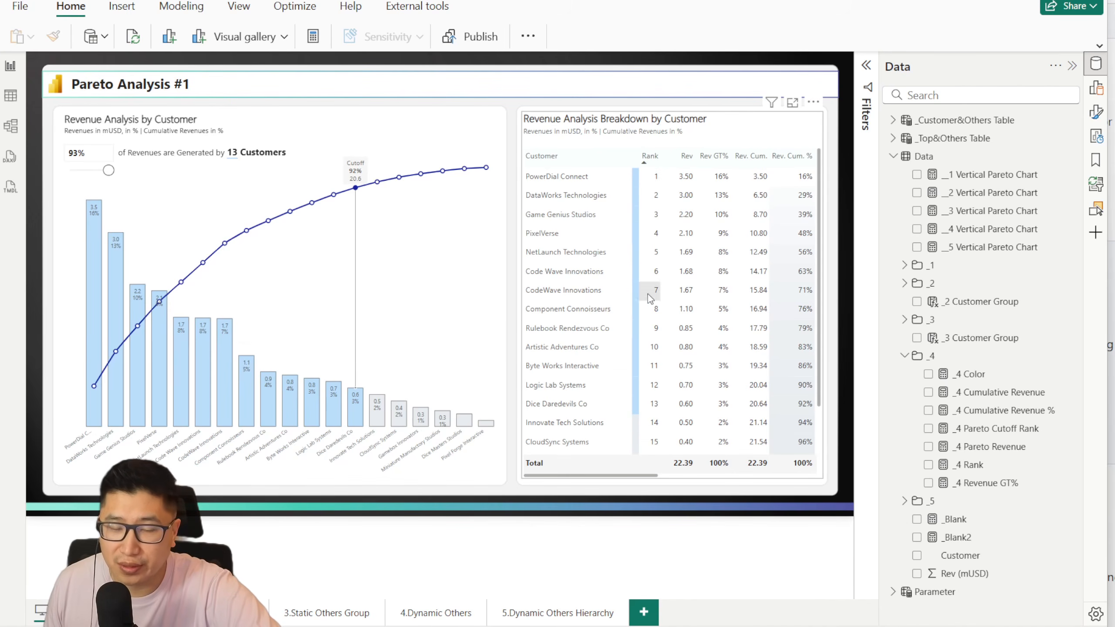
pyautogui.moveTo(105, 173); pyautogui.dragTo(93, 174)
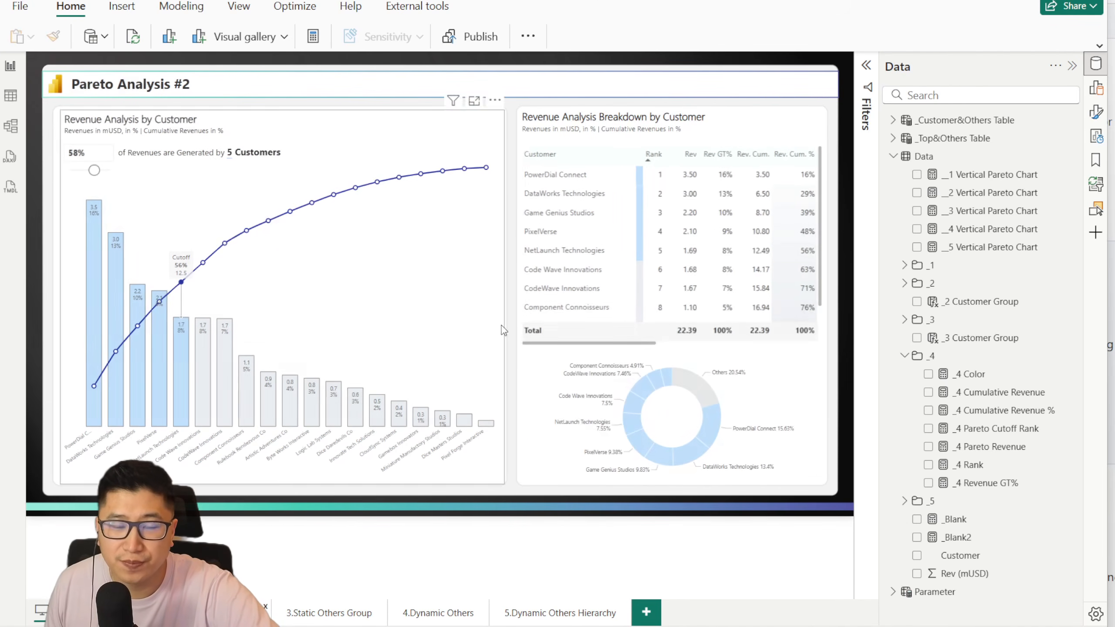
pyautogui.scroll(-2, 582, 308)
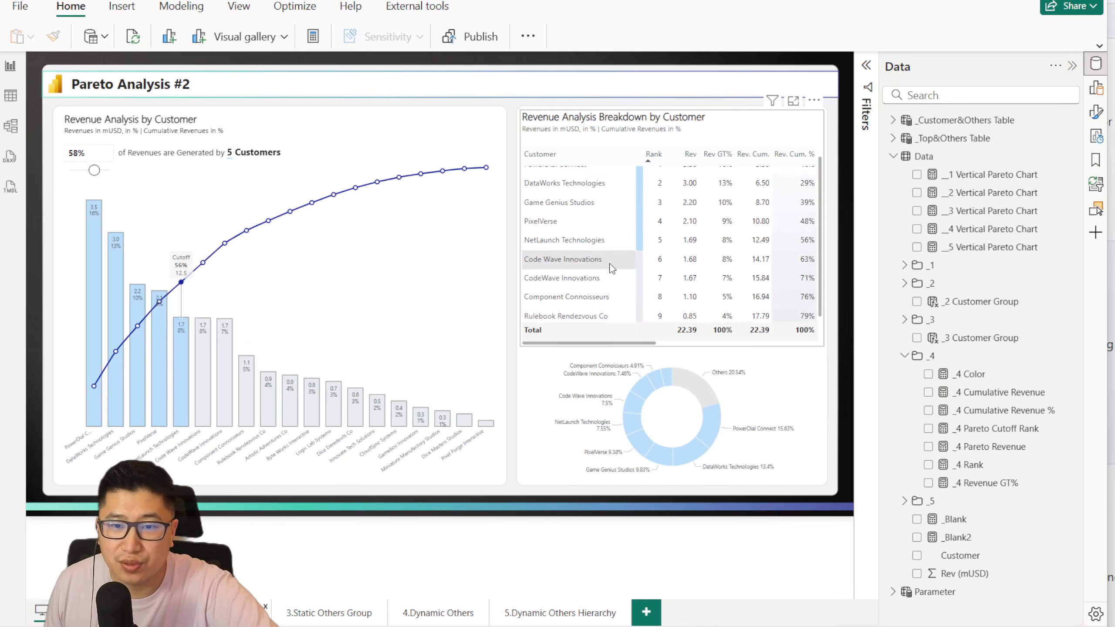
pyautogui.scroll(2, 610, 290)
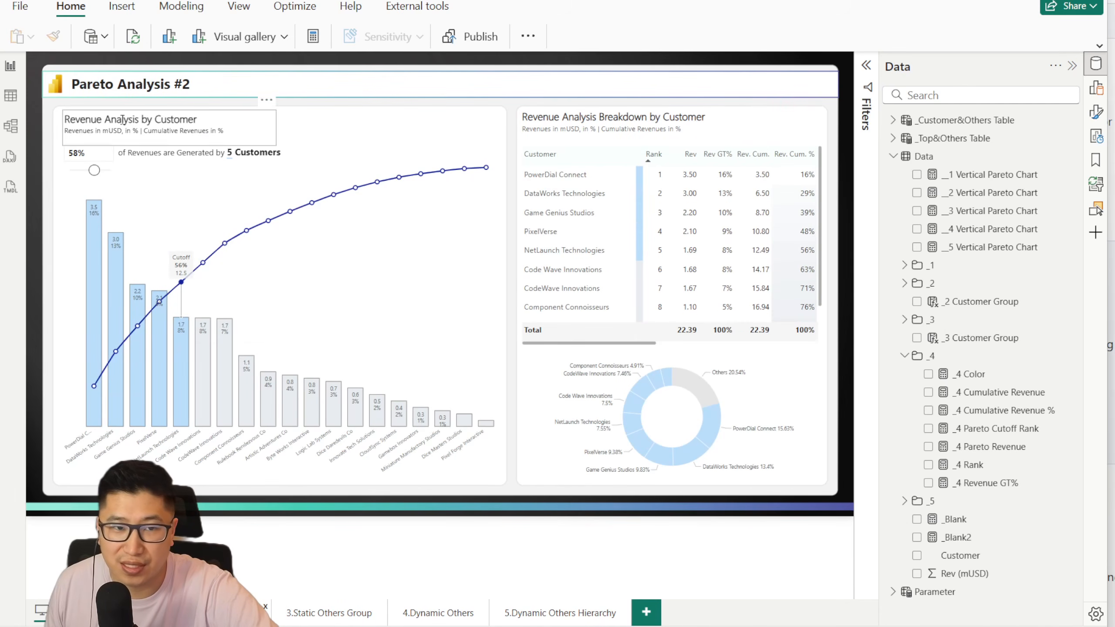
# Step: Raise the revenue cutoff on Pareto Analysis #2 to 78% and view the Others row of the breakdown table
pyautogui.click(102, 178)
pyautogui.scroll(-2, 647, 261)
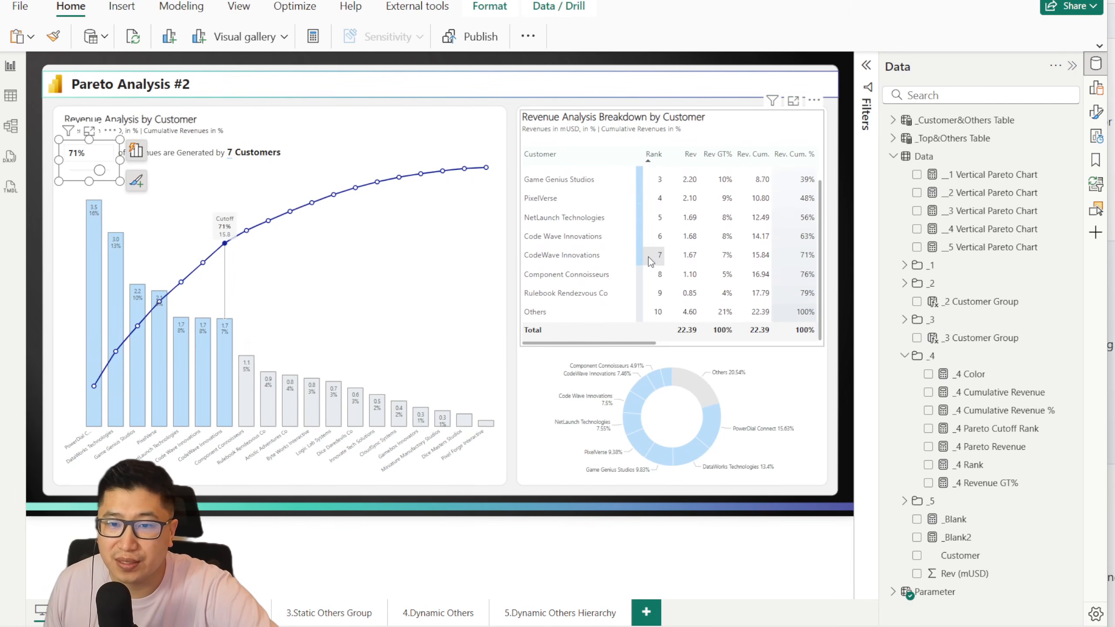
pyautogui.click(103, 174)
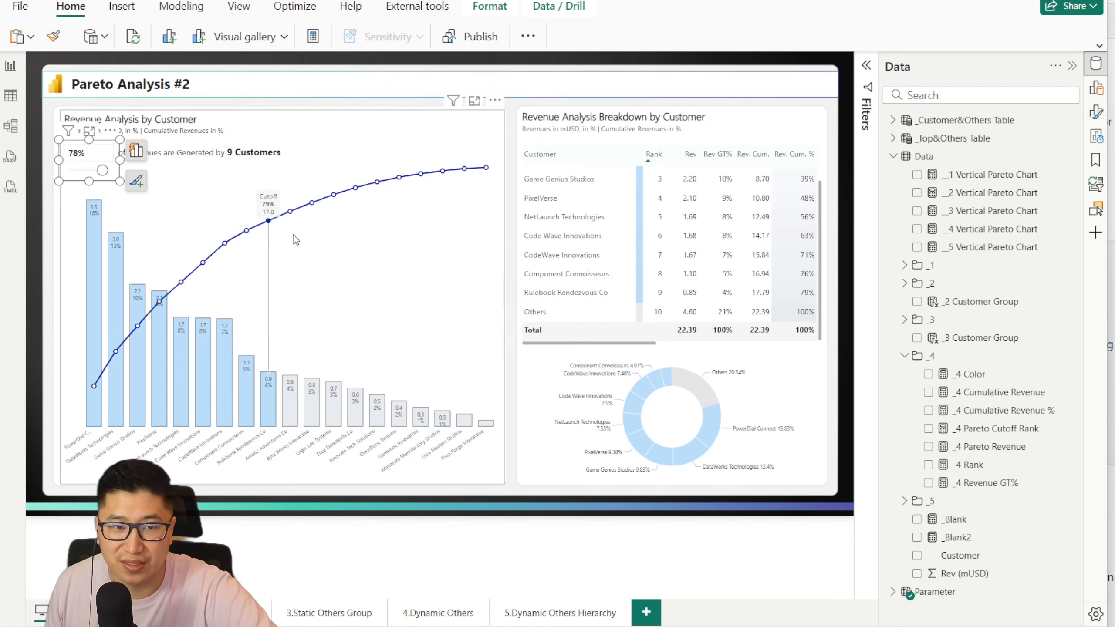
# Step: Try a revenue cutoff of 0.99 on Pareto Analysis #2, and replace it with 0.8
pyautogui.click(90, 153)
pyautogui.write('0.99')
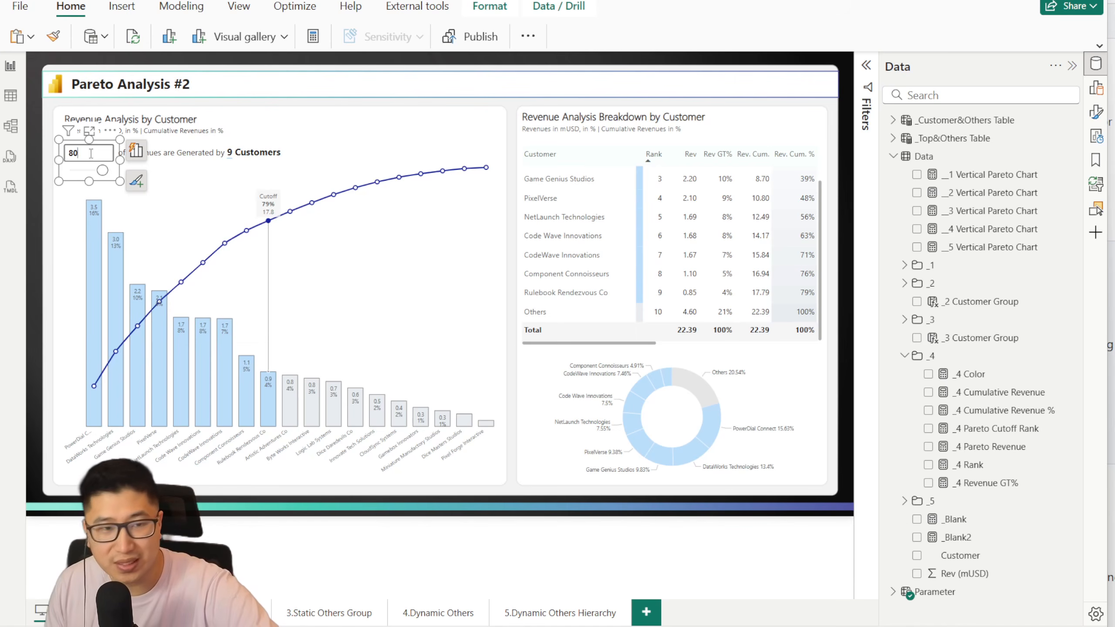
pyautogui.press('Return')
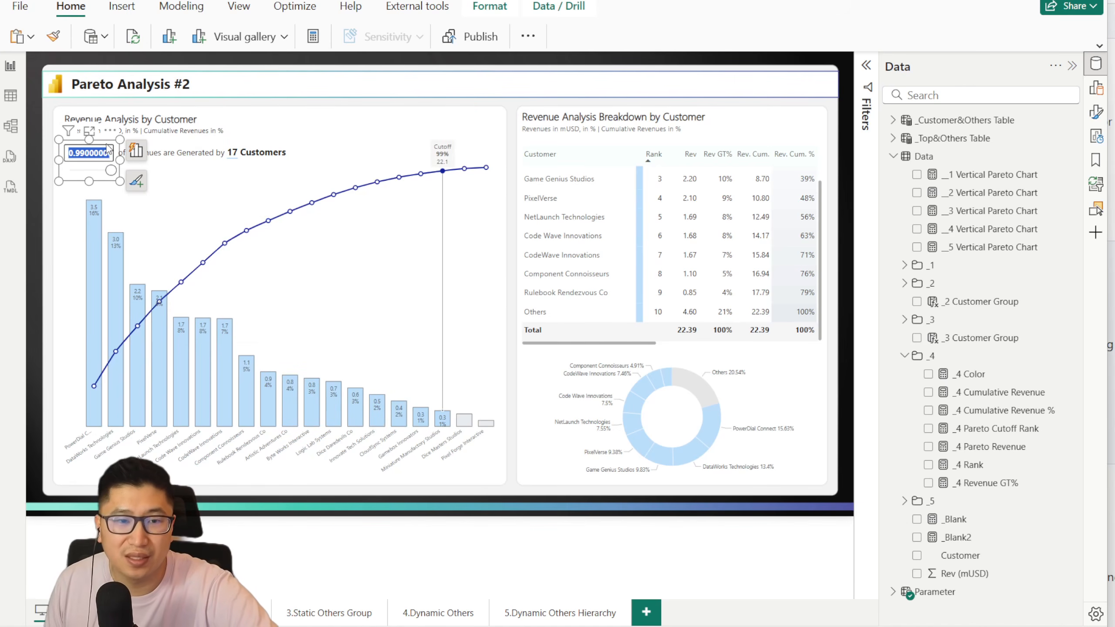
pyautogui.write('0.8')
pyautogui.press('Return')
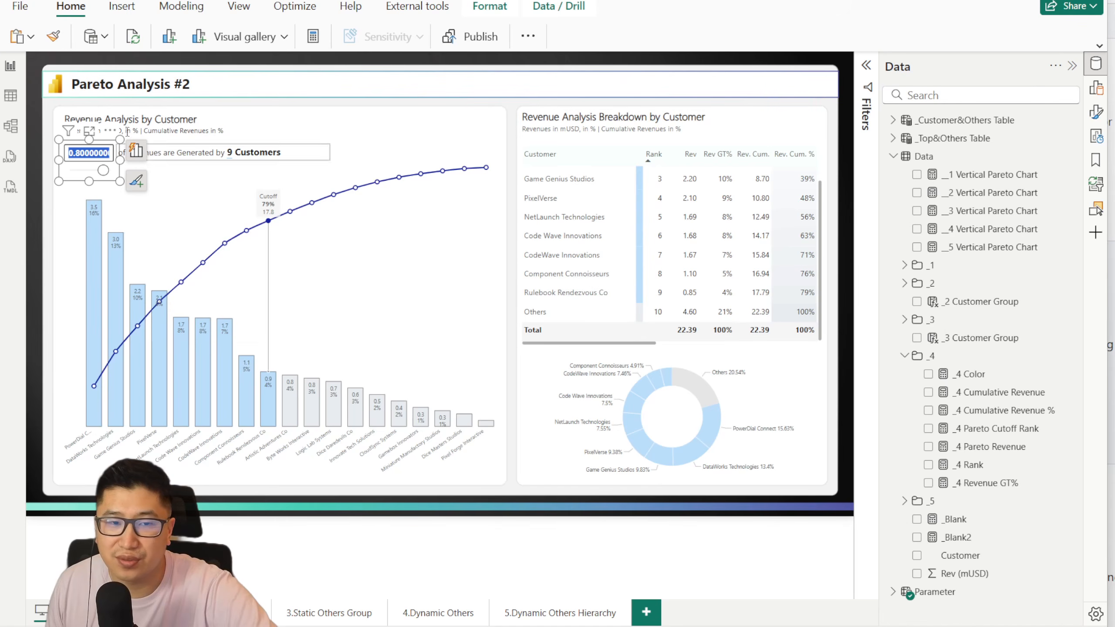
# Step: Move the revenue cutoff to 85% and down to 65%, and return the breakdown table to its first rows
pyautogui.moveTo(103, 171); pyautogui.dragTo(107, 172)
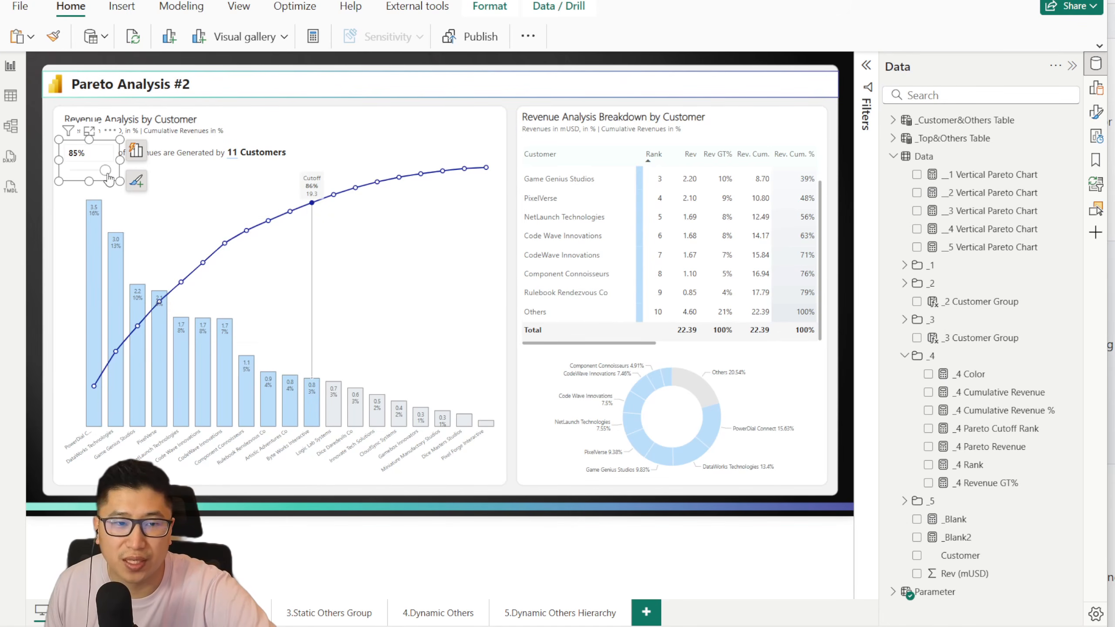
pyautogui.moveTo(105, 170); pyautogui.dragTo(97, 171)
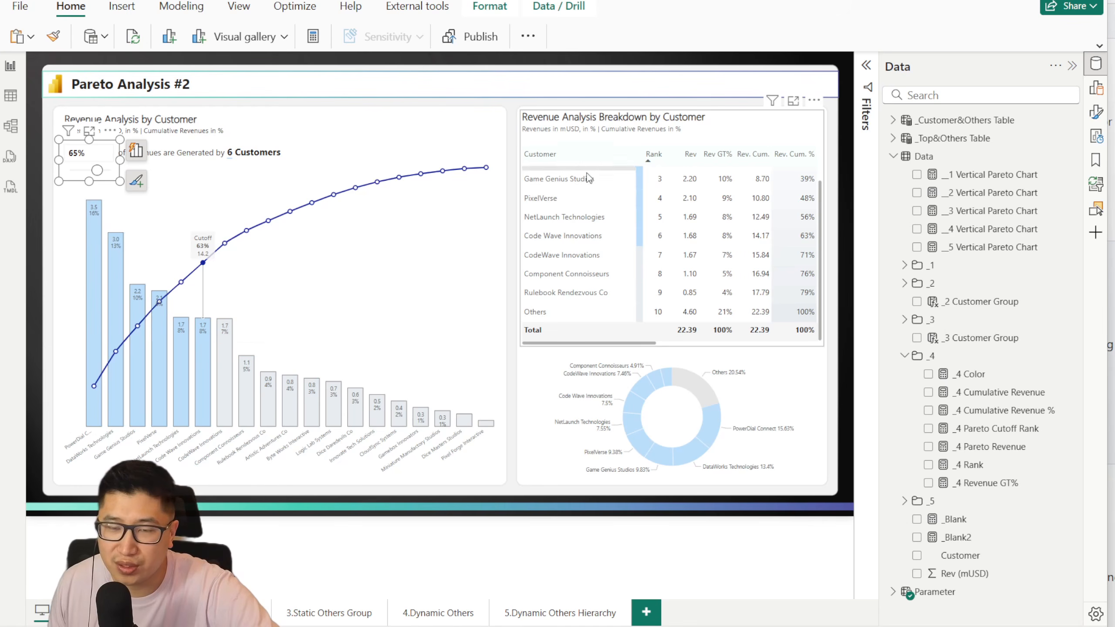
pyautogui.scroll(2, 702, 233)
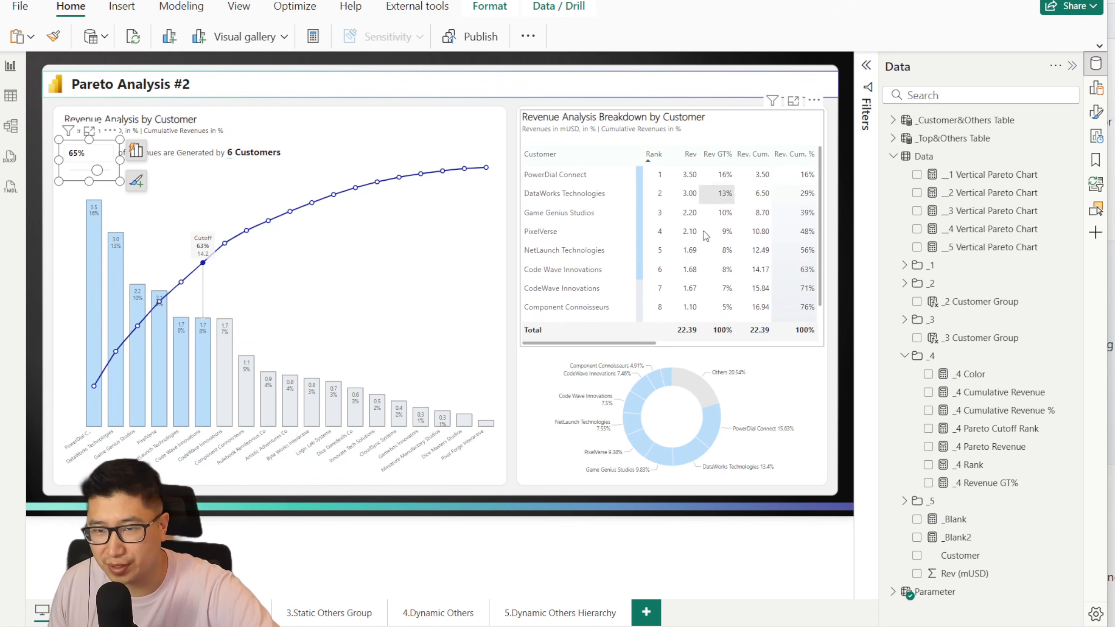
# Step: Open the 3.Static Others Group page and look over its grouped customer breakdown table
pyautogui.click(315, 616)
pyautogui.scroll(-3, 575, 382)
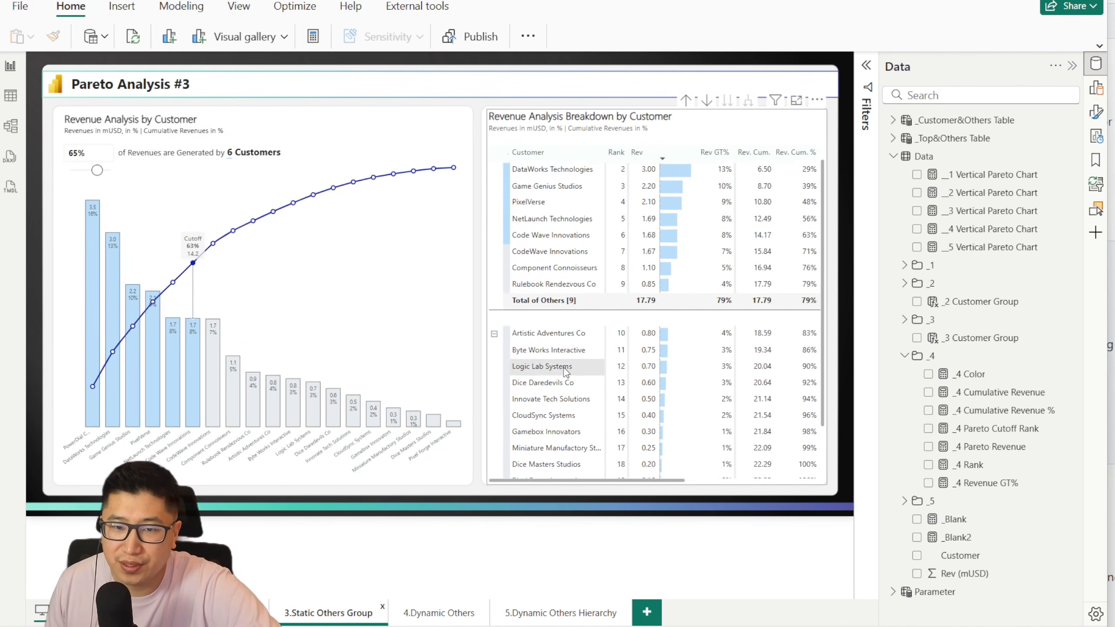
pyautogui.scroll(3, 577, 390)
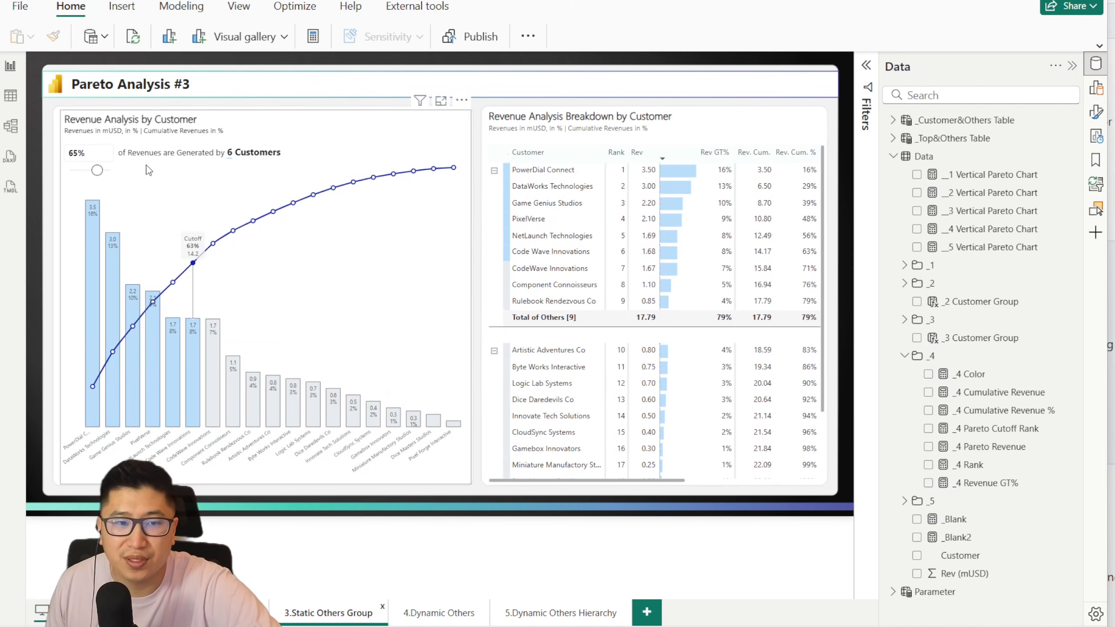
# Step: Lower the revenue cutoff on Pareto Analysis #3 to 28%, and set it to 0.8
pyautogui.moveTo(97, 170); pyautogui.dragTo(88, 175)
pyautogui.click(89, 158)
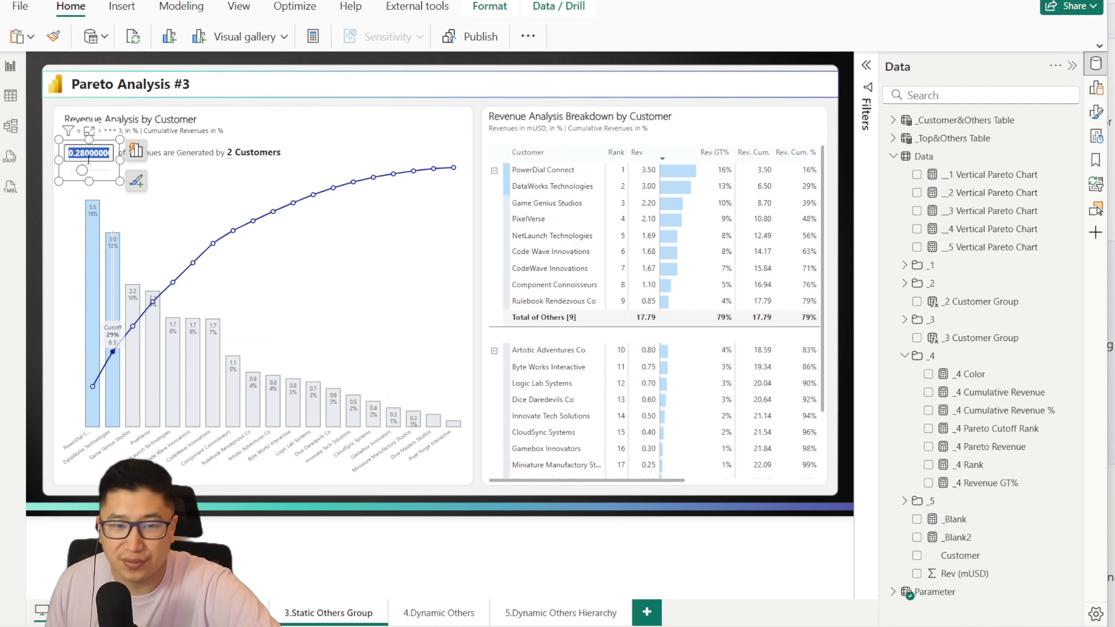
pyautogui.press('BackSpace')
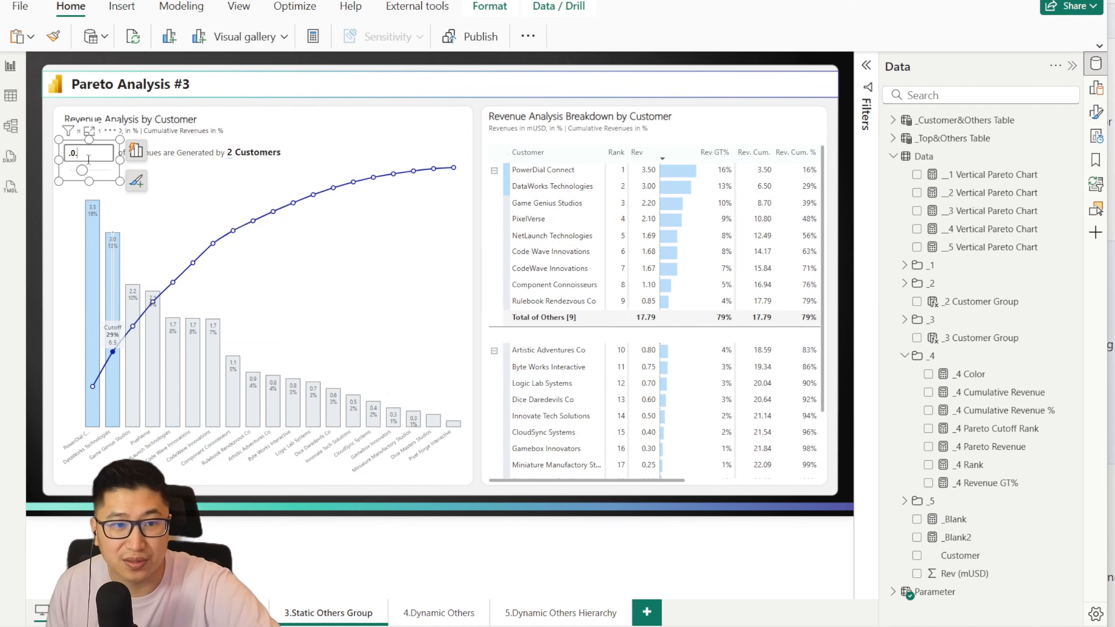
pyautogui.write('0.8')
pyautogui.press('Return')
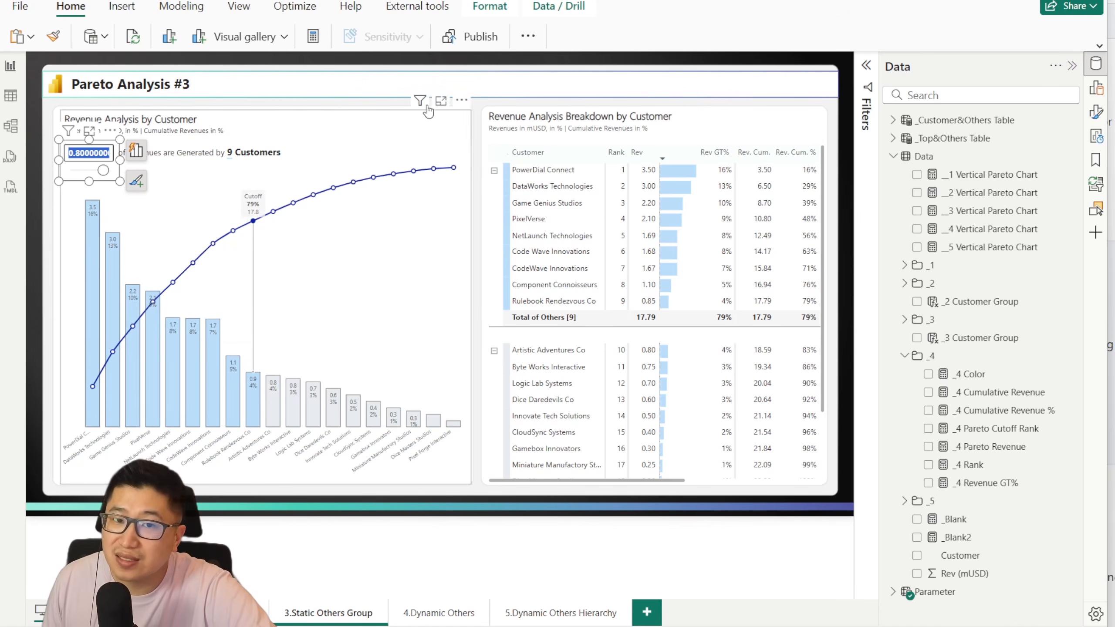
pyautogui.click(477, 114)
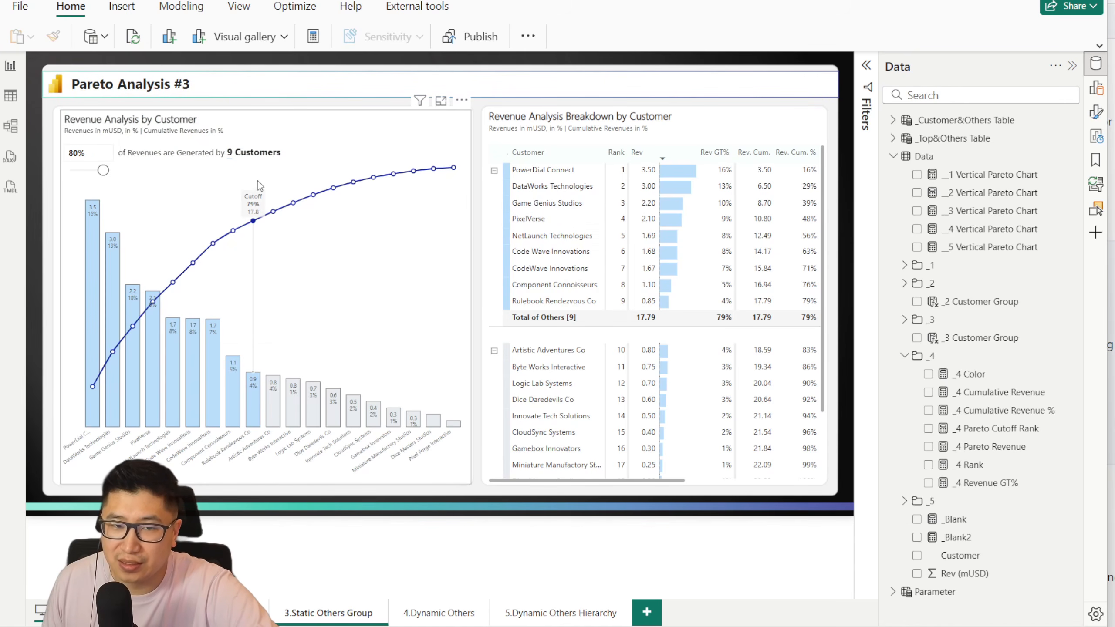
# Step: Examine both customer groups and their subtotals in the Pareto Analysis #3 breakdown table
pyautogui.scroll(-3, 598, 342)
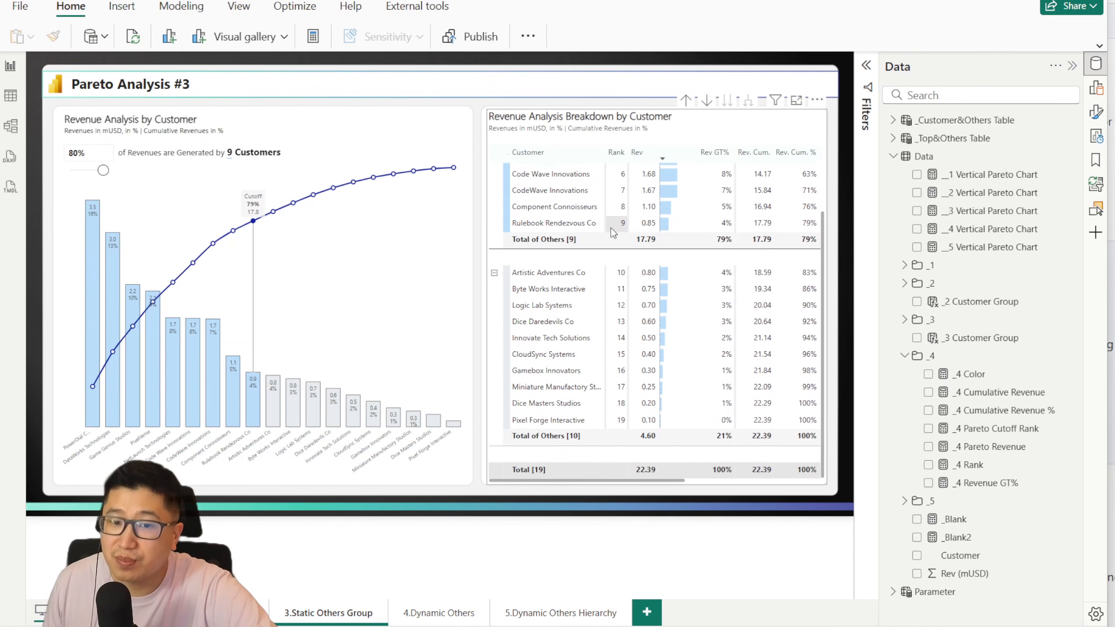
pyautogui.scroll(3, 583, 193)
pyautogui.scroll(-3, 554, 338)
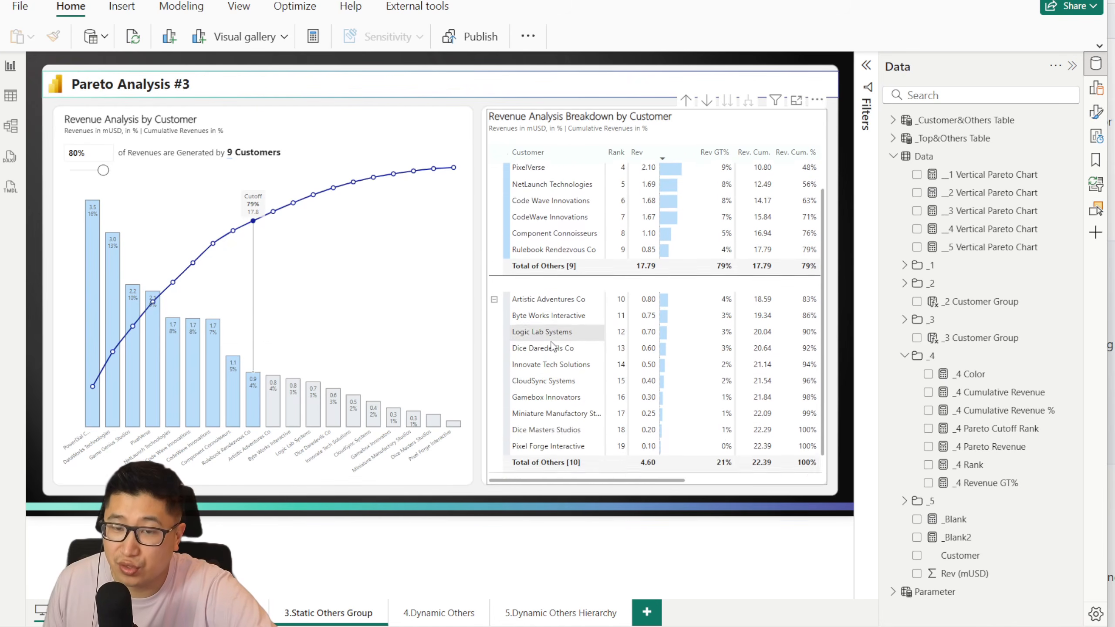
pyautogui.scroll(3, 562, 165)
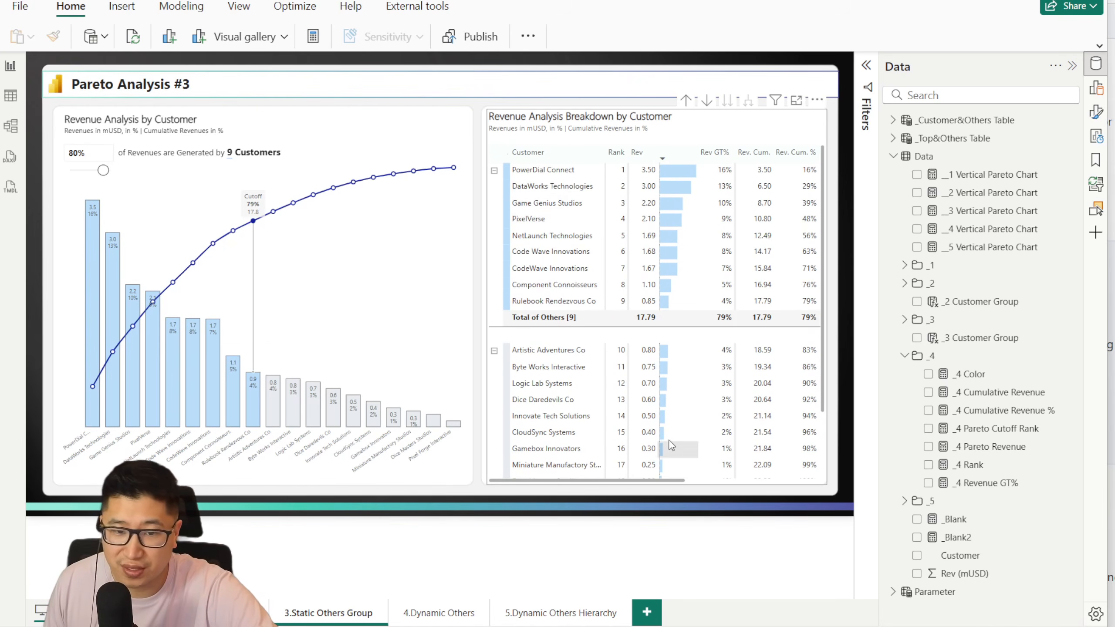
# Step: Open the 4.Dynamic Others page and lower its revenue cutoff to 62%
pyautogui.click(436, 613)
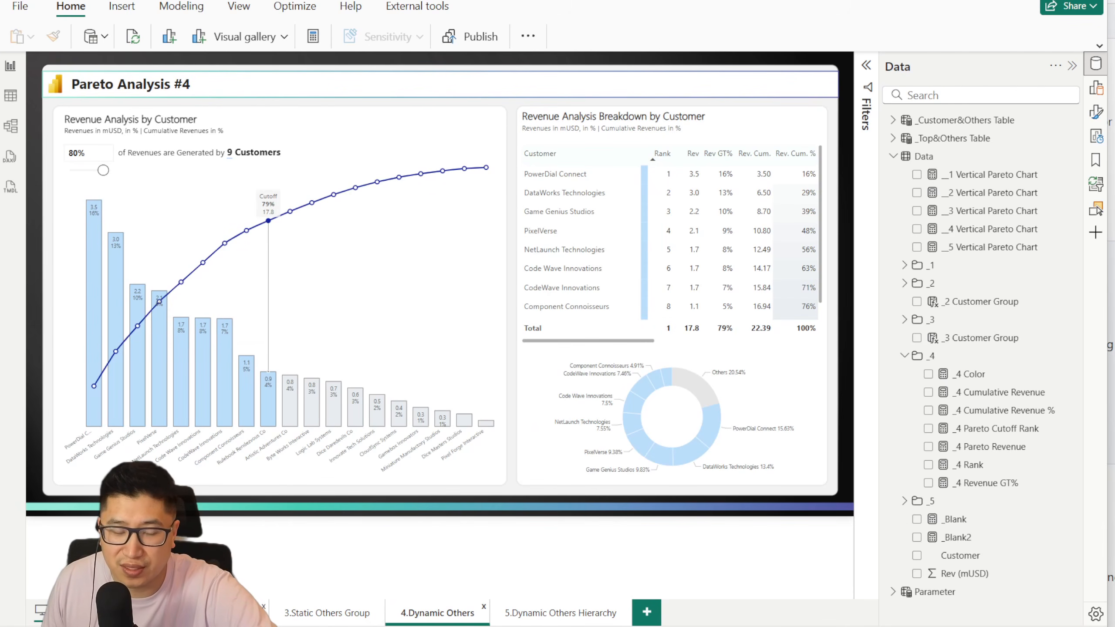
pyautogui.scroll(-2, 623, 272)
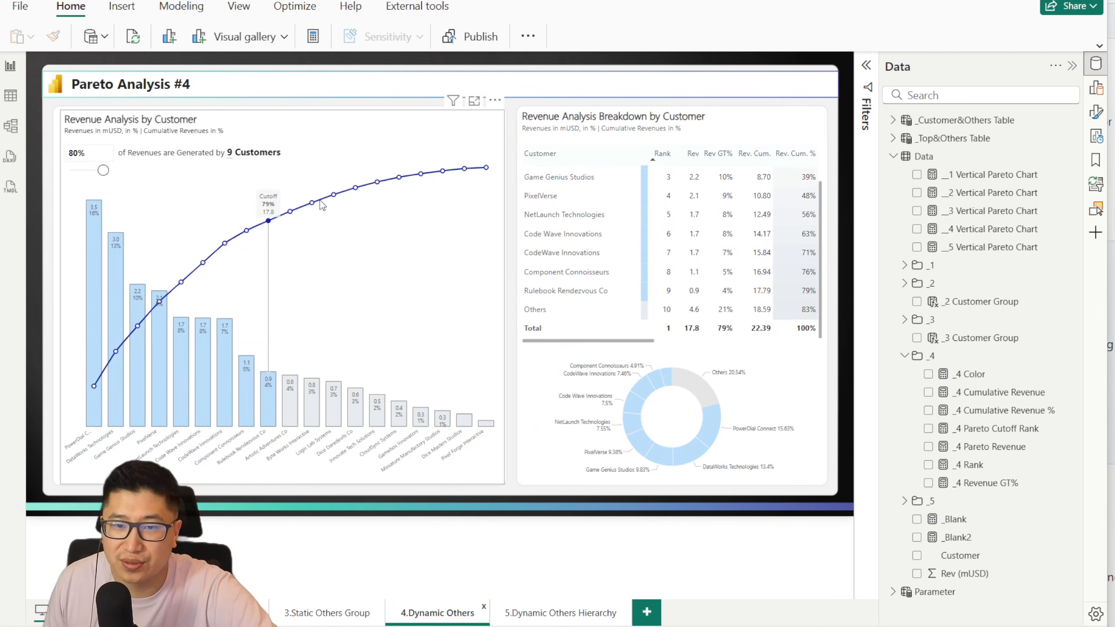
pyautogui.moveTo(99, 172); pyautogui.dragTo(96, 171)
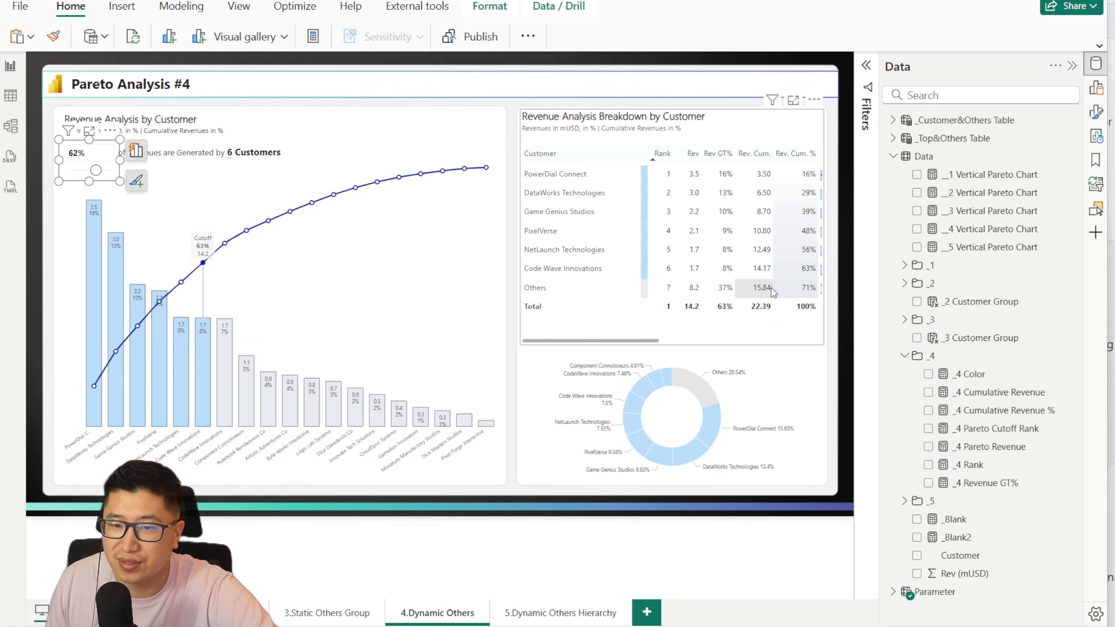
# Step: Raise the revenue cutoff on the 4.Dynamic Others page to 69%, and lower it to 47% on the 5.Dynamic Others Hierarchy page
pyautogui.moveTo(100, 173); pyautogui.dragTo(96, 172)
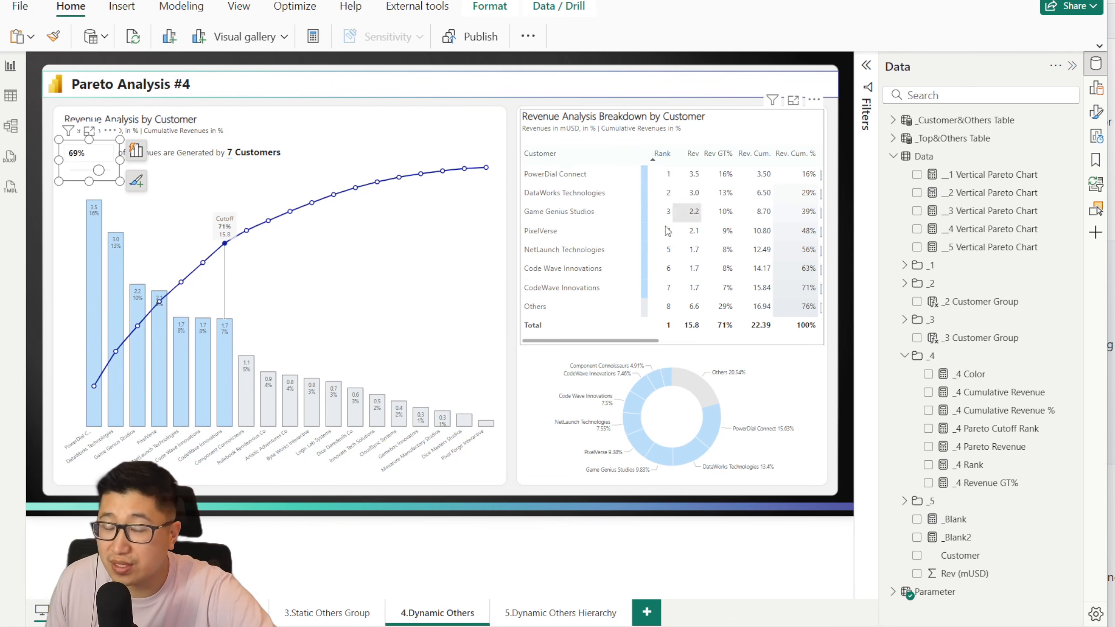
pyautogui.click(554, 613)
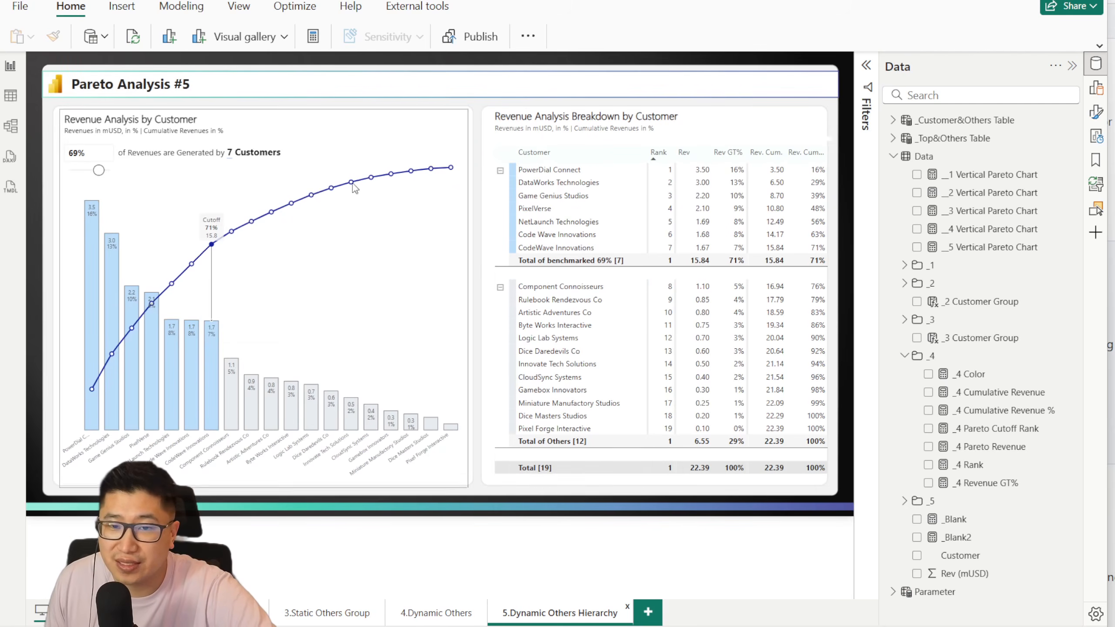
pyautogui.moveTo(97, 172); pyautogui.dragTo(92, 171)
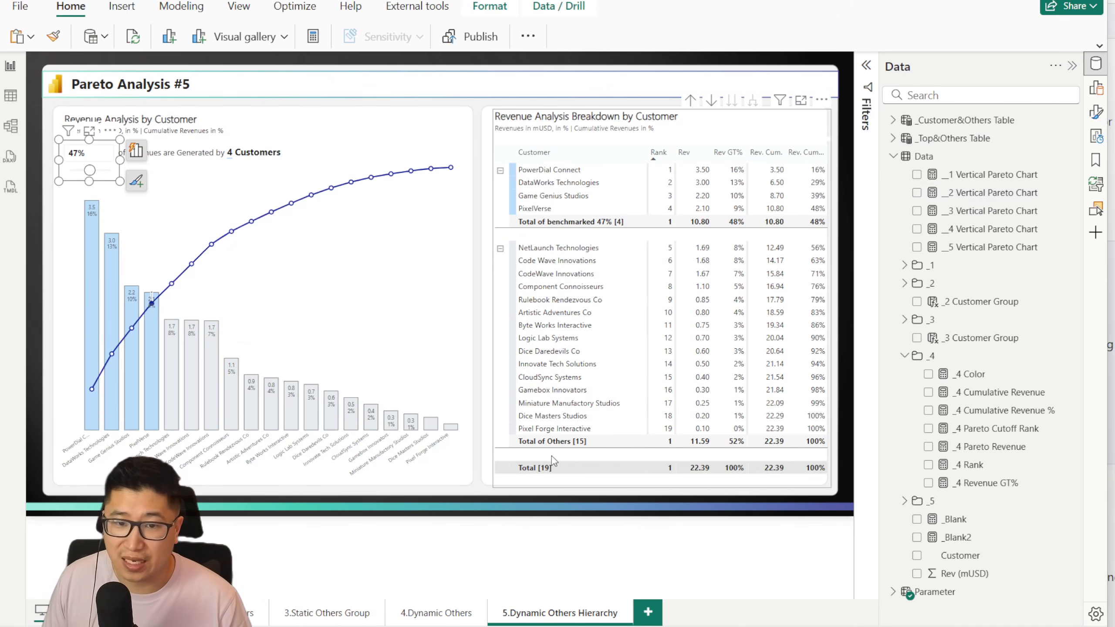
# Step: Set the grid row padding of the Pareto Analysis #5 breakdown table to 0
pyautogui.click(595, 486)
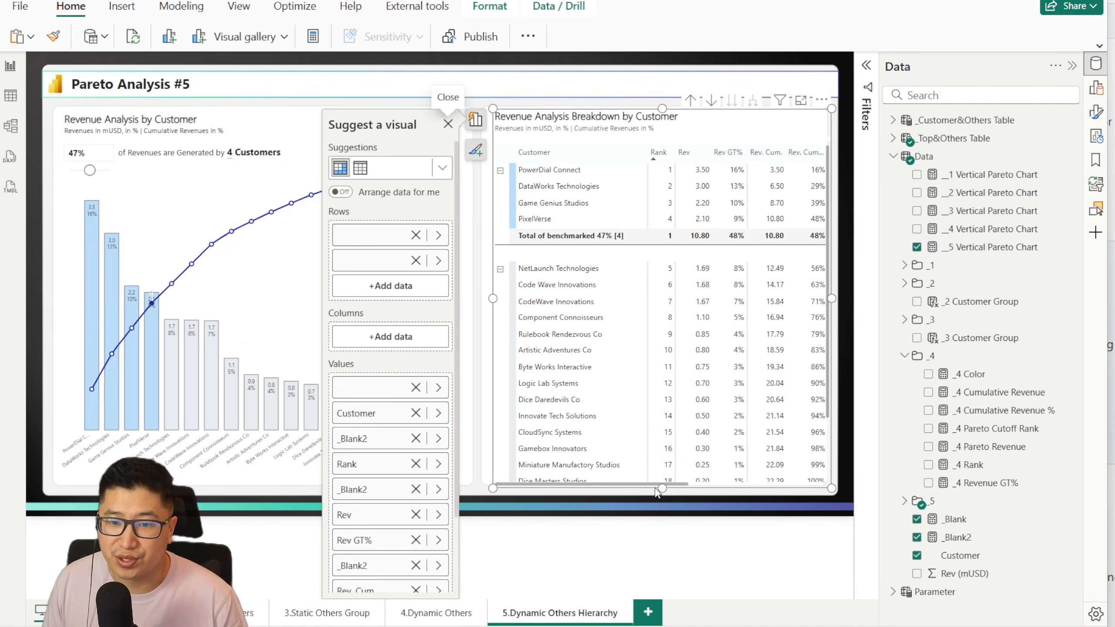
pyautogui.moveTo(652, 485); pyautogui.dragTo(773, 484)
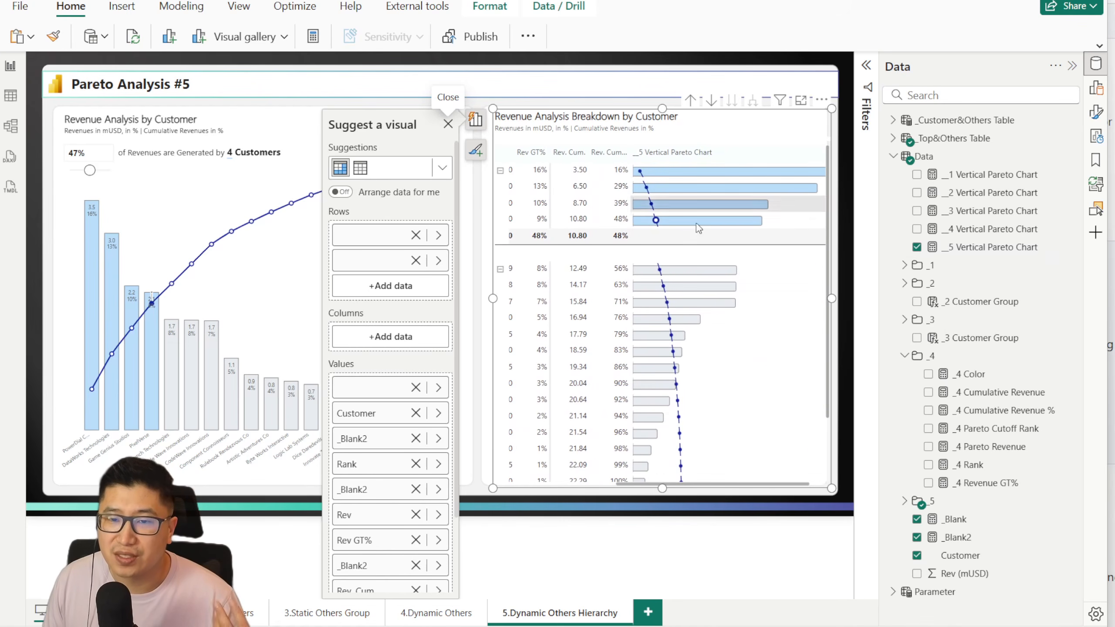
pyautogui.click(1096, 112)
pyautogui.click(769, 252)
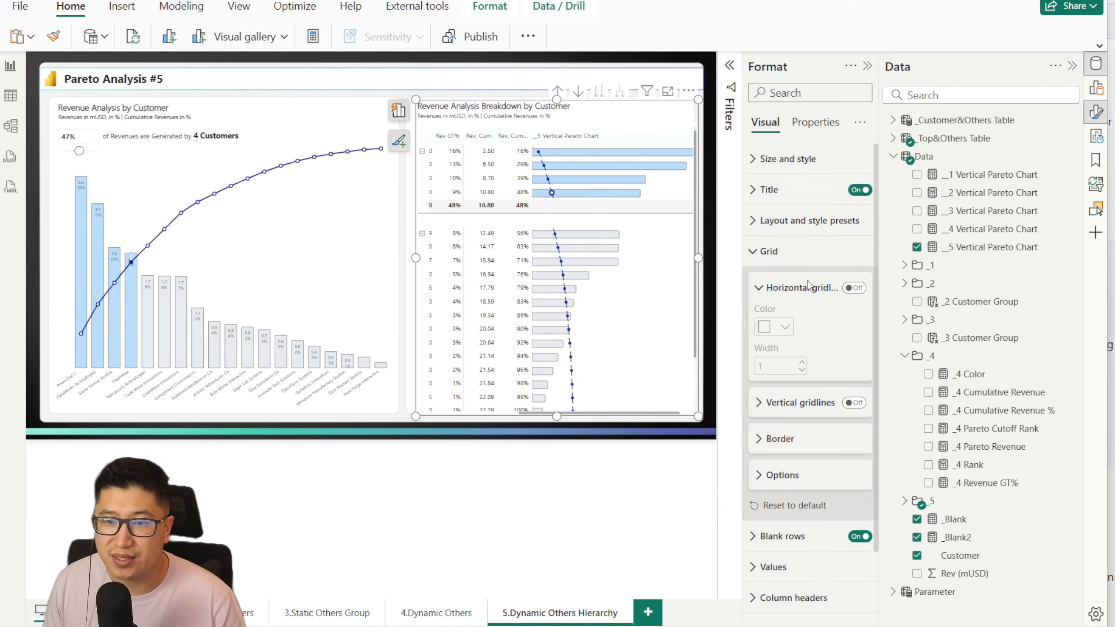
pyautogui.click(806, 479)
pyautogui.press('Return')
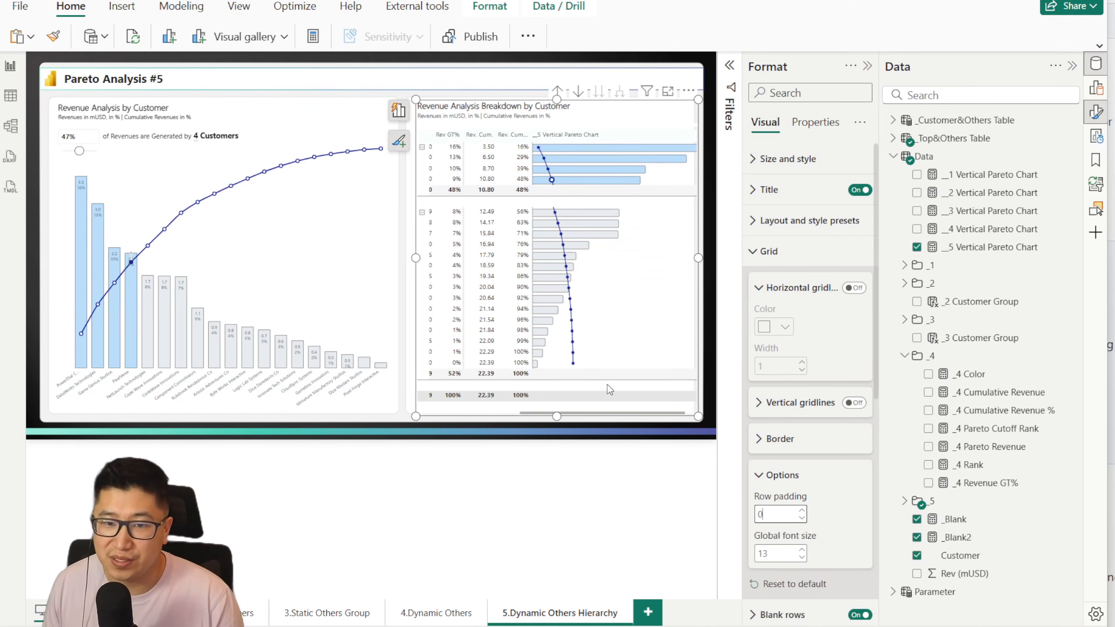
# Step: Set the row padding of the Pareto Analysis #1 breakdown table to 0 and bring its vertical Pareto chart column into view
pyautogui.click(132, 613)
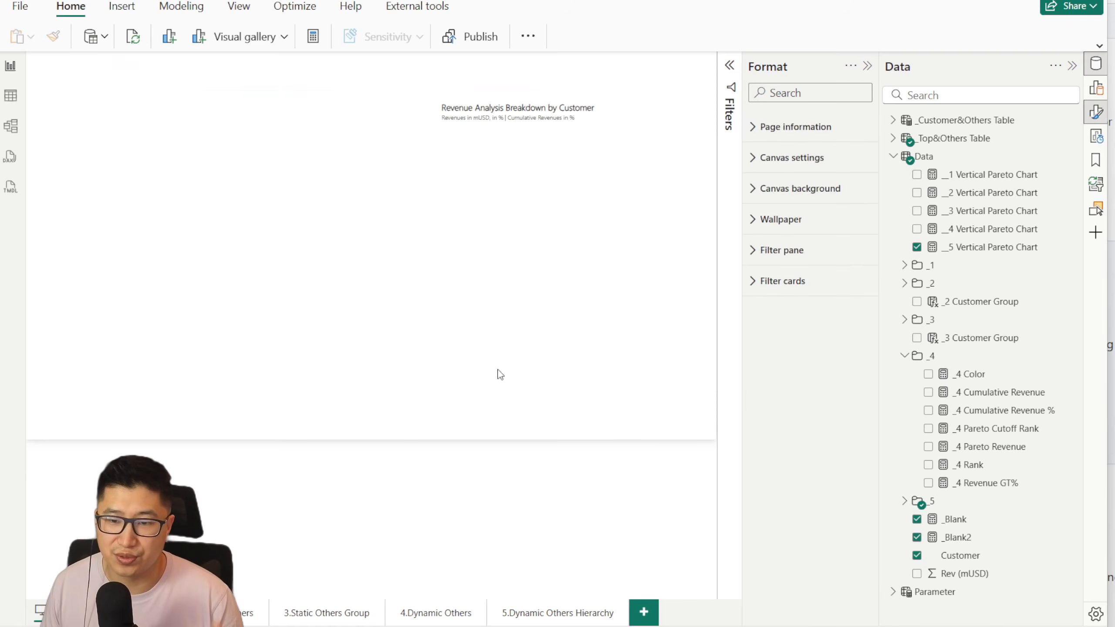
pyautogui.click(630, 113)
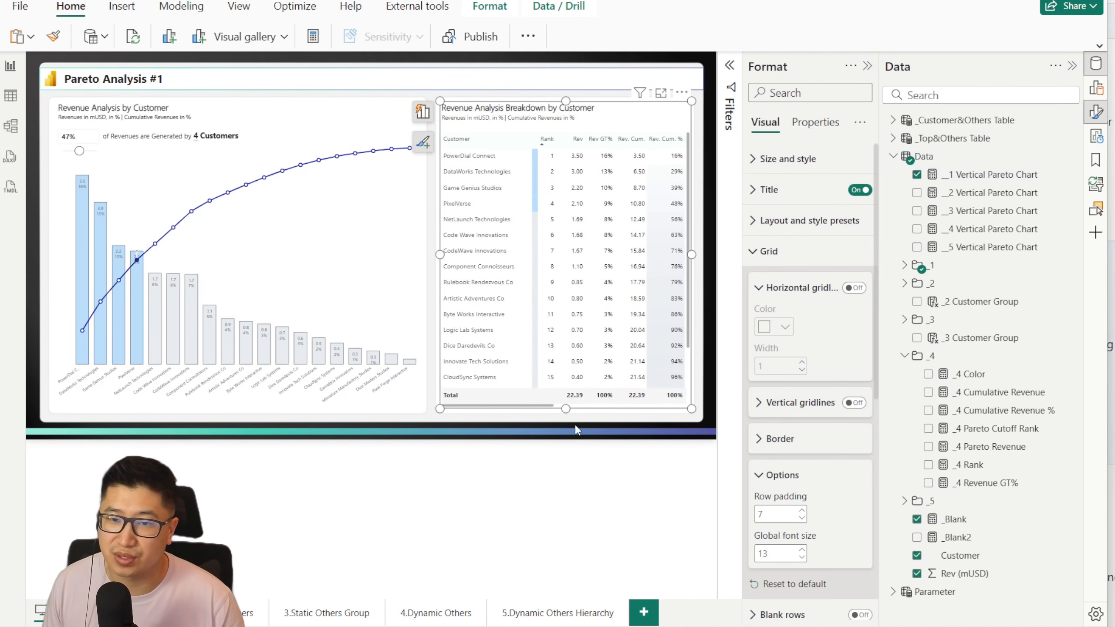
pyautogui.moveTo(529, 406); pyautogui.dragTo(736, 413)
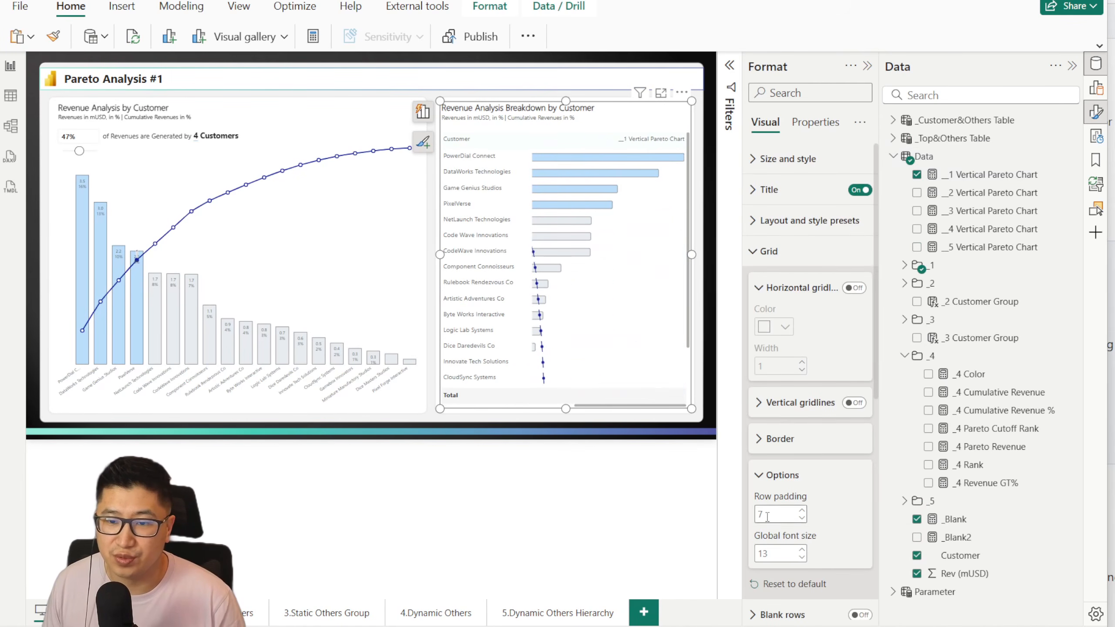
pyautogui.write('0')
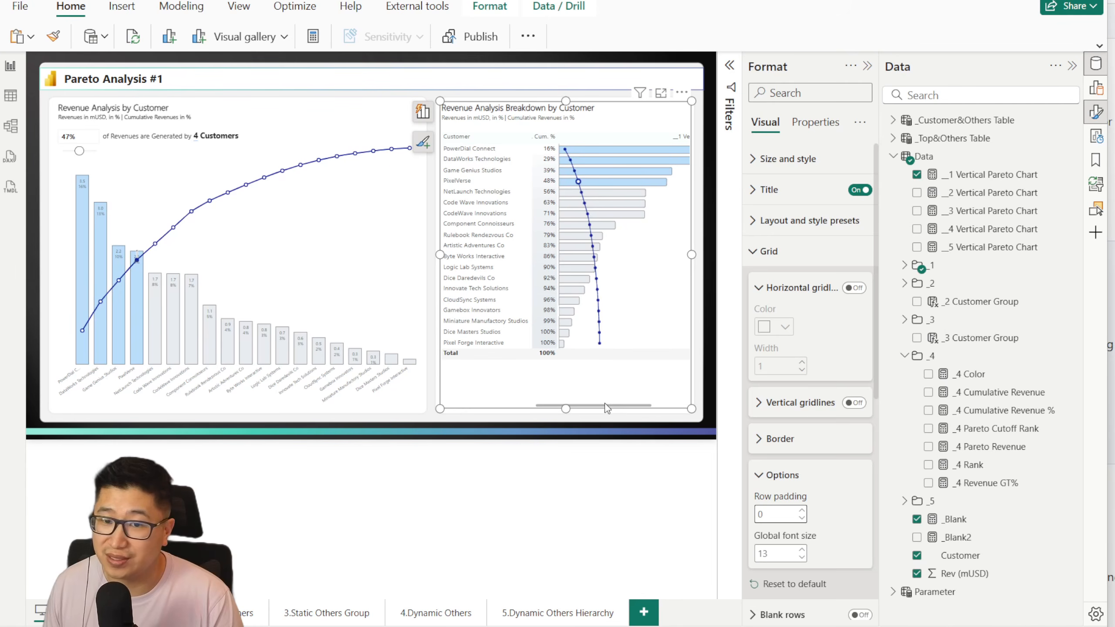
pyautogui.moveTo(604, 405)
pyautogui.mouseDown()
pyautogui.moveTo(542, 401)
pyautogui.moveTo(641, 397)
pyautogui.moveTo(610, 395)
pyautogui.mouseUp()
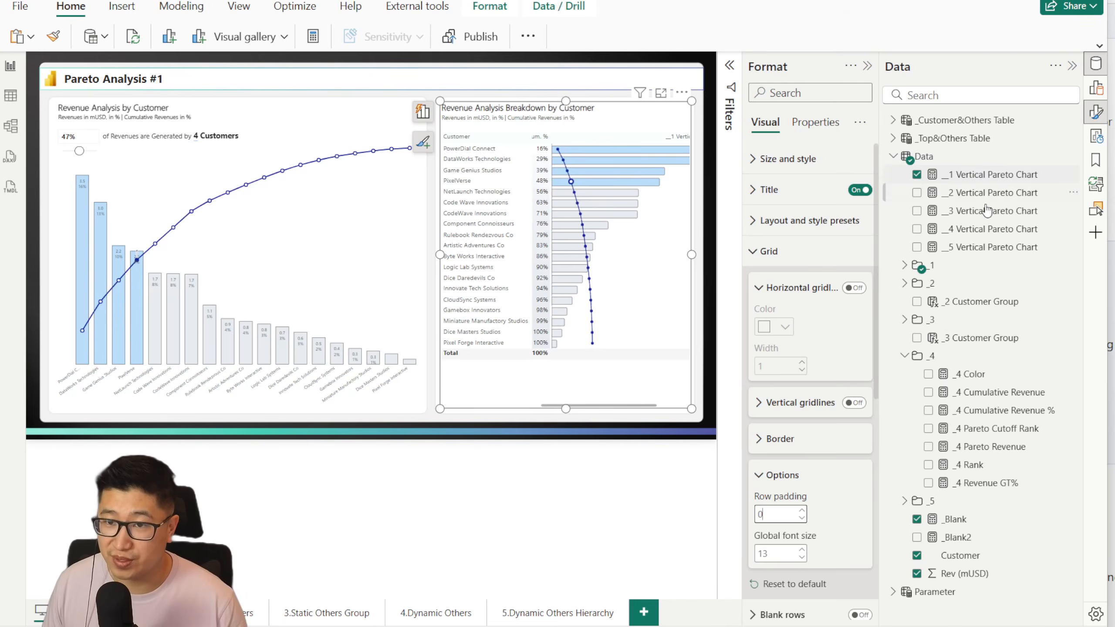
# Step: Delete the Pareto combo chart on Pareto Analysis #1 and stretch the breakdown table across the area below the cutoff slider
pyautogui.click(509, 455)
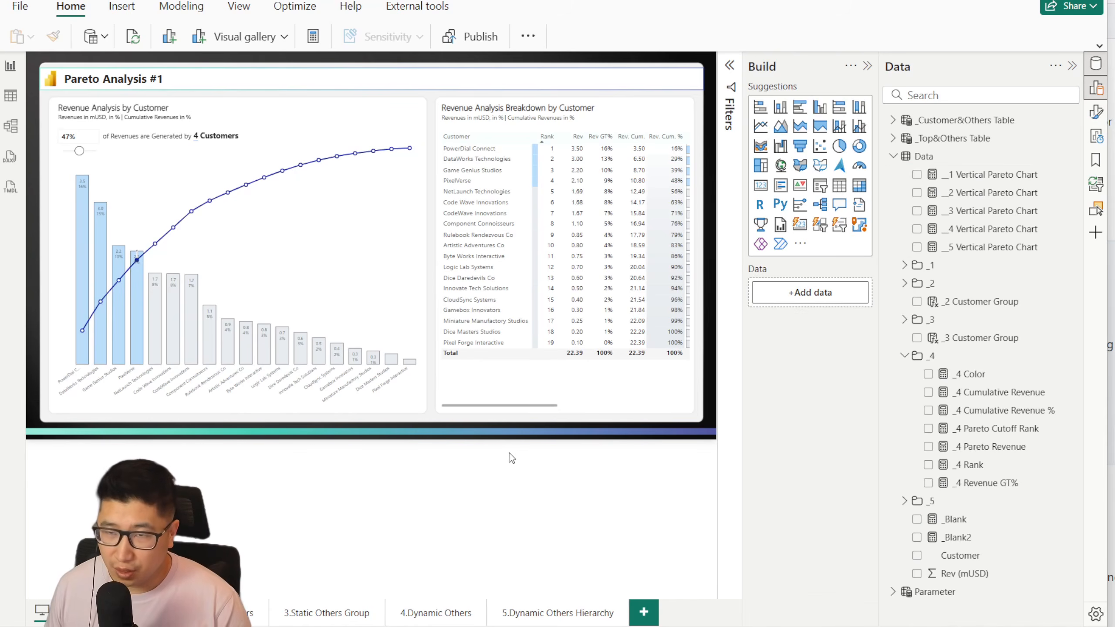
pyautogui.click(396, 405)
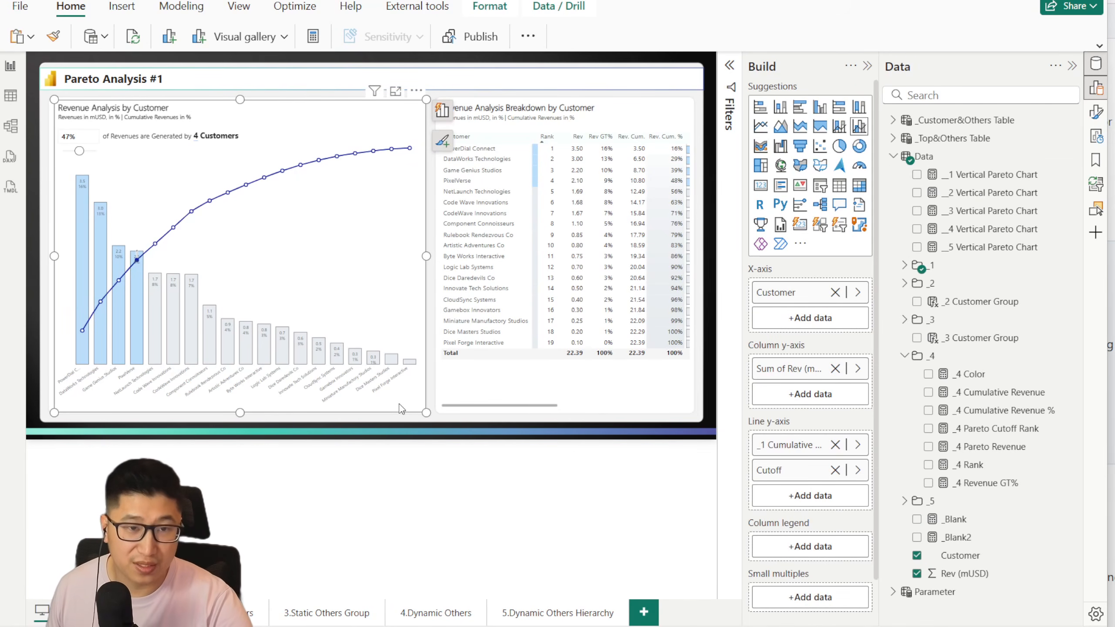
pyautogui.press('Delete')
pyautogui.click(442, 108)
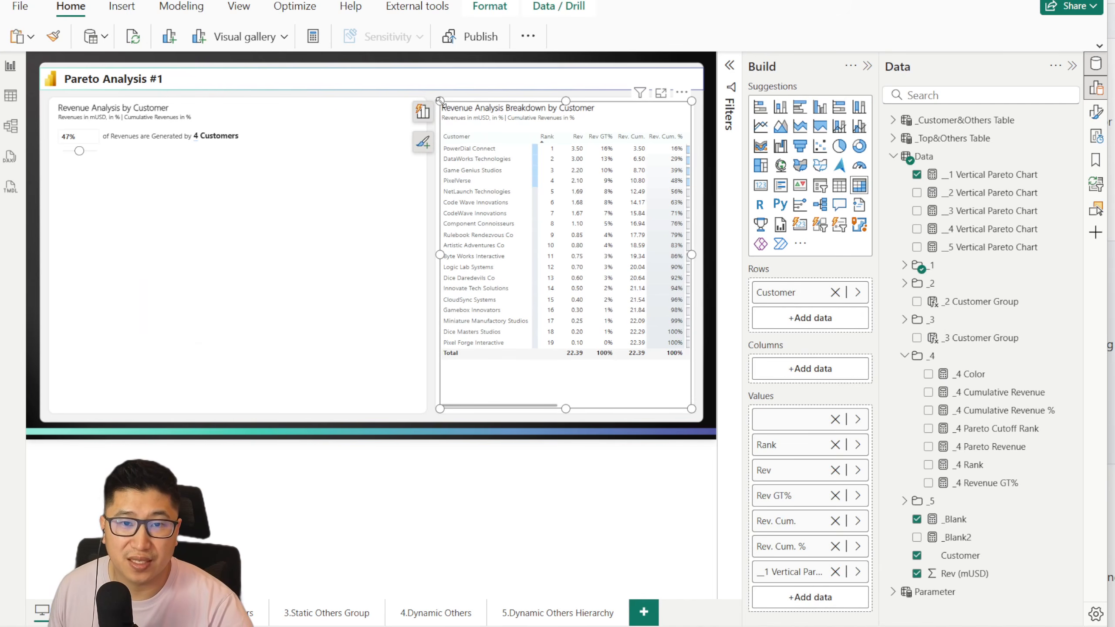
pyautogui.moveTo(442, 103); pyautogui.dragTo(60, 167)
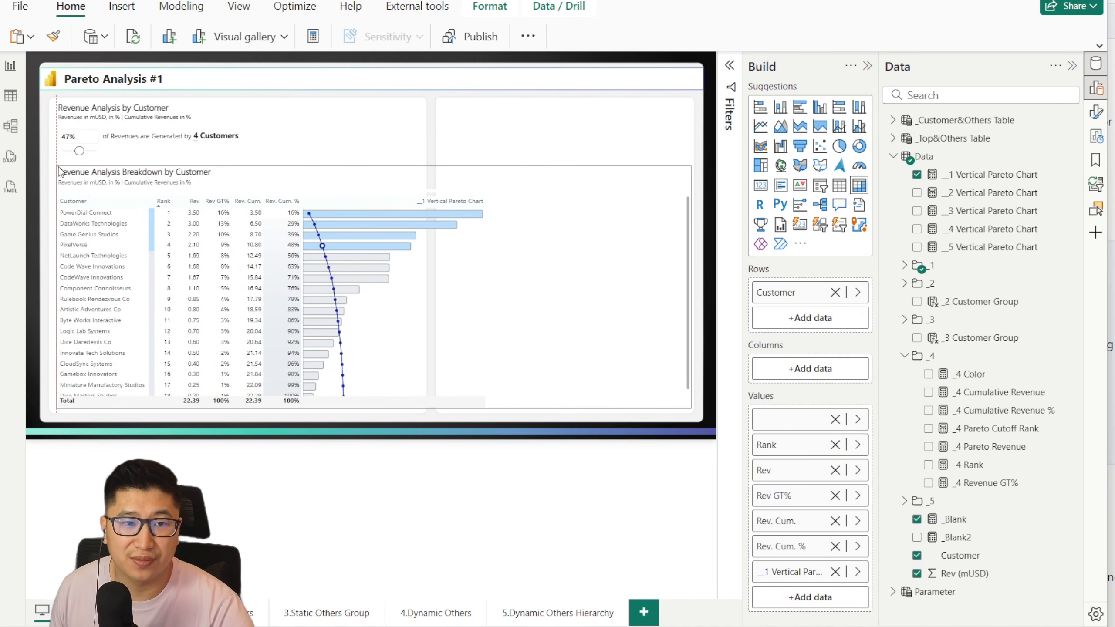
# Step: Turn on the breakdown table's background with 0% transparency
pyautogui.click(1097, 111)
pyautogui.click(654, 158)
pyautogui.click(717, 446)
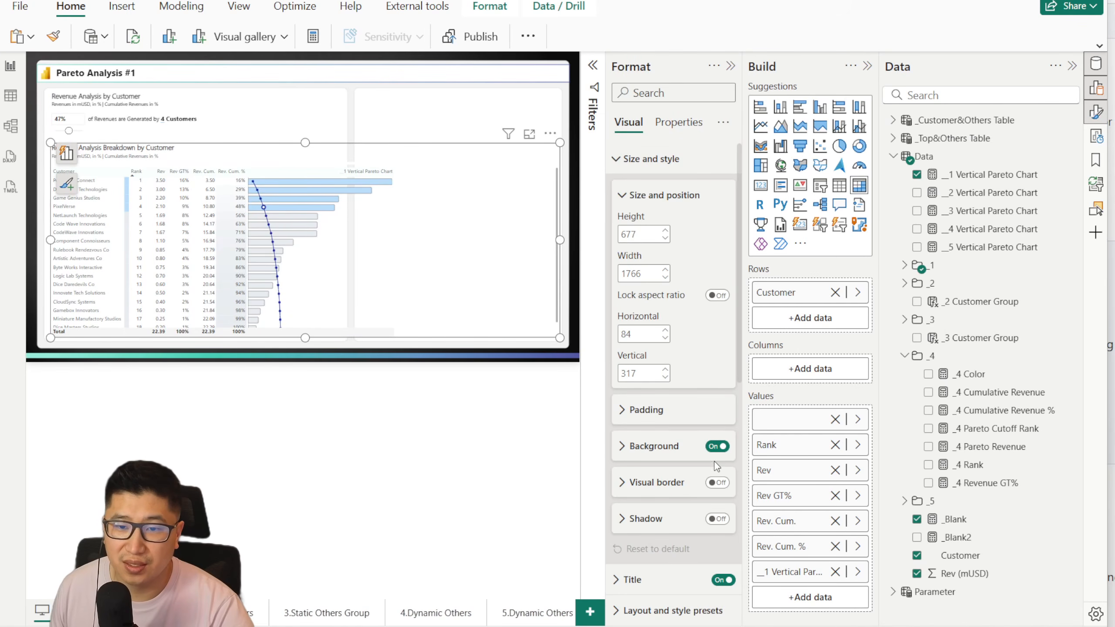
pyautogui.click(645, 457)
pyautogui.moveTo(725, 528); pyautogui.dragTo(668, 529)
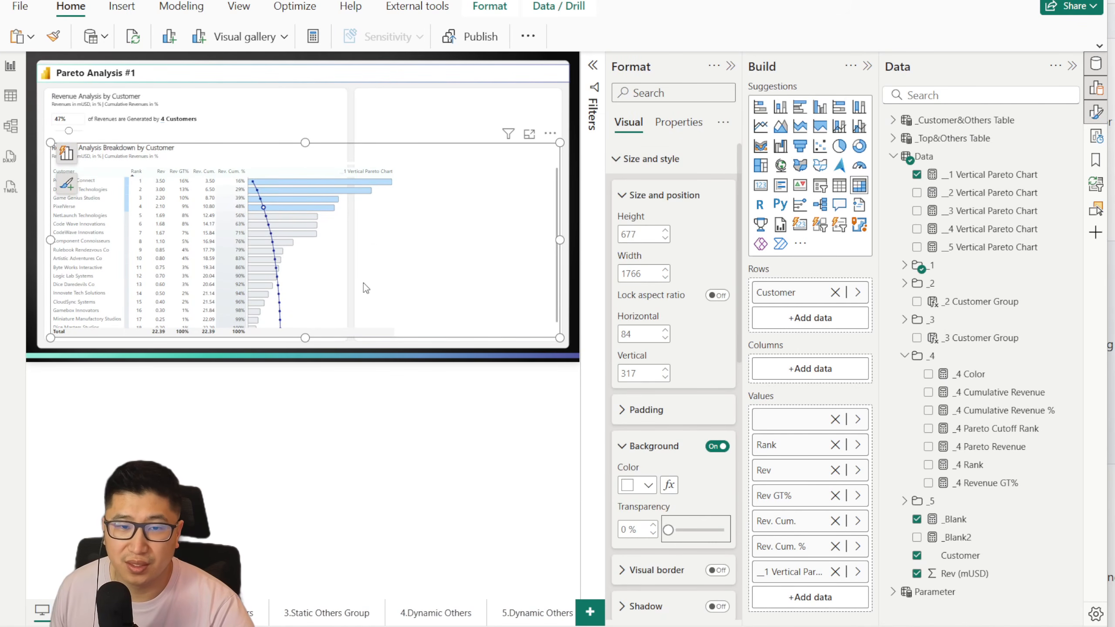
pyautogui.click(397, 124)
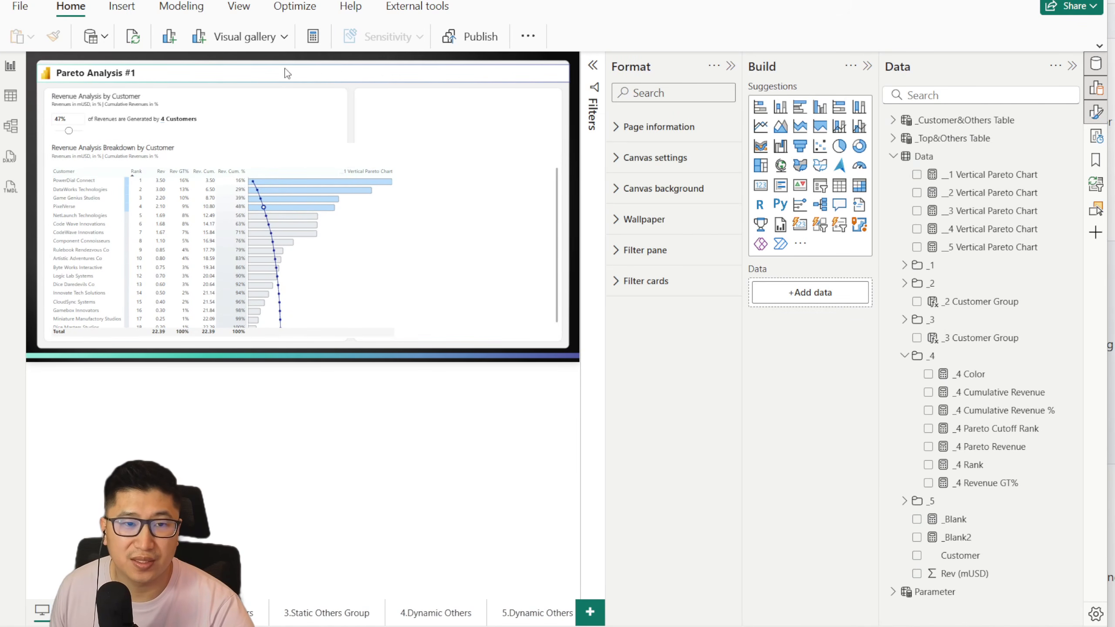
# Step: Close the Format and Build panes and extend the breakdown table slightly downward
pyautogui.click(731, 66)
pyautogui.click(861, 66)
pyautogui.click(596, 476)
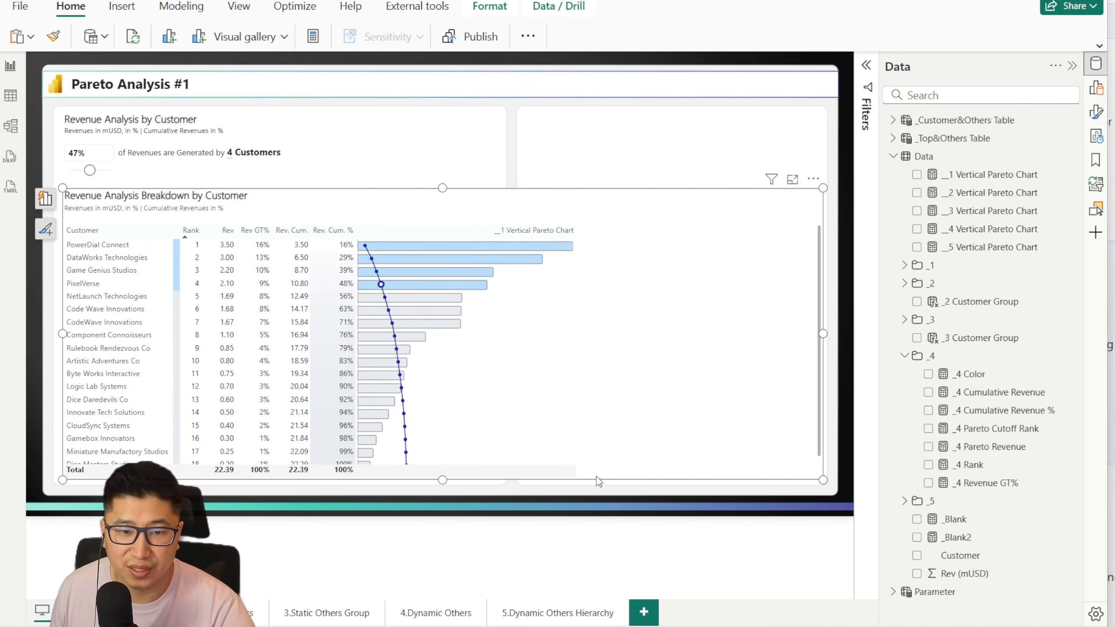
pyautogui.moveTo(442, 478); pyautogui.dragTo(446, 483)
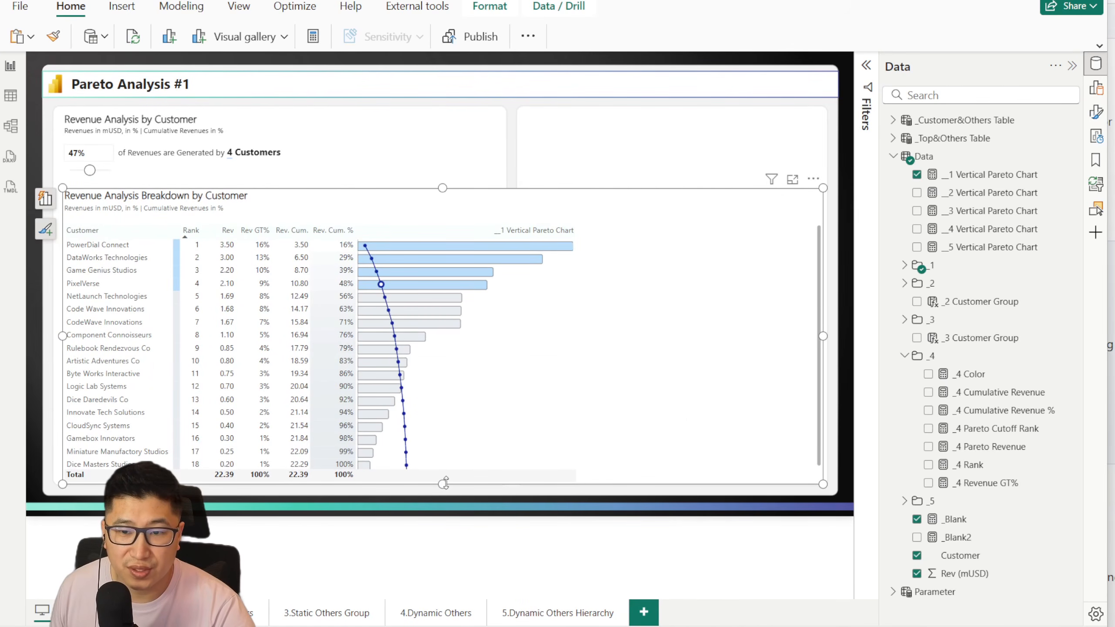
pyautogui.click(538, 520)
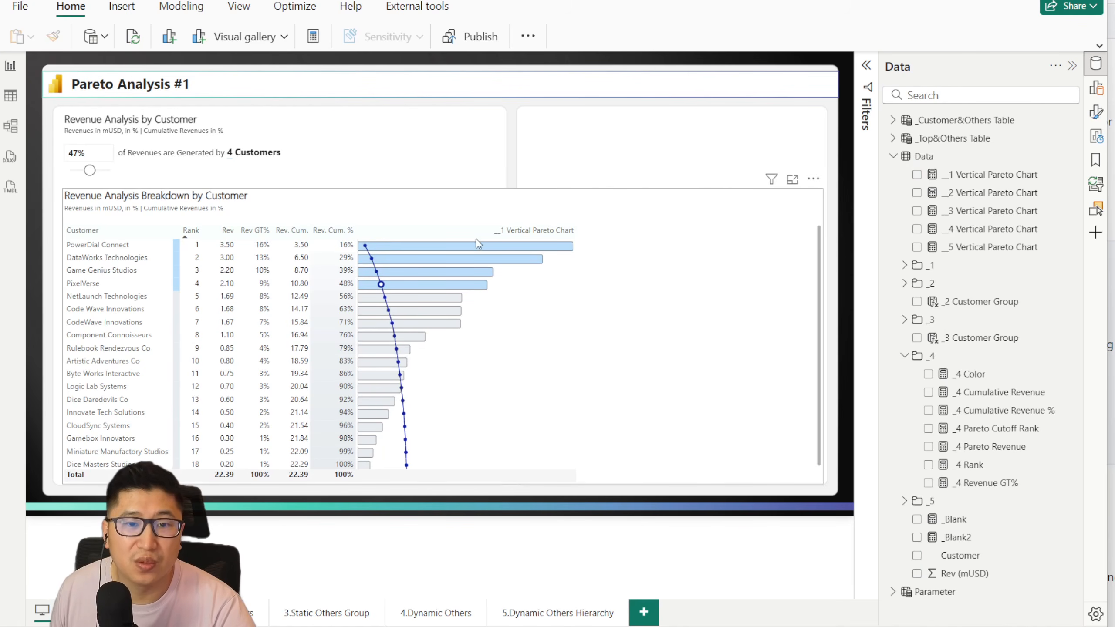
# Step: Place the __1 Vertical Pareto Chart value directly after Rank and widen the revenue columns of the breakdown table
pyautogui.click(1096, 88)
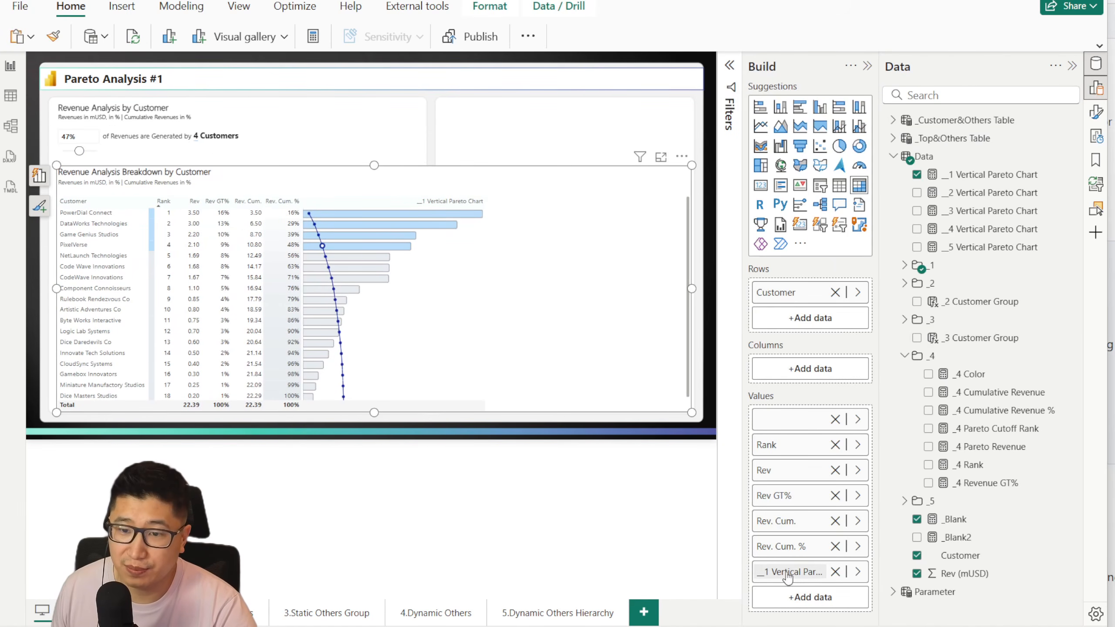
pyautogui.moveTo(790, 571); pyautogui.dragTo(797, 463)
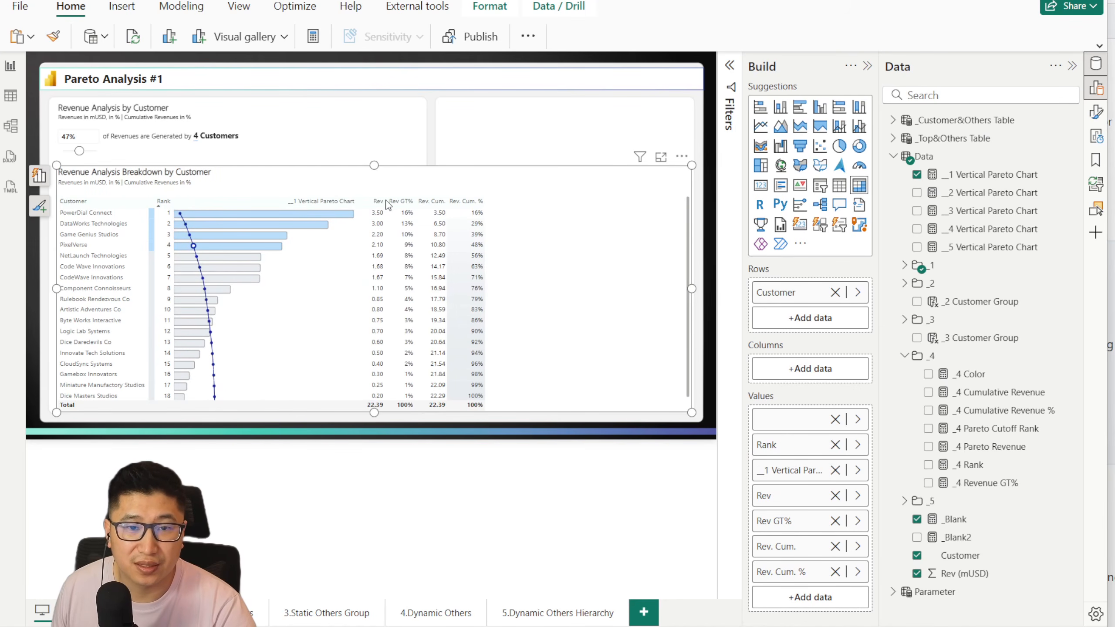
pyautogui.moveTo(382, 202); pyautogui.dragTo(599, 201)
pyautogui.moveTo(473, 200); pyautogui.dragTo(491, 201)
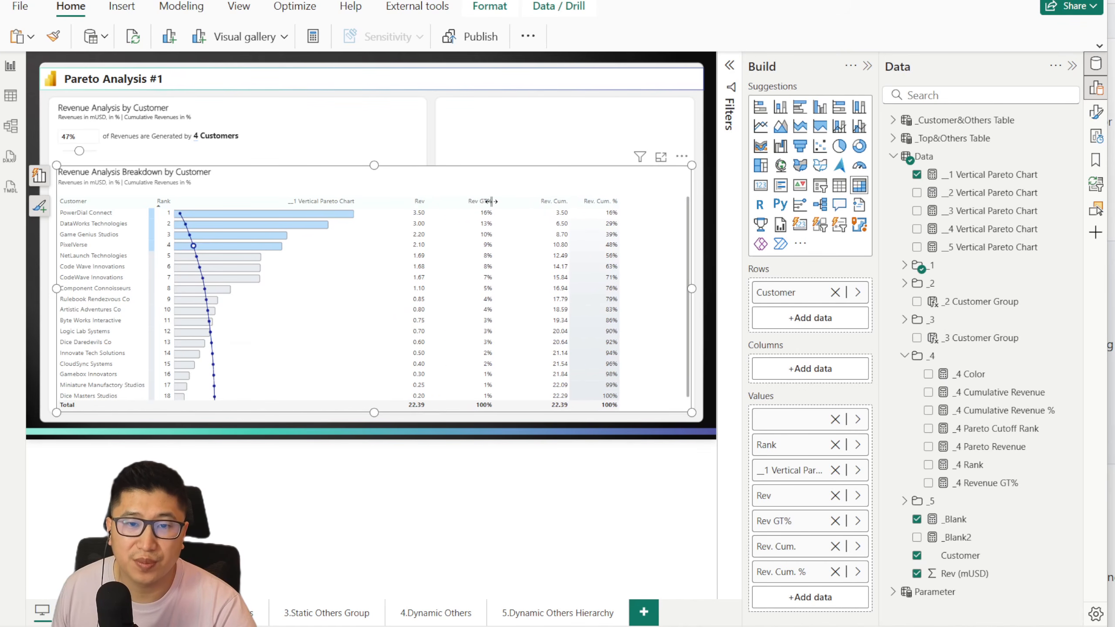
# Step: Blank out the vertical Pareto chart value's display name in the breakdown table and raise the revenue cutoff to 69%
pyautogui.doubleClick(790, 470)
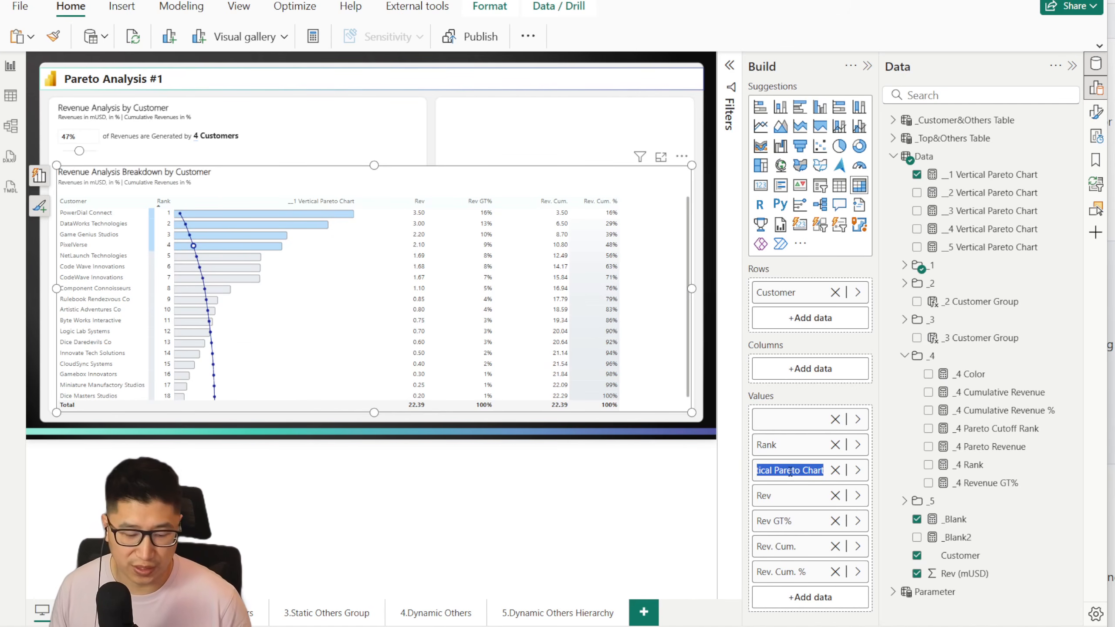
pyautogui.press('BackSpace')
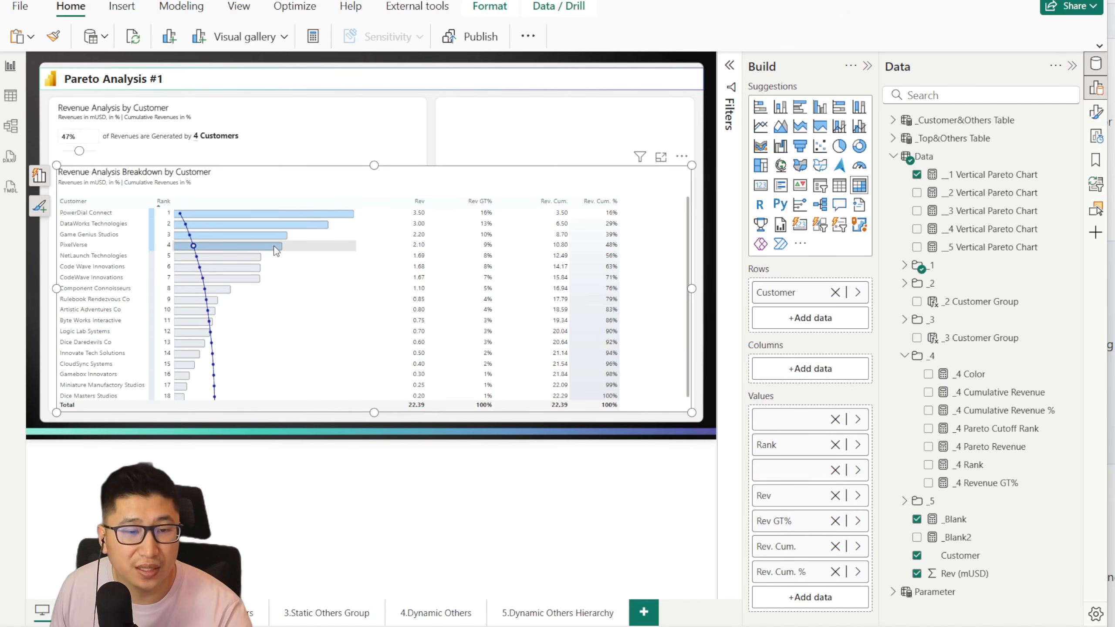
pyautogui.click(73, 152)
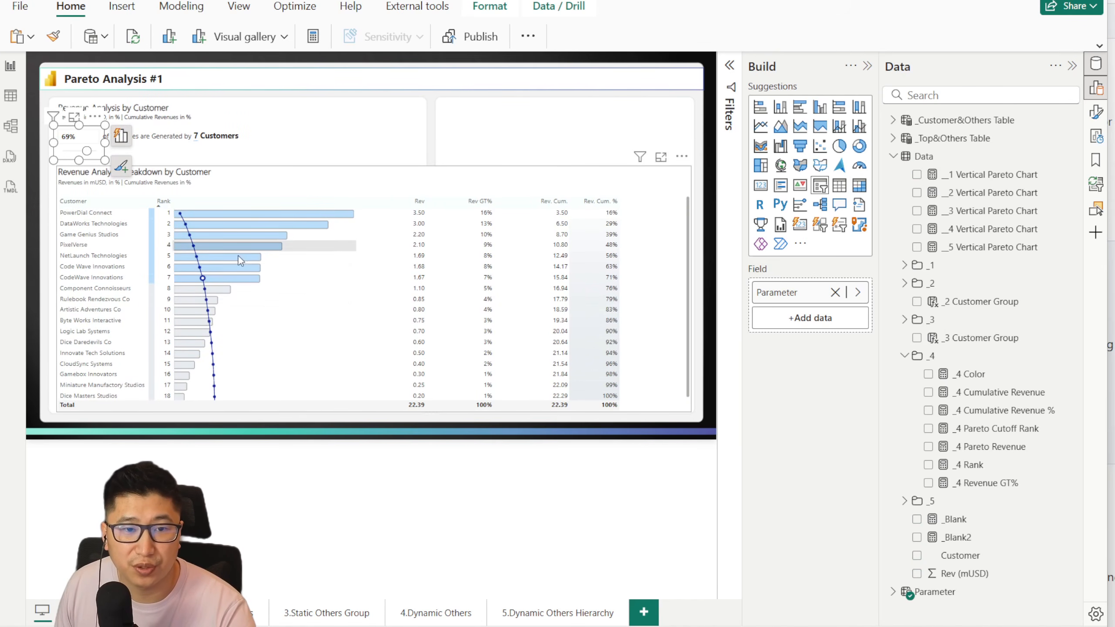
# Step: Review the DAX code of the __1 Vertical Pareto Chart measure, from its config section to the polylines, and close it without changes
pyautogui.click(995, 179)
pyautogui.click(446, 187)
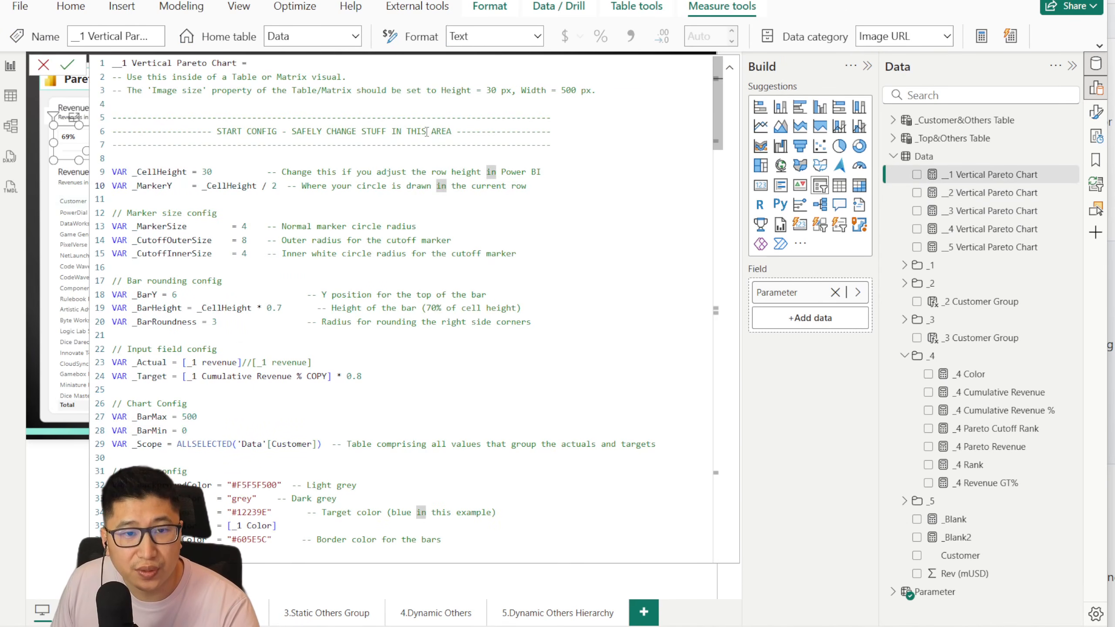
pyautogui.scroll(-20, 174, 143)
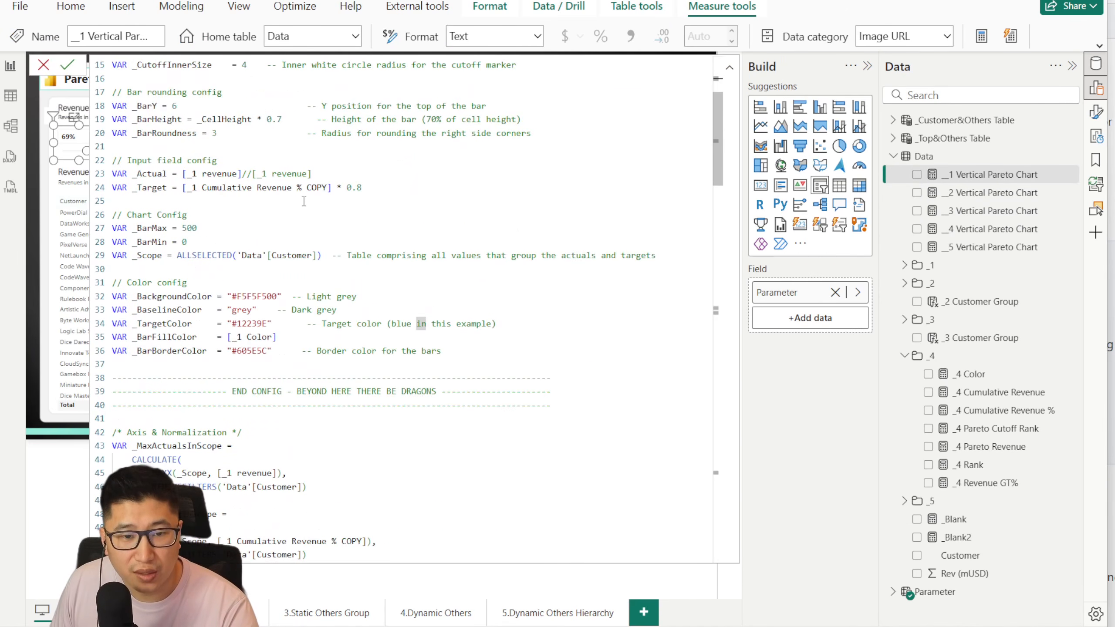
pyautogui.scroll(-12, 427, 226)
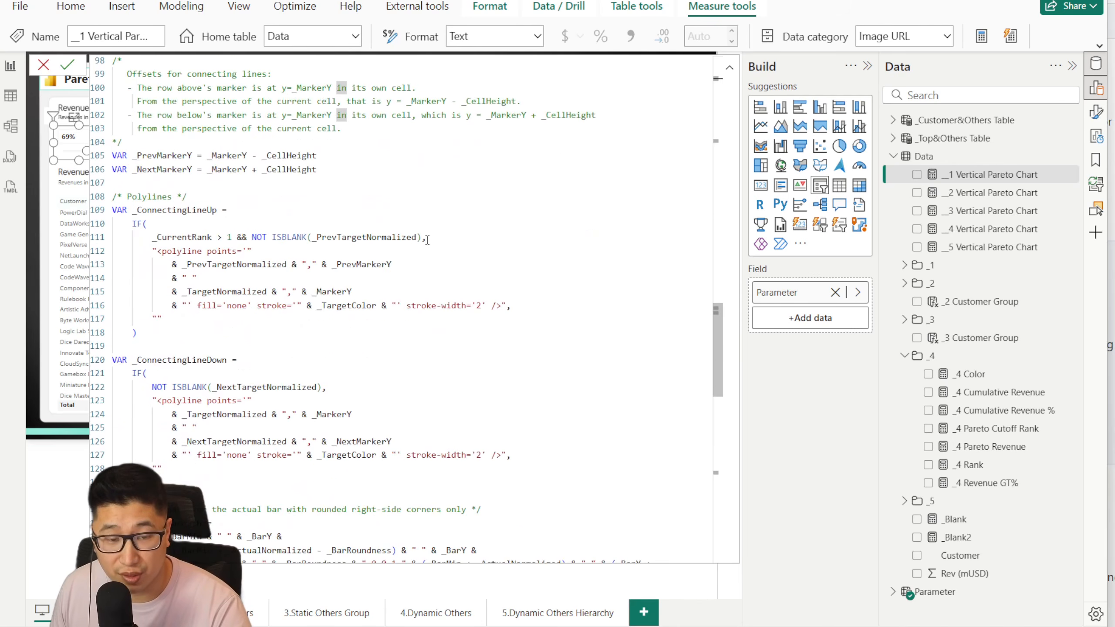
pyautogui.scroll(20, 374, 264)
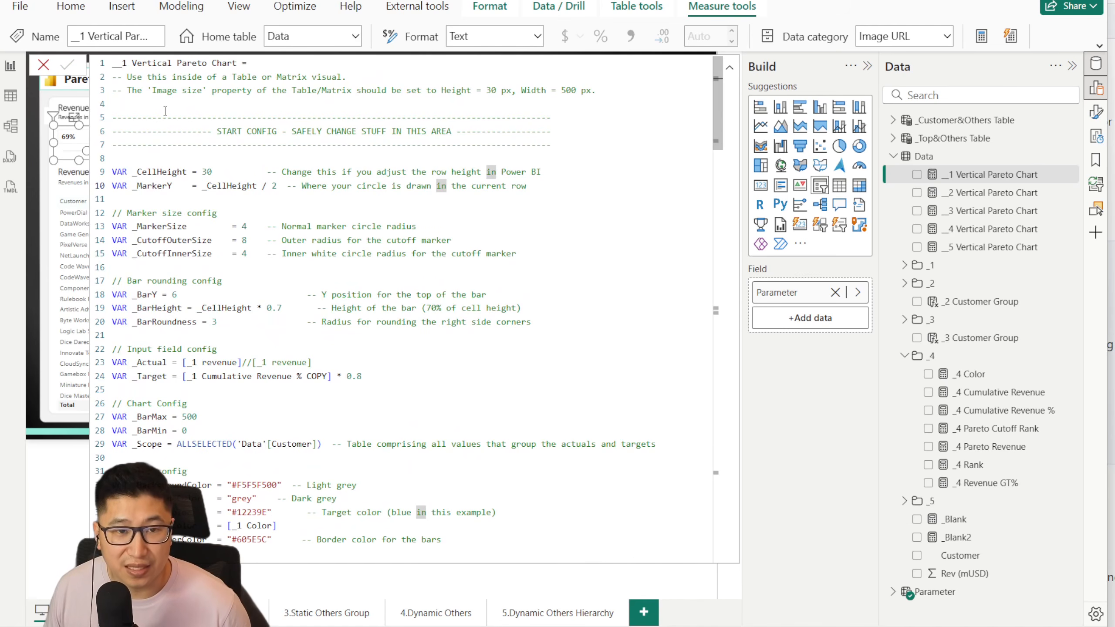
pyautogui.click(42, 65)
pyautogui.click(419, 450)
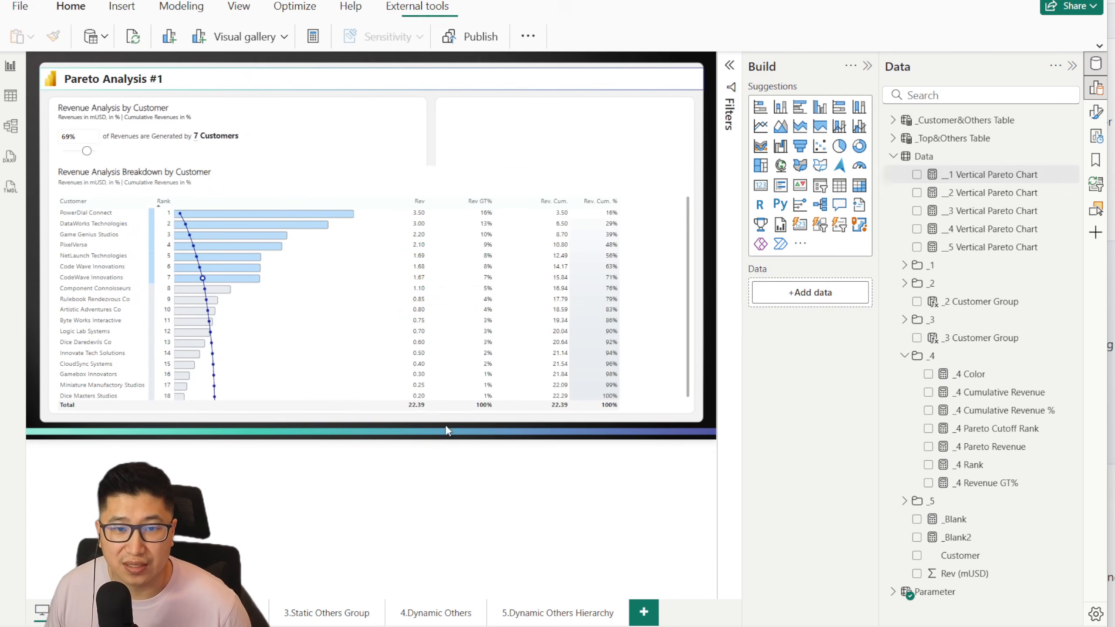
# Step: Examine the bars and cumulative line in the Pareto Analysis #1 breakdown table up close
pyautogui.scroll(1, 438, 238)
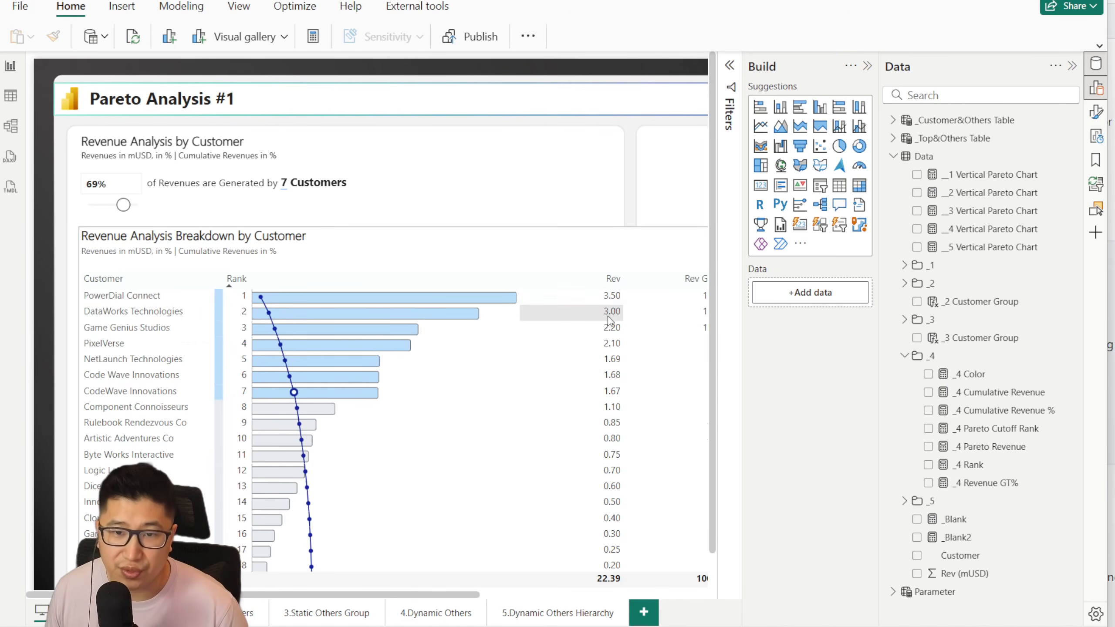
pyautogui.scroll(-2, 483, 321)
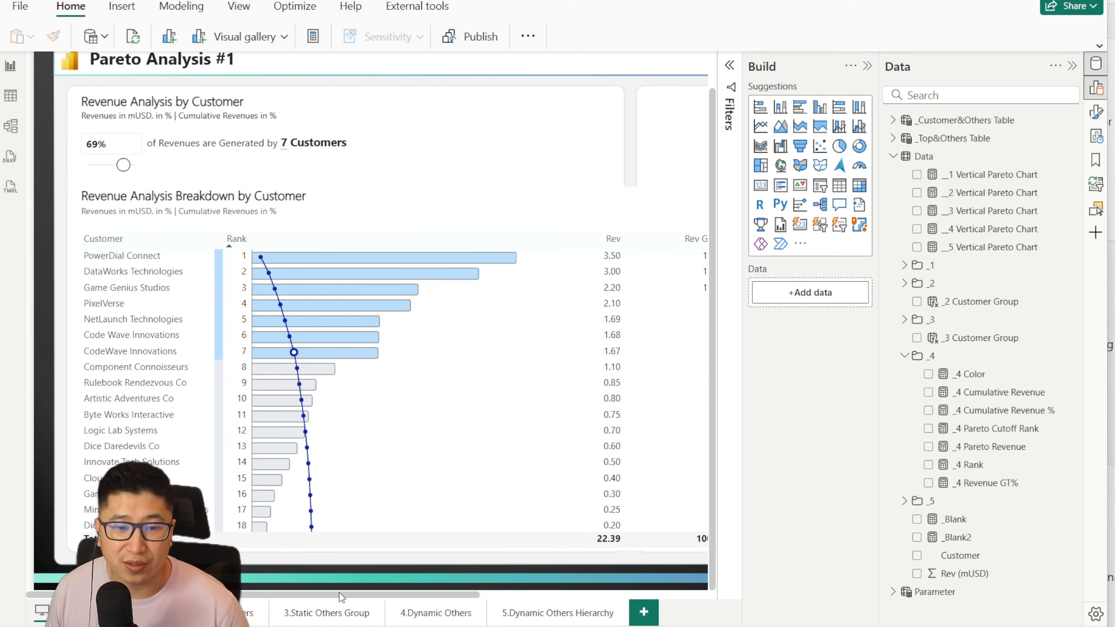
# Step: Examine the breakdown table across its full width, from the Pareto bars through the Rev, Rev GT%, Rev. Cum. and Rev. Cum. % columns
pyautogui.moveTo(342, 596); pyautogui.dragTo(442, 596)
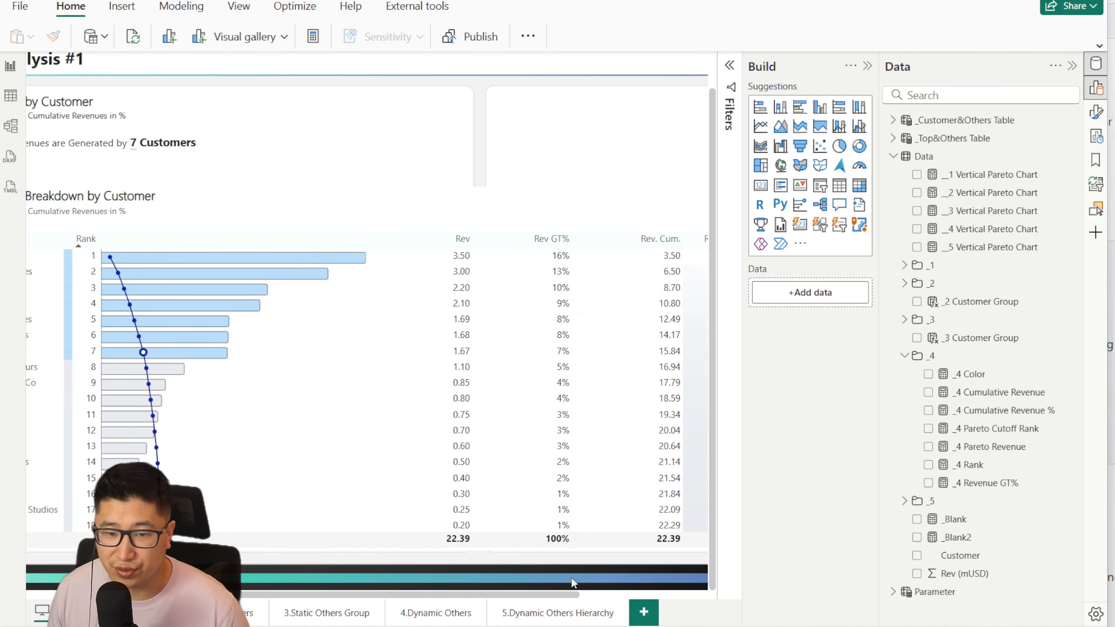
pyautogui.moveTo(552, 597); pyautogui.dragTo(651, 596)
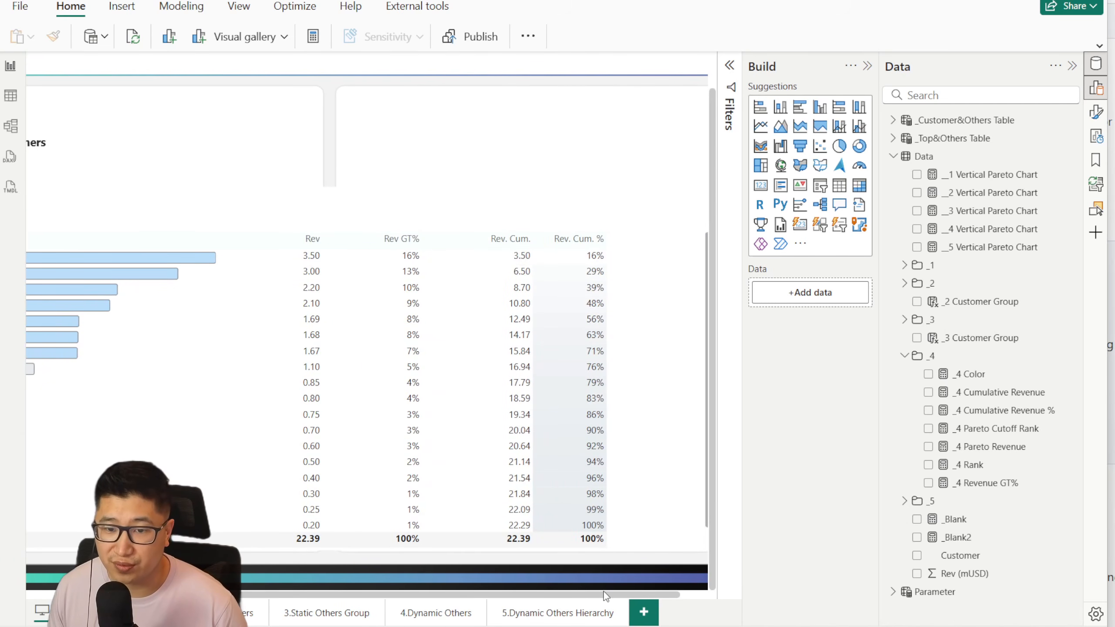
pyautogui.moveTo(604, 598); pyautogui.dragTo(398, 585)
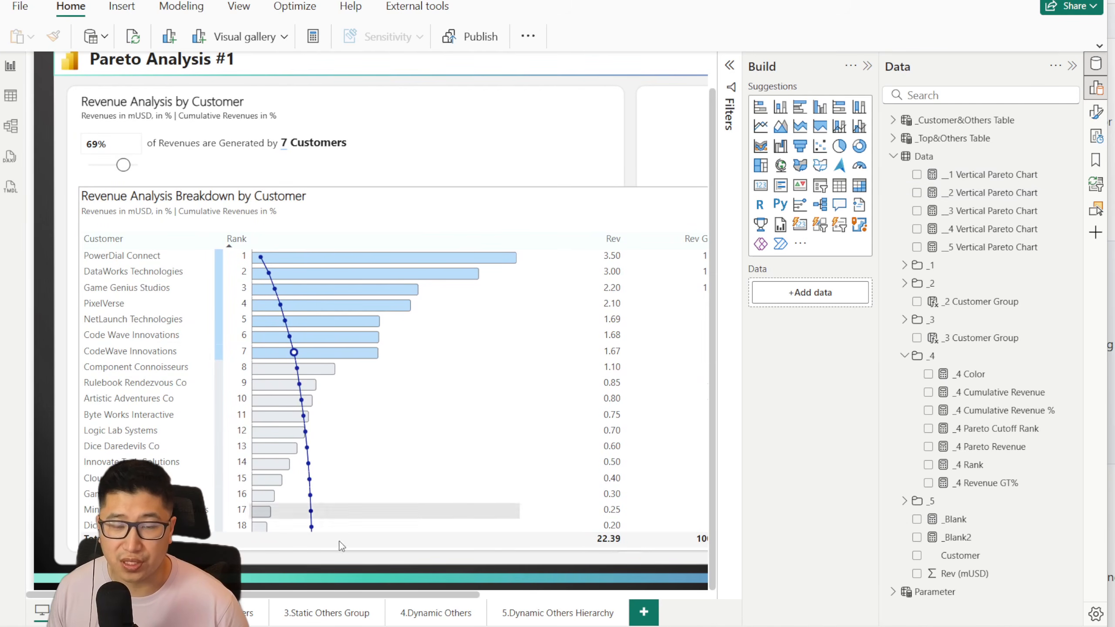
# Step: Check the _Actual and _Target inputs of the __1 Vertical Pareto Chart measure, tracing _1 Cumulative Revenue % COPY to the _1 Cumulative Revenue % formula
pyautogui.click(987, 176)
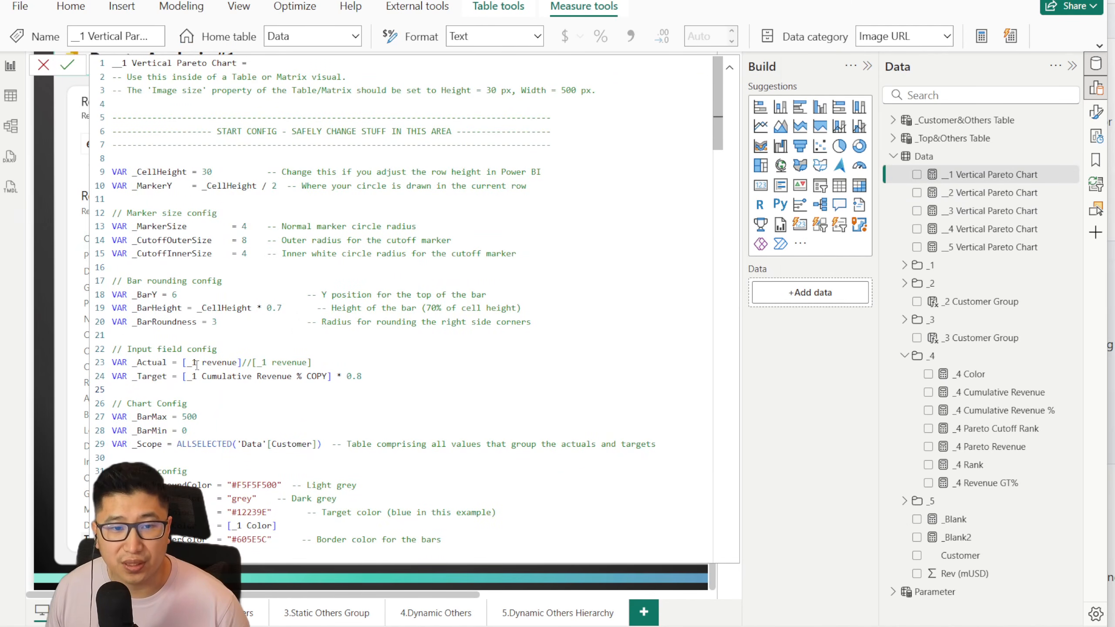
pyautogui.moveTo(180, 362); pyautogui.dragTo(240, 362)
pyautogui.moveTo(332, 376); pyautogui.dragTo(184, 382)
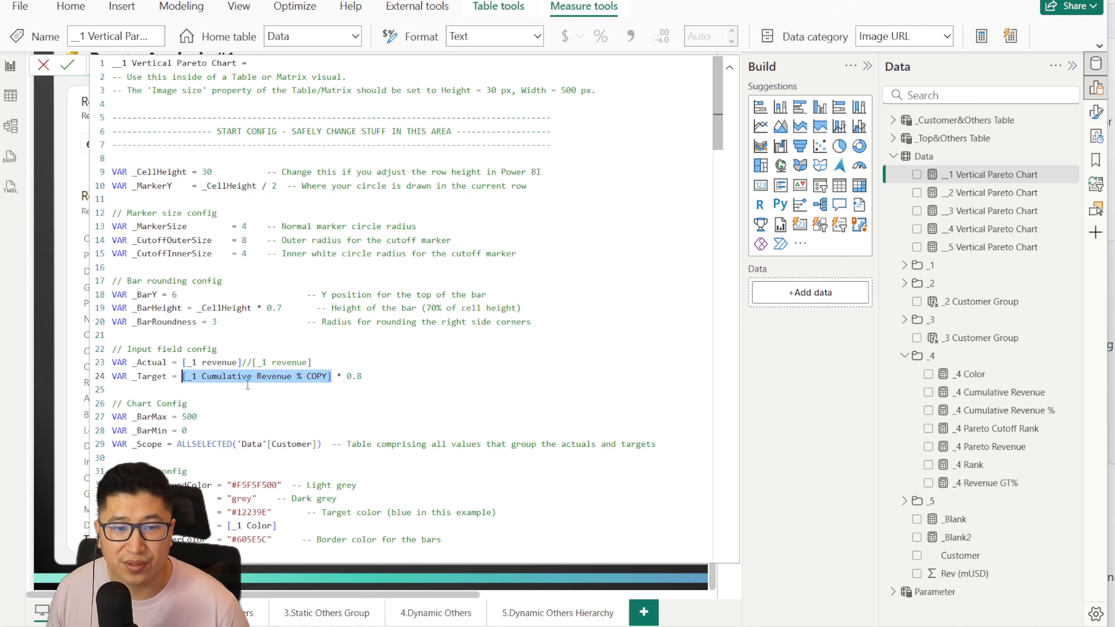
pyautogui.click(962, 266)
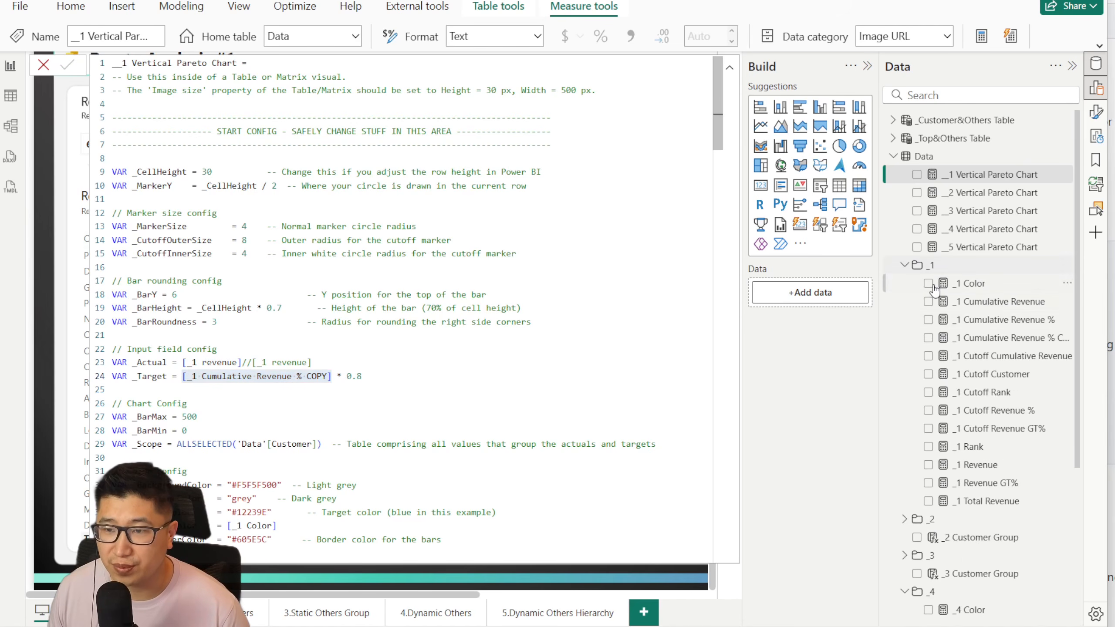
pyautogui.click(988, 339)
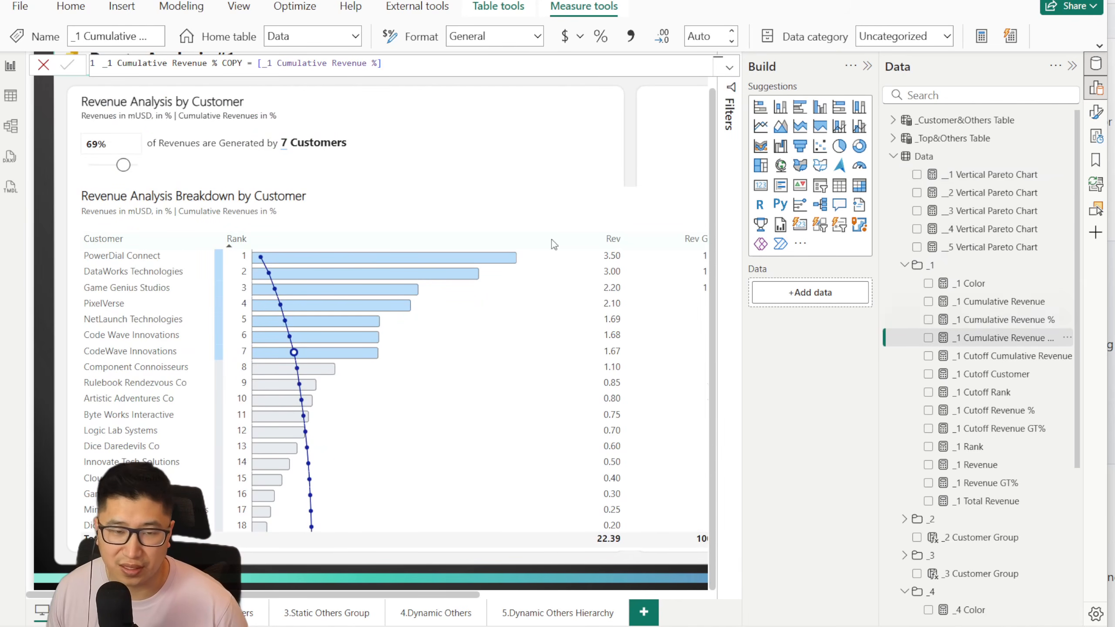
pyautogui.click(1005, 319)
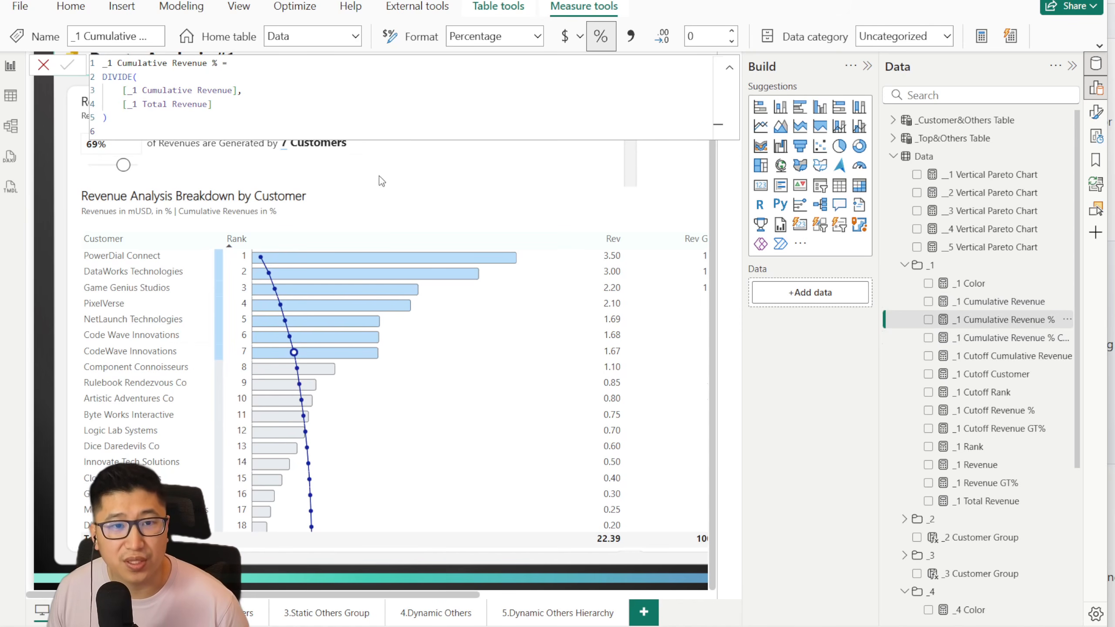
# Step: Compare the table's Rev. Cum. % values with the plotted cumulative line, and close the _1 Cumulative Revenue % formula without changes
pyautogui.moveTo(265, 595); pyautogui.dragTo(480, 595)
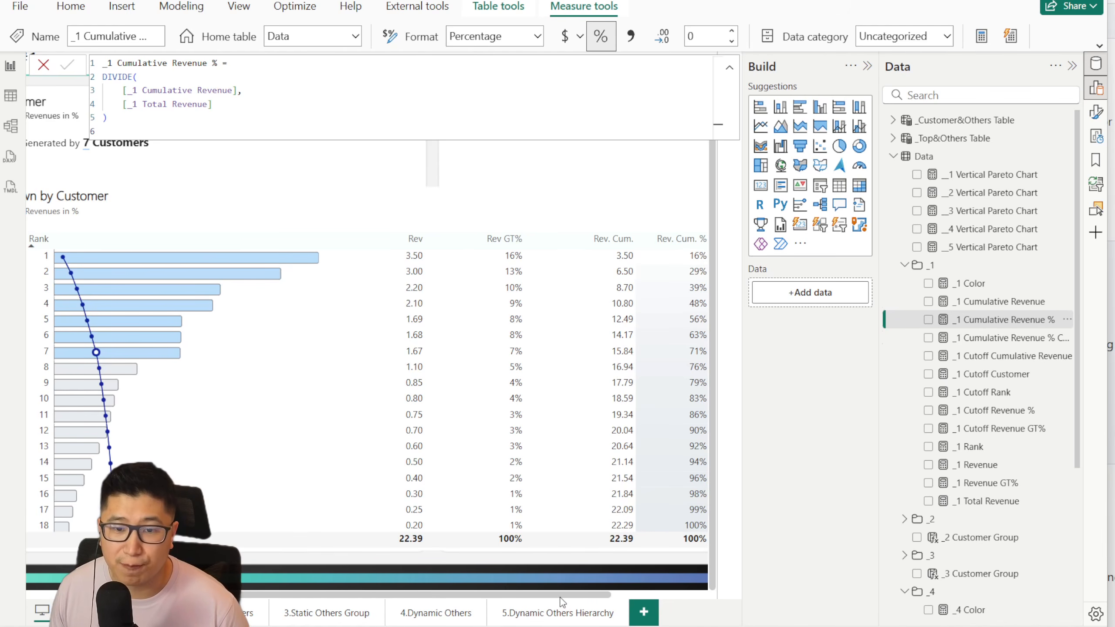
pyautogui.moveTo(561, 597); pyautogui.dragTo(475, 597)
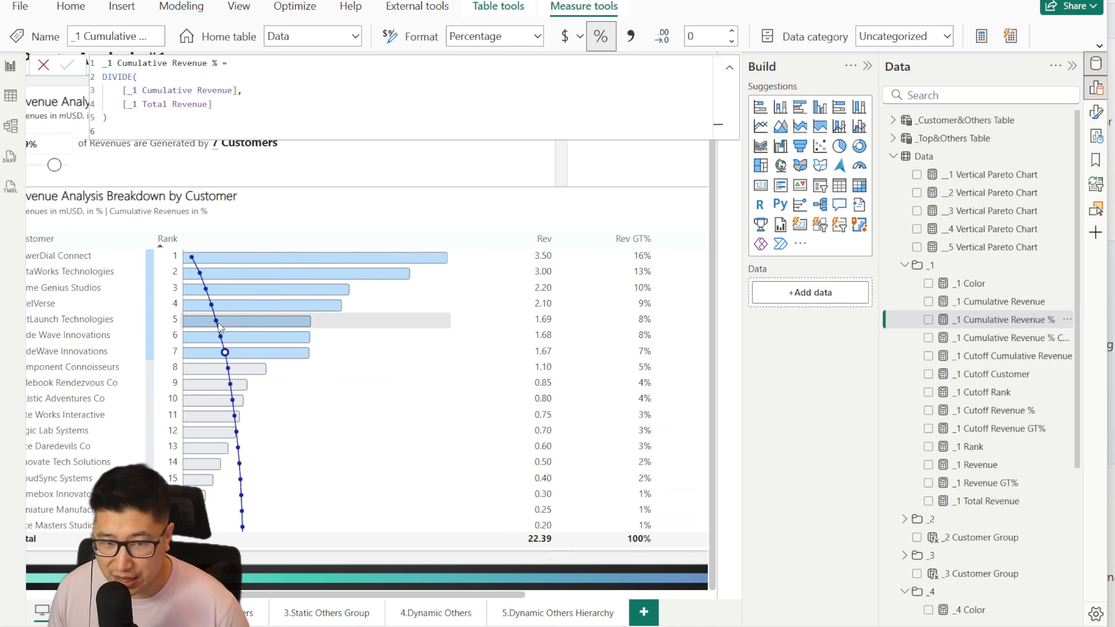
pyautogui.moveTo(532, 258)
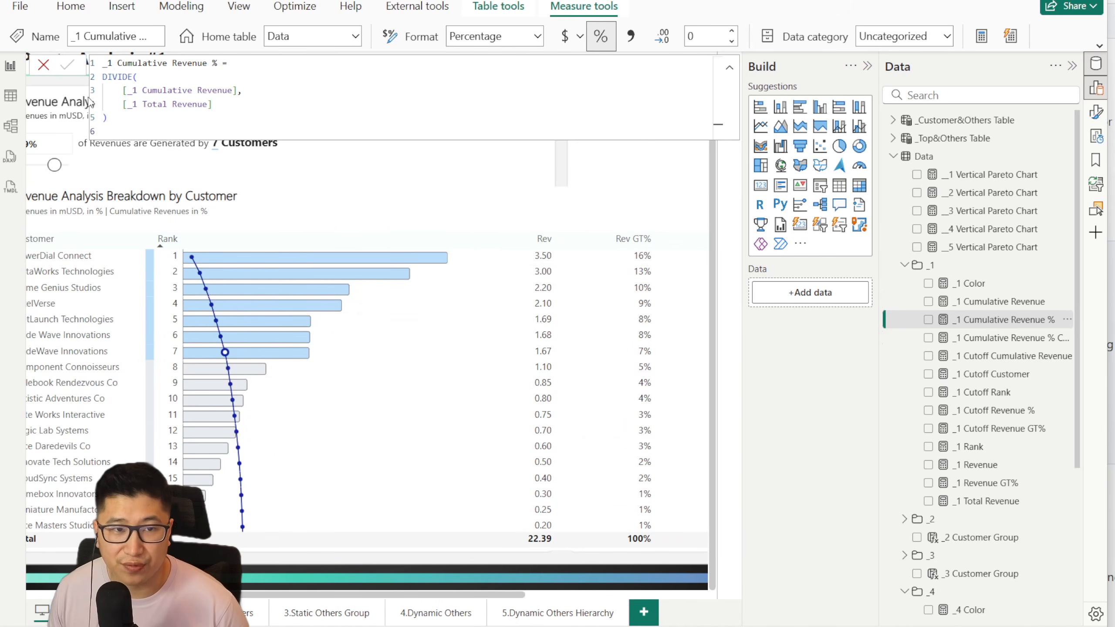
pyautogui.click(43, 65)
pyautogui.click(372, 583)
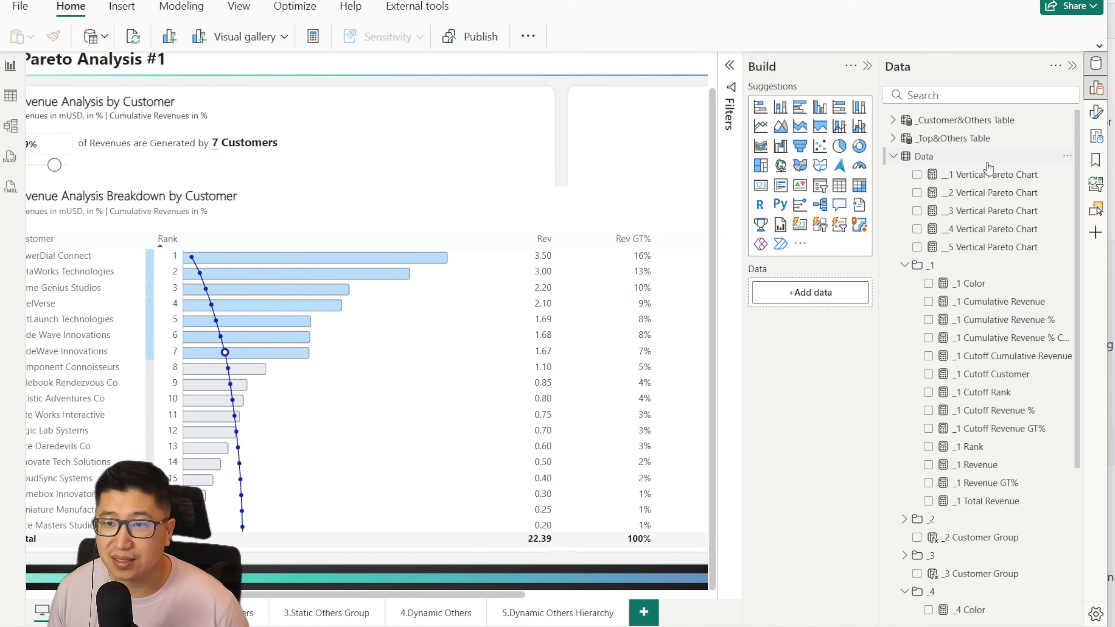
# Step: Reopen the __1 Vertical Pareto Chart measure and review the [_1 revenue] and [_1 Cumulative Revenue % COPY] references in its input field config
pyautogui.click(993, 178)
pyautogui.scroll(-1, 449, 376)
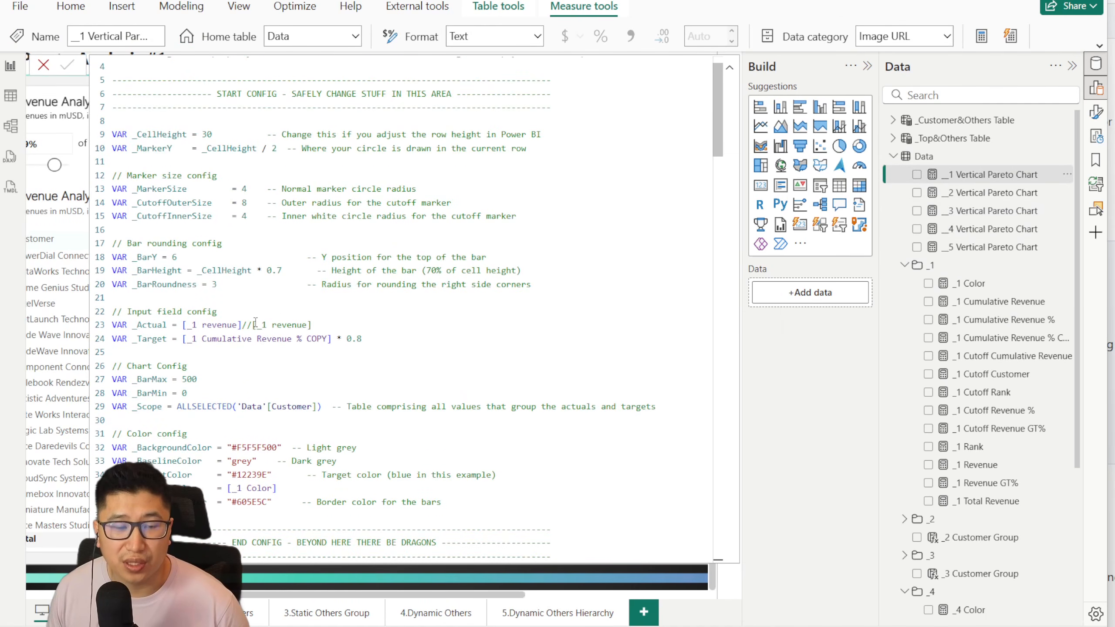
pyautogui.scroll(-1, 260, 322)
pyautogui.scroll(-1, 283, 327)
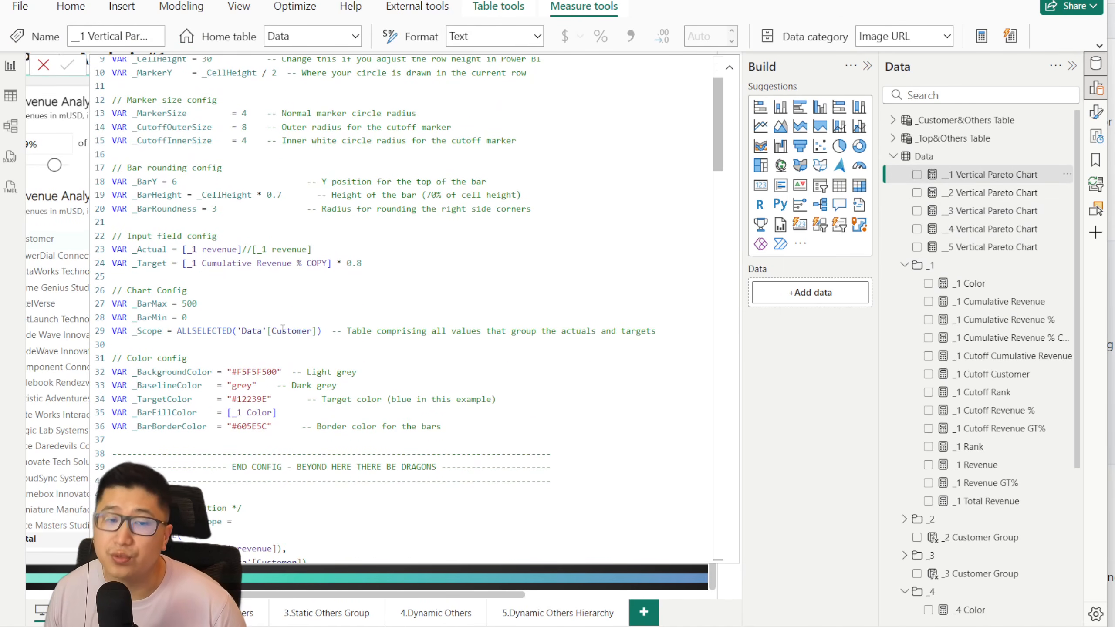
pyautogui.scroll(-1, 208, 224)
pyautogui.moveTo(182, 211); pyautogui.dragTo(252, 212)
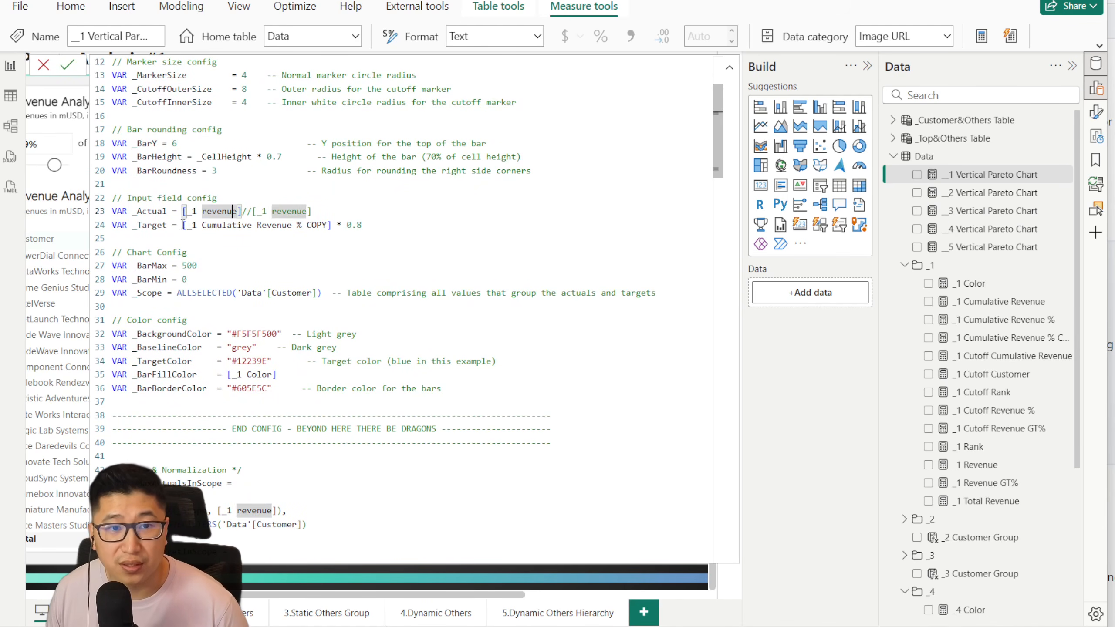
pyautogui.moveTo(183, 225); pyautogui.dragTo(318, 225)
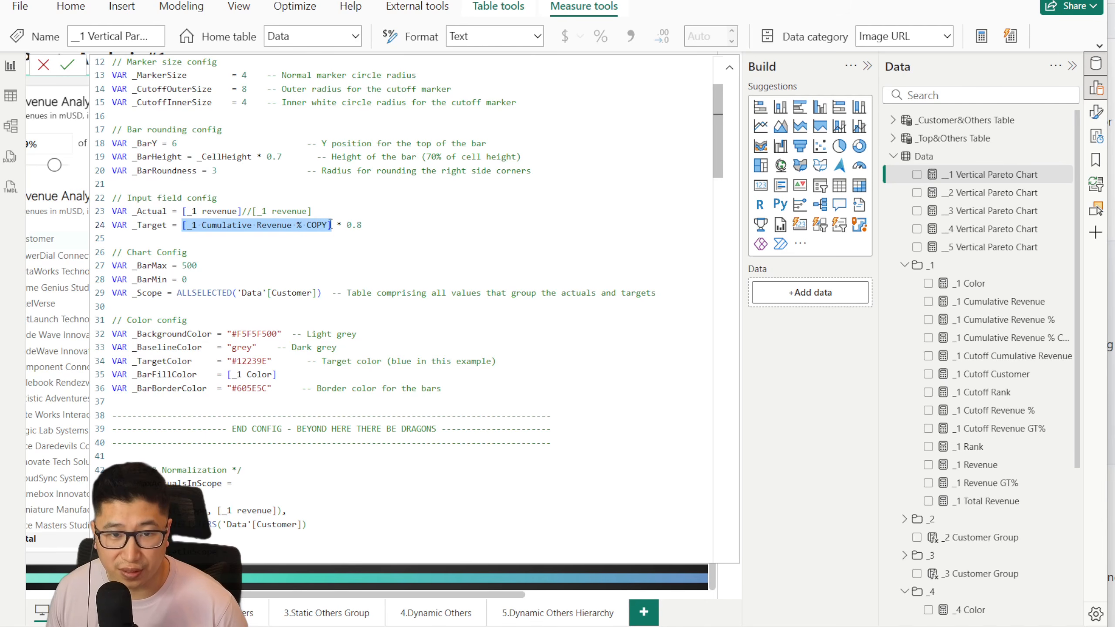
pyautogui.click(365, 235)
# Step: Examine the 'Data'[Customer] reference in the Axis & Normalization section, and close the measure to return to the breakdown table
pyautogui.scroll(-4, 311, 370)
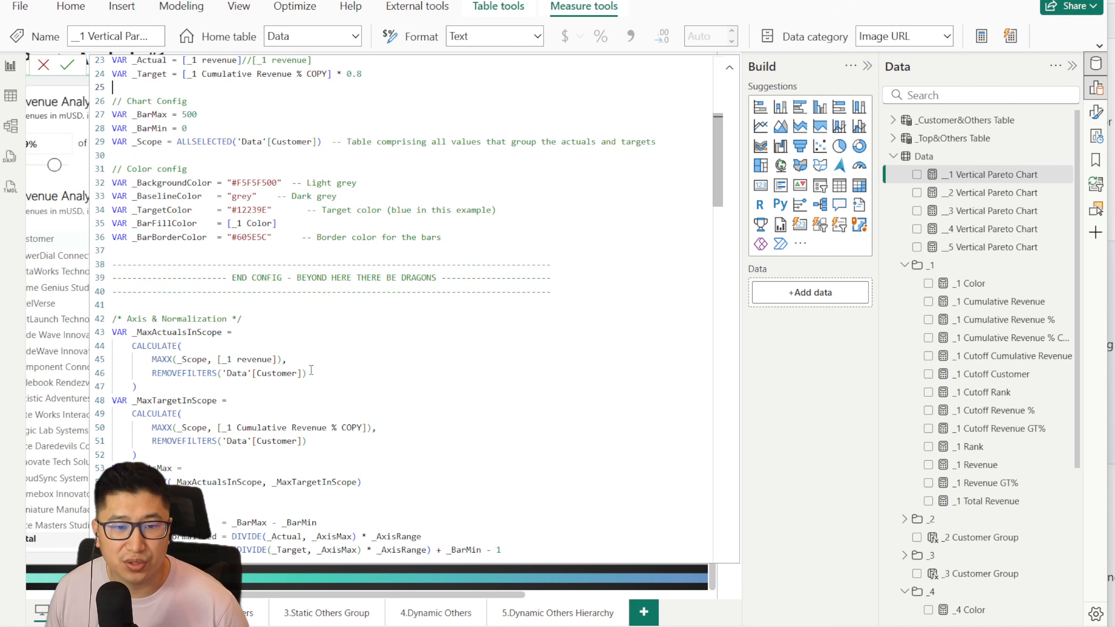
pyautogui.moveTo(223, 371); pyautogui.dragTo(273, 373)
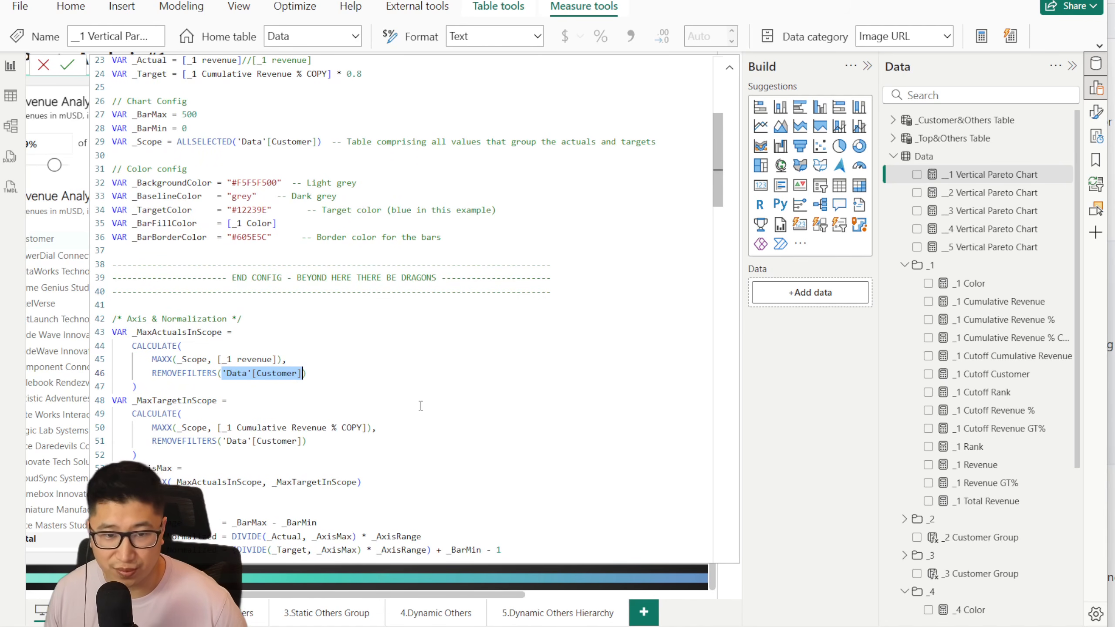
pyautogui.click(42, 68)
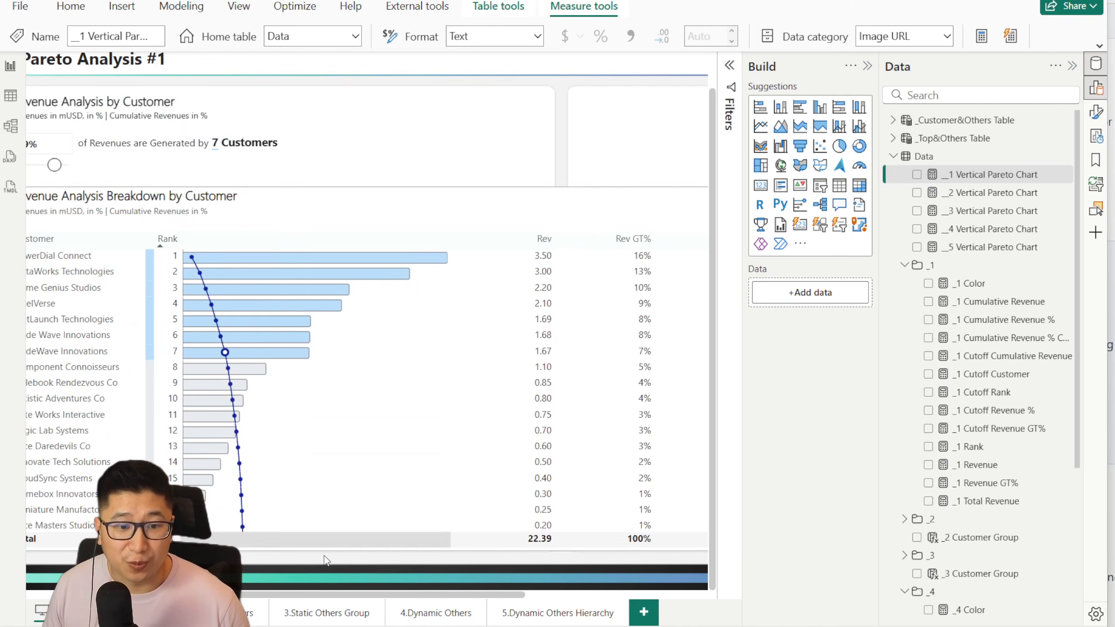
pyautogui.moveTo(503, 595); pyautogui.dragTo(288, 596)
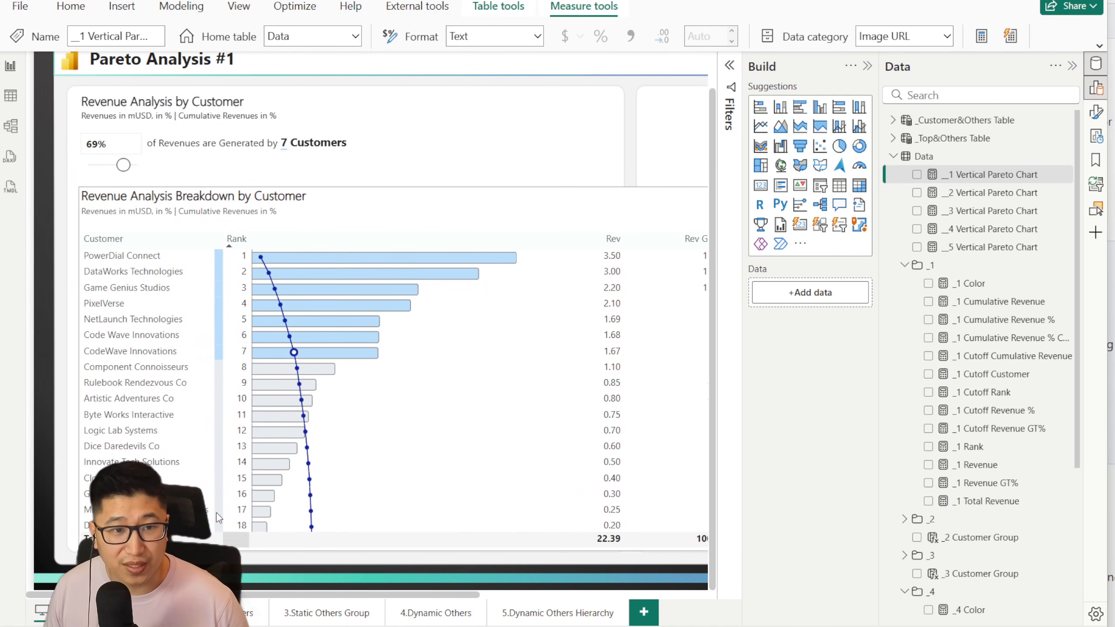
# Step: Check the breakdown table's row field and find every occurrence of 'Data'[Customer] in the __1 Vertical Pareto Chart code
pyautogui.click(338, 201)
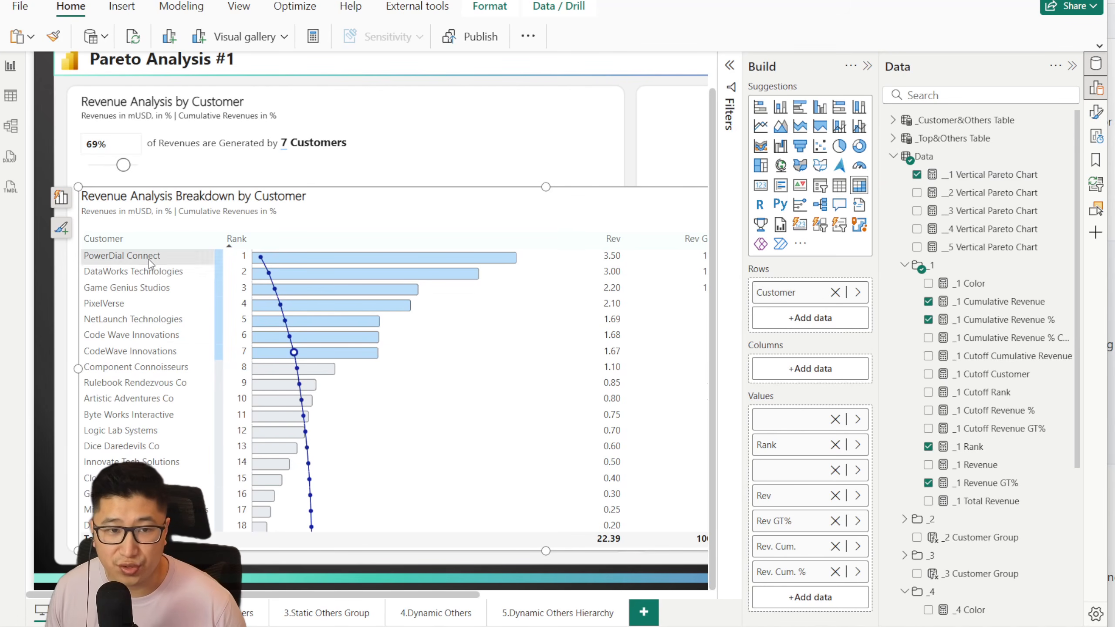
pyautogui.click(990, 175)
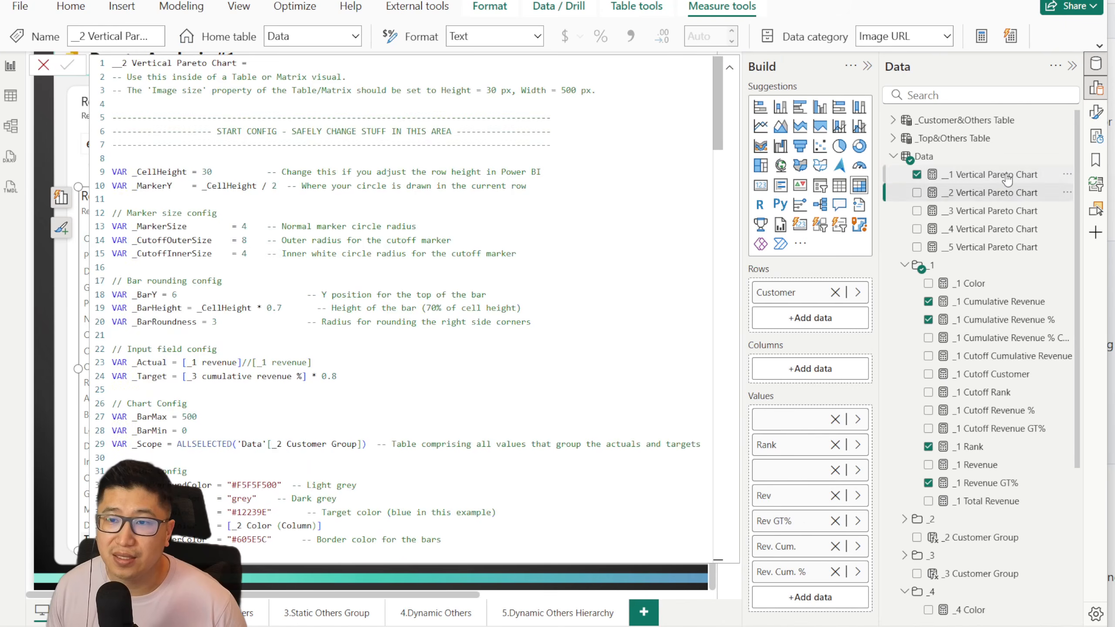
pyautogui.scroll(-10, 236, 235)
pyautogui.moveTo(223, 221)
pyautogui.mouseDown()
pyautogui.moveTo(295, 221)
pyautogui.moveTo(223, 222)
pyautogui.mouseUp()
pyautogui.click(349, 235)
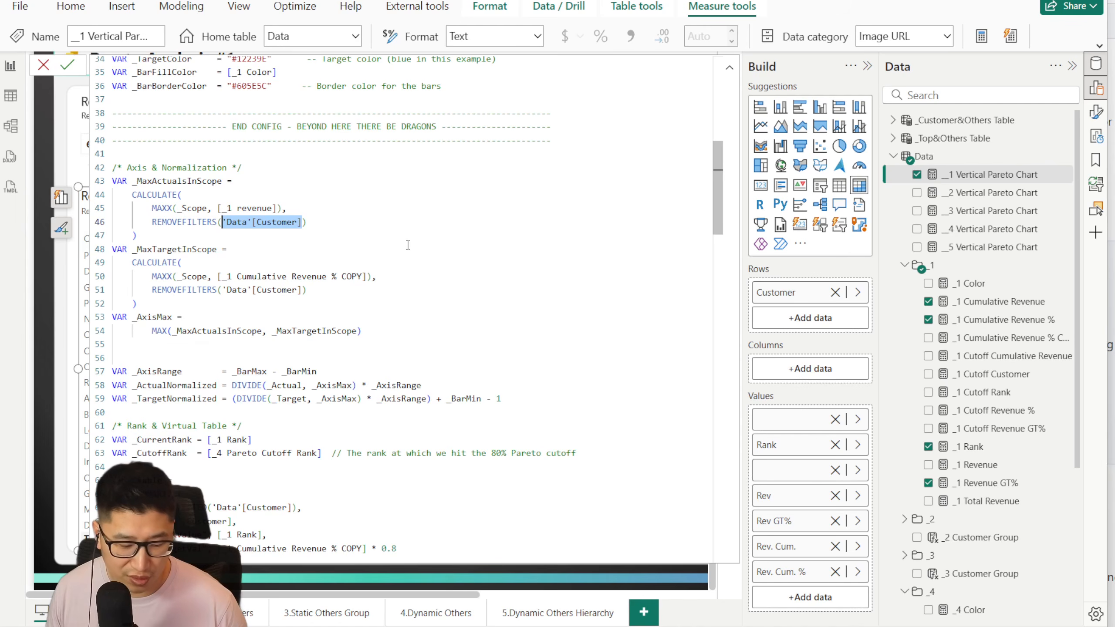
pyautogui.hotkey('ctrl', 'shift', 'l')
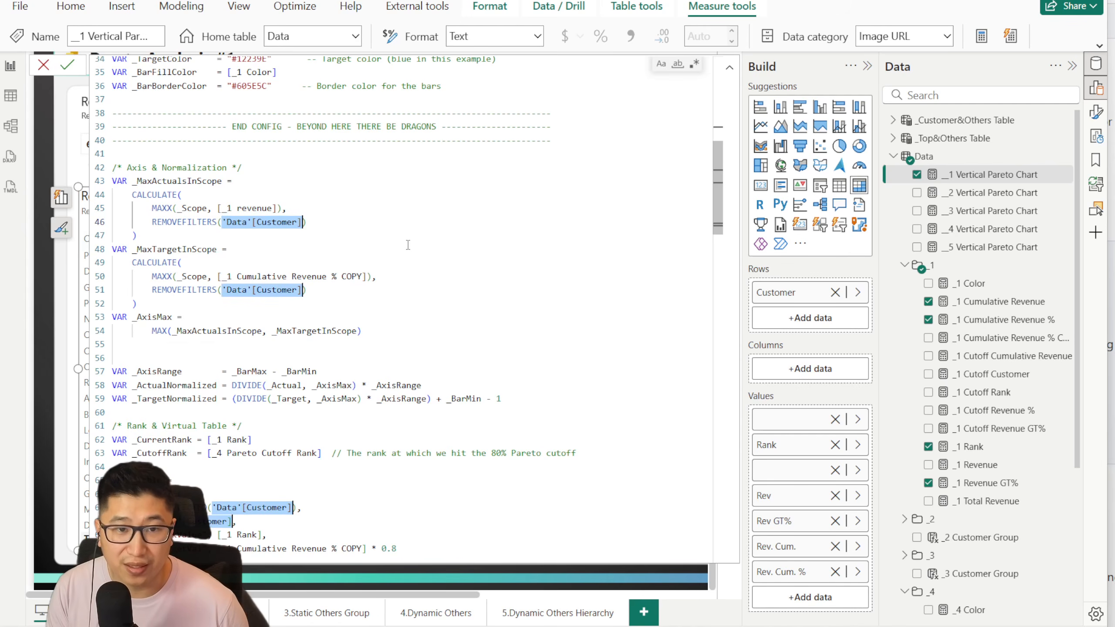
pyautogui.scroll(-11, 287, 306)
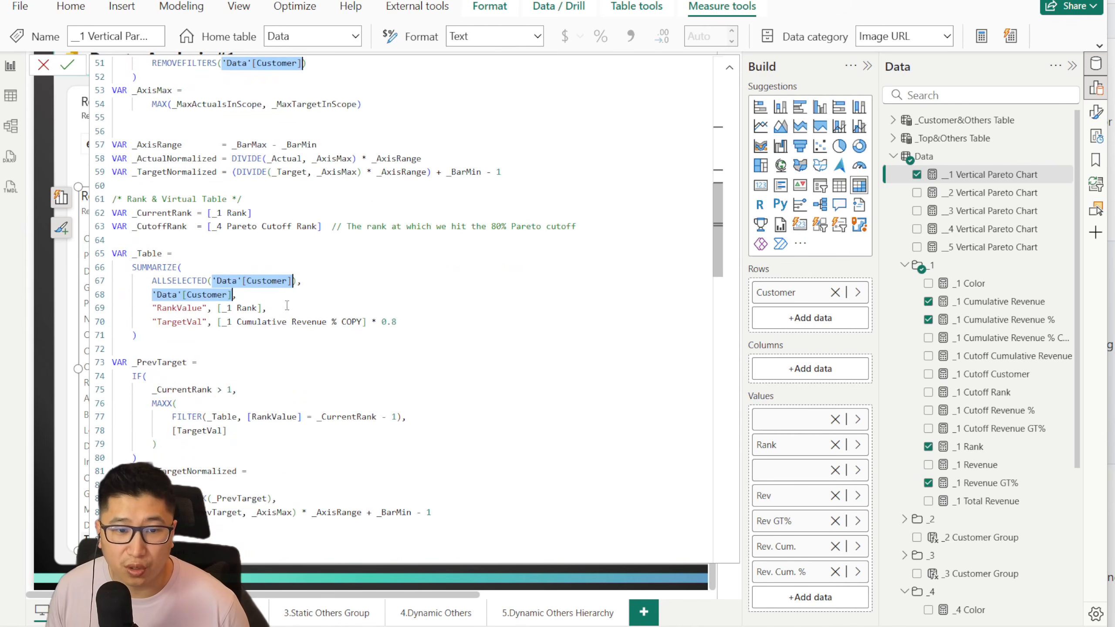
pyautogui.scroll(13, 281, 430)
pyautogui.click(388, 304)
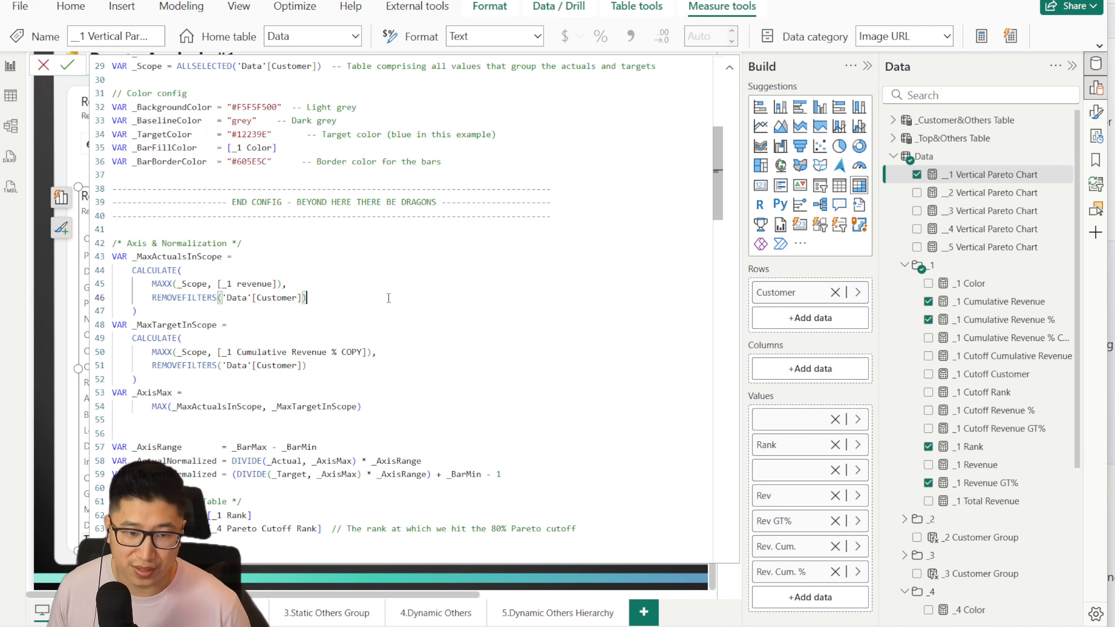
pyautogui.write('ctrl + shi')
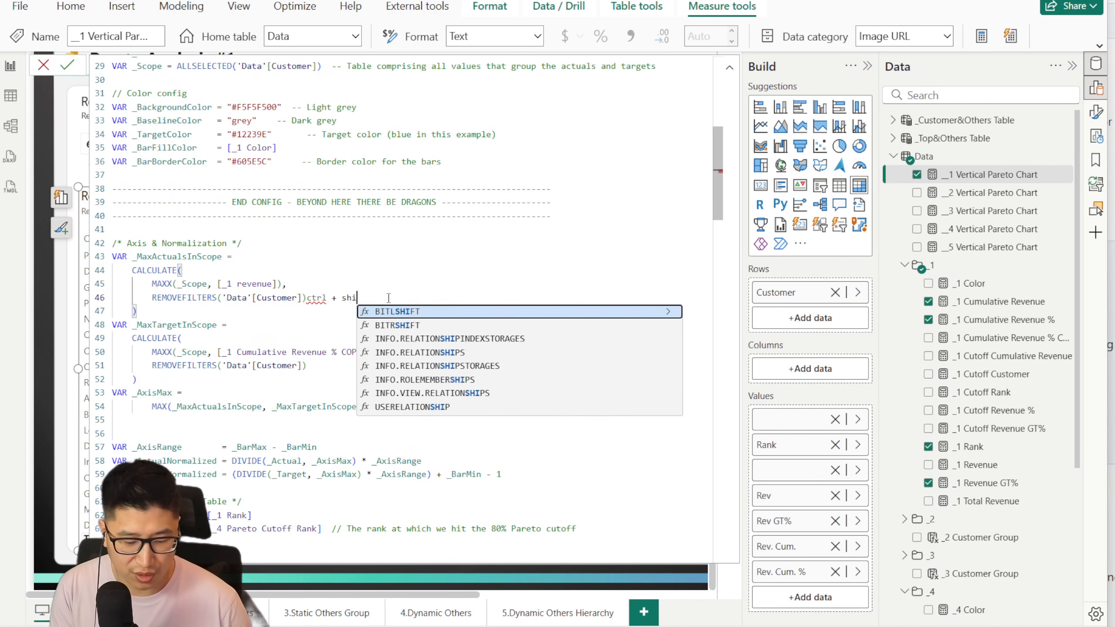
pyautogui.write('ft + L')
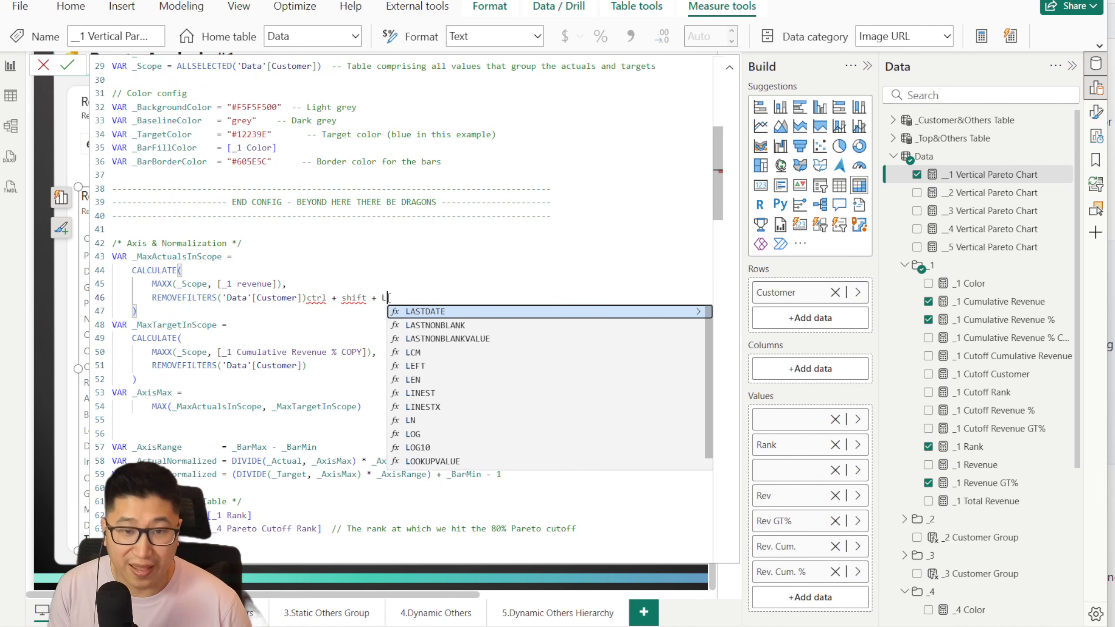
pyautogui.press('Escape')
pyautogui.moveTo(389, 298); pyautogui.dragTo(308, 298)
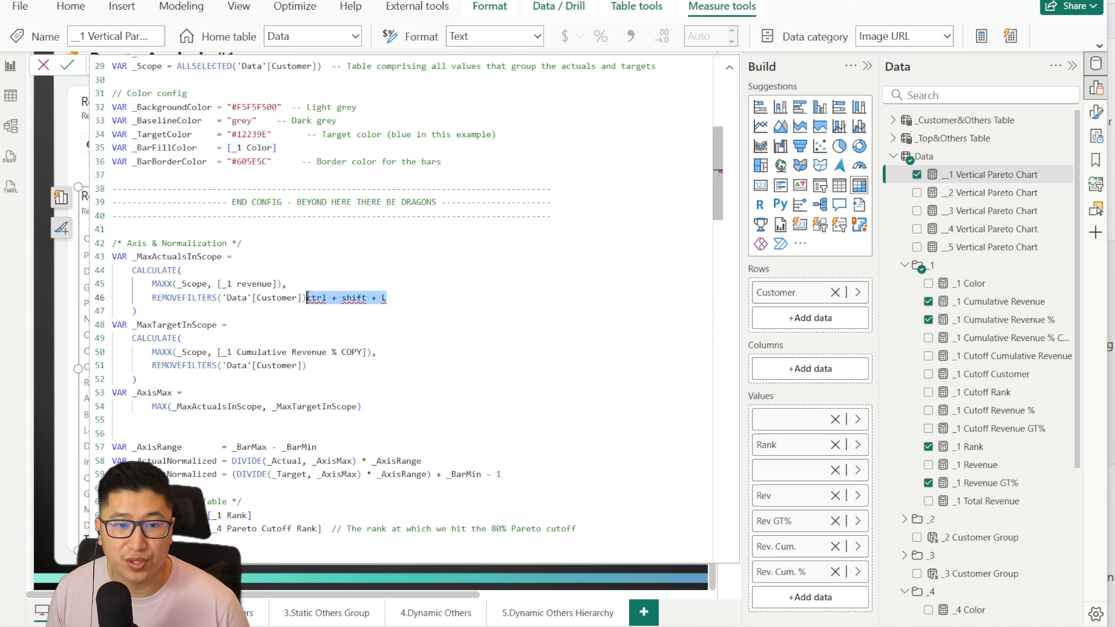
pyautogui.press('BackSpace')
# Step: Select all 'Data'[Customer] references in the measure together and re-enter 'Data'[Customer] in every one of them at once
pyautogui.moveTo(225, 298); pyautogui.dragTo(309, 294)
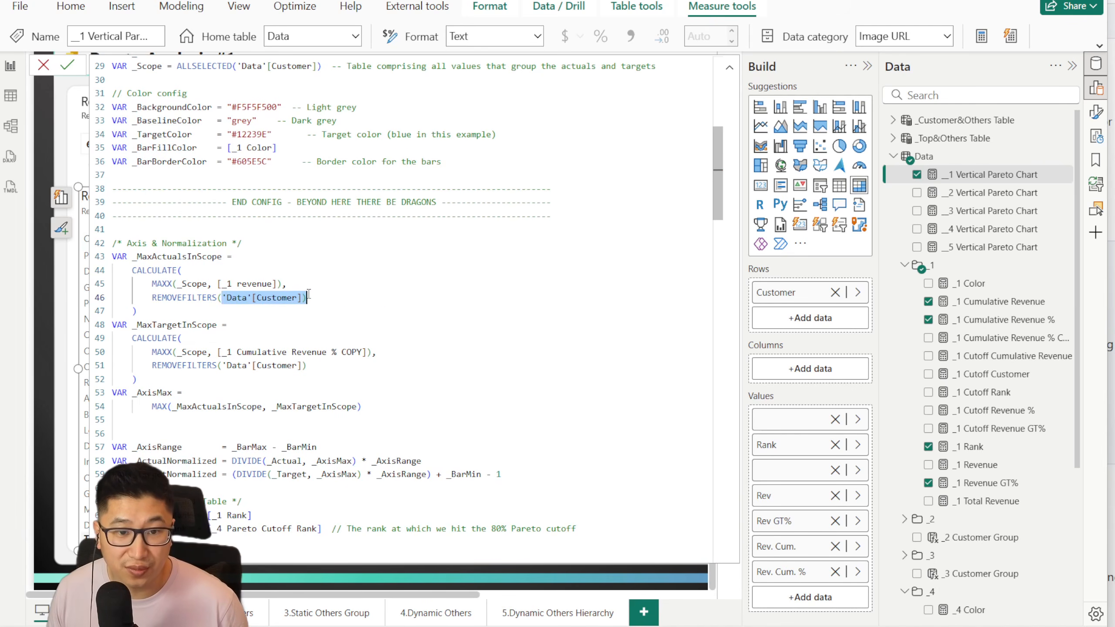
pyautogui.hotkey('ctrl', 'shift', 'l')
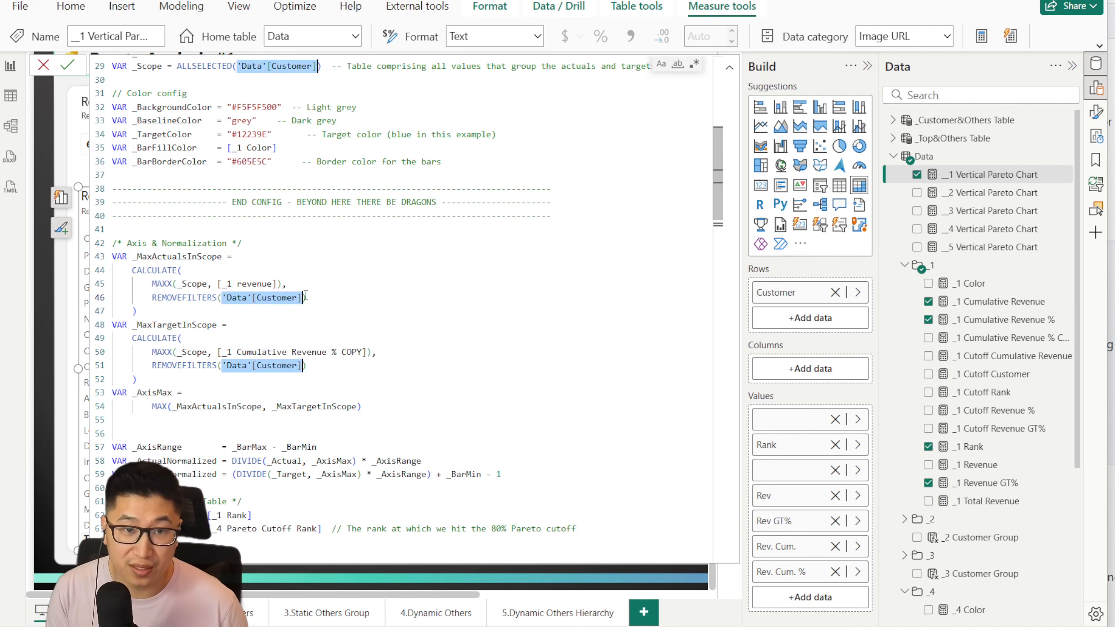
pyautogui.press('BackSpace')
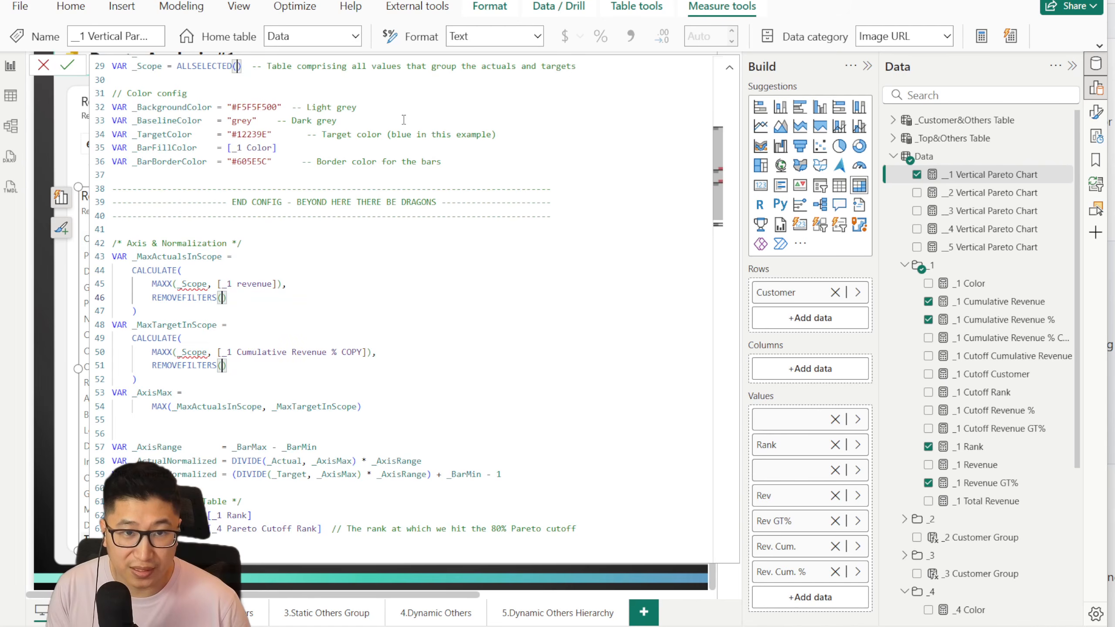
pyautogui.write("'Data'")
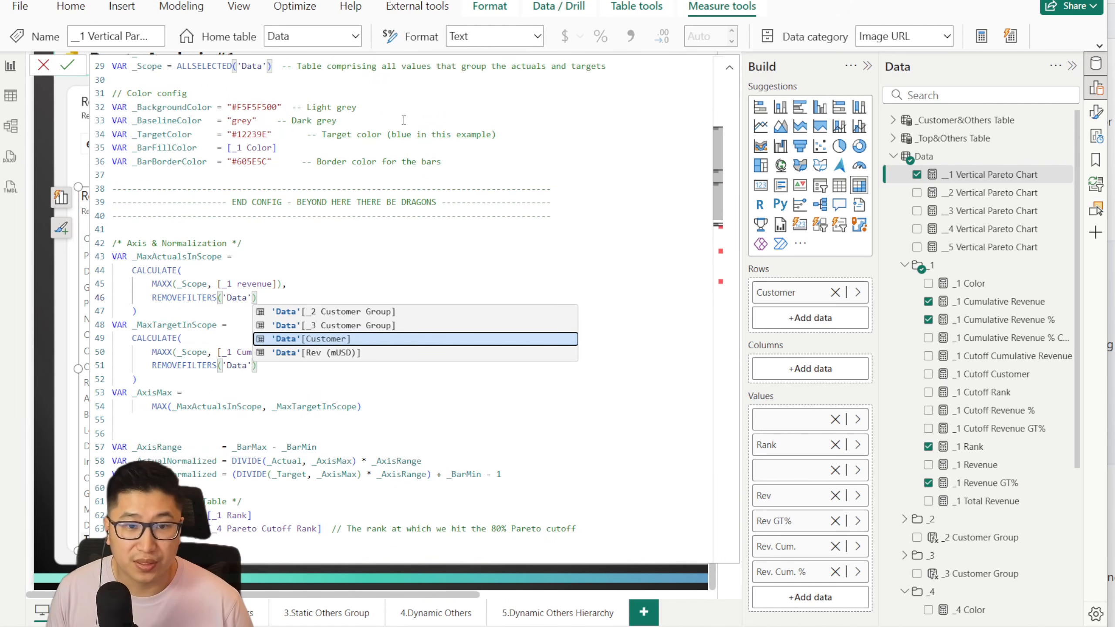
pyautogui.press('Tab')
# Step: Examine the [_4 Pareto Cutoff Rank] reference of _CutoffRank in the measure's Rank & Virtual Table section
pyautogui.scroll(-5, 379, 297)
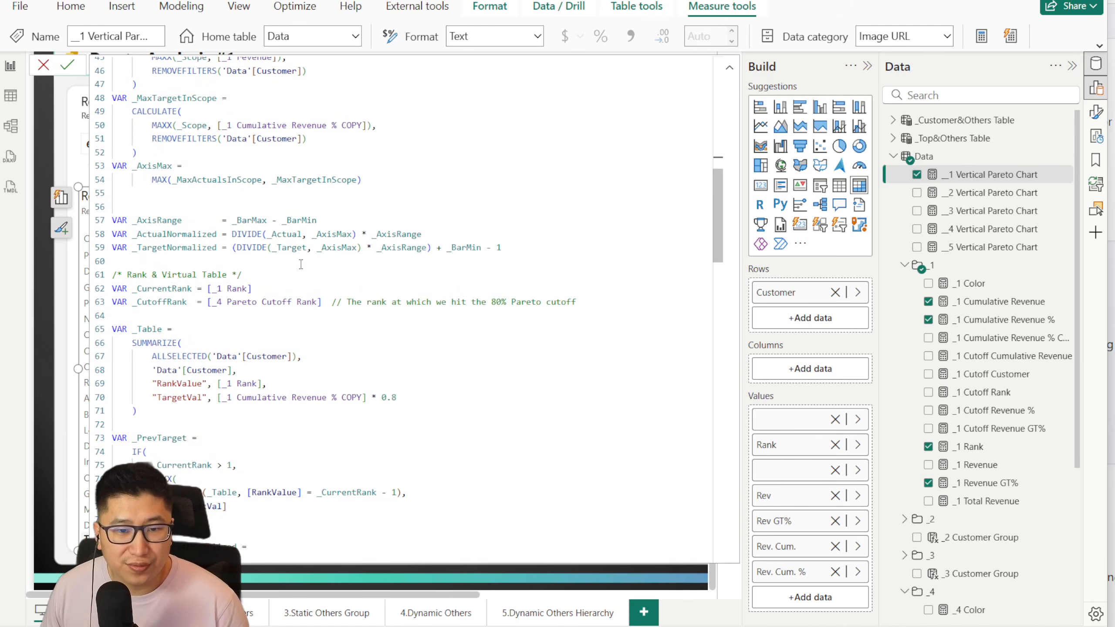
pyautogui.scroll(-1, 300, 263)
pyautogui.moveTo(209, 265); pyautogui.dragTo(298, 273)
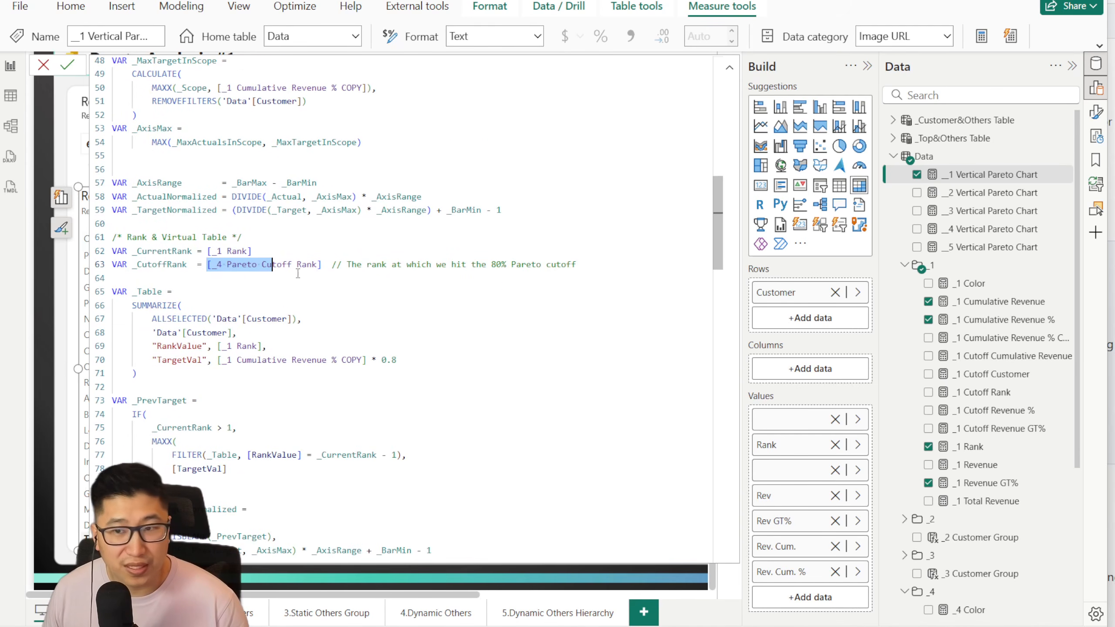
pyautogui.click(233, 282)
pyautogui.moveTo(214, 264); pyautogui.dragTo(312, 266)
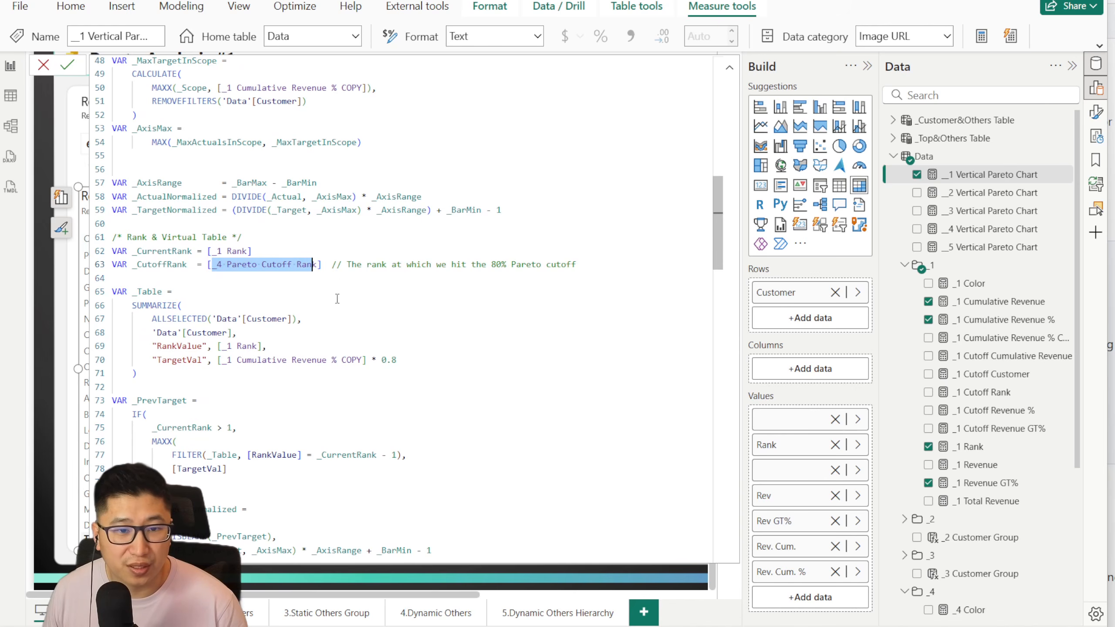
pyautogui.click(336, 302)
# Step: Look through the rest of the chart code, and open the _4 Pareto Cutoff Rank measure to review its formula
pyautogui.scroll(-20, 239, 355)
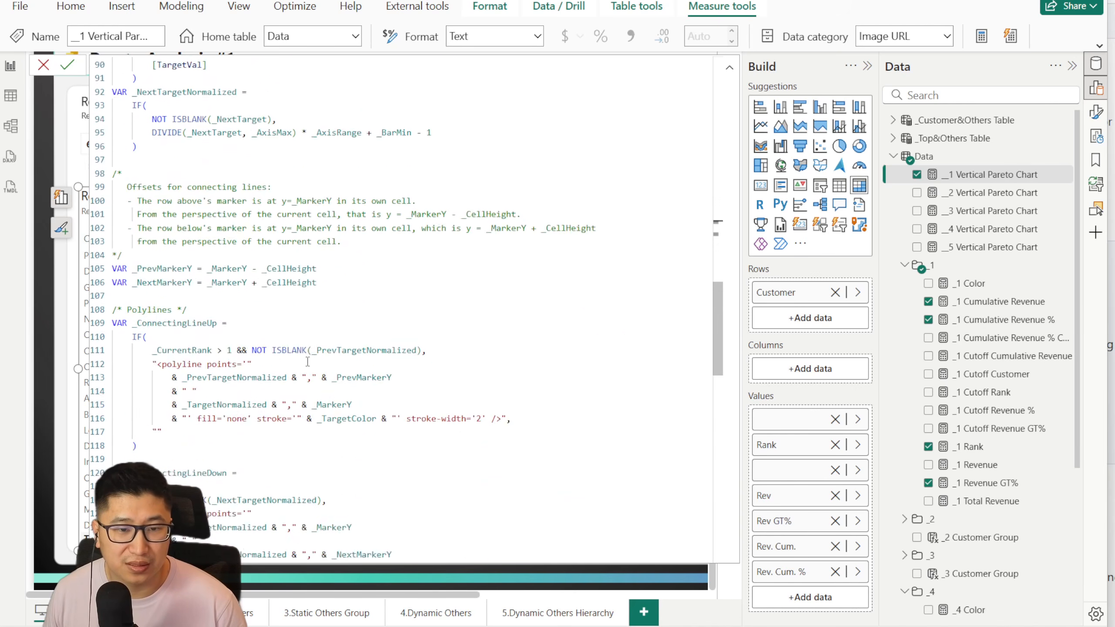
pyautogui.scroll(-9, 310, 362)
pyautogui.scroll(20, 318, 360)
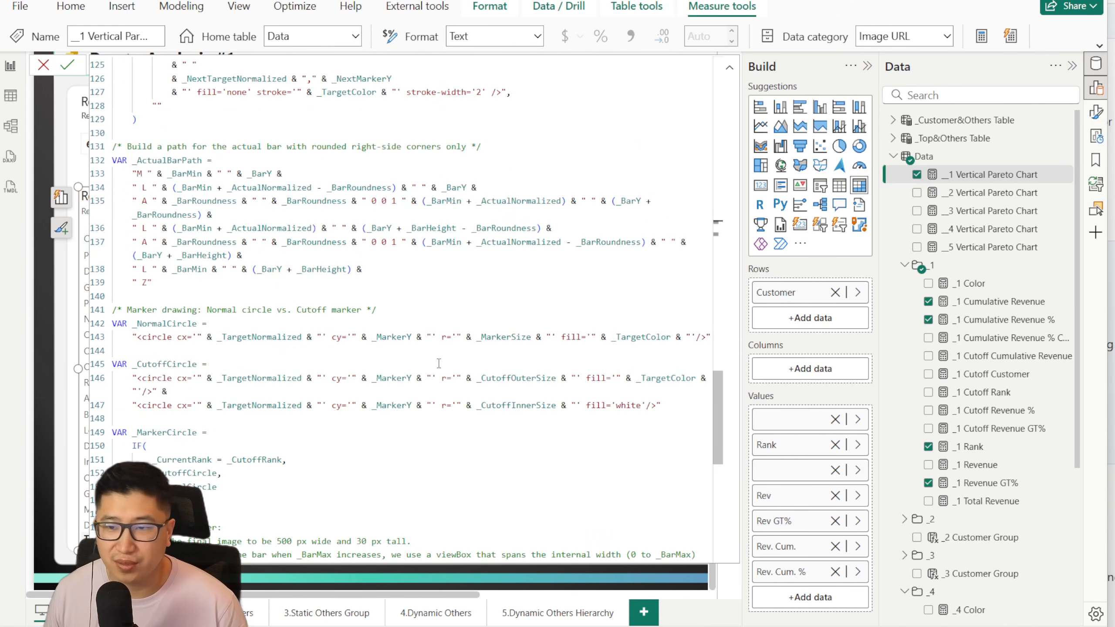
pyautogui.scroll(-5, 990, 356)
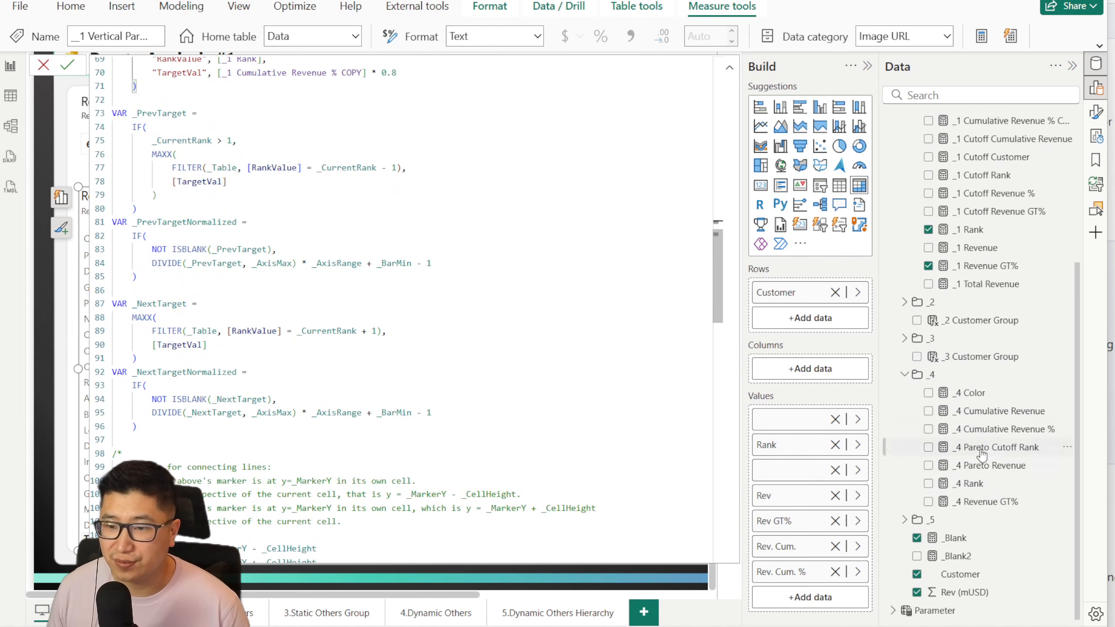
pyautogui.click(1012, 447)
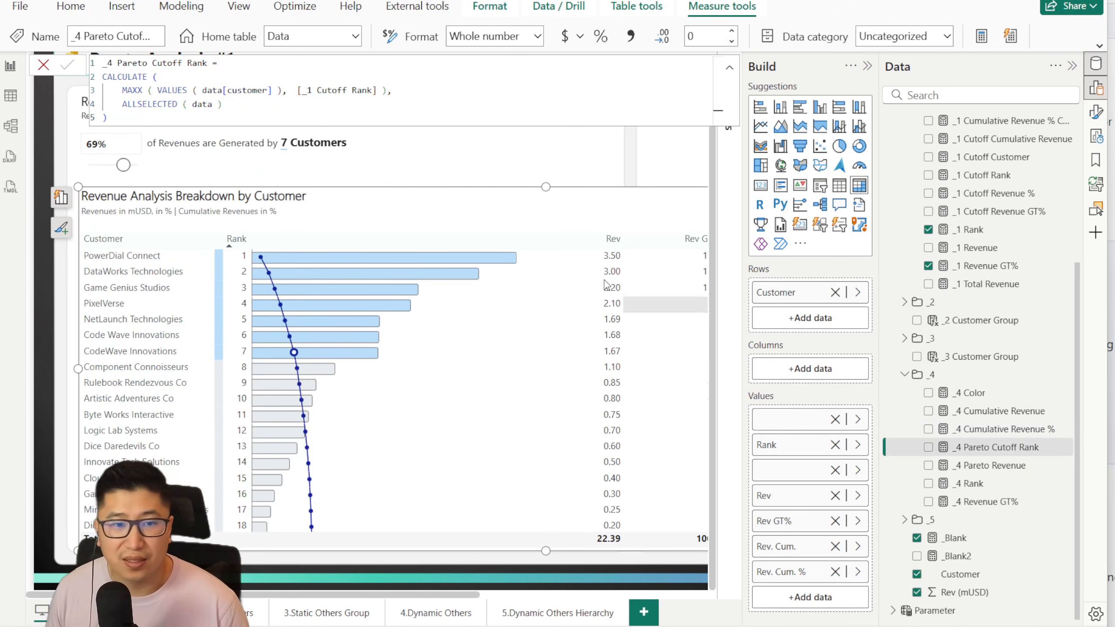
pyautogui.moveTo(223, 104); pyautogui.dragTo(119, 65)
pyautogui.click(254, 105)
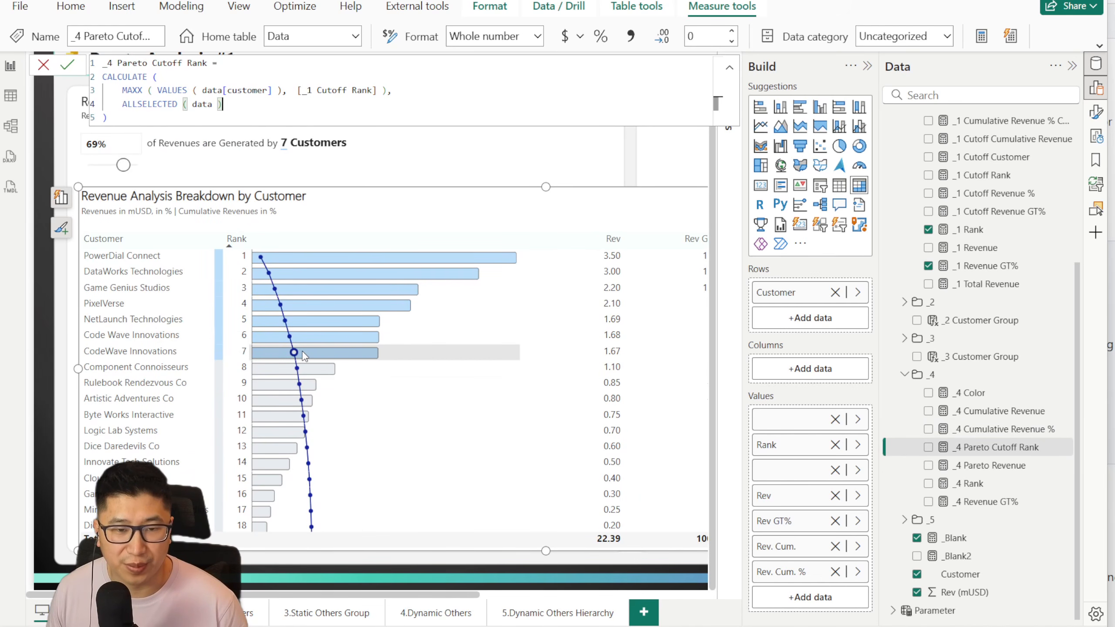
pyautogui.click(44, 65)
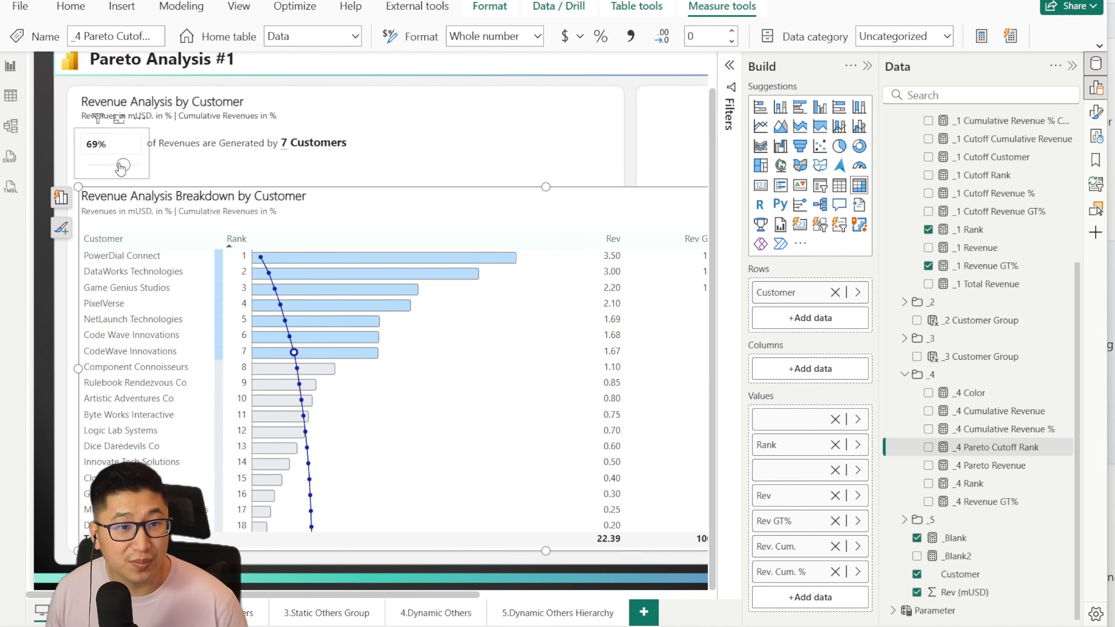
# Step: Set the revenue percentage slicer above the breakdown table to 42%
pyautogui.moveTo(121, 167); pyautogui.dragTo(110, 166)
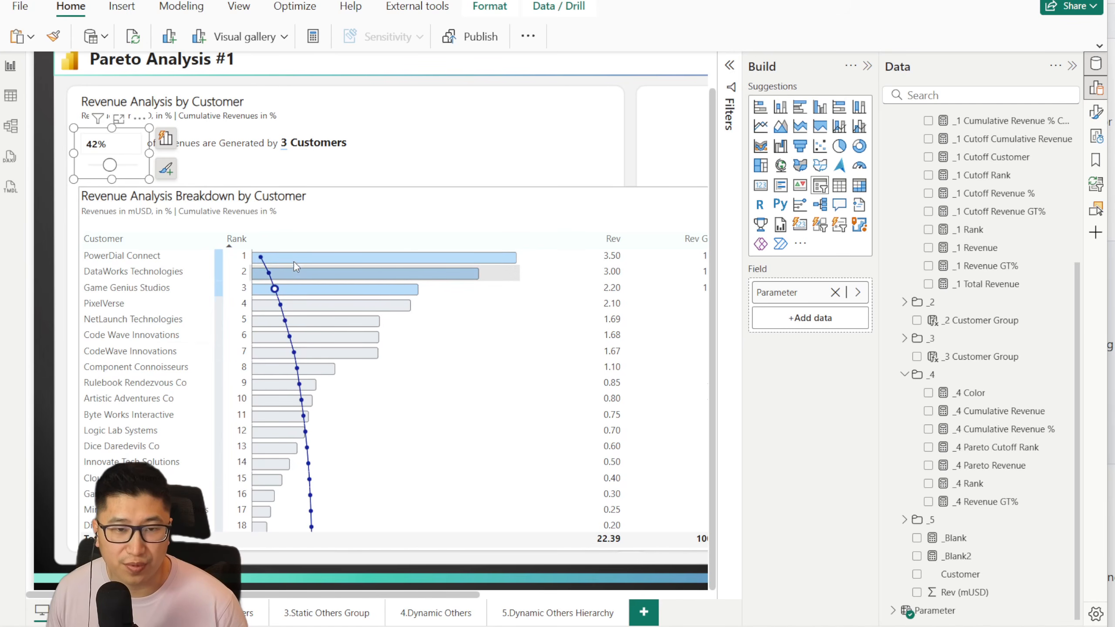
pyautogui.moveTo(265, 263)
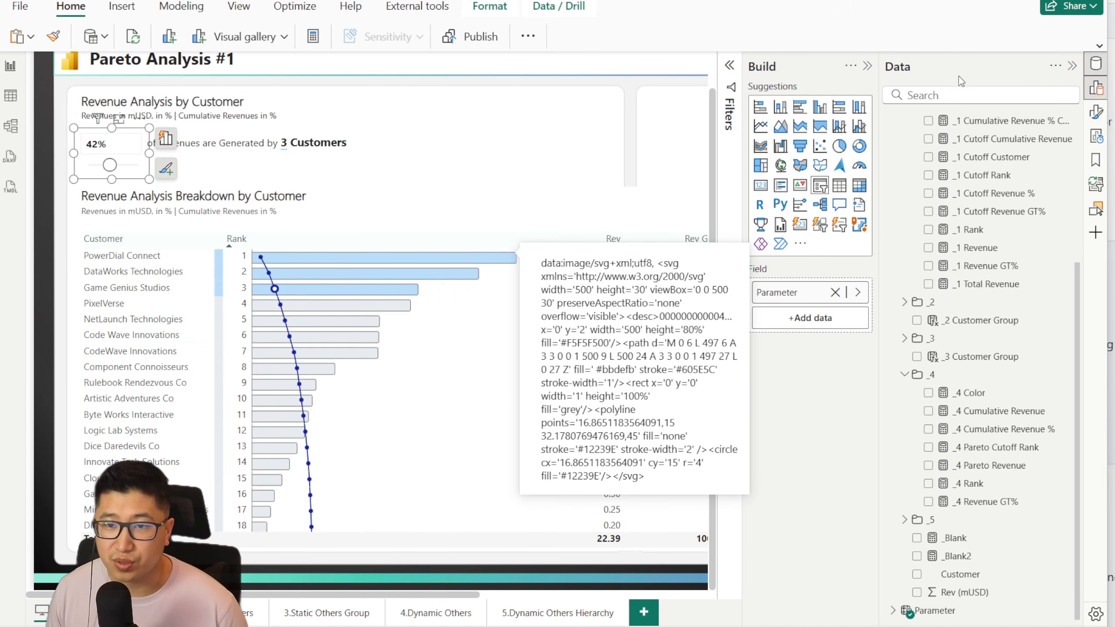
# Step: Switch on the breakdown table's tooltips to view their options and background settings, and switch them off again
pyautogui.click(1096, 113)
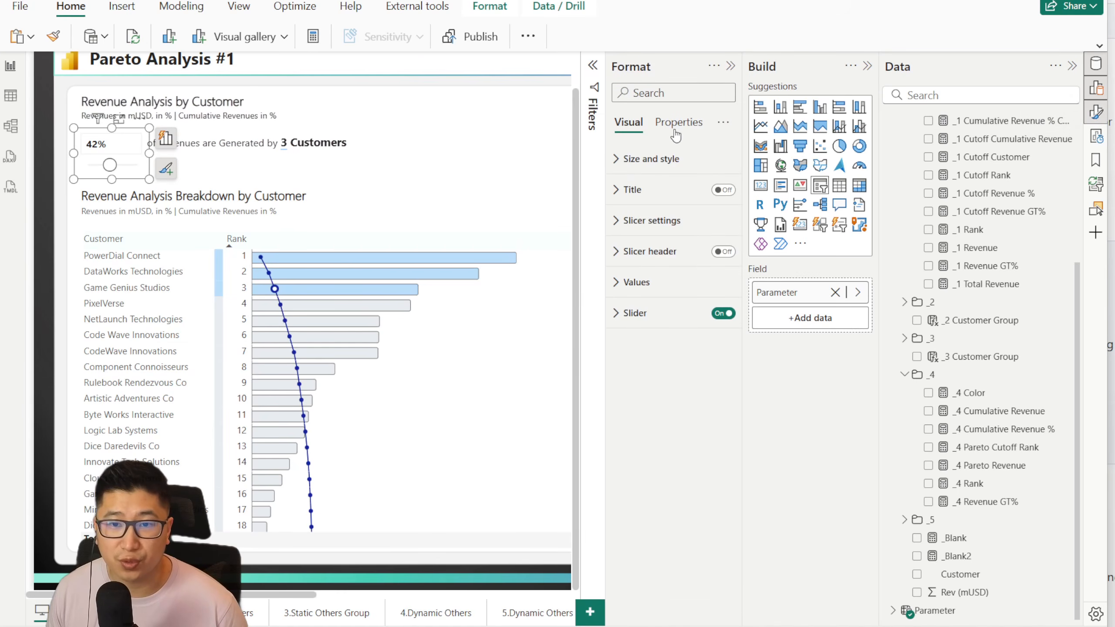
pyautogui.click(677, 125)
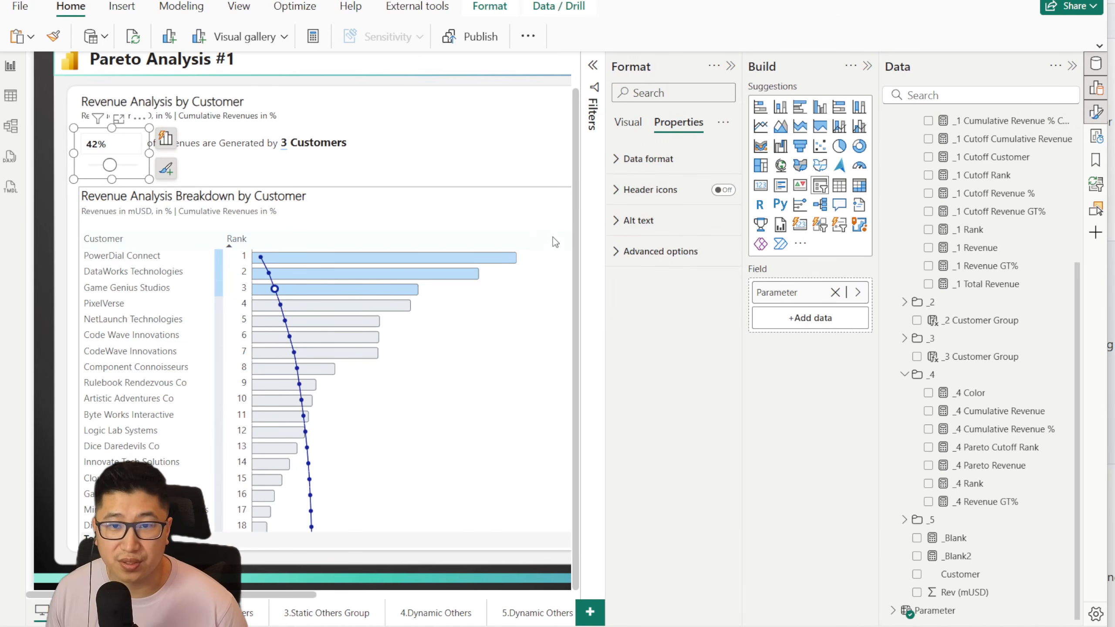
pyautogui.click(495, 197)
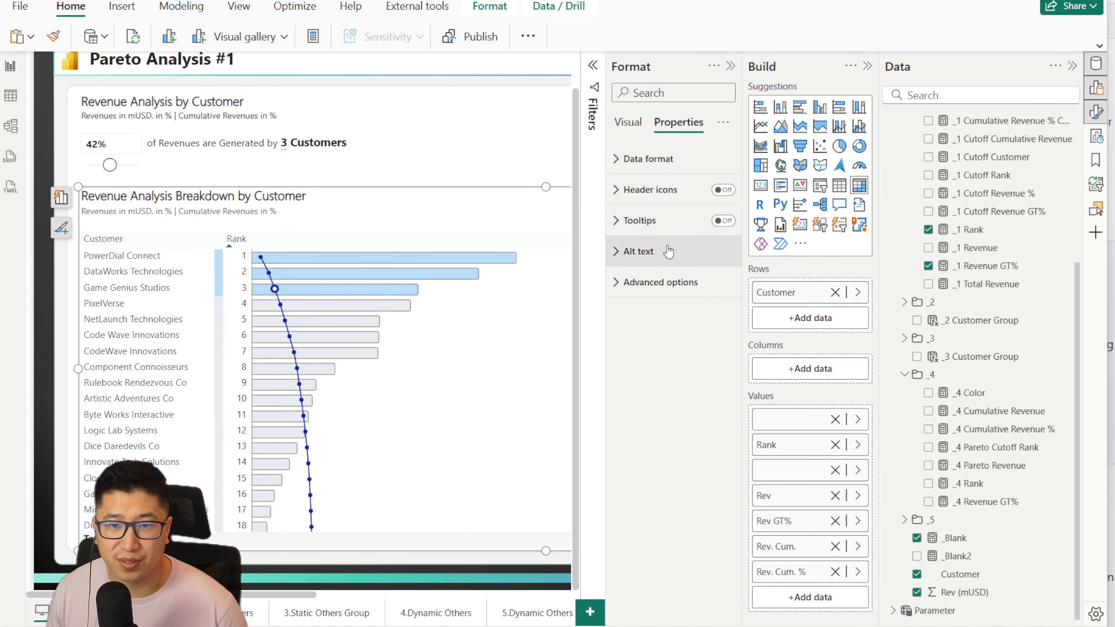
pyautogui.click(645, 220)
pyautogui.click(723, 221)
pyautogui.click(645, 256)
pyautogui.click(658, 408)
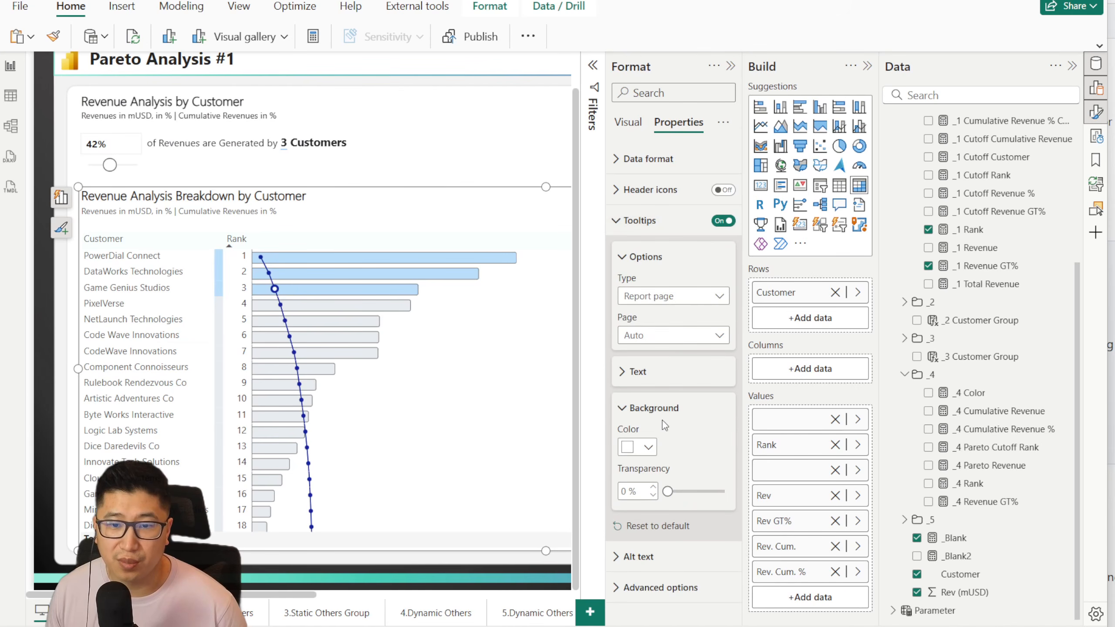
pyautogui.click(723, 220)
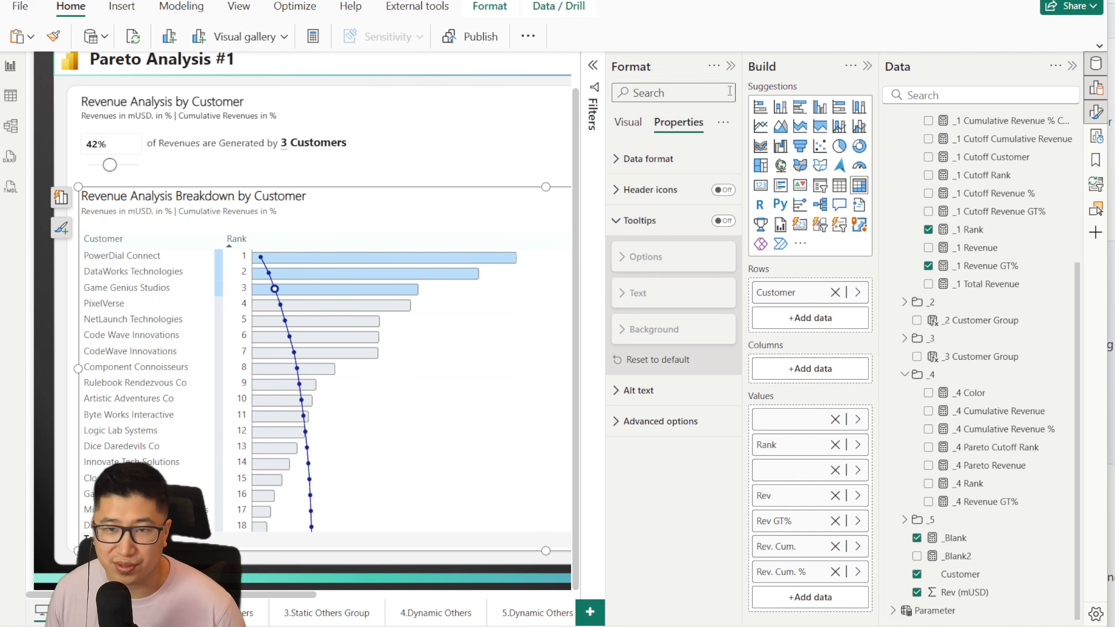
pyautogui.click(730, 66)
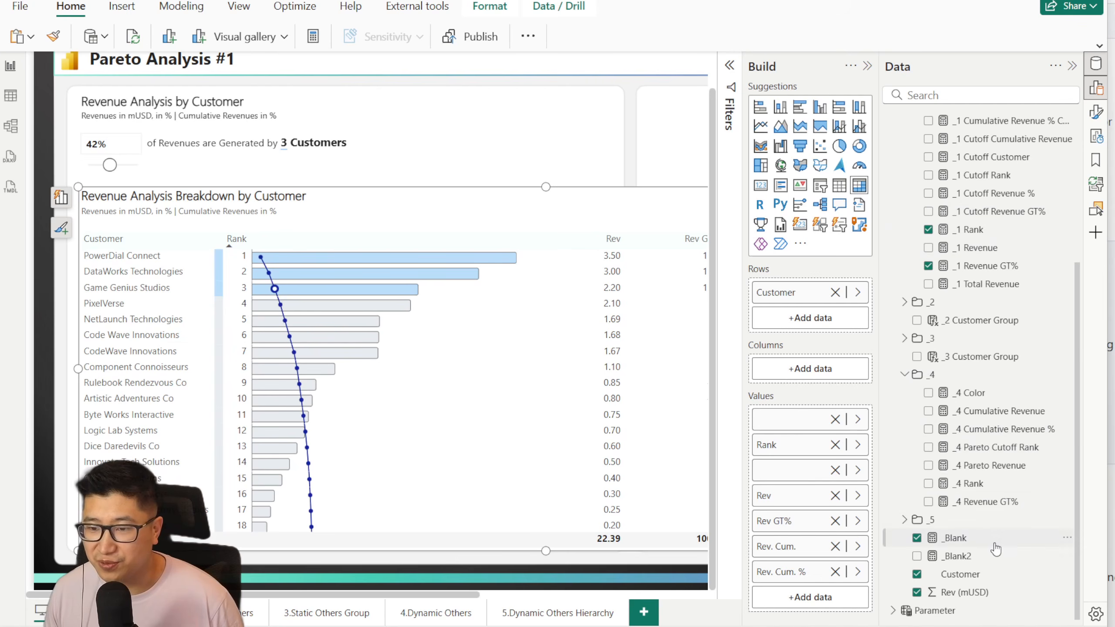
# Step: Reopen the __1 Vertical Pareto Chart measure and read through its code down to the connecting-line offsets section
pyautogui.scroll(3, 1006, 282)
pyautogui.scroll(-3, 1009, 285)
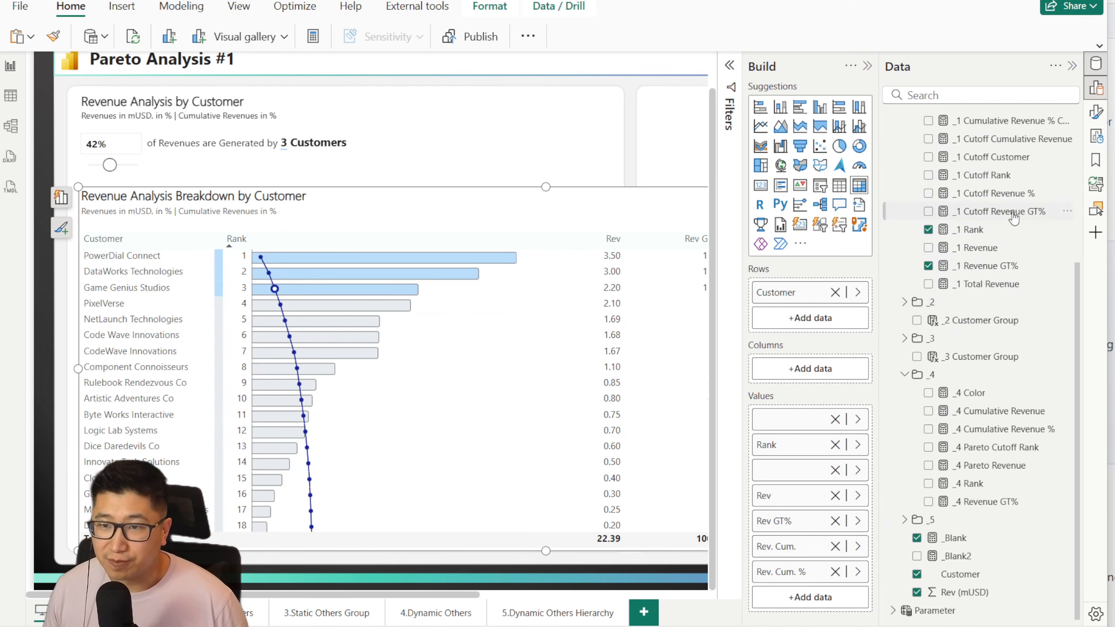
pyautogui.scroll(2, 1013, 290)
pyautogui.scroll(3, 1013, 290)
pyautogui.click(986, 175)
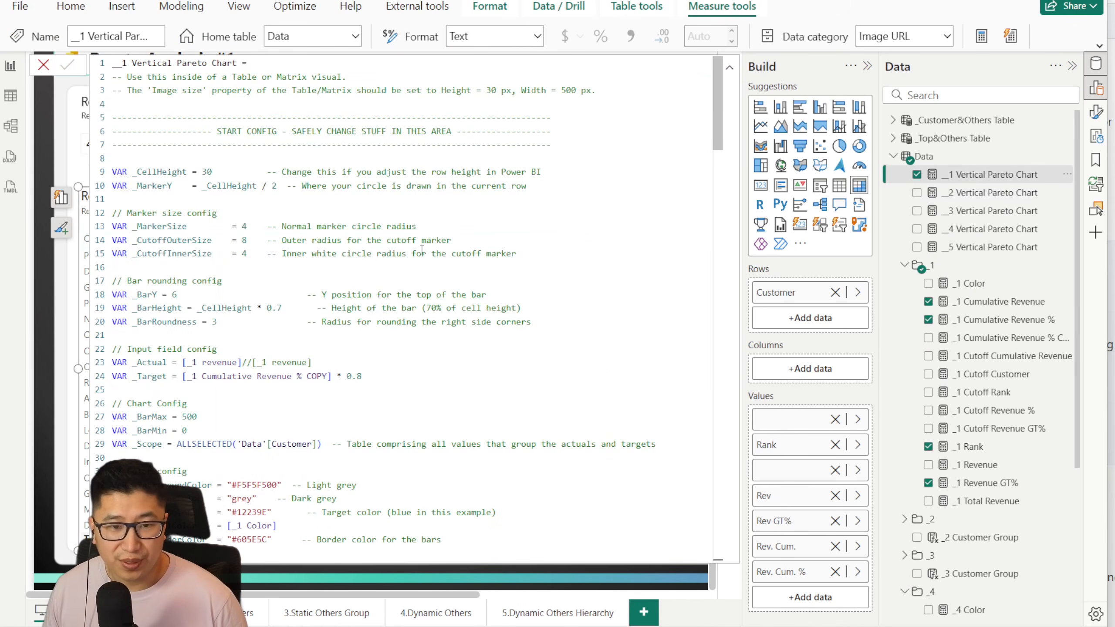
pyautogui.scroll(-1, 300, 181)
pyautogui.scroll(-15, 300, 180)
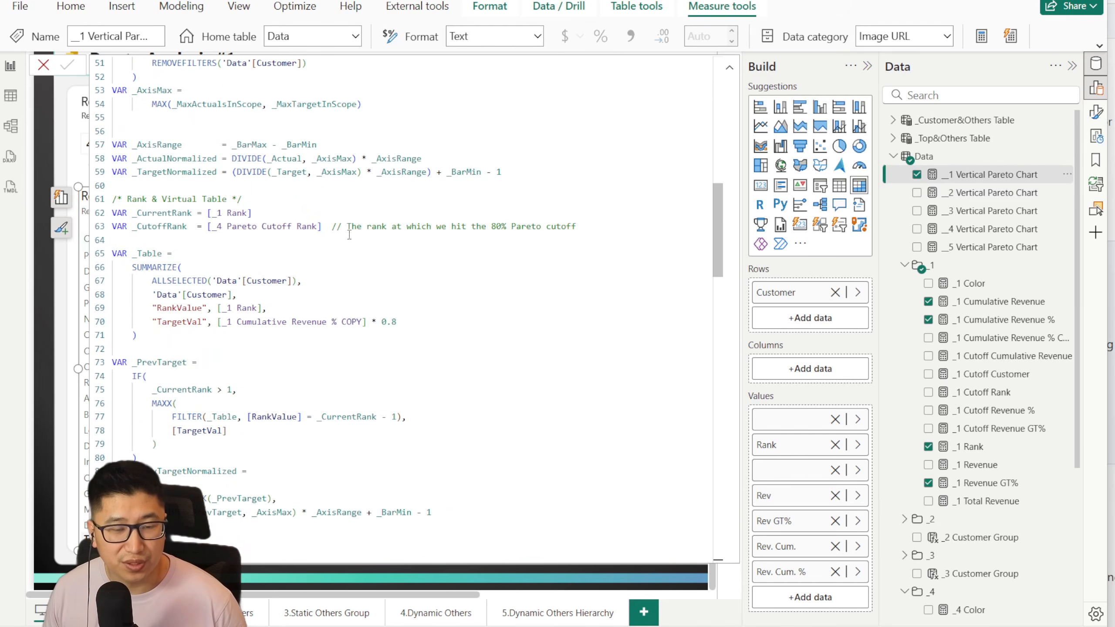
pyautogui.scroll(-10, 373, 333)
pyautogui.scroll(10, 381, 299)
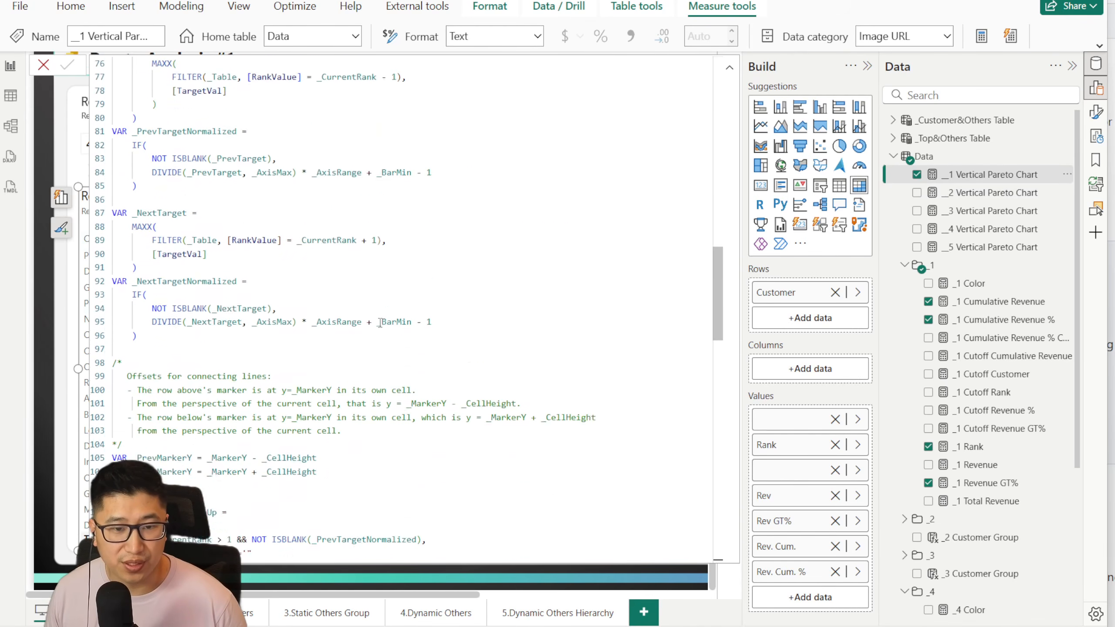
# Step: Highlight the [_1 revenue] and [_1 Cumulative Revenue % COPY] references in the measure's input field config
pyautogui.scroll(7, 381, 299)
pyautogui.scroll(5, 378, 288)
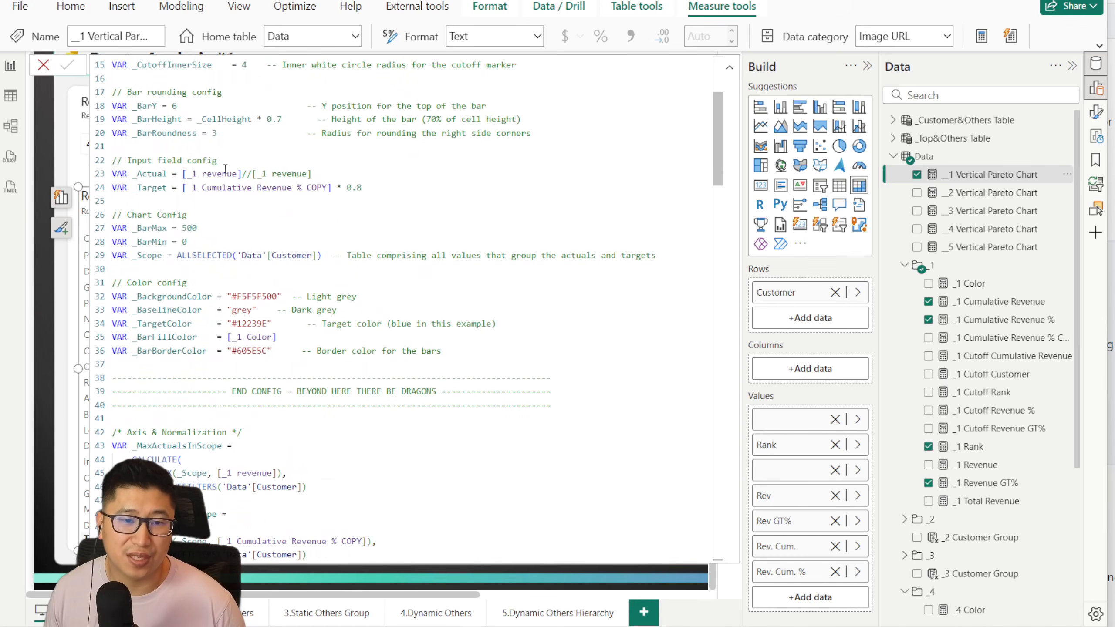
pyautogui.moveTo(183, 173); pyautogui.dragTo(248, 174)
pyautogui.click(235, 200)
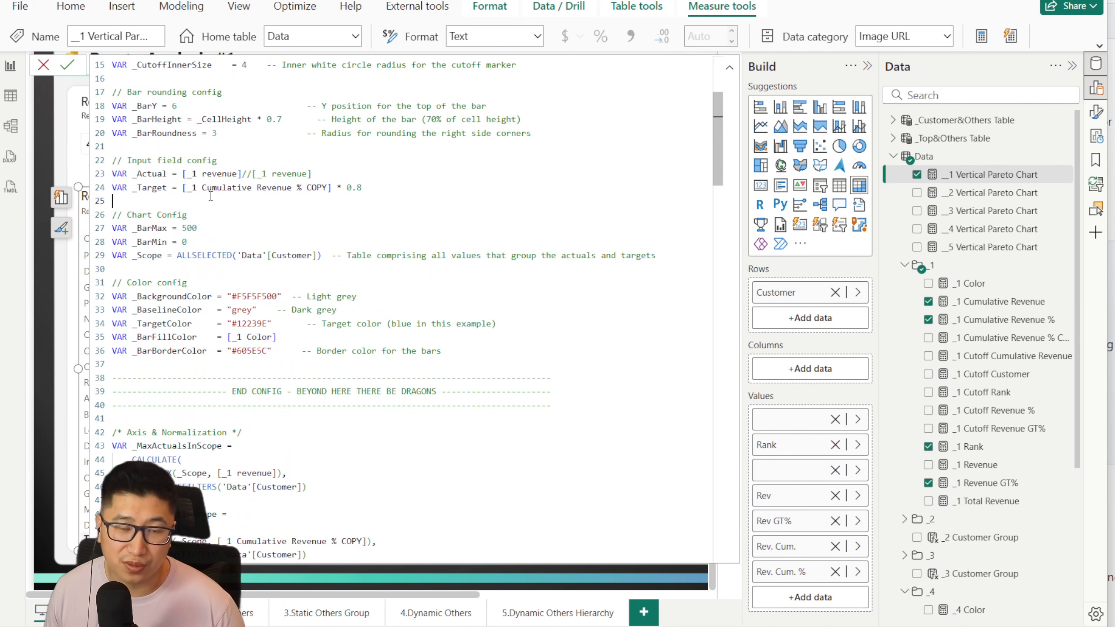
pyautogui.moveTo(182, 188); pyautogui.dragTo(331, 189)
# Step: Highlight the [_4 Pareto Cutoff Rank] reference in the chart code, and open that measure to review its full formula
pyautogui.scroll(-5, 235, 294)
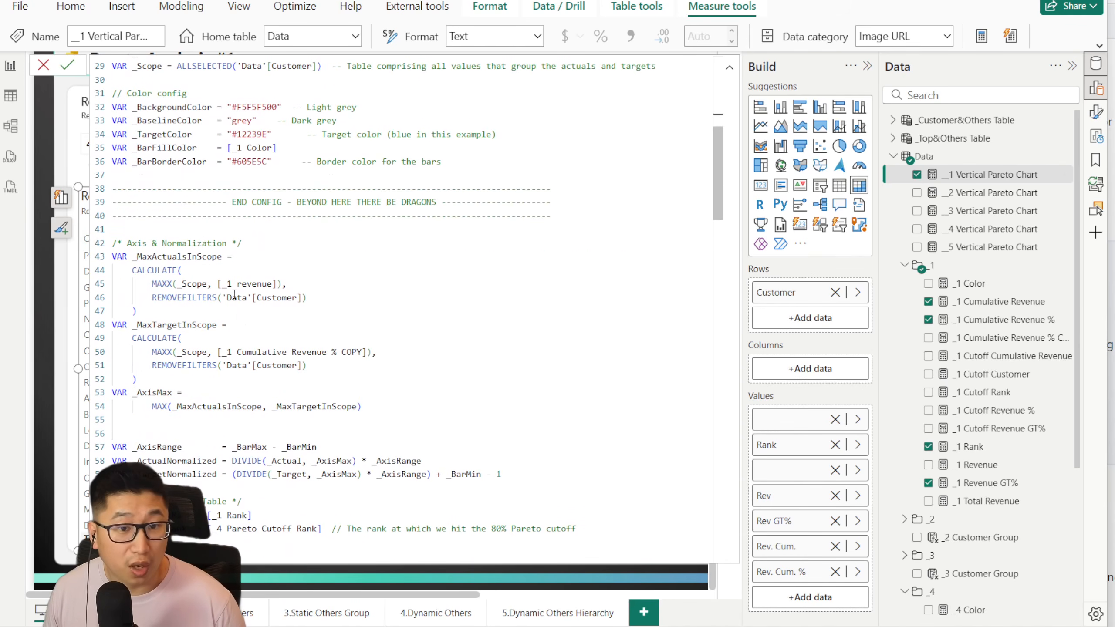
pyautogui.scroll(-6, 308, 302)
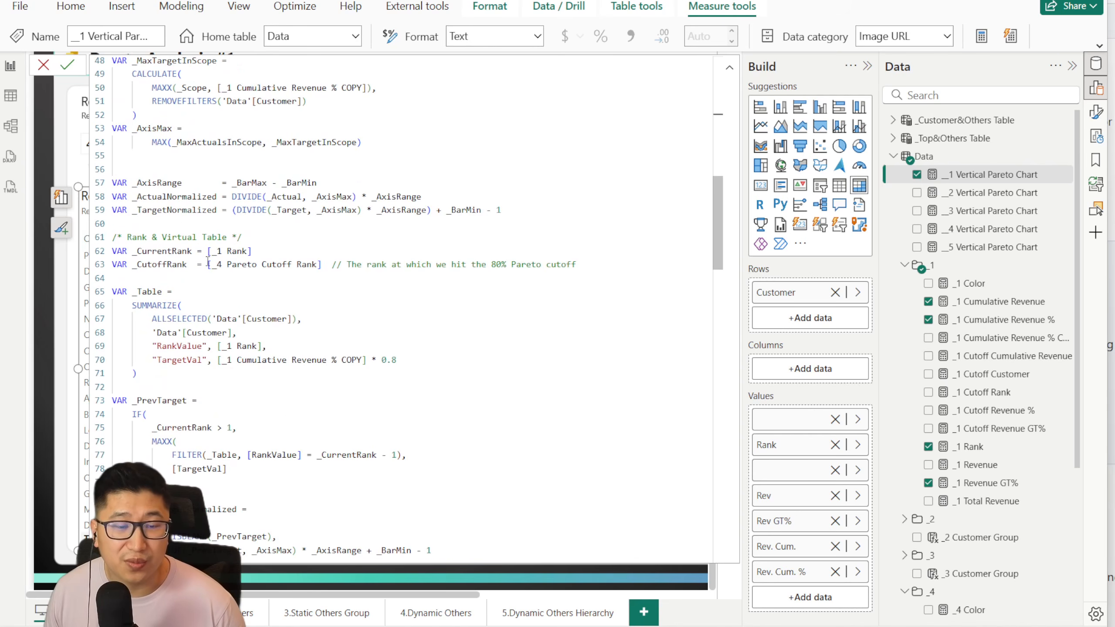
pyautogui.moveTo(208, 262); pyautogui.dragTo(312, 268)
pyautogui.scroll(-5, 983, 435)
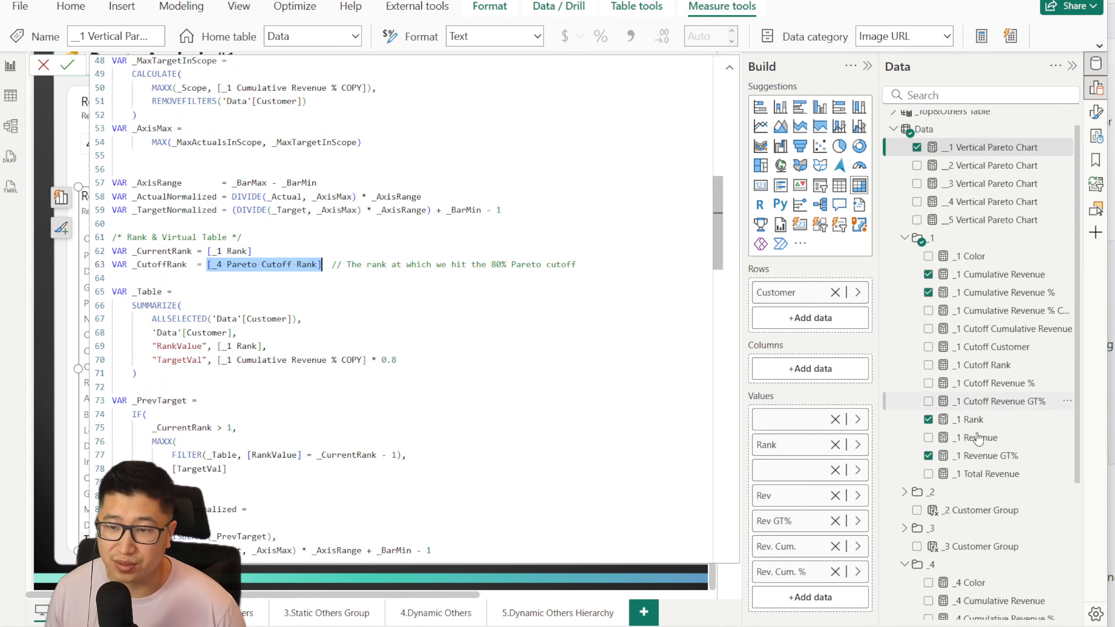
pyautogui.click(988, 448)
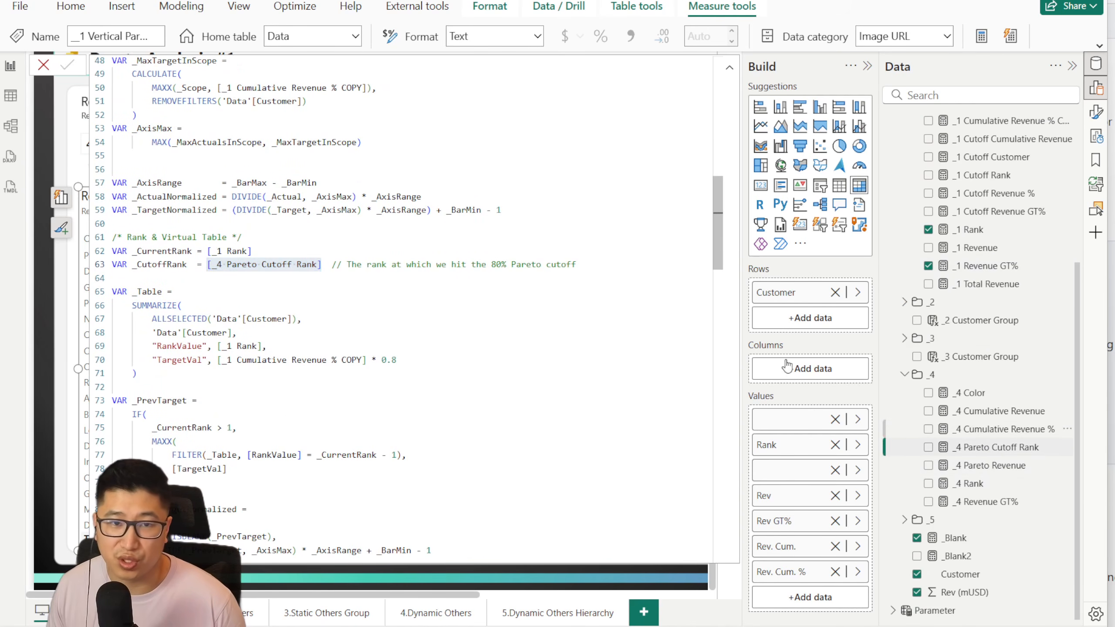
pyautogui.moveTo(127, 62); pyautogui.dragTo(344, 108)
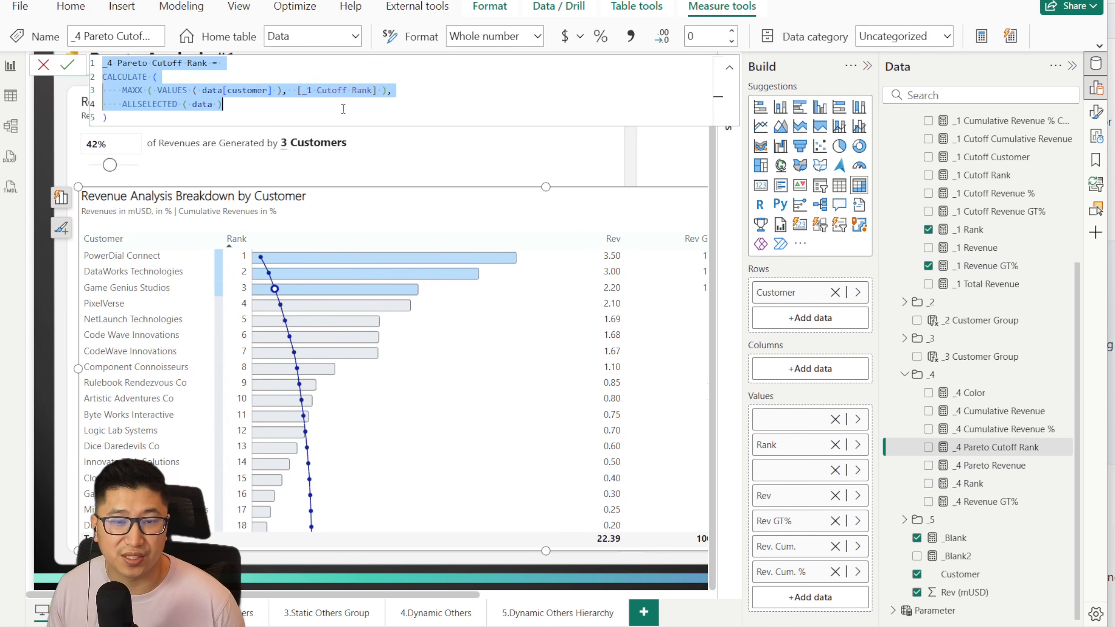
pyautogui.click(338, 108)
pyautogui.click(46, 64)
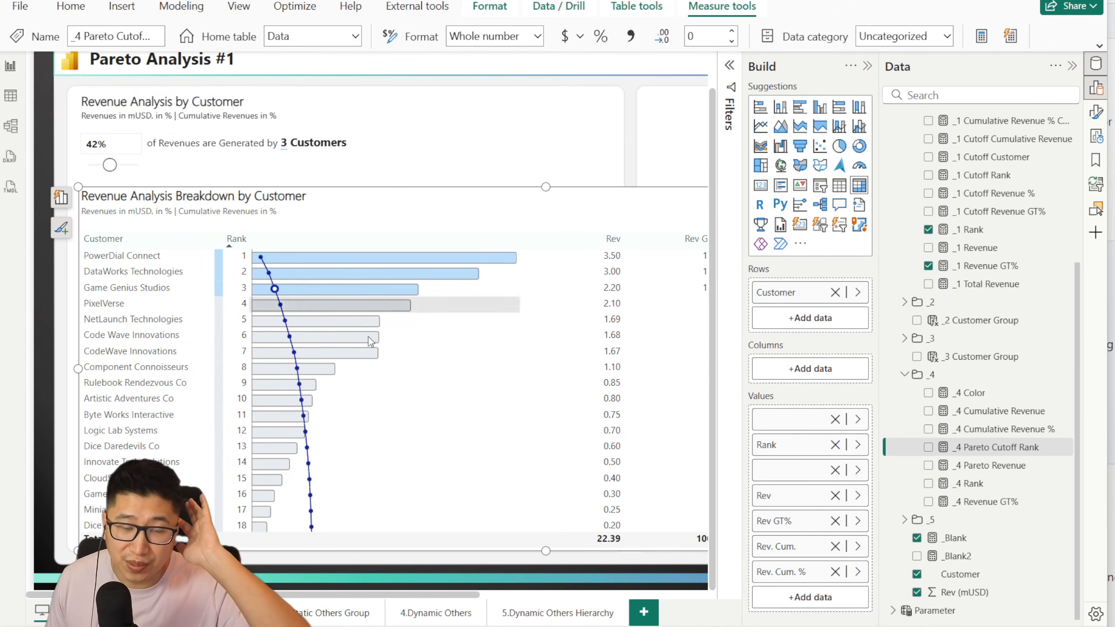
# Step: Set _CellHeight to 40 in the __1 Vertical Pareto Chart measure, commit it, and check the line in the breakdown table
pyautogui.scroll(5, 980, 265)
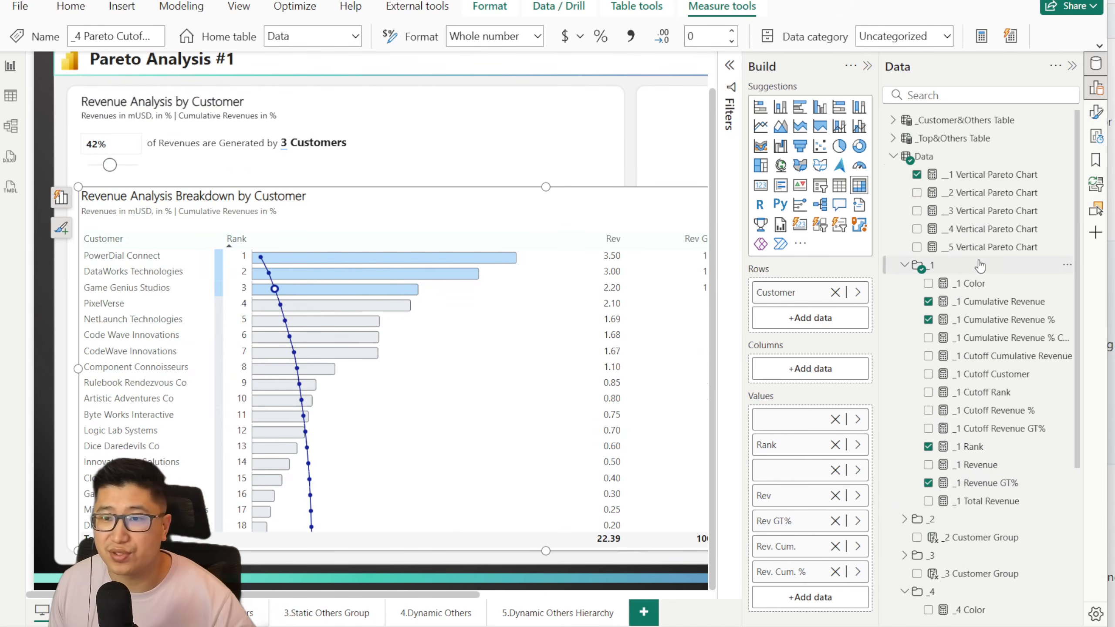
pyautogui.click(970, 175)
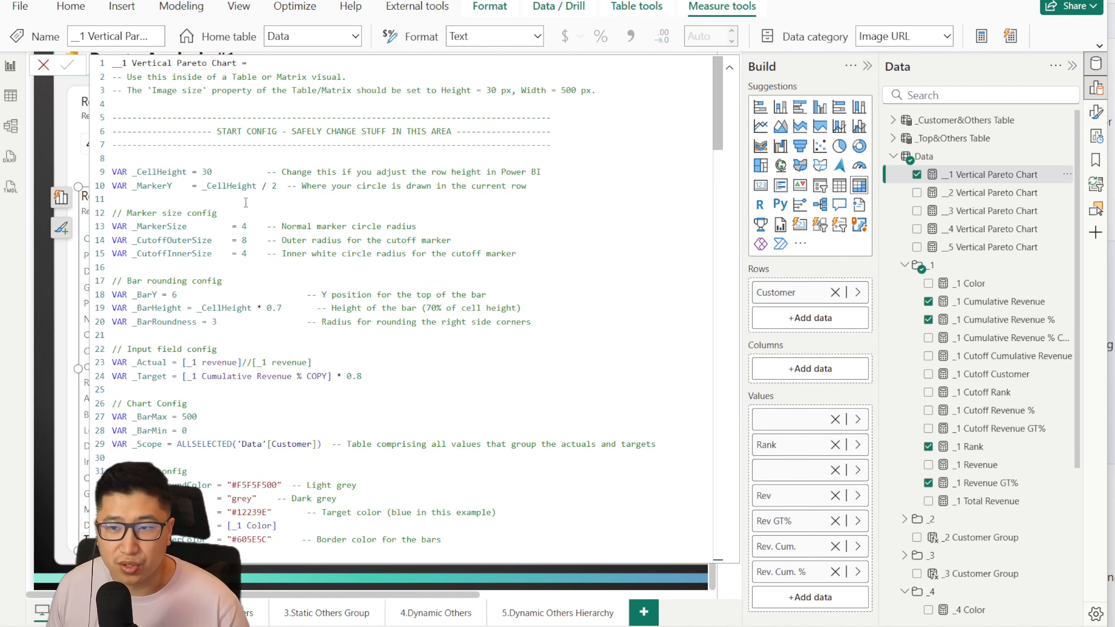
pyautogui.click(208, 171)
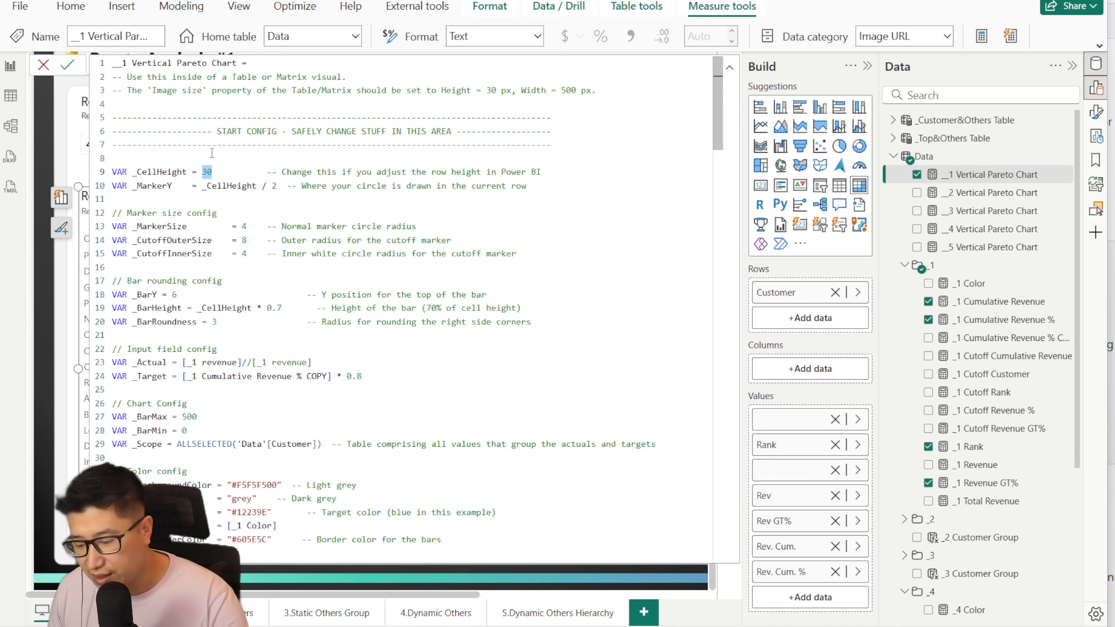
pyautogui.click(67, 64)
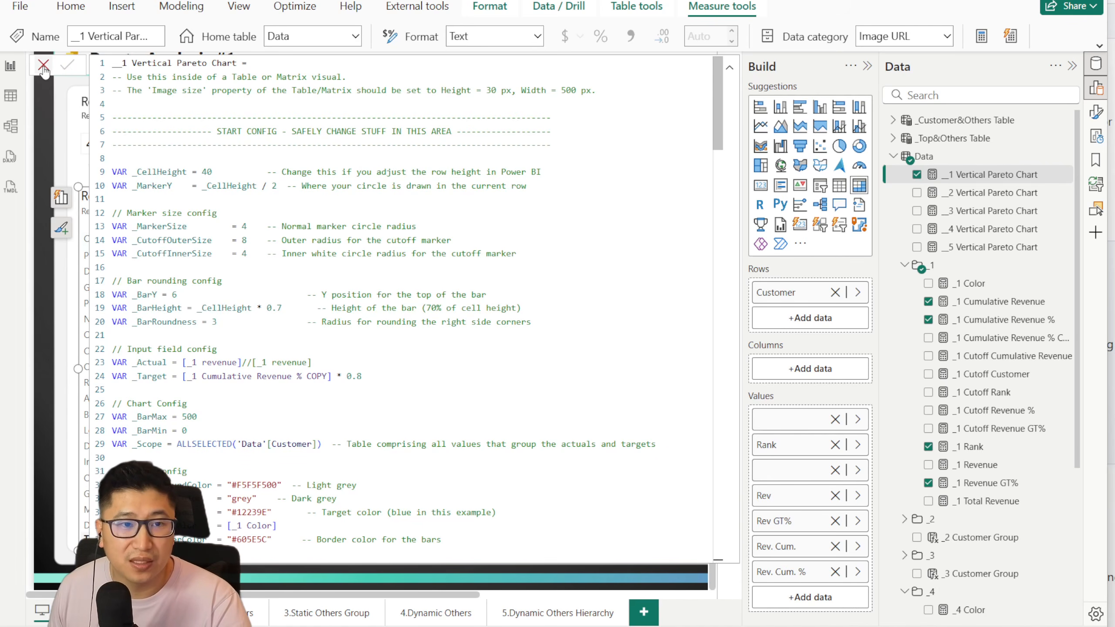
pyautogui.click(44, 67)
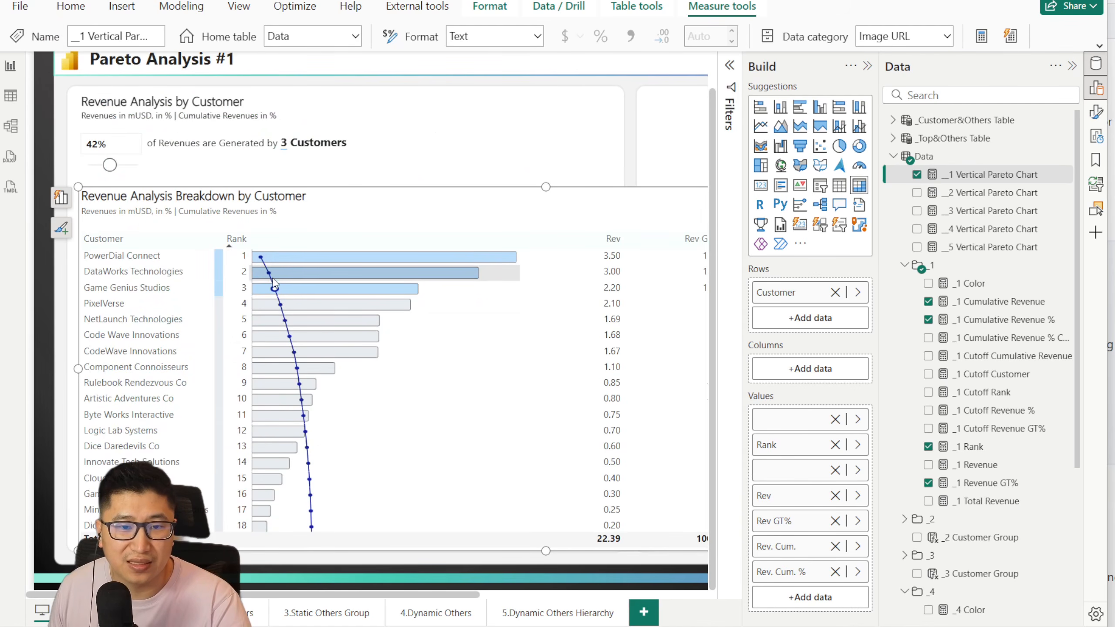
pyautogui.scroll(-1, 308, 431)
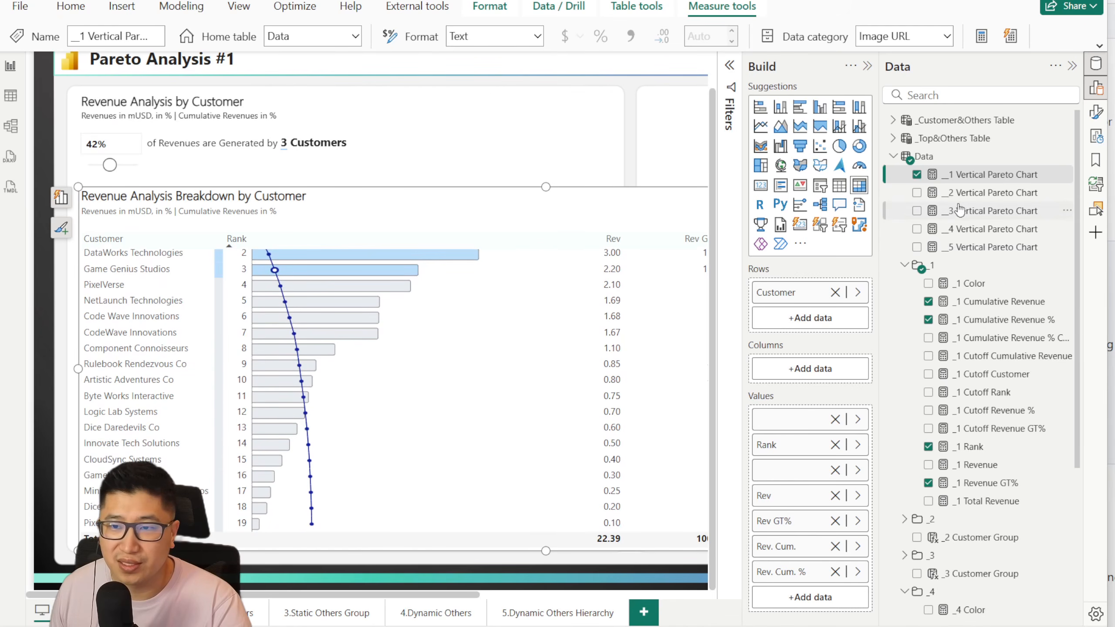
# Step: Set _CellHeight to 10 in the __1 Vertical Pareto Chart measure and commit it to preview the effect on the bars
pyautogui.click(979, 175)
pyautogui.doubleClick(206, 172)
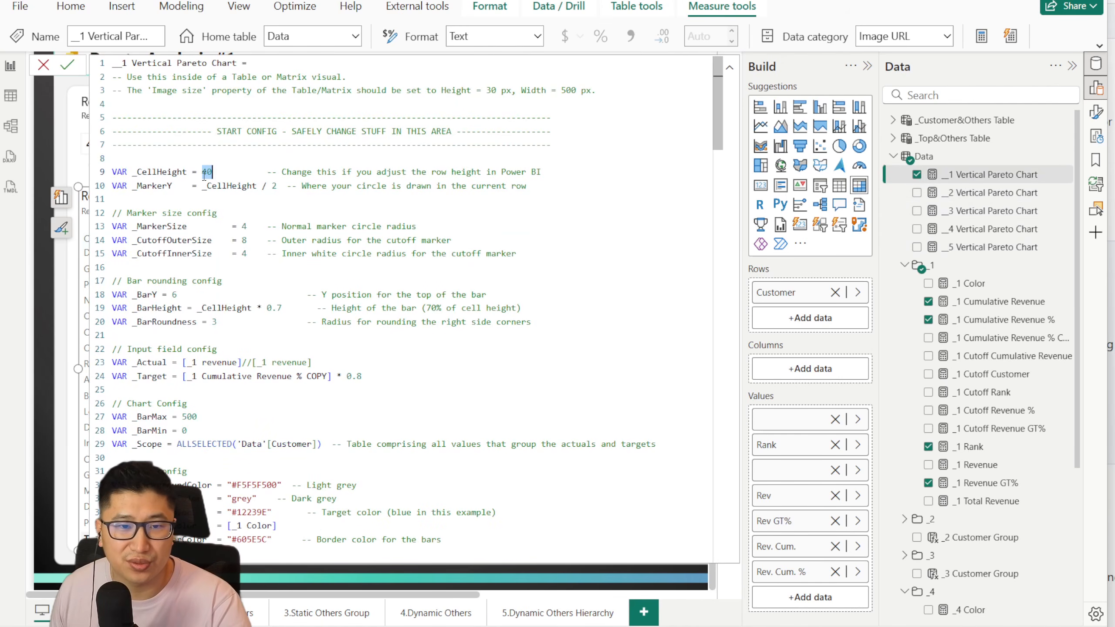
pyautogui.write('30')
pyautogui.press('BackSpace')
pyautogui.press('BackSpace')
pyautogui.write('10')
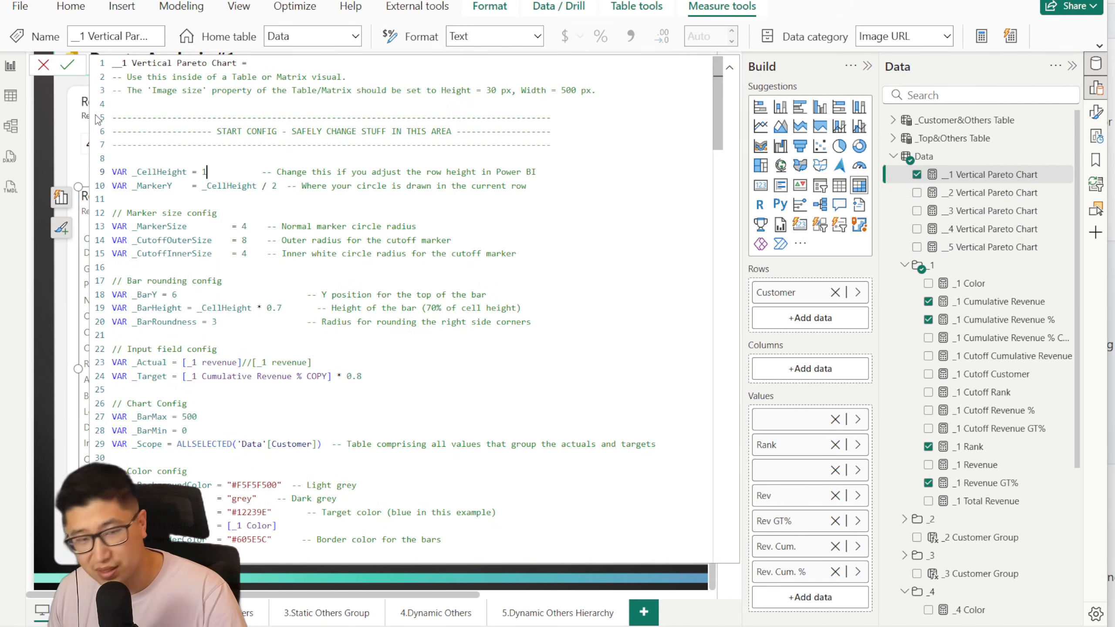
pyautogui.click(43, 66)
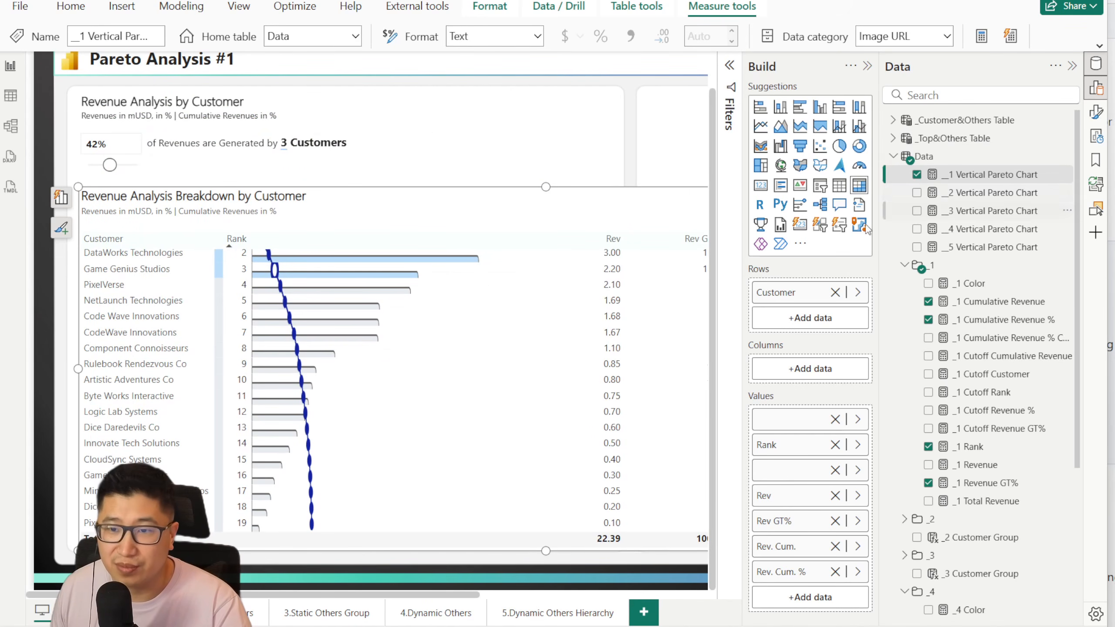
# Step: Set _CellHeight to 30 in the __1 Vertical Pareto Chart measure and commit it
pyautogui.click(959, 174)
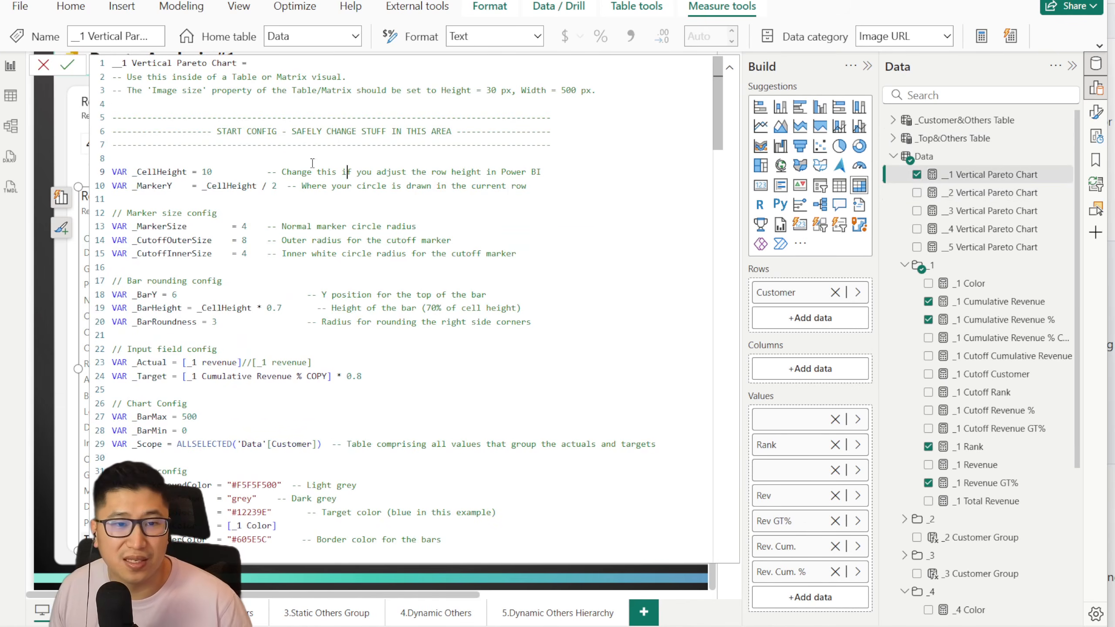
pyautogui.doubleClick(207, 171)
pyautogui.write('30')
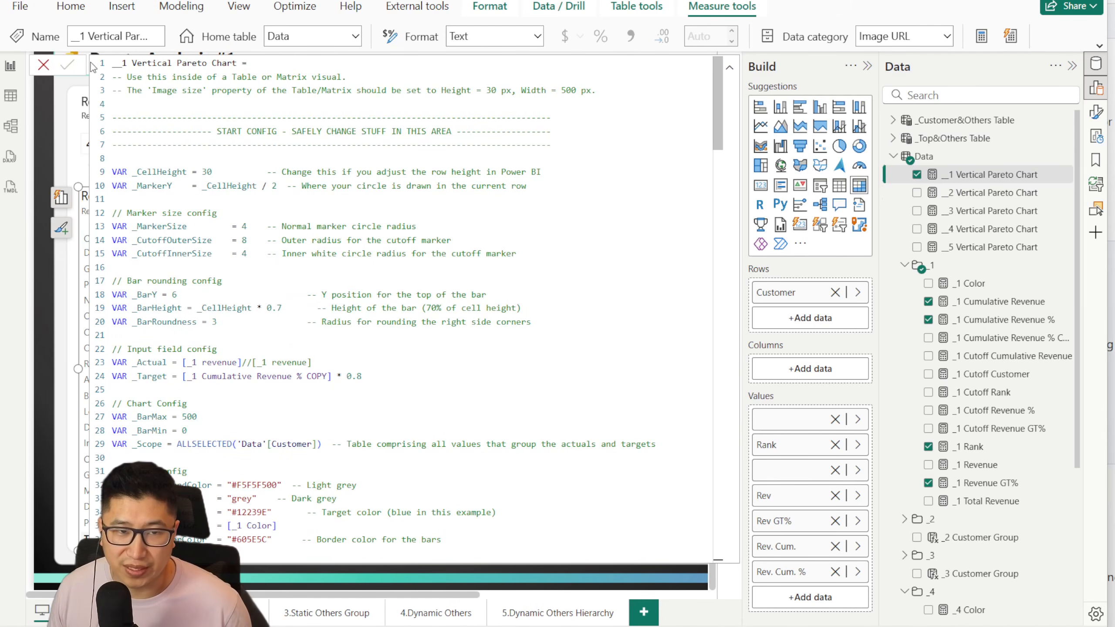
pyautogui.click(44, 66)
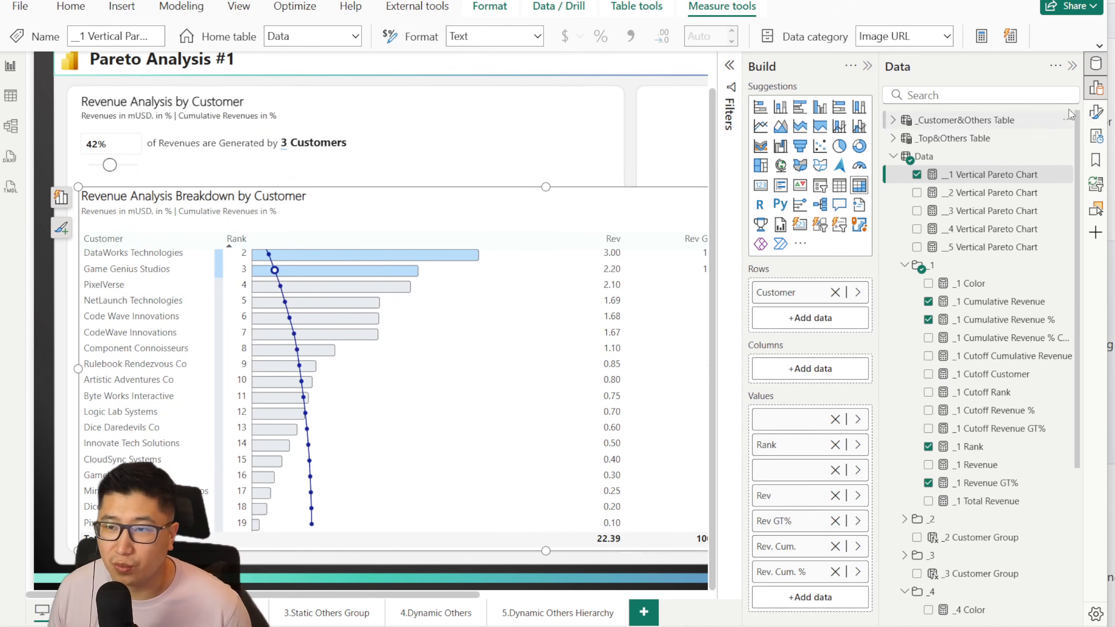
# Step: Open the breakdown table's image size settings and compare their height with the _CellHeight value in the __1 Vertical Pareto Chart measure
pyautogui.click(1097, 111)
pyautogui.scroll(-3, 672, 483)
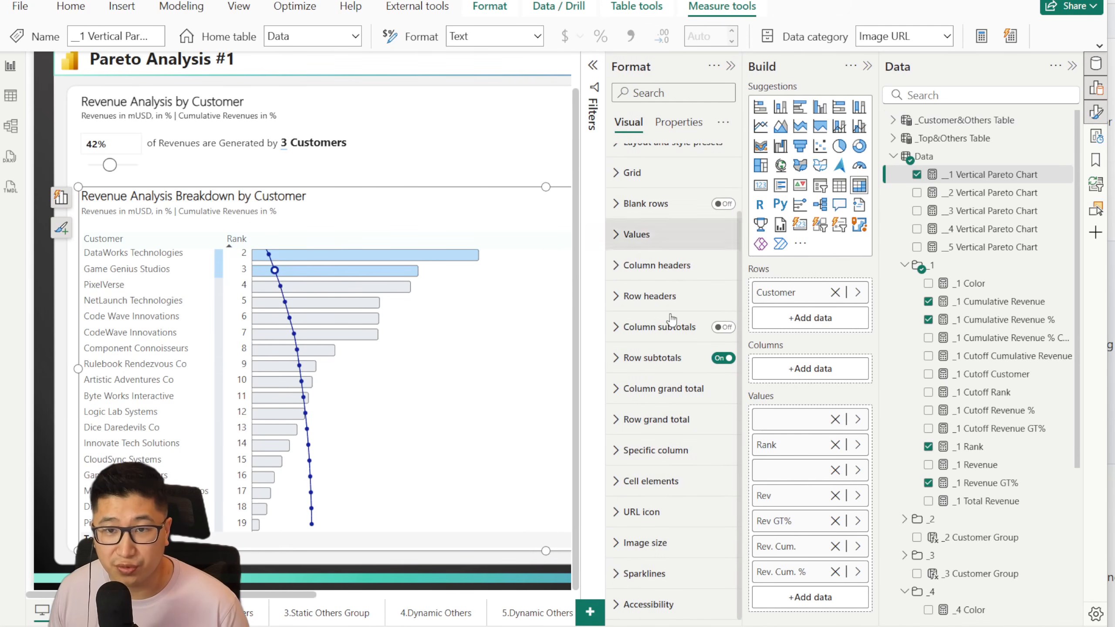
pyautogui.click(644, 543)
pyautogui.scroll(-3, 646, 395)
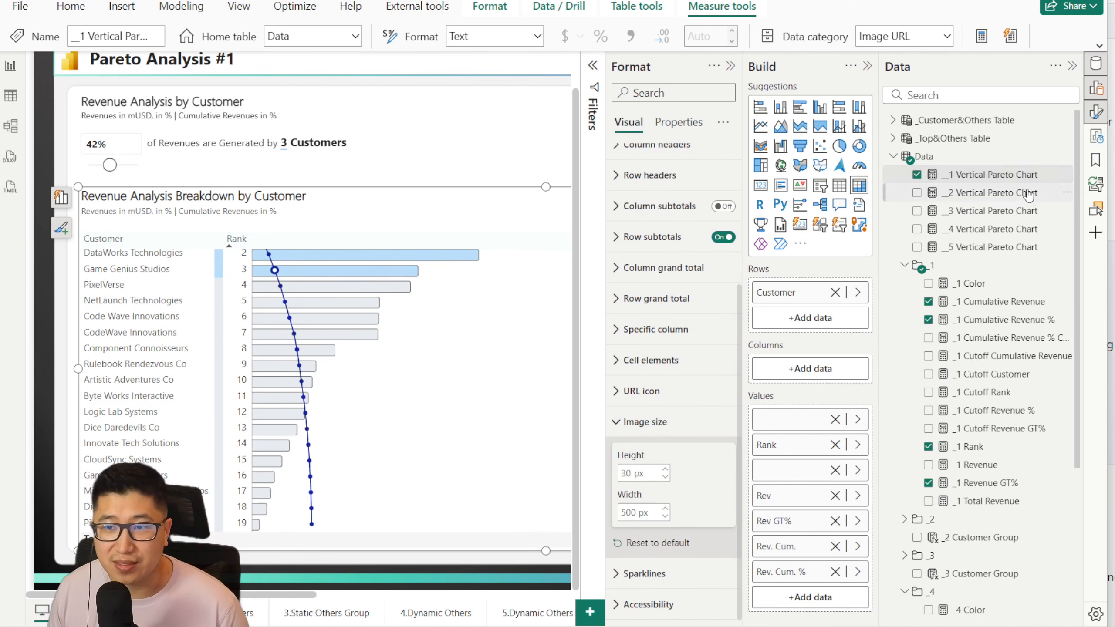
pyautogui.click(1009, 175)
pyautogui.doubleClick(209, 187)
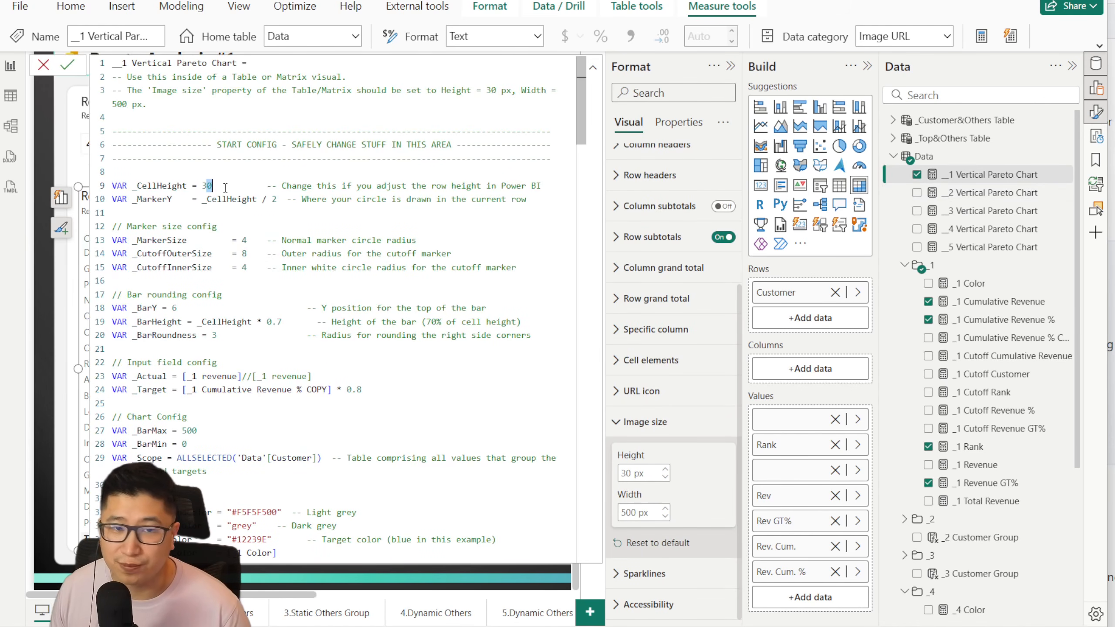
pyautogui.click(44, 64)
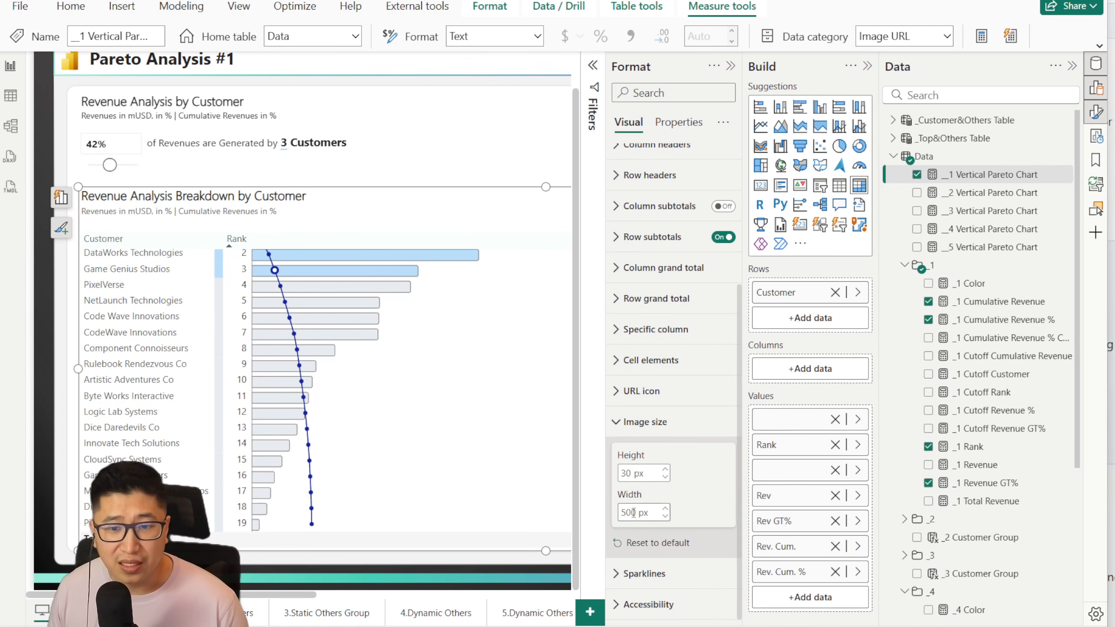
# Step: Set the SVG width in the measure's _SvgPrefix to 100, commit it, and set the table's image width to 100 px
pyautogui.click(1056, 173)
pyautogui.scroll(-10, 475, 262)
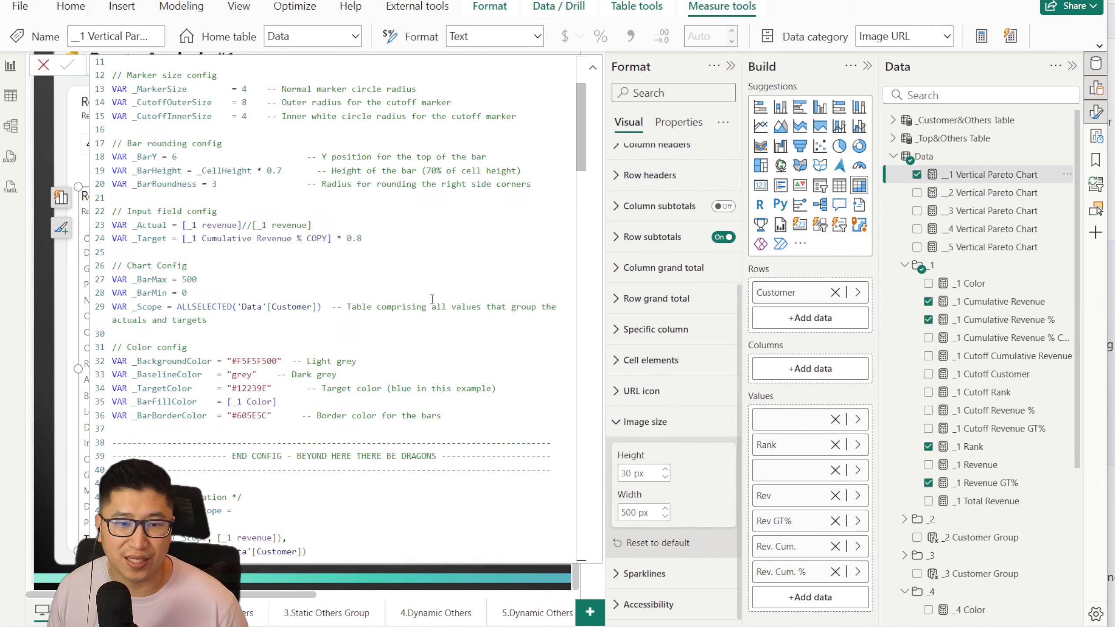
pyautogui.scroll(-20, 309, 261)
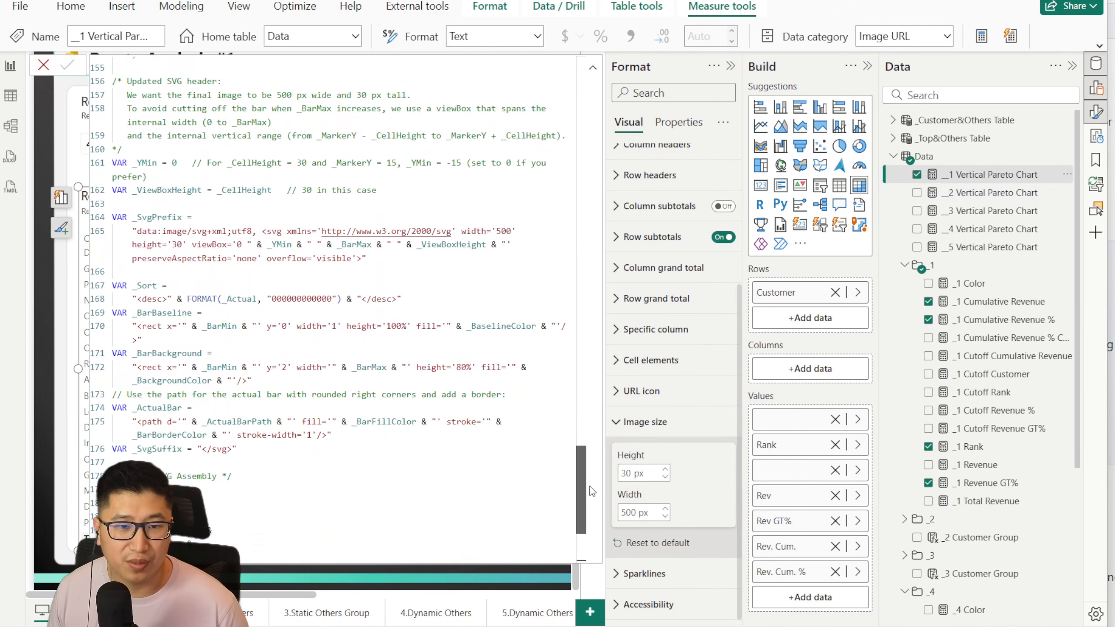
pyautogui.click(503, 210)
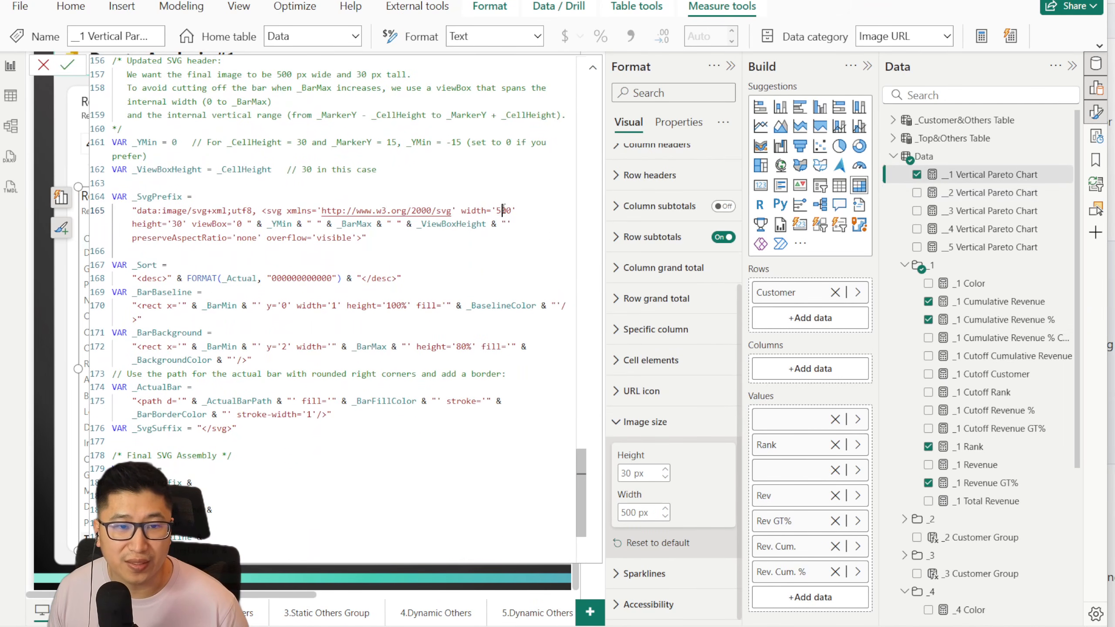
pyautogui.click(159, 197)
pyautogui.click(415, 236)
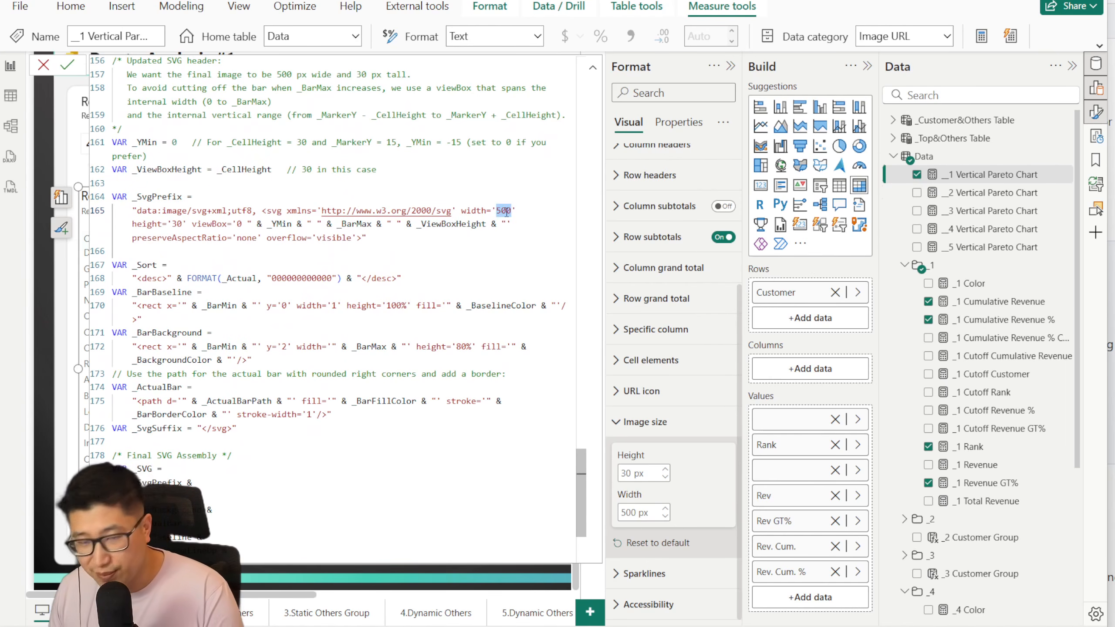
pyautogui.write('10')
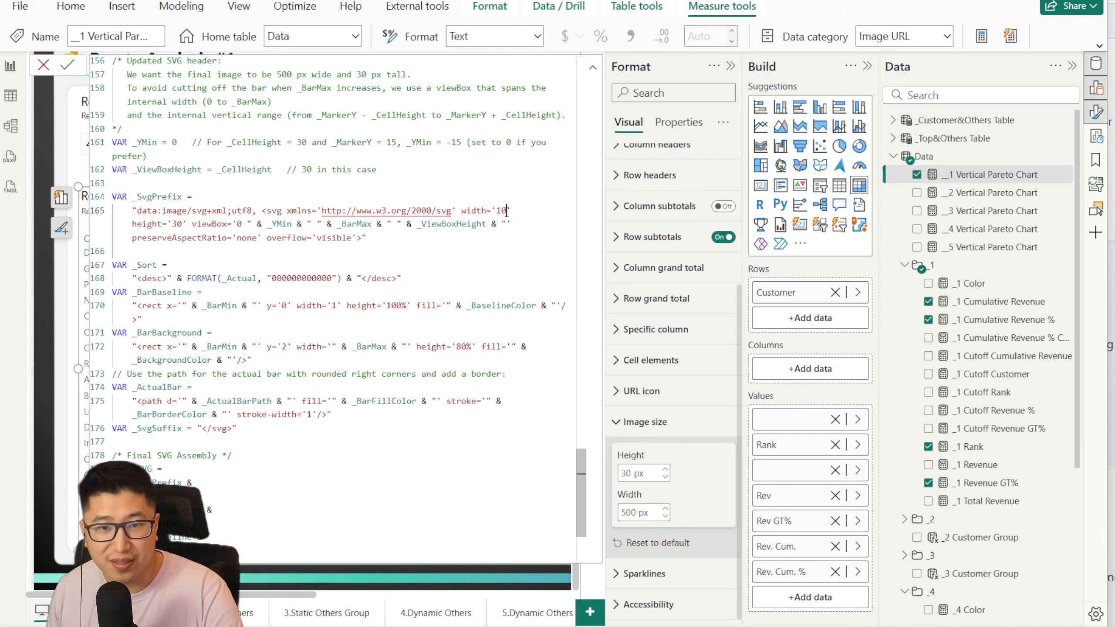
pyautogui.click(62, 66)
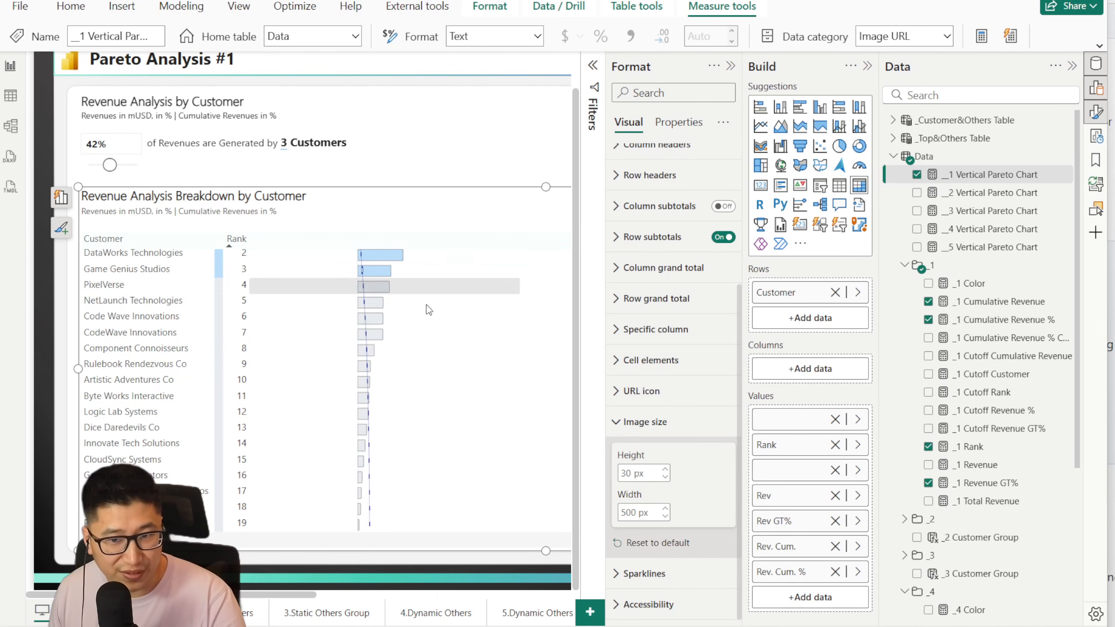
pyautogui.write('10')
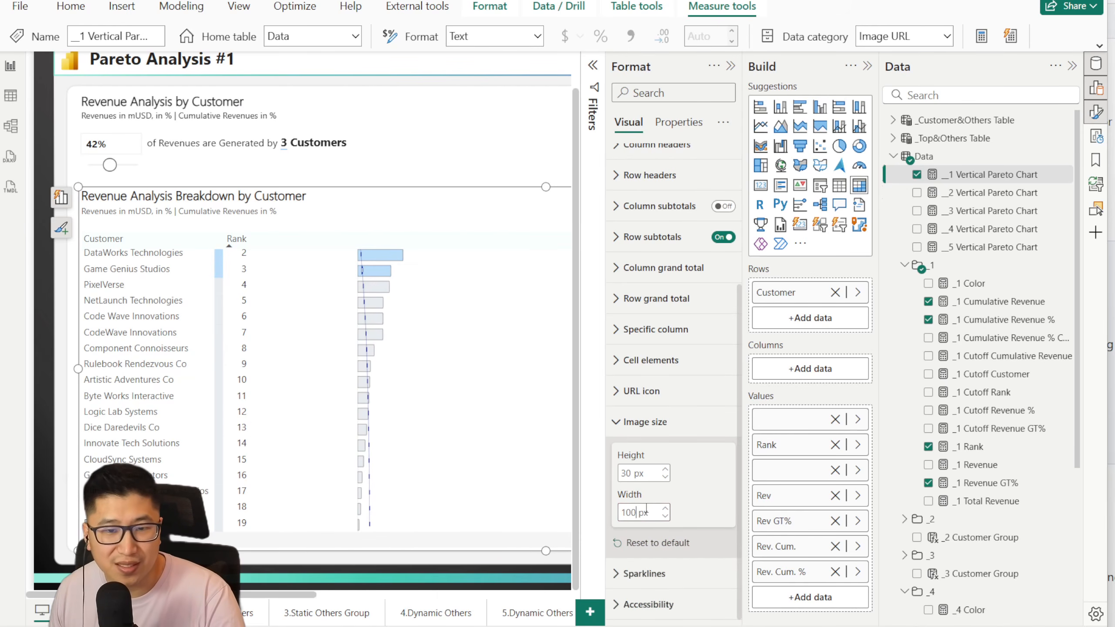
pyautogui.write('0')
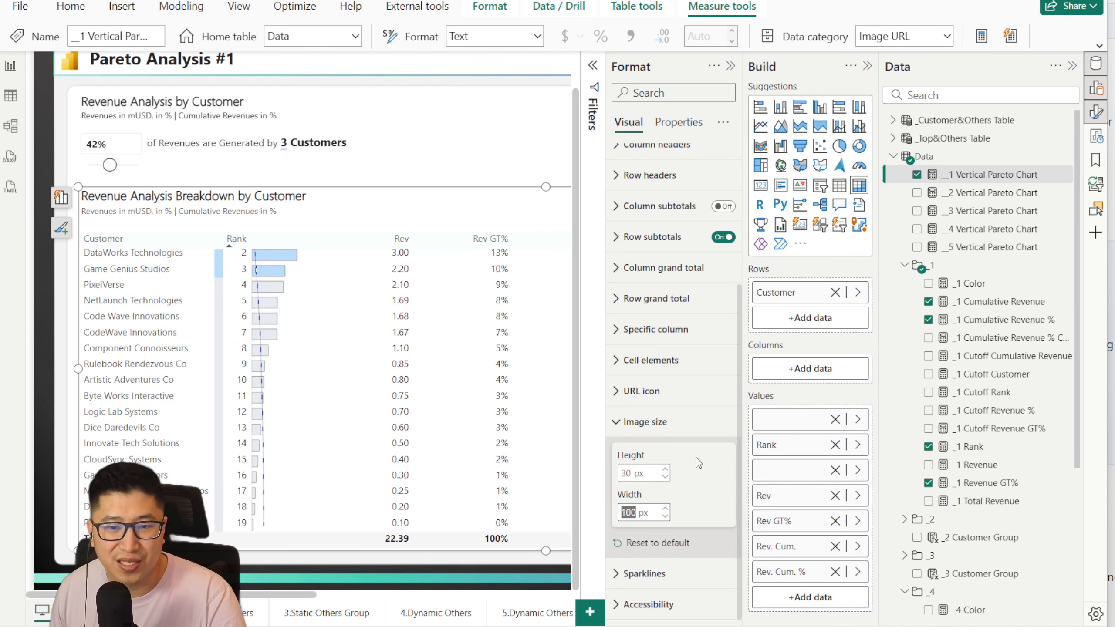
# Step: Reopen the __1 Vertical Pareto Chart measure and set the SVG width in _SvgPrefix to 500
pyautogui.click(993, 175)
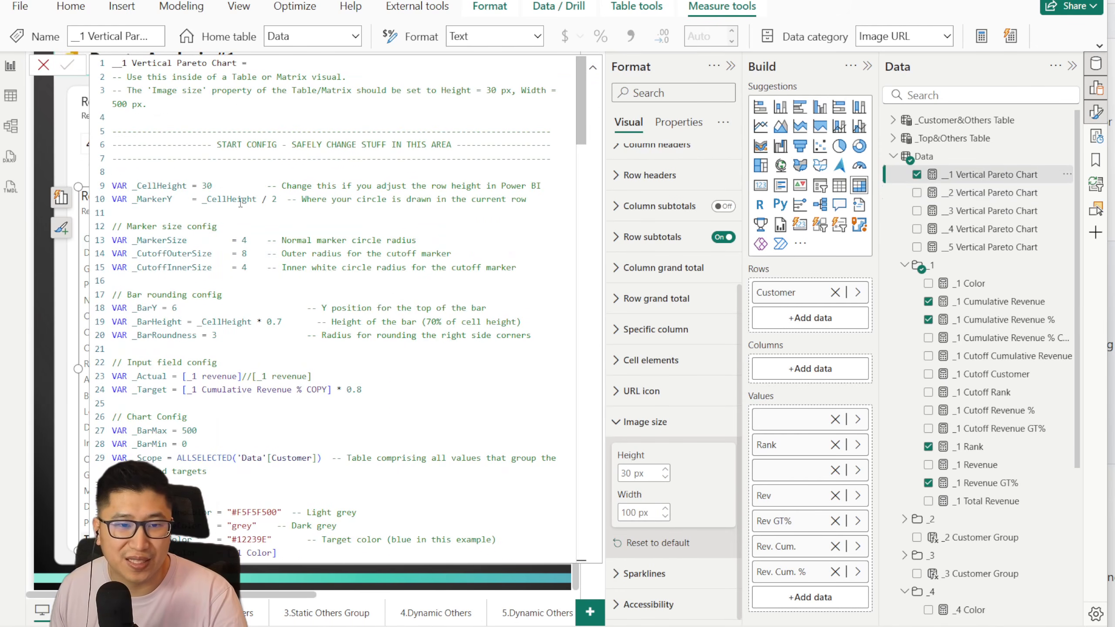
pyautogui.scroll(-15, 240, 203)
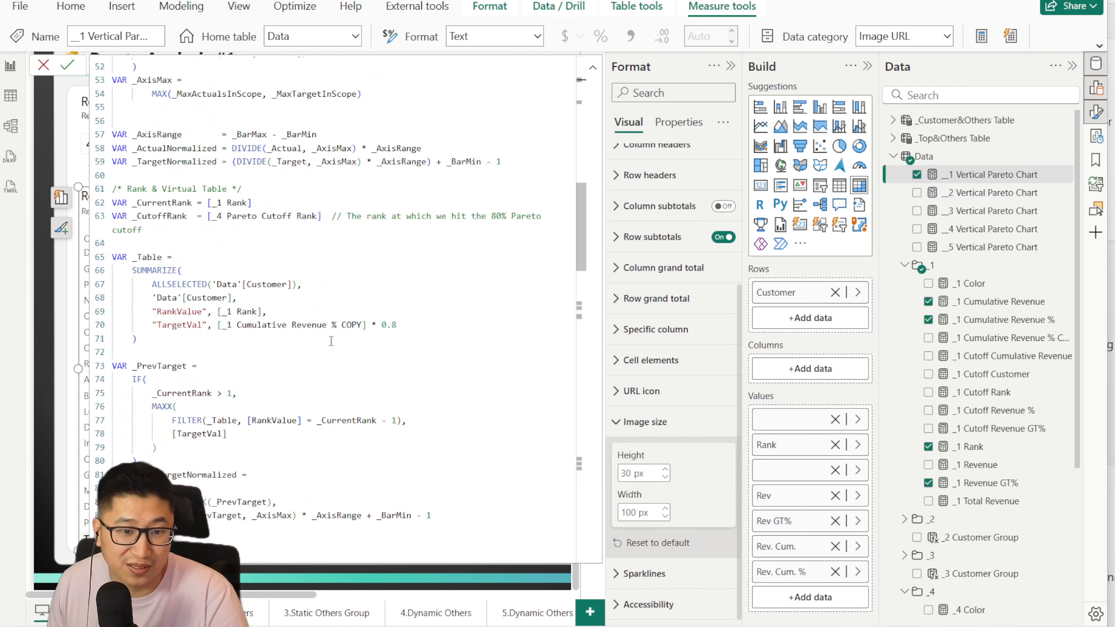
pyautogui.scroll(-20, 331, 342)
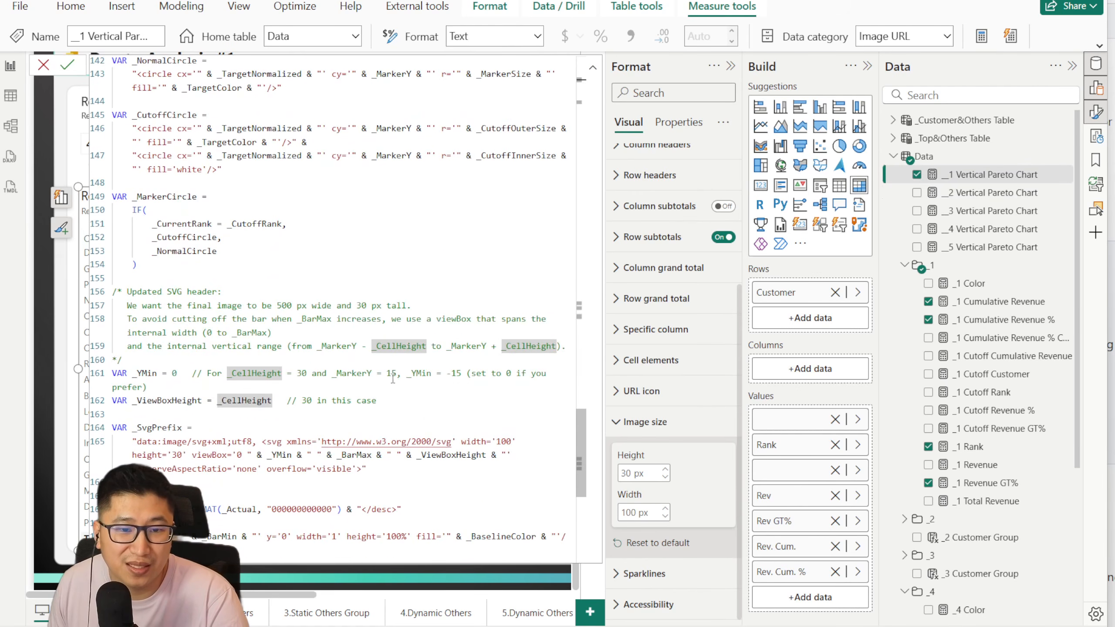
pyautogui.scroll(-2, 358, 377)
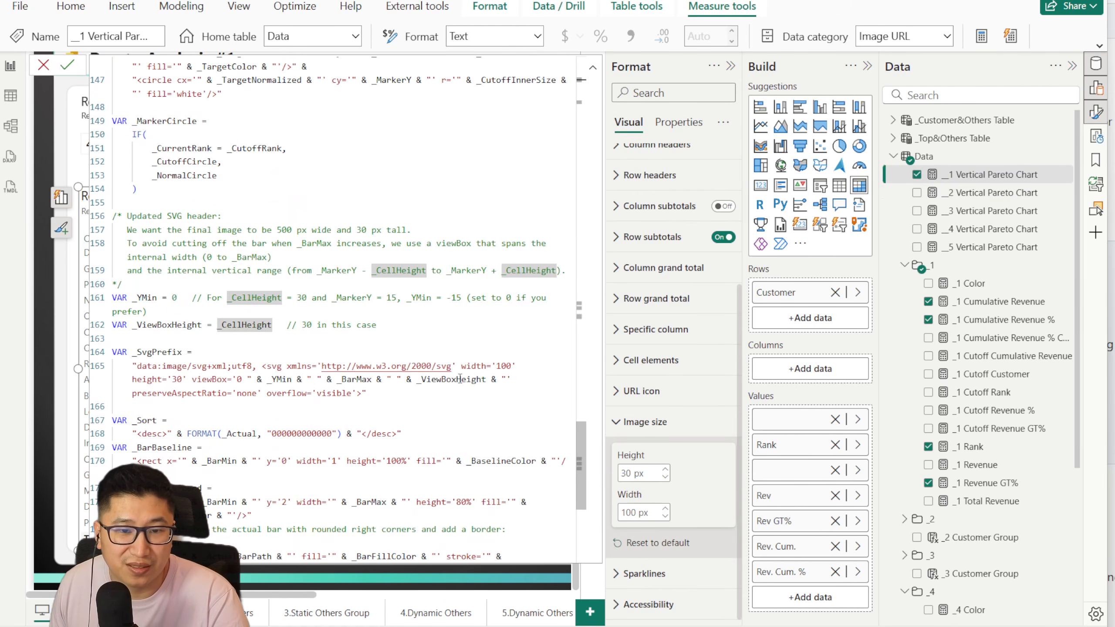
pyautogui.doubleClick(506, 367)
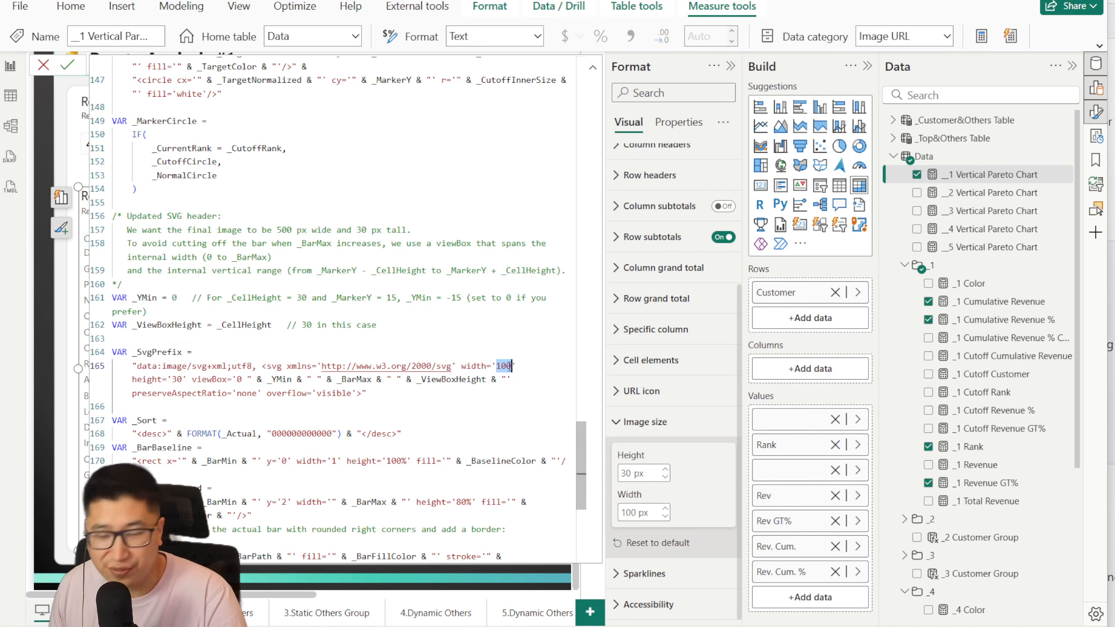
pyautogui.write('500')
# Step: Highlight the _YMin and _BarMax references in the _SvgPrefix viewBox and compare them with the SVG width
pyautogui.click(278, 379)
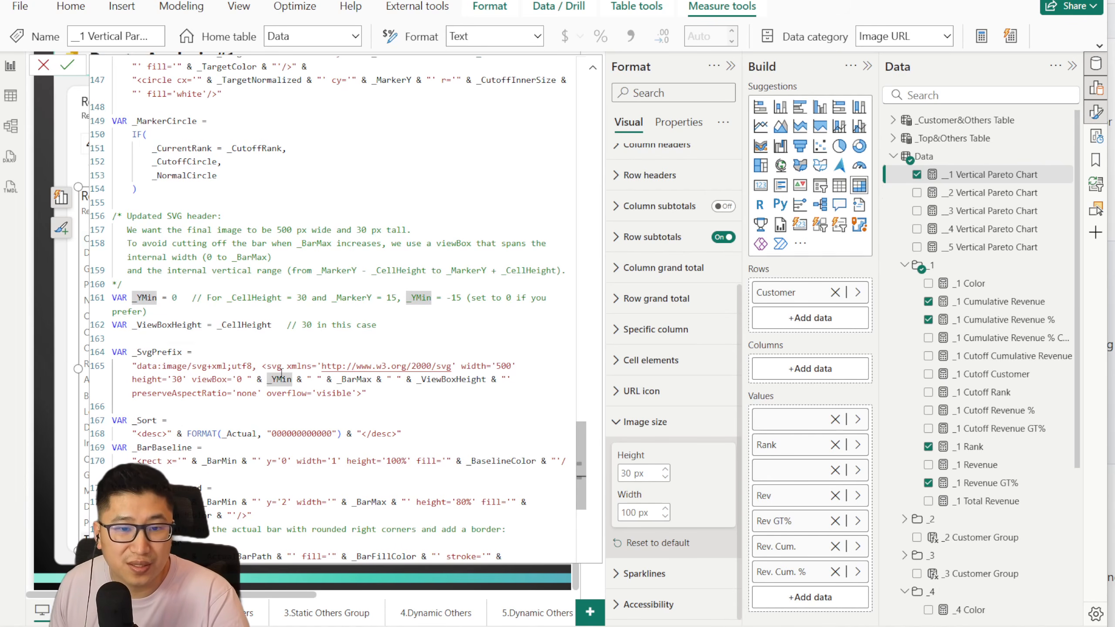
pyautogui.doubleClick(363, 378)
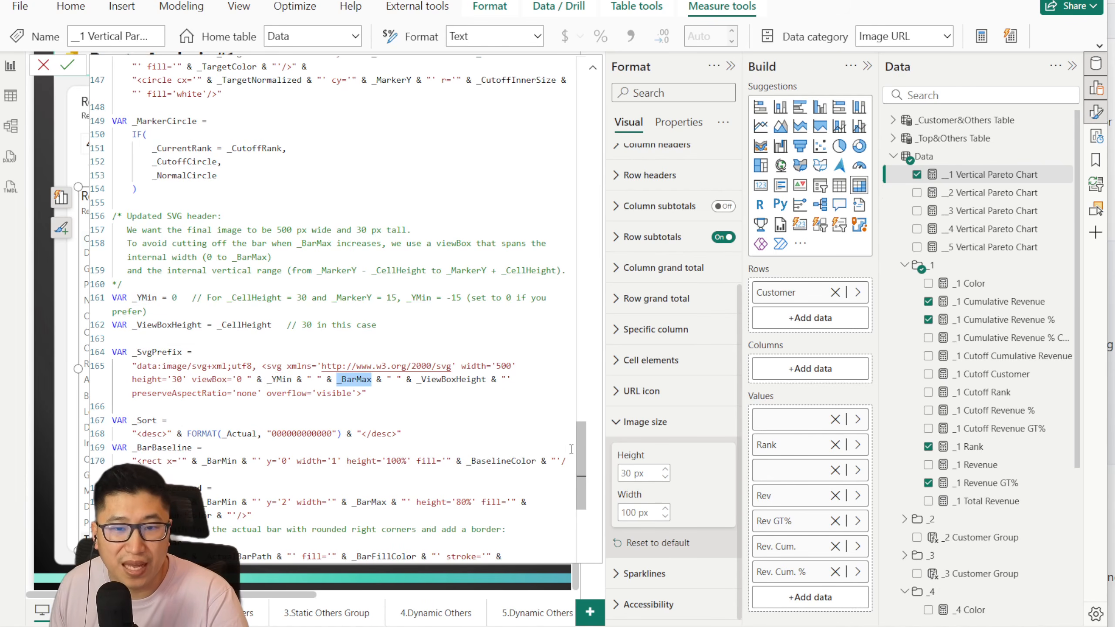
pyautogui.moveTo(575, 450); pyautogui.dragTo(552, 369)
pyautogui.click(546, 395)
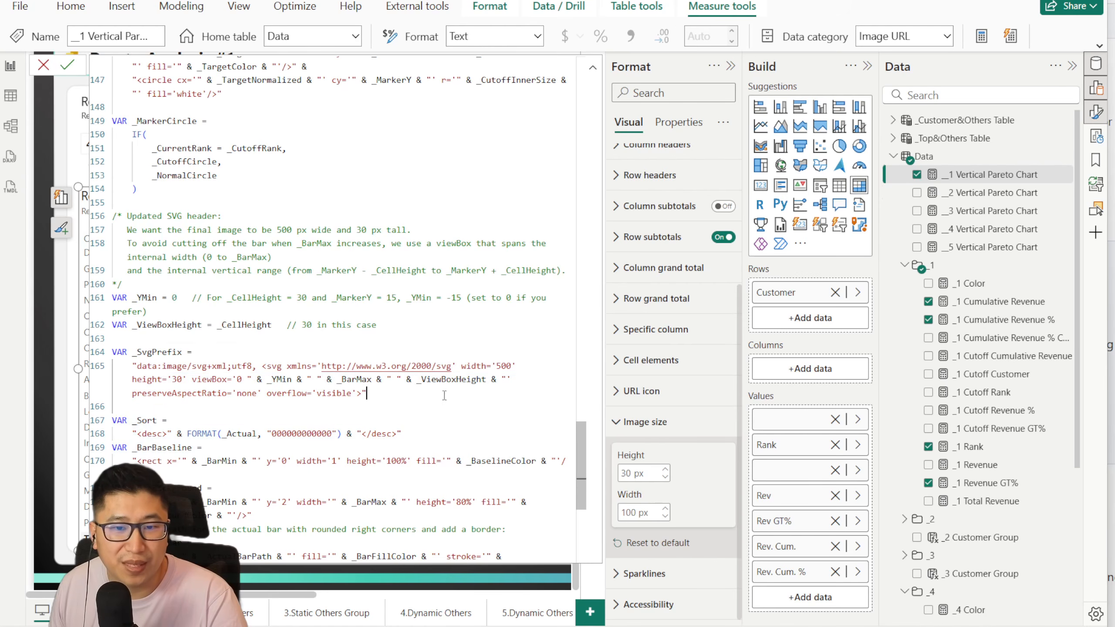
pyautogui.doubleClick(348, 380)
pyautogui.click(495, 362)
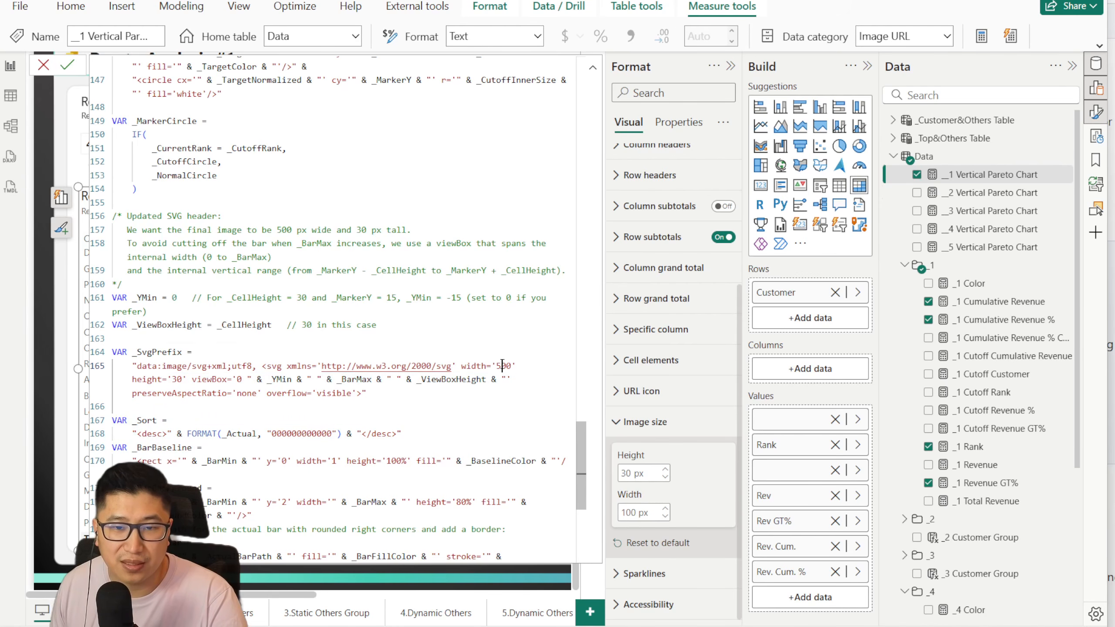
# Step: Set _BarMax to 100 in the measure's chart config and commit it to preview the narrower chart
pyautogui.moveTo(578, 445); pyautogui.dragTo(589, 124)
pyautogui.doubleClick(189, 207)
pyautogui.write('100')
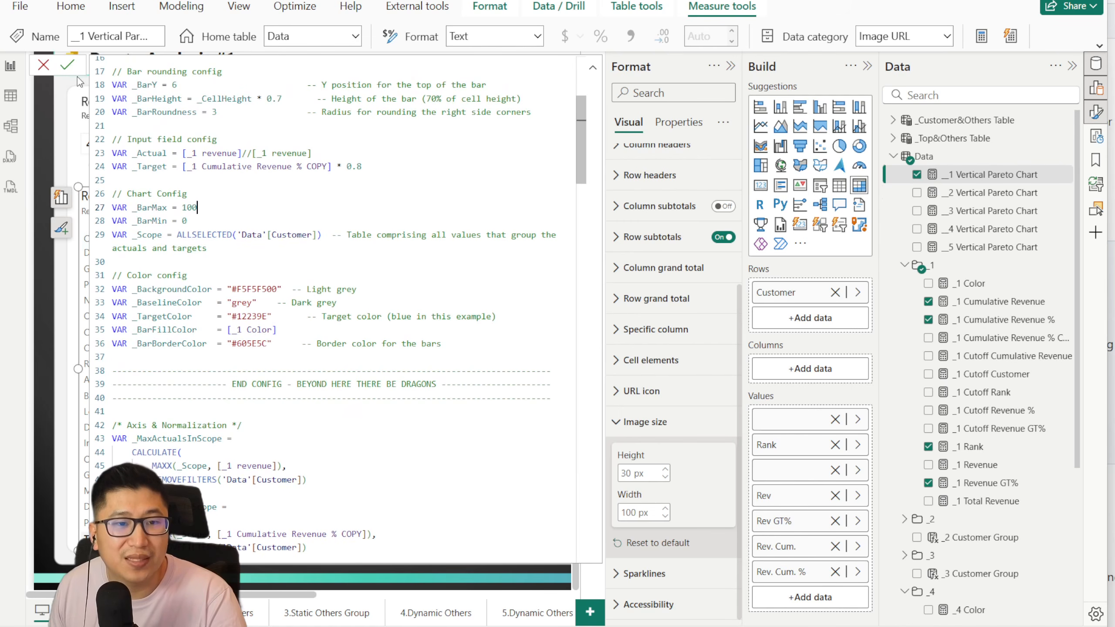
pyautogui.click(72, 70)
pyautogui.click(43, 65)
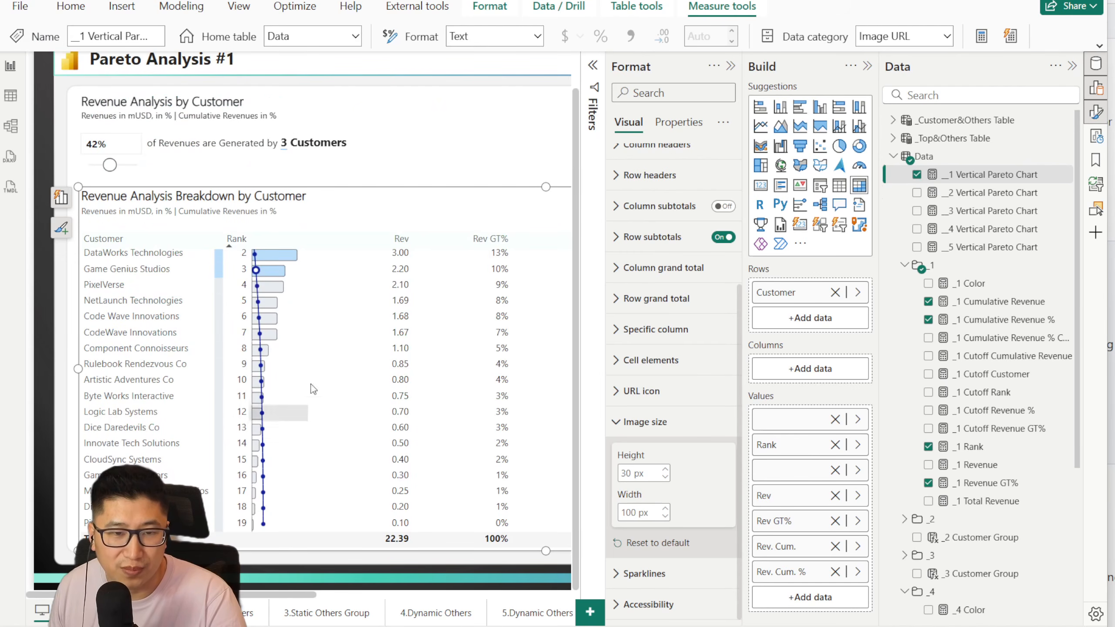
# Step: Reopen the __1 Vertical Pareto Chart measure and undo the last value edits in its code
pyautogui.click(988, 193)
pyautogui.click(983, 179)
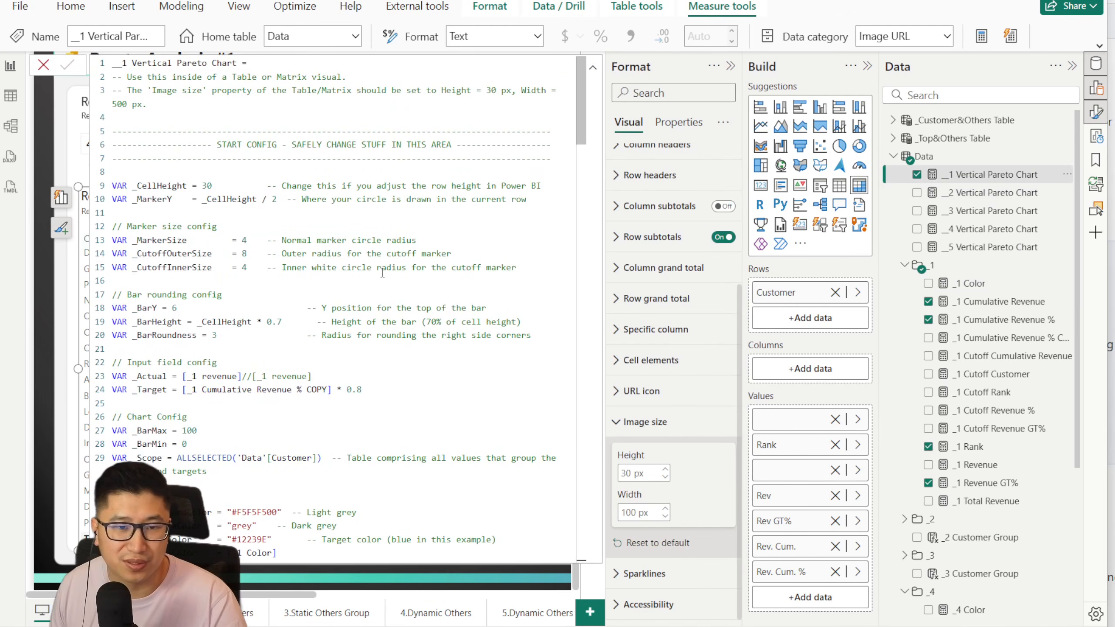
pyautogui.click(375, 269)
pyautogui.scroll(-2, 382, 289)
pyautogui.hotkey('ctrl', 'z')
pyautogui.hotkey('ctrl', 'z')
pyautogui.scroll(-3, 382, 290)
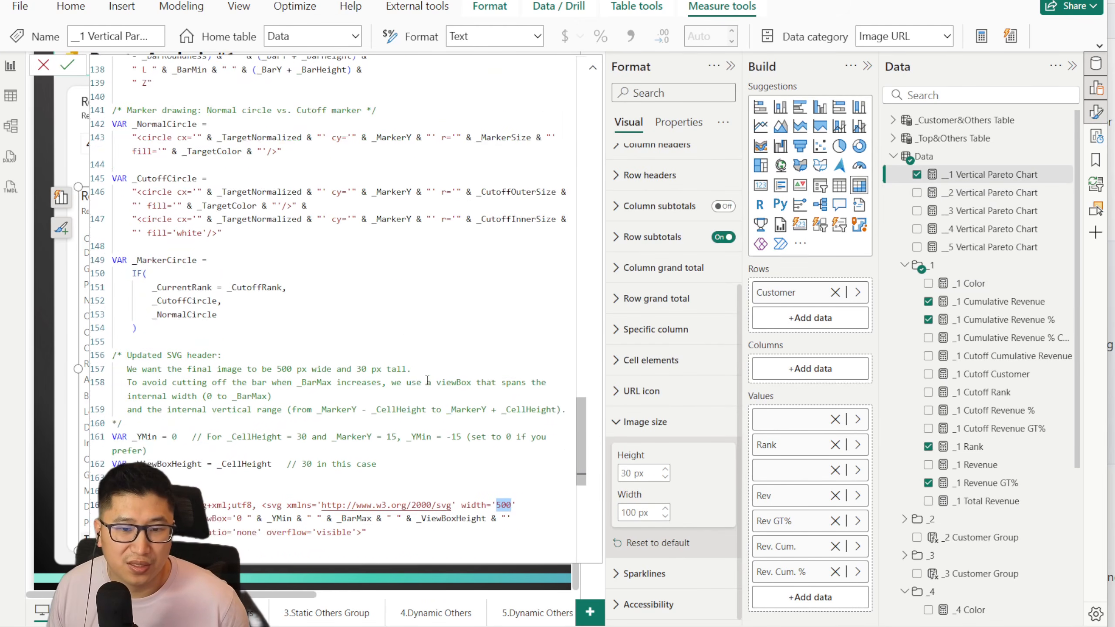
# Step: Replace the fixed SVG width in _SvgPrefix with a concatenated _BarMax reference and commit the measure
pyautogui.doubleClick(505, 429)
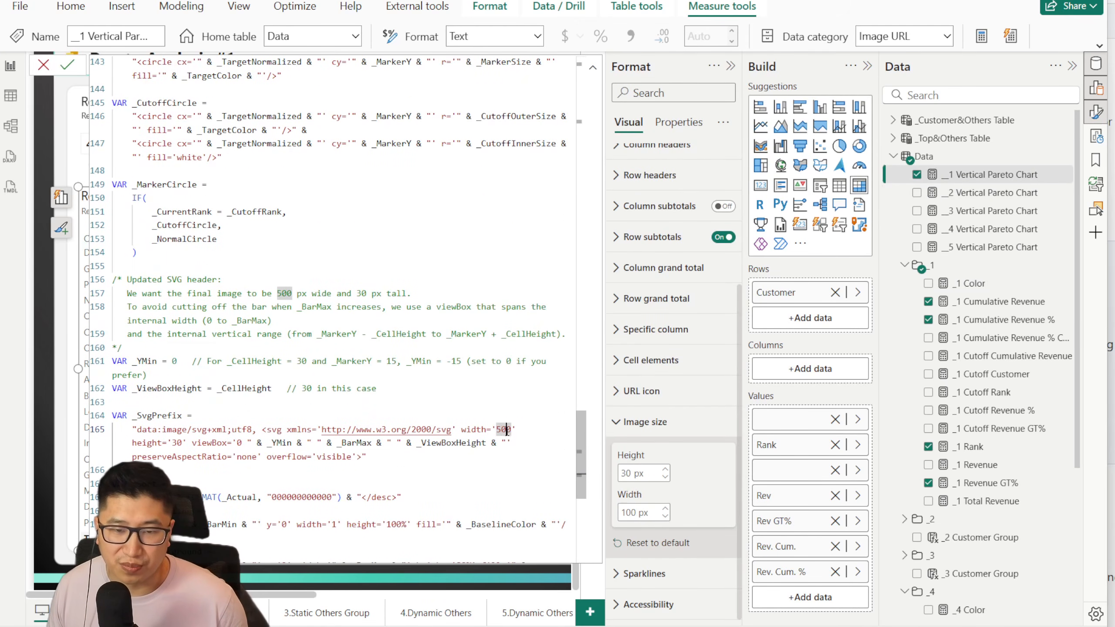
pyautogui.scroll(-2, 492, 404)
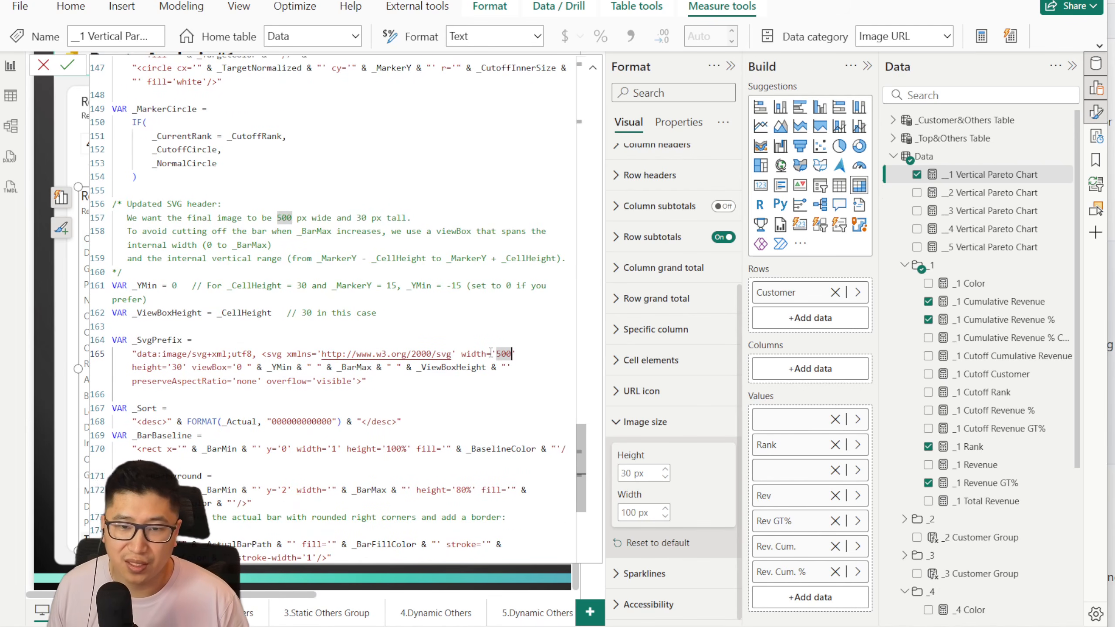
pyautogui.write('"& _BarMax &"')
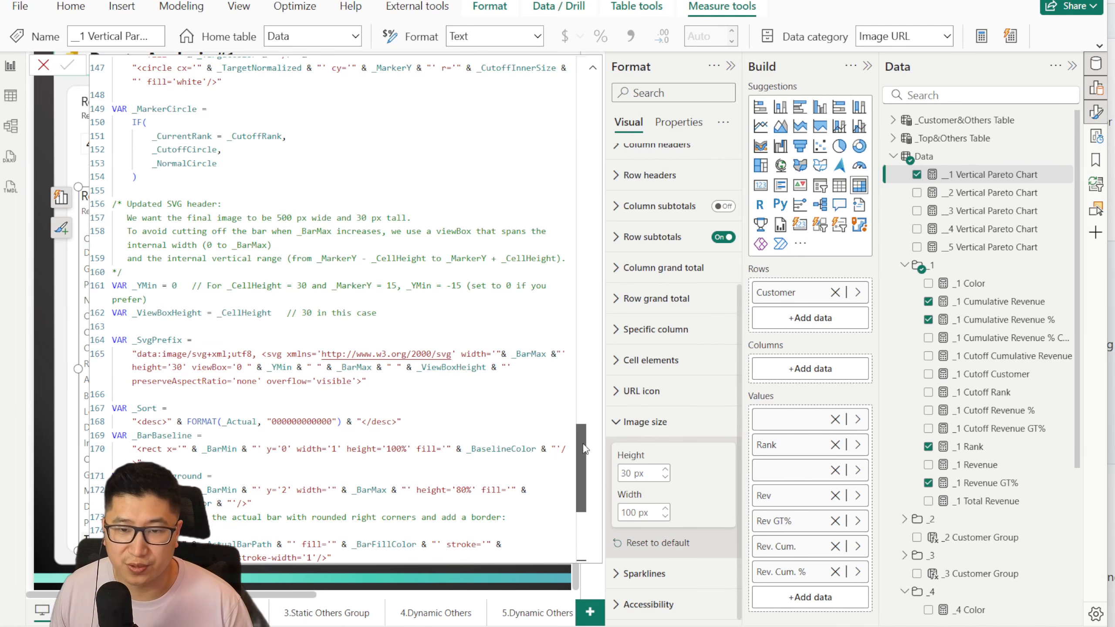
pyautogui.moveTo(580, 468); pyautogui.dragTo(578, 63)
pyautogui.click(67, 64)
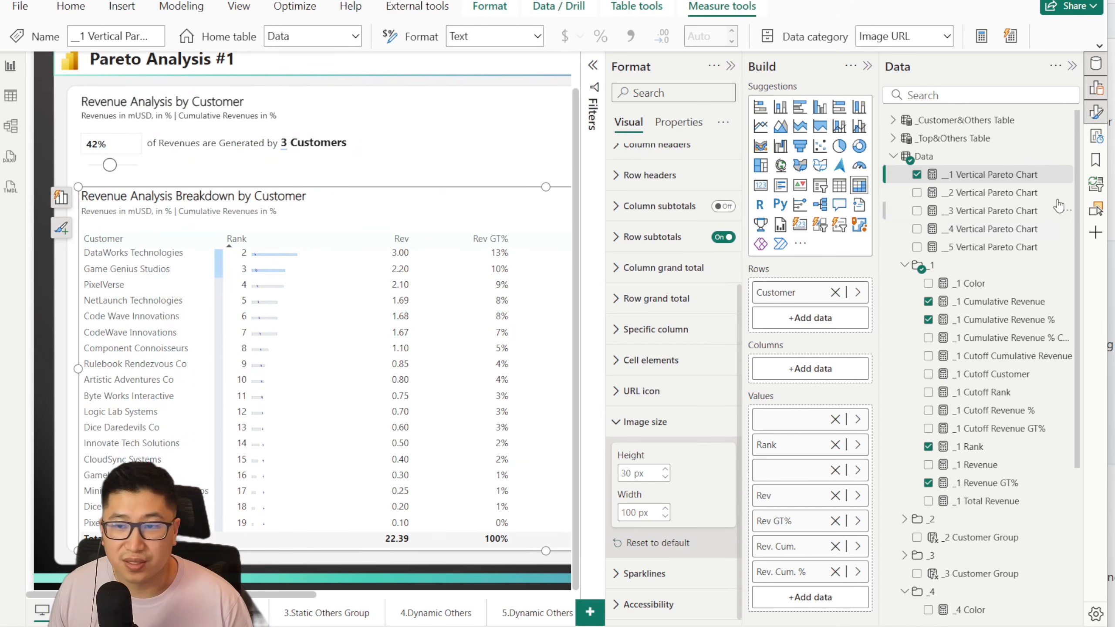
# Step: Set _BarMax to 500 in the chart config of the __1 Vertical Pareto Chart measure and commit it
pyautogui.click(1019, 191)
pyautogui.click(1009, 175)
pyautogui.scroll(-9, 426, 326)
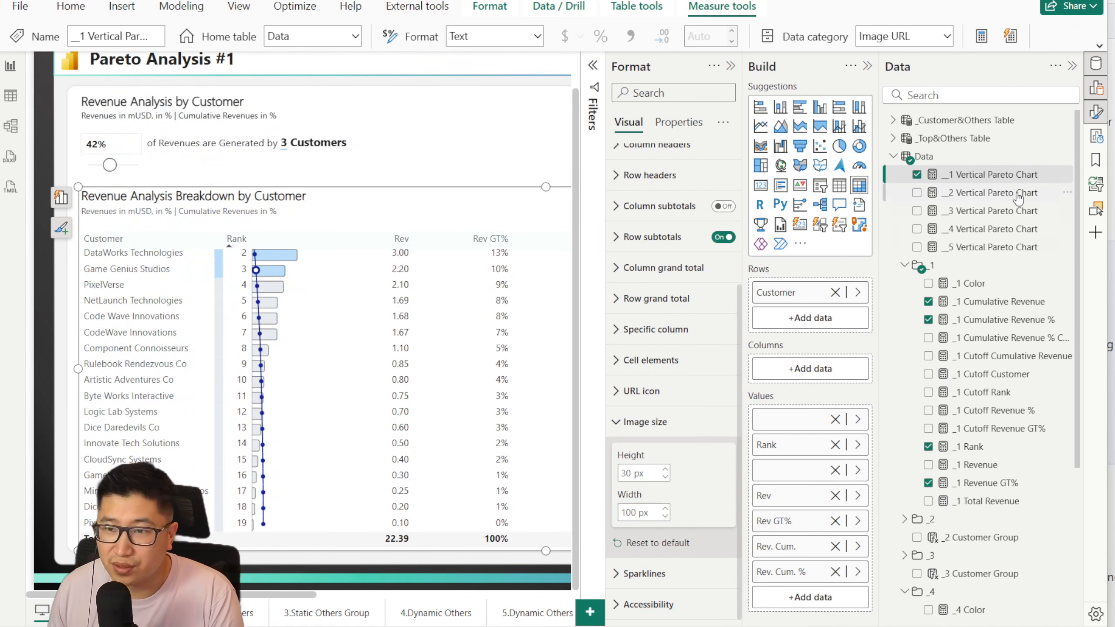
pyautogui.click(1010, 175)
pyautogui.scroll(-2, 226, 311)
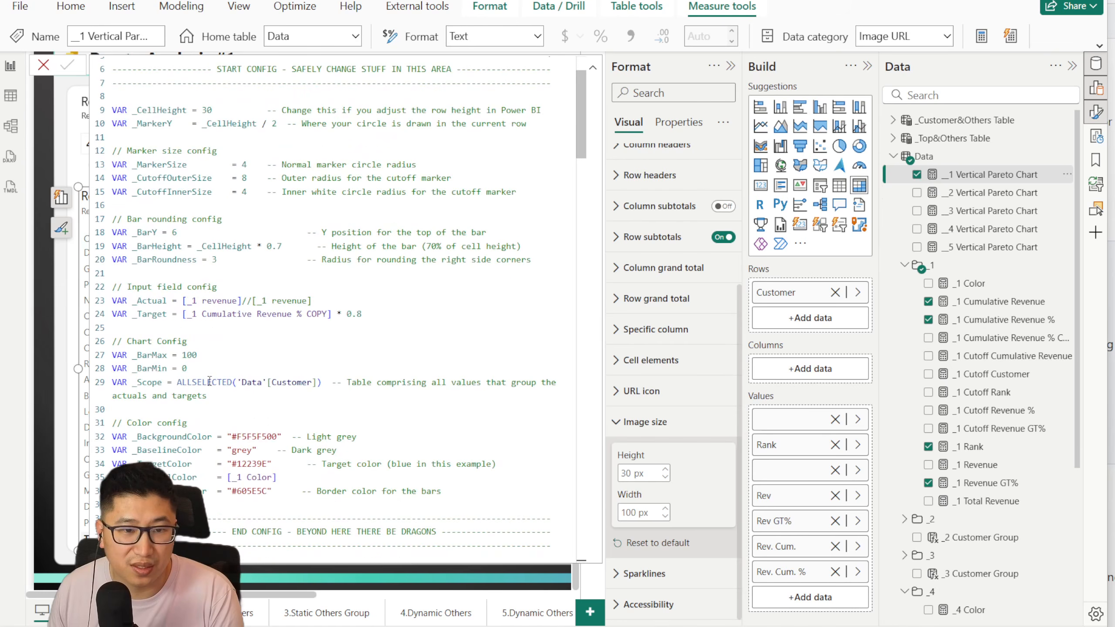
pyautogui.doubleClick(189, 355)
pyautogui.write('500')
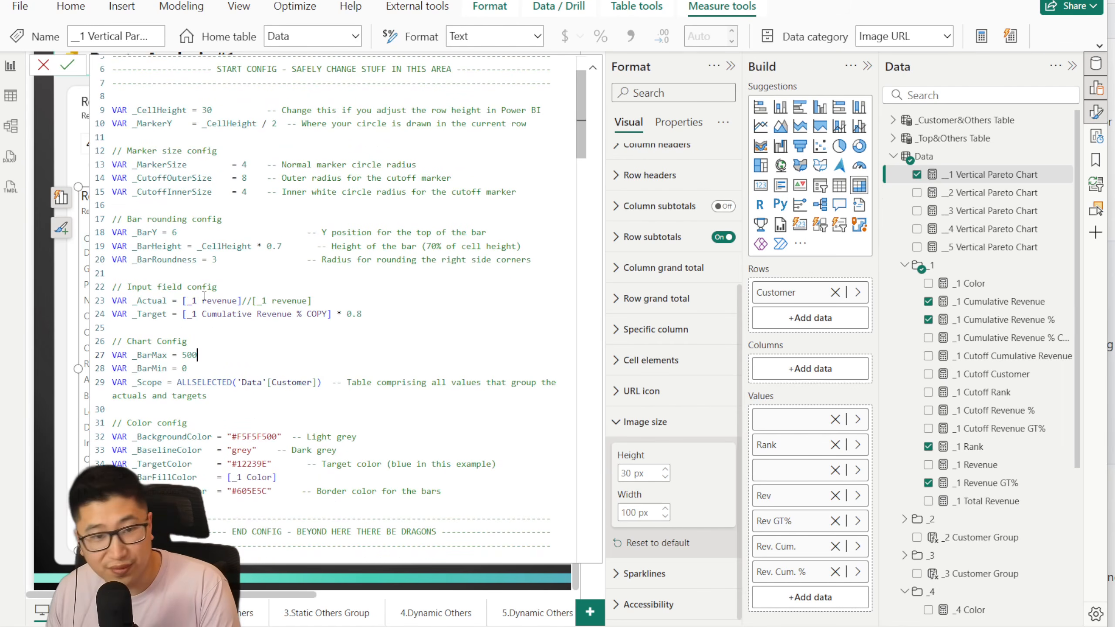
pyautogui.click(67, 65)
pyautogui.click(43, 66)
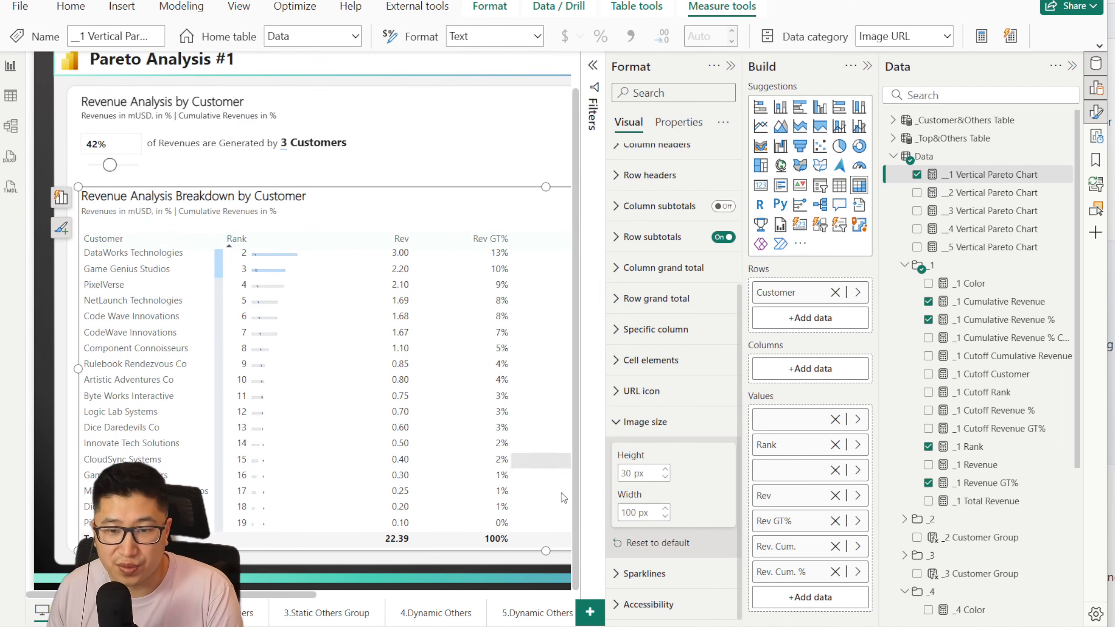
# Step: Set the matrix's image size width to 500 px and check the resized bars from the first rank
pyautogui.doubleClick(631, 512)
pyautogui.write('500')
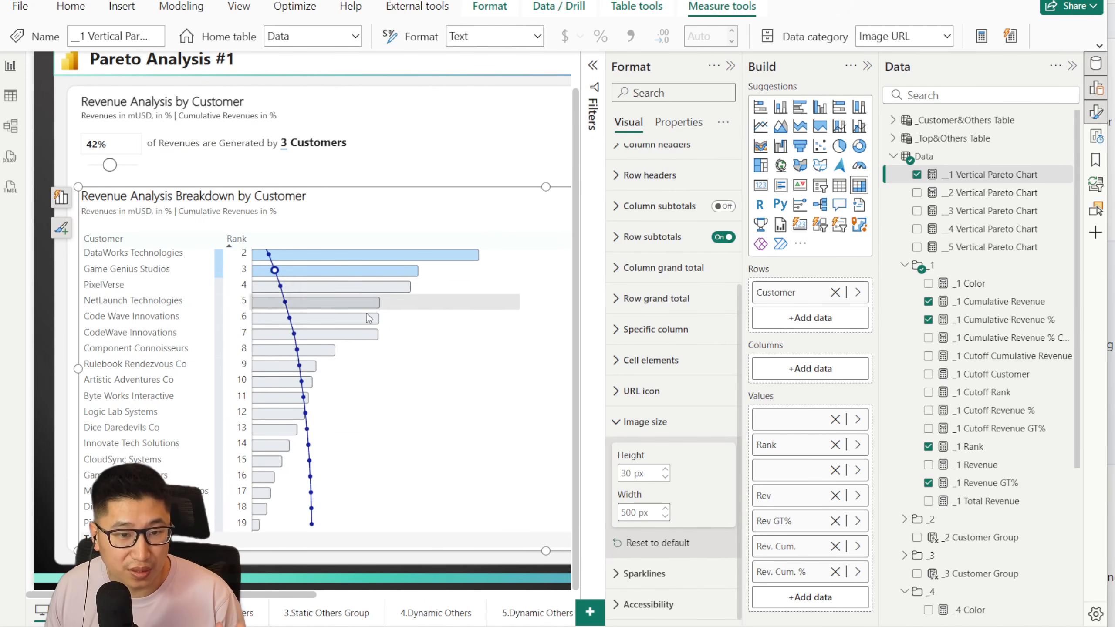
pyautogui.scroll(1, 395, 378)
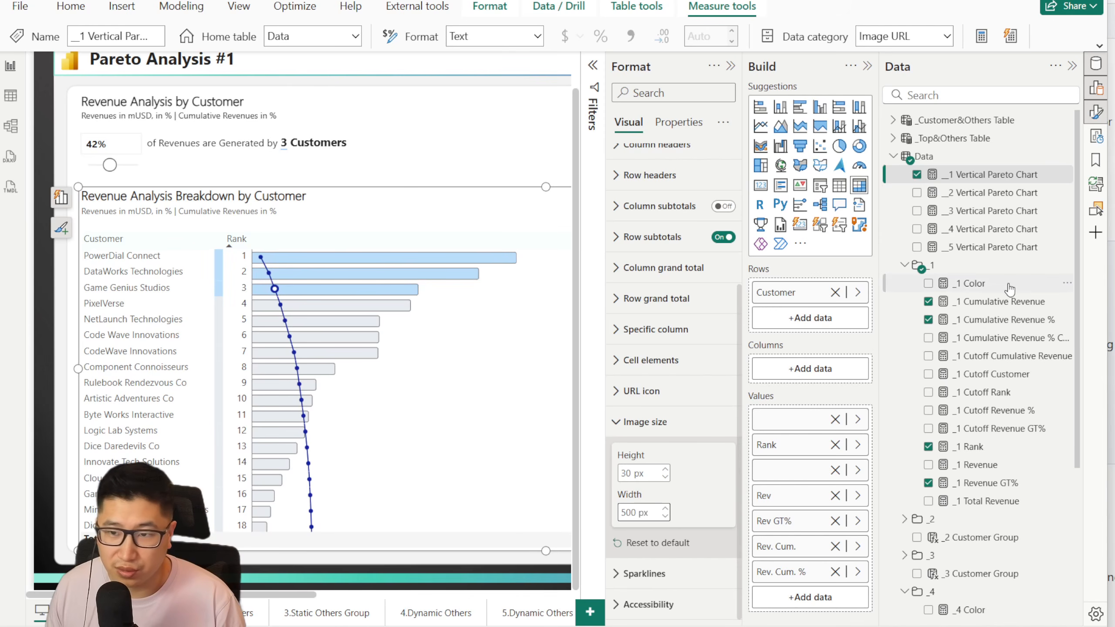
# Step: Set _MarkerSize to 20 in the marker size config of the __1 Vertical Pareto Chart measure and commit it
pyautogui.click(996, 194)
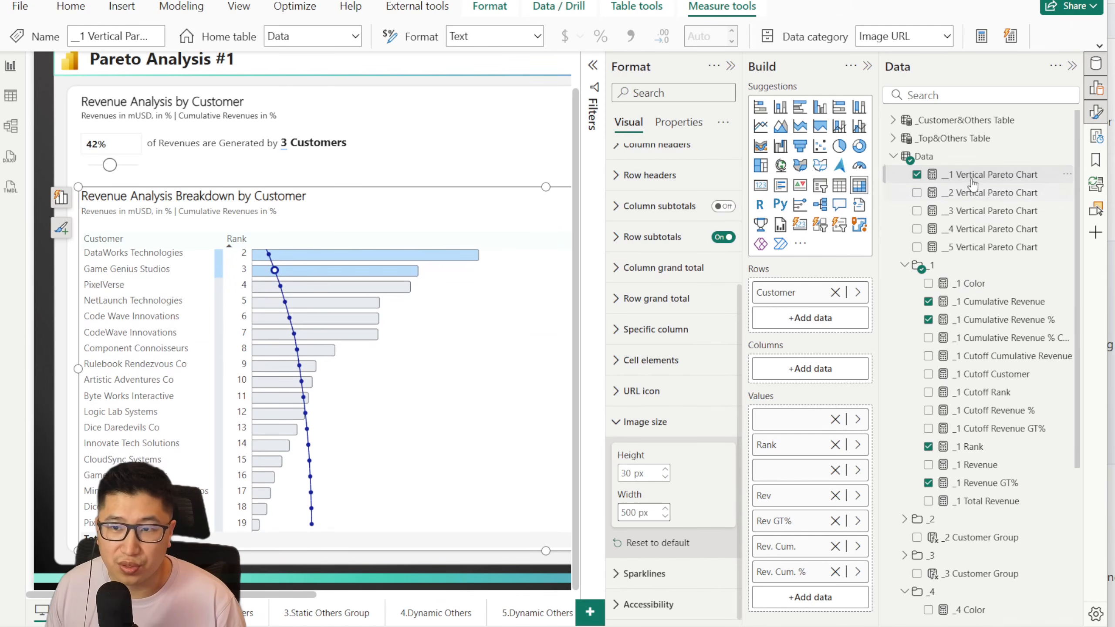
pyautogui.click(984, 175)
pyautogui.scroll(-5, 286, 320)
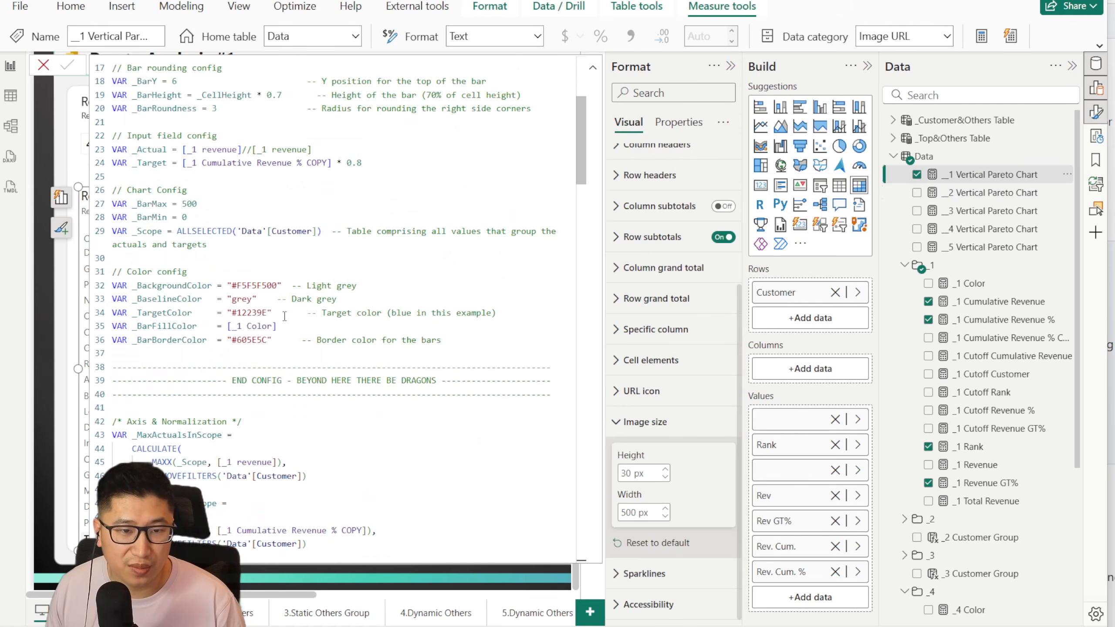
pyautogui.scroll(2, 286, 320)
pyautogui.scroll(3, 157, 111)
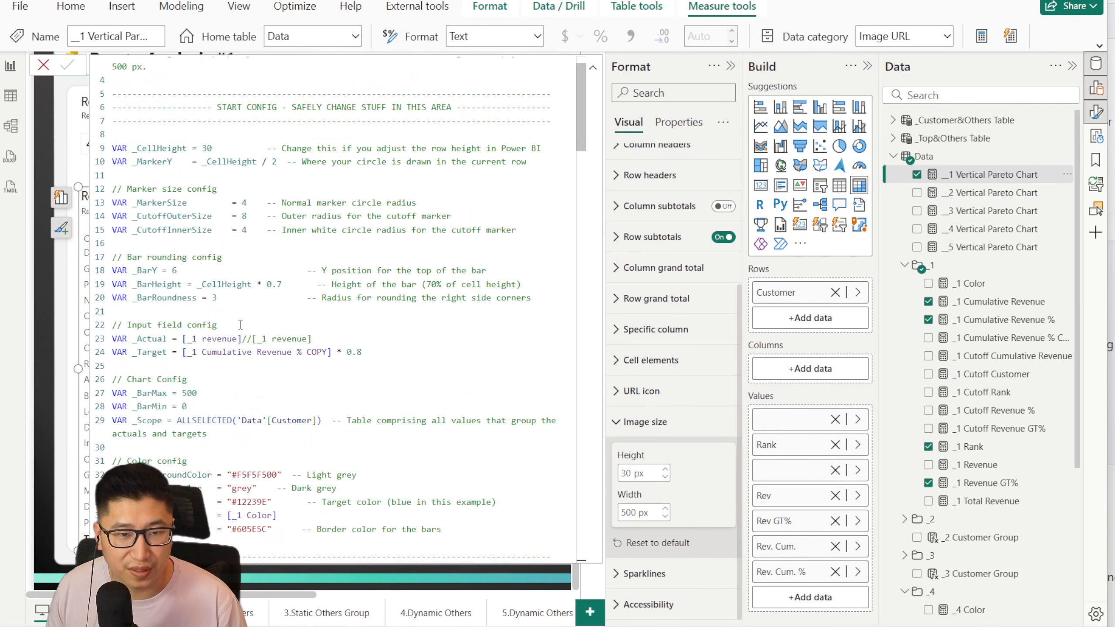
pyautogui.click(172, 202)
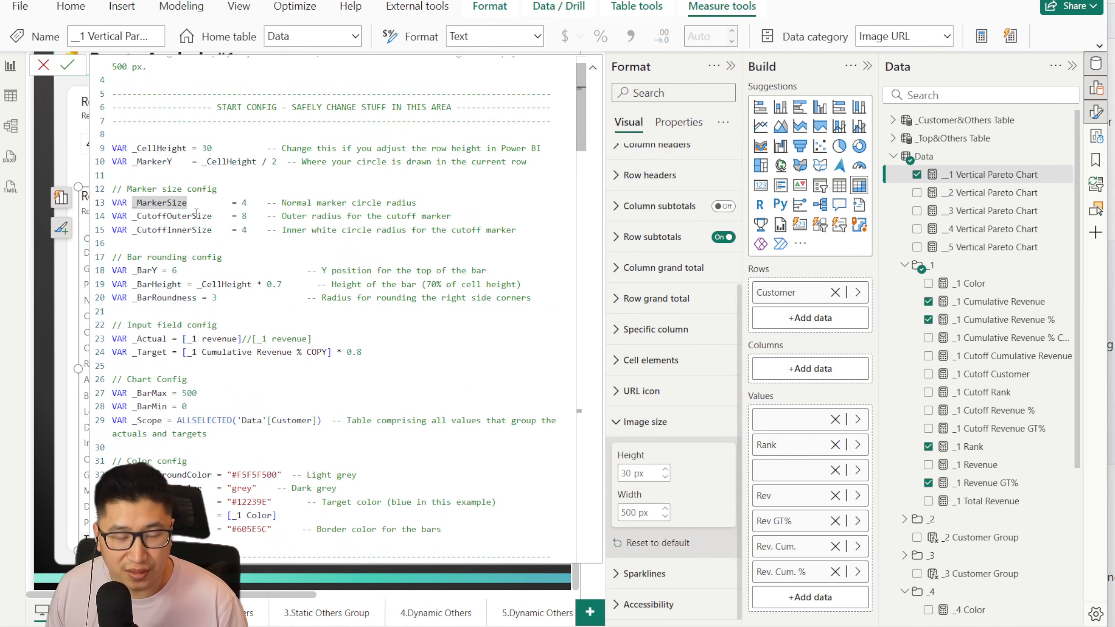
pyautogui.click(196, 216)
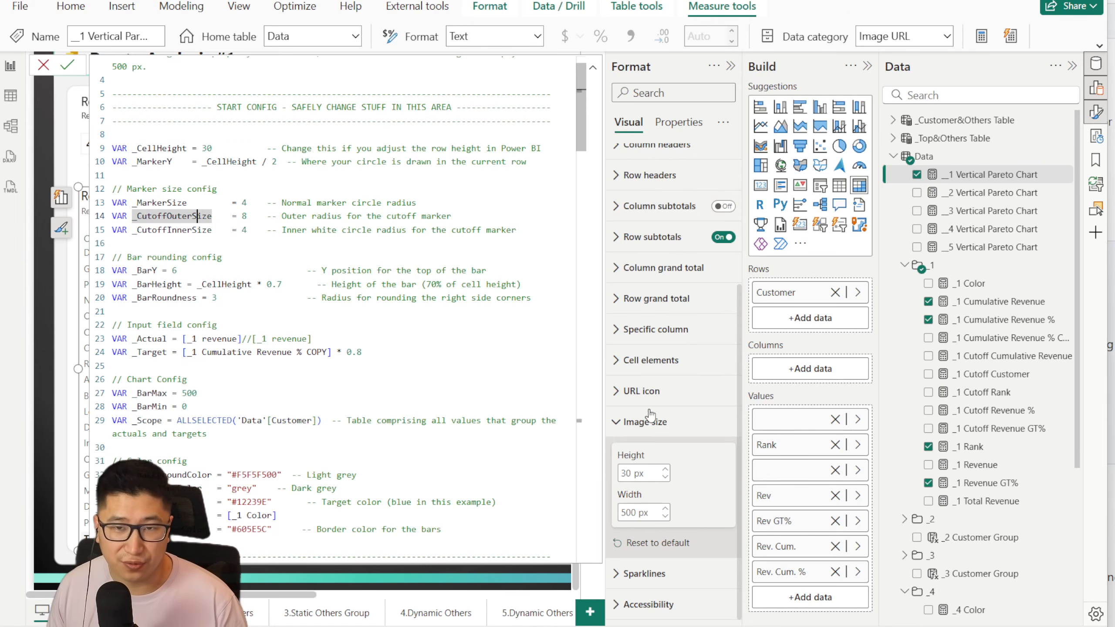
pyautogui.click(227, 202)
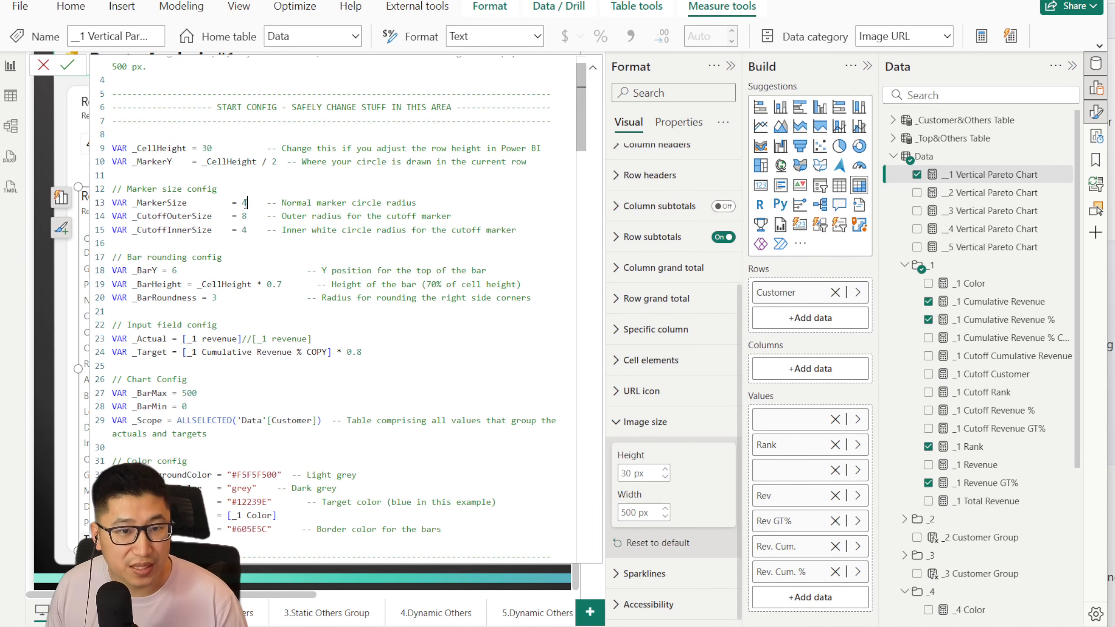
pyautogui.write('20')
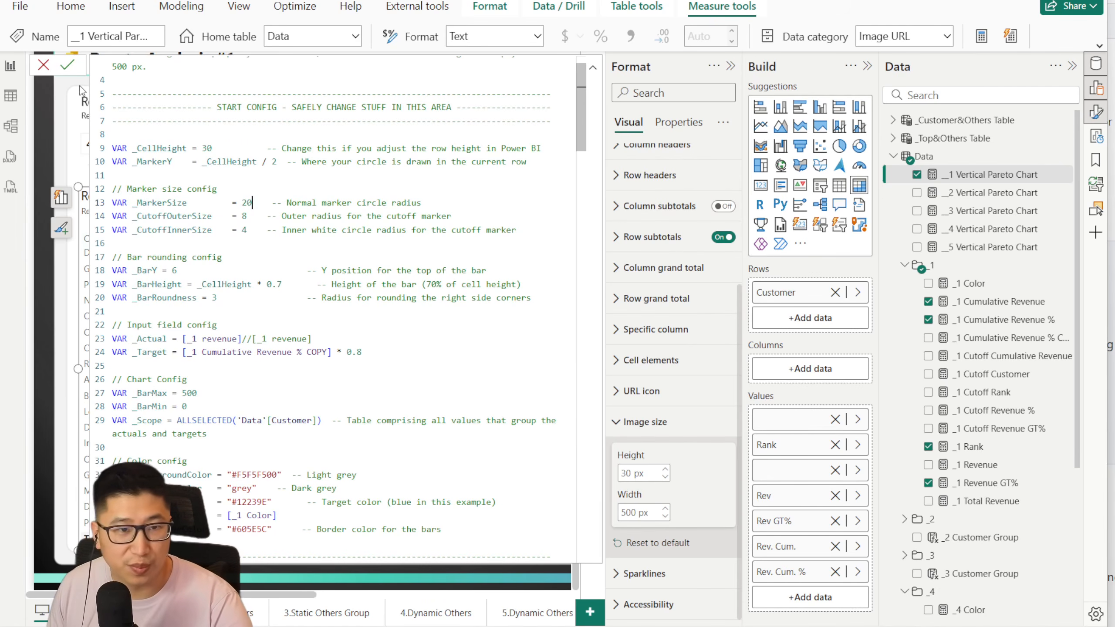
pyautogui.click(66, 67)
pyautogui.click(44, 66)
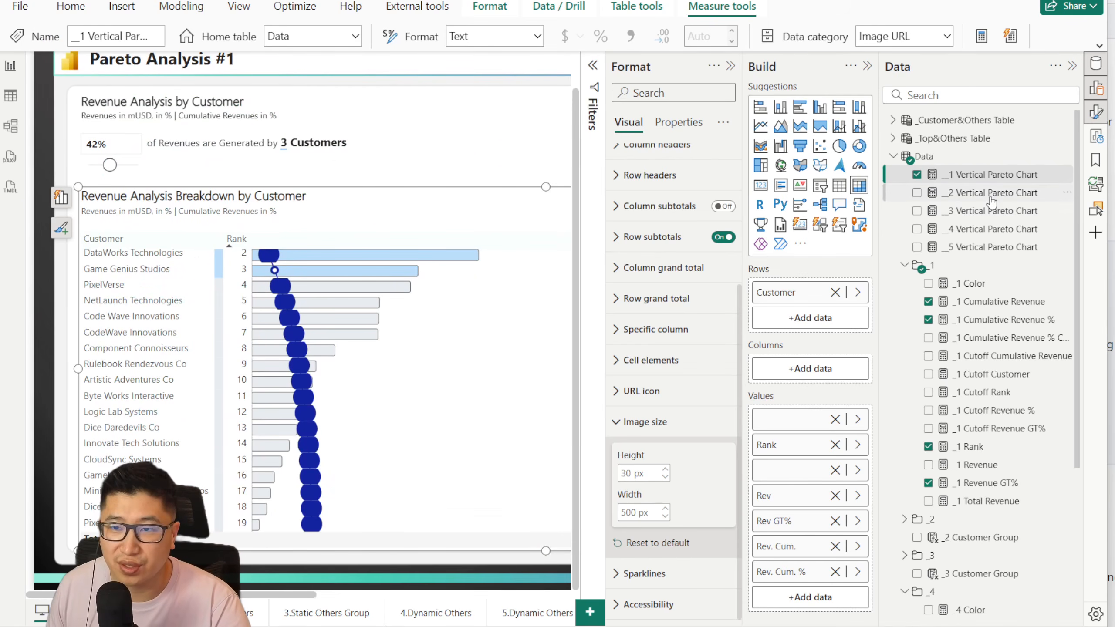
# Step: Set _MarkerSize to 4 and _CutoffOuterSize to 20 in the __1 Vertical Pareto Chart measure and commit it
pyautogui.click(988, 174)
pyautogui.doubleClick(247, 241)
pyautogui.write('4')
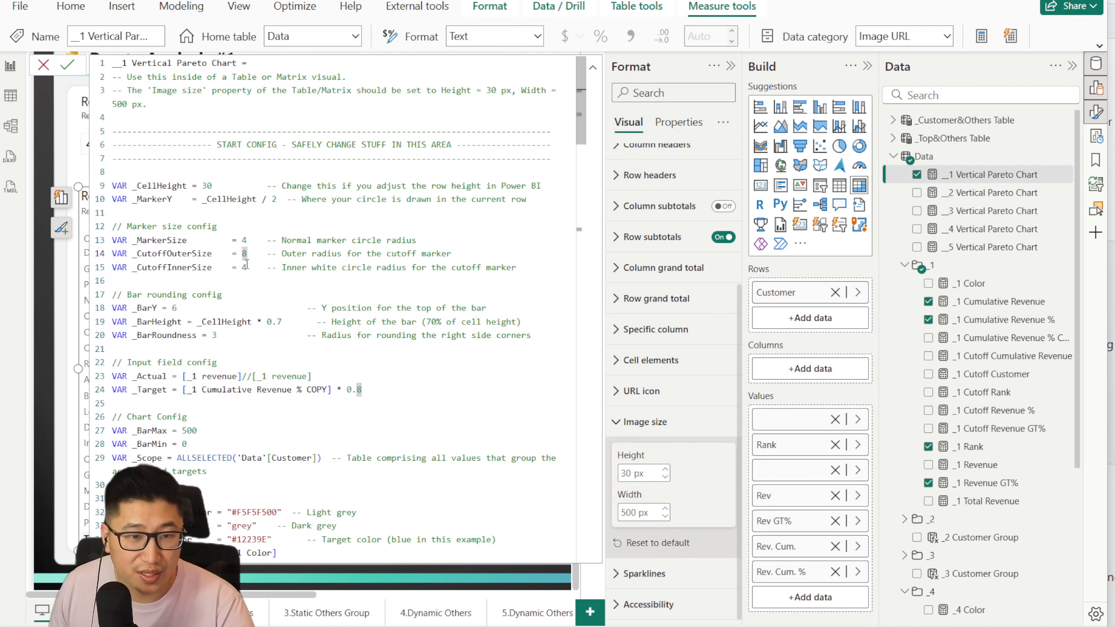
pyautogui.write('0')
pyautogui.click(66, 65)
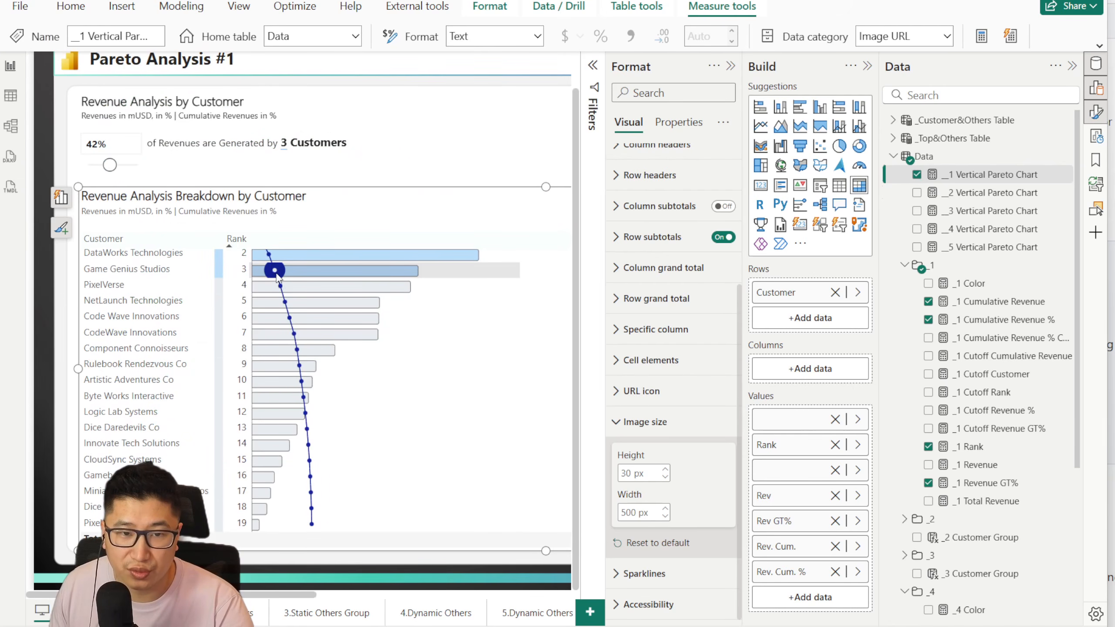
# Step: Raise the revenue cutoff slicer to 57% and commit _CutoffOuterSize as 8 in the __1 Vertical Pareto Chart measure
pyautogui.moveTo(110, 165)
pyautogui.mouseDown()
pyautogui.moveTo(131, 166)
pyautogui.moveTo(118, 165)
pyautogui.mouseUp()
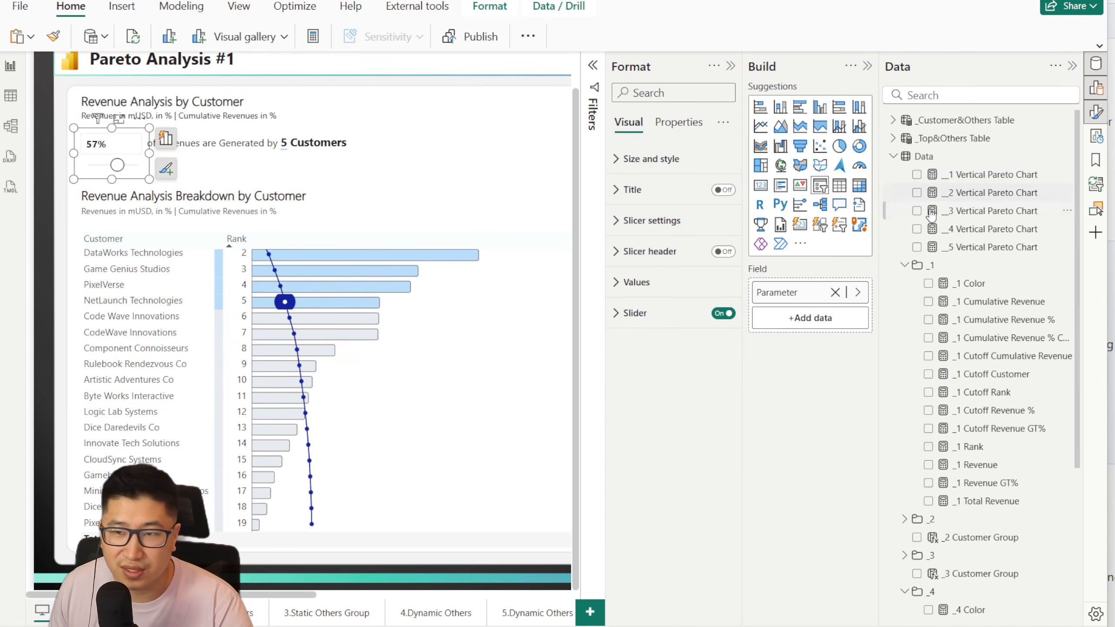
pyautogui.click(984, 211)
pyautogui.click(983, 193)
pyautogui.click(983, 175)
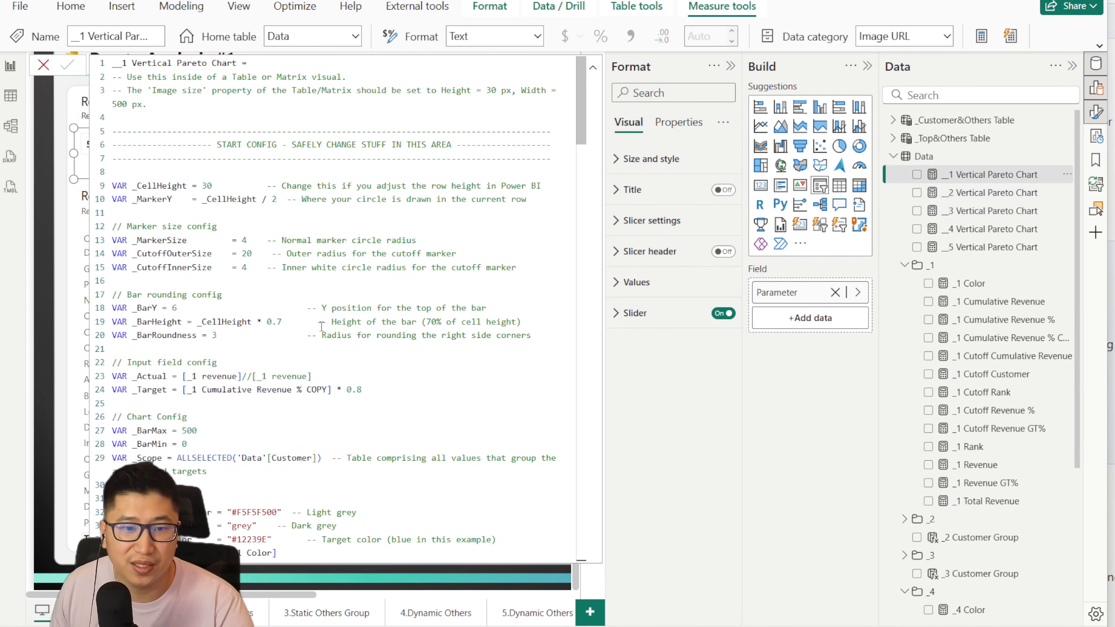
pyautogui.doubleClick(248, 254)
pyautogui.write('8')
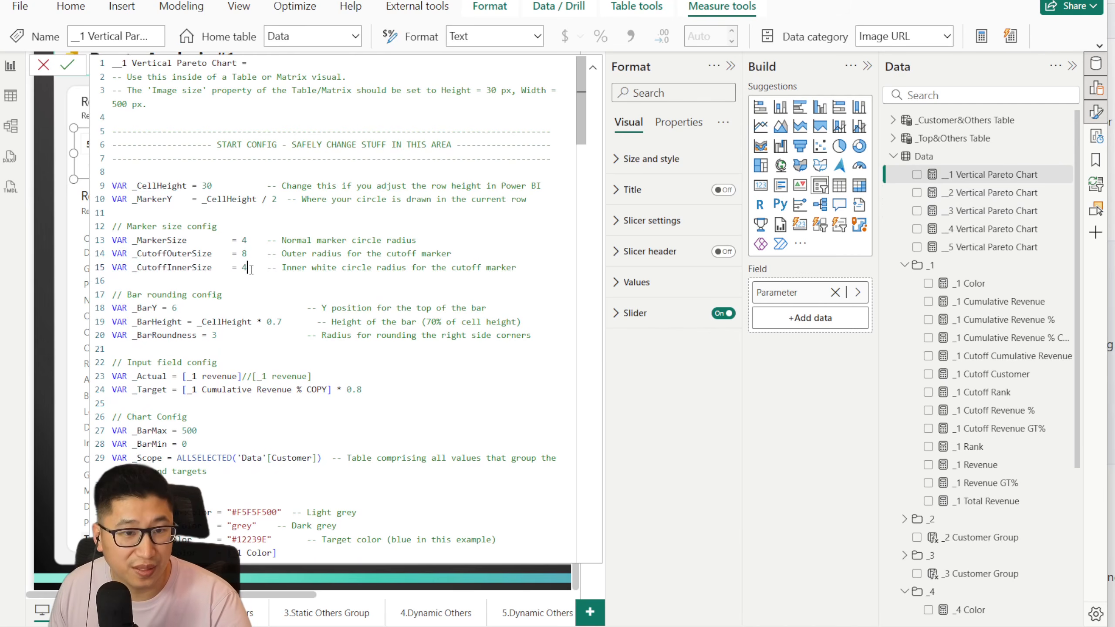
pyautogui.moveTo(138, 268); pyautogui.dragTo(213, 269)
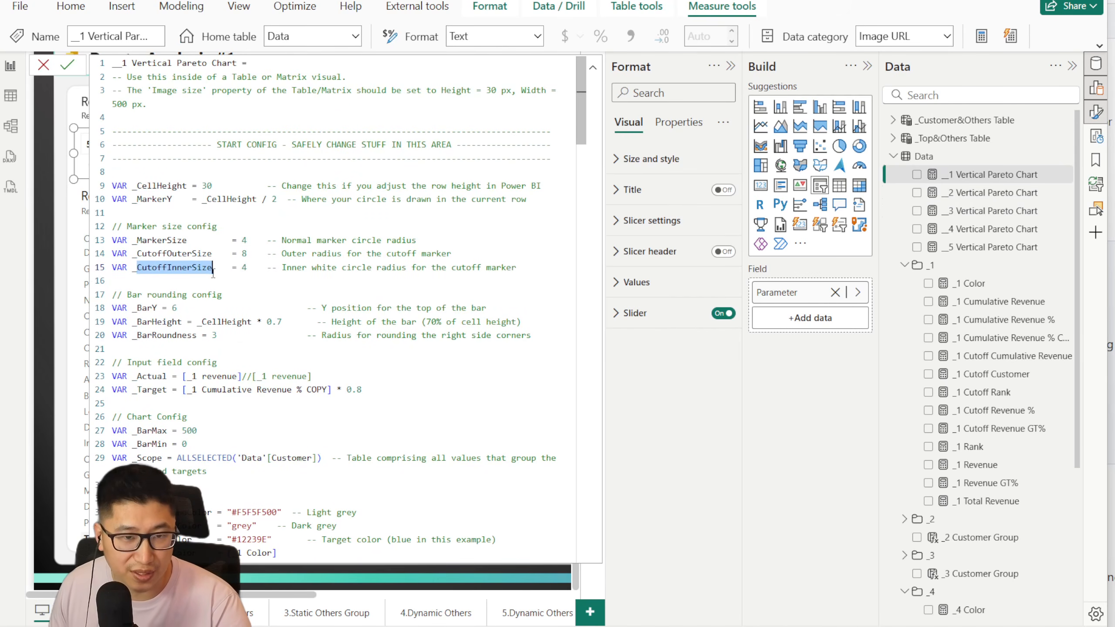
pyautogui.click(66, 66)
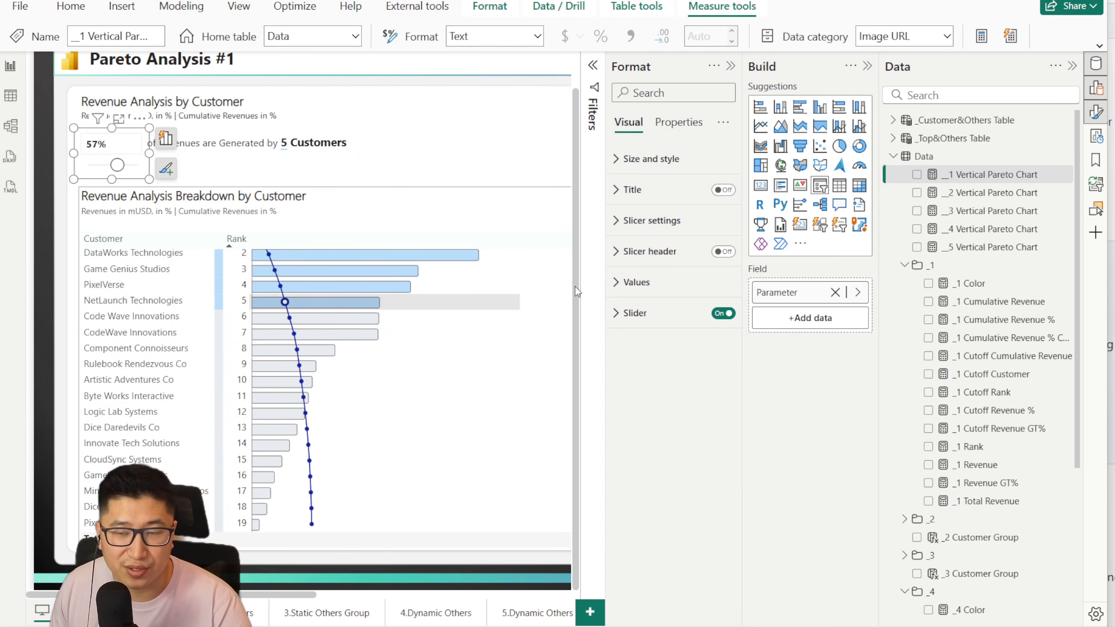
# Step: Set _BarY to 0 in the bar rounding config of the __1 Vertical Pareto Chart measure and commit it
pyautogui.click(988, 174)
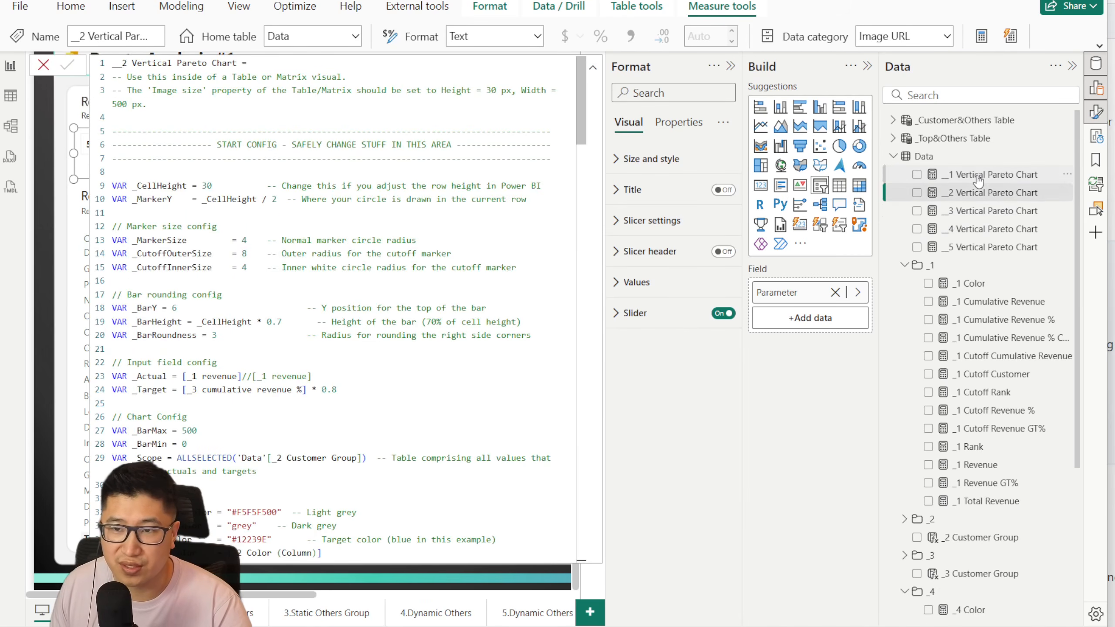
pyautogui.doubleClick(175, 308)
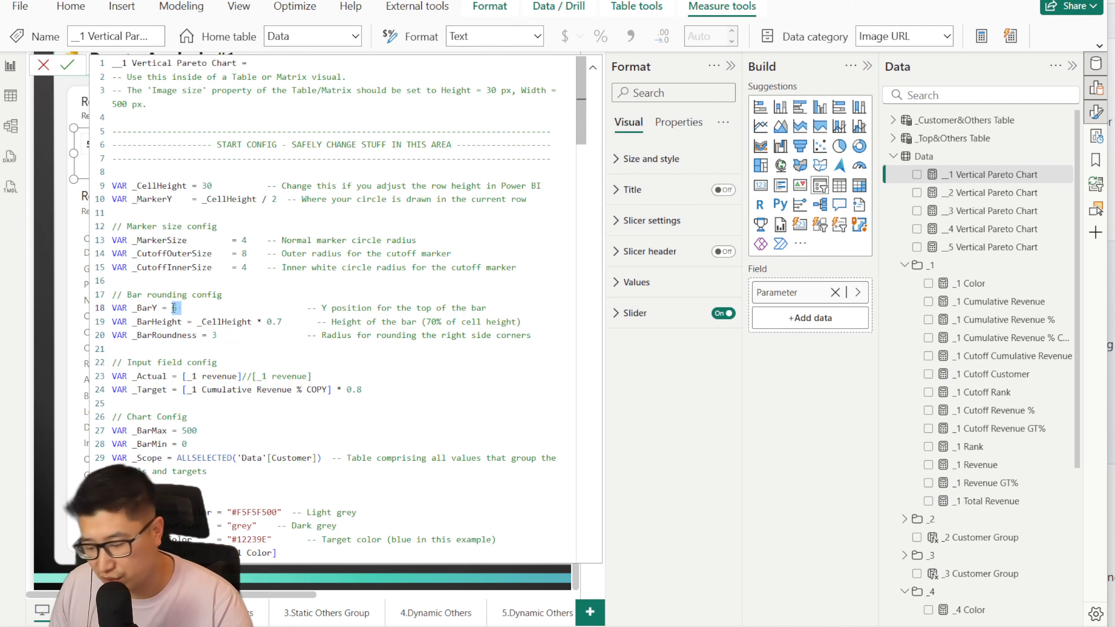
pyautogui.write('0')
pyautogui.click(68, 66)
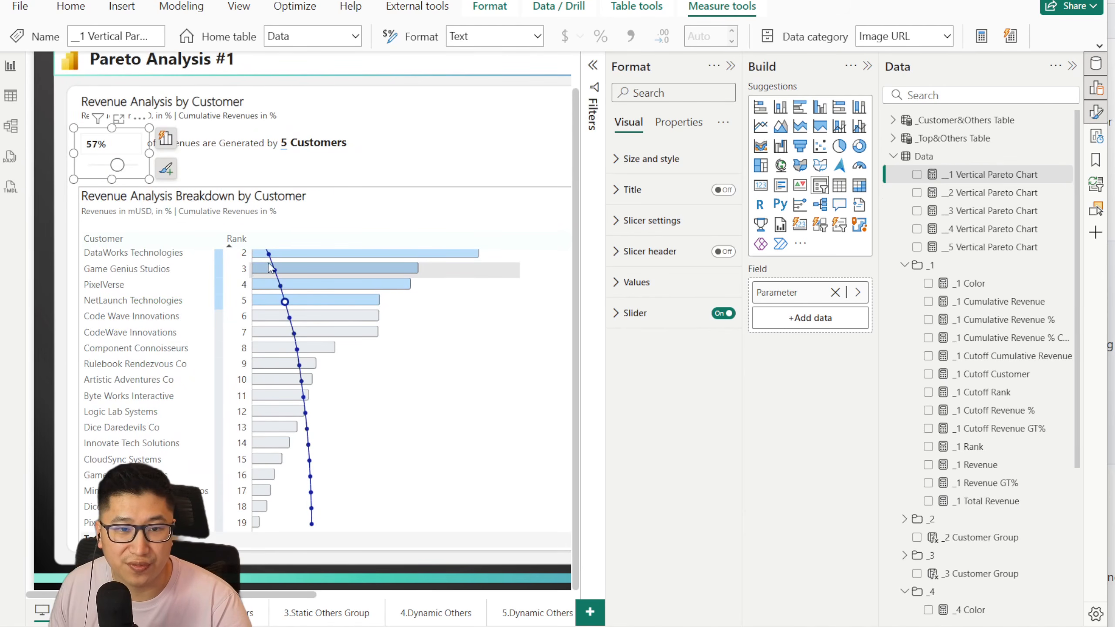
# Step: Reopen the __1 Vertical Pareto Chart measure, undo the last _BarY change and return to the chart
pyautogui.click(975, 195)
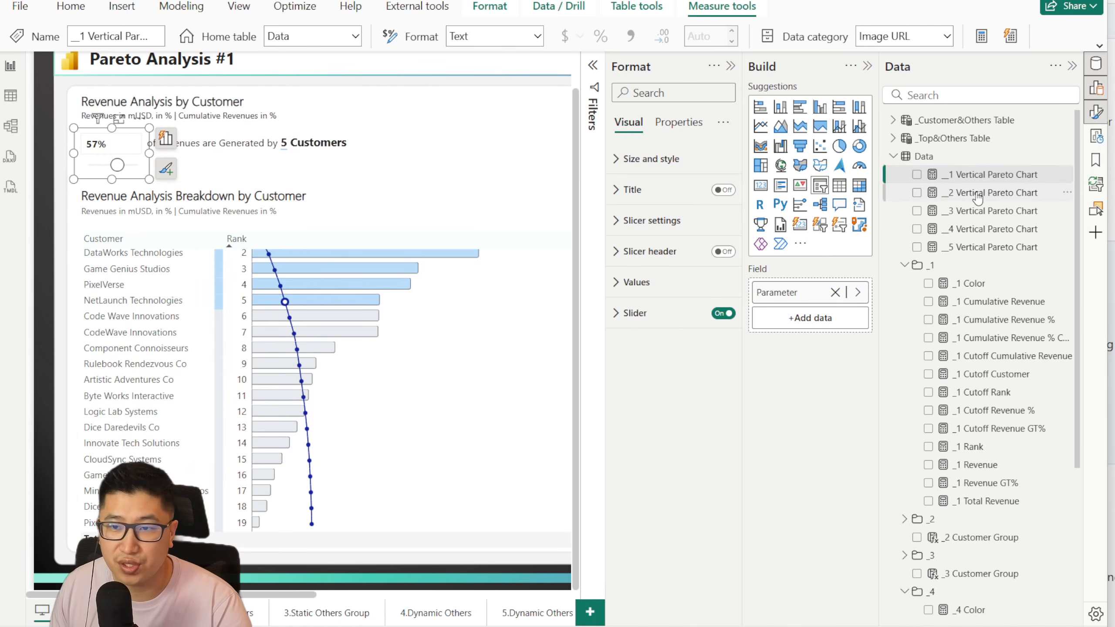
pyautogui.click(966, 175)
pyautogui.click(356, 254)
pyautogui.hotkey('ctrl', 'z')
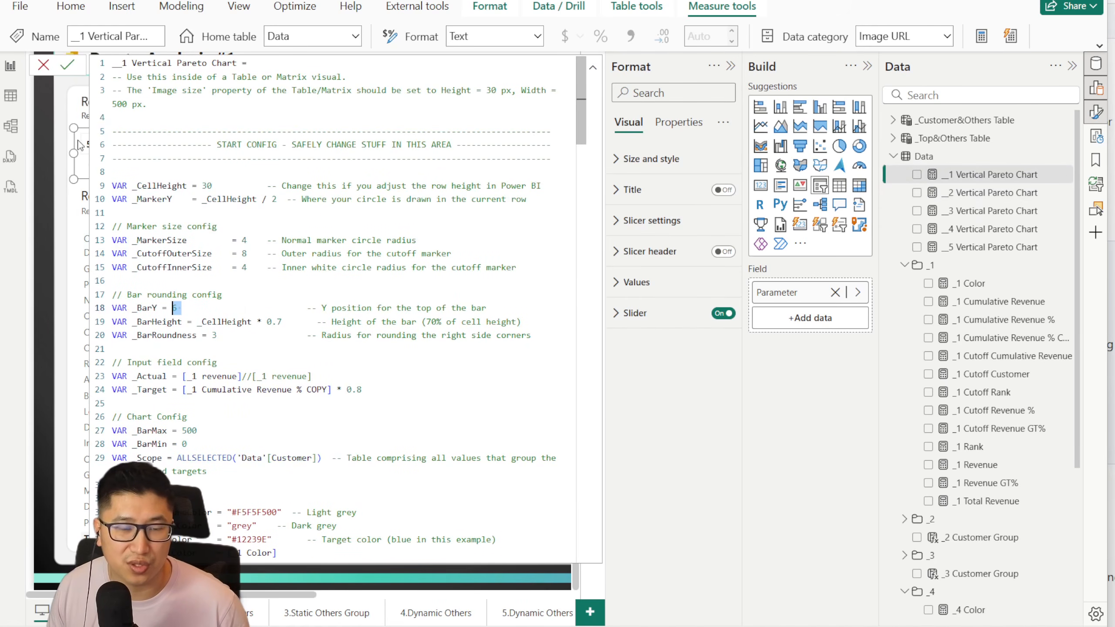
pyautogui.click(43, 65)
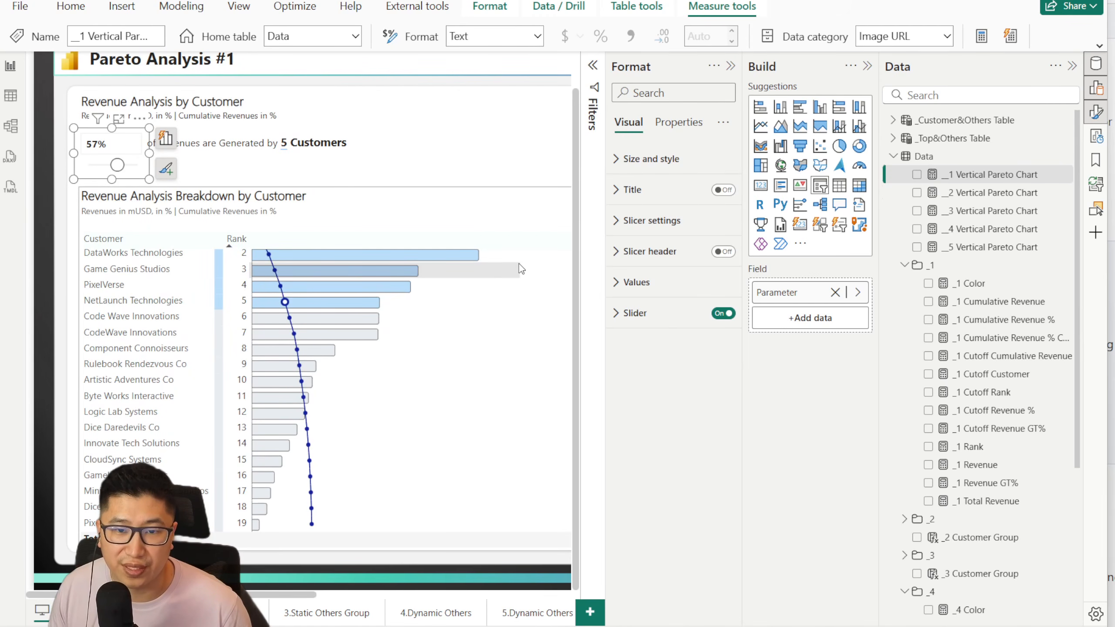
# Step: Examine the _CellHeight value and the _BarHeight multiplier in the __2 Vertical Pareto Chart measure, and close it without changes
pyautogui.click(977, 194)
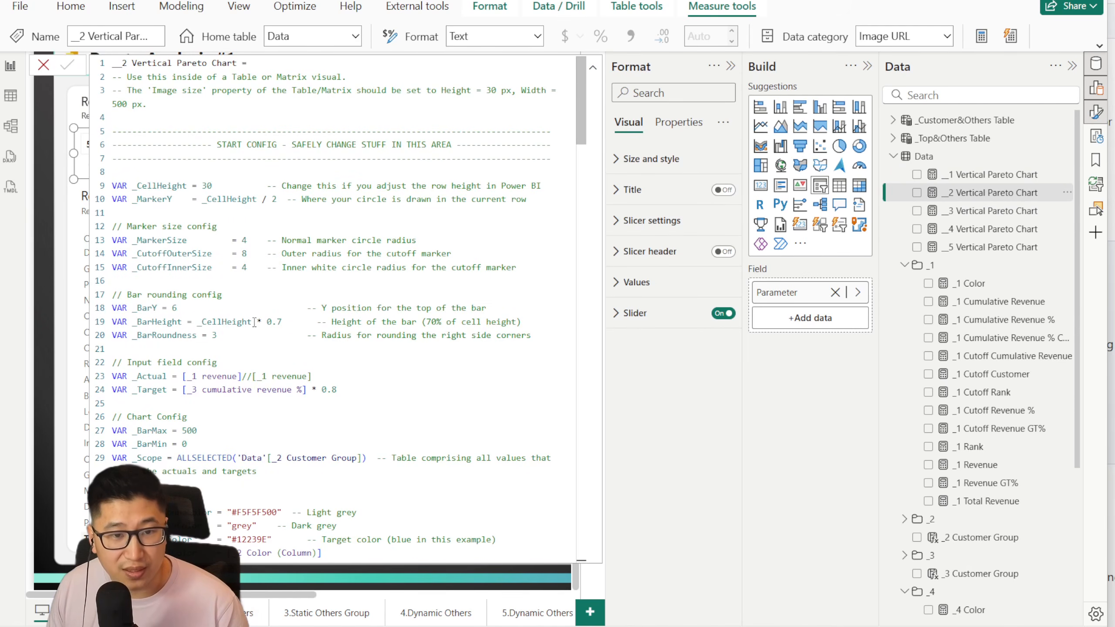
pyautogui.doubleClick(209, 186)
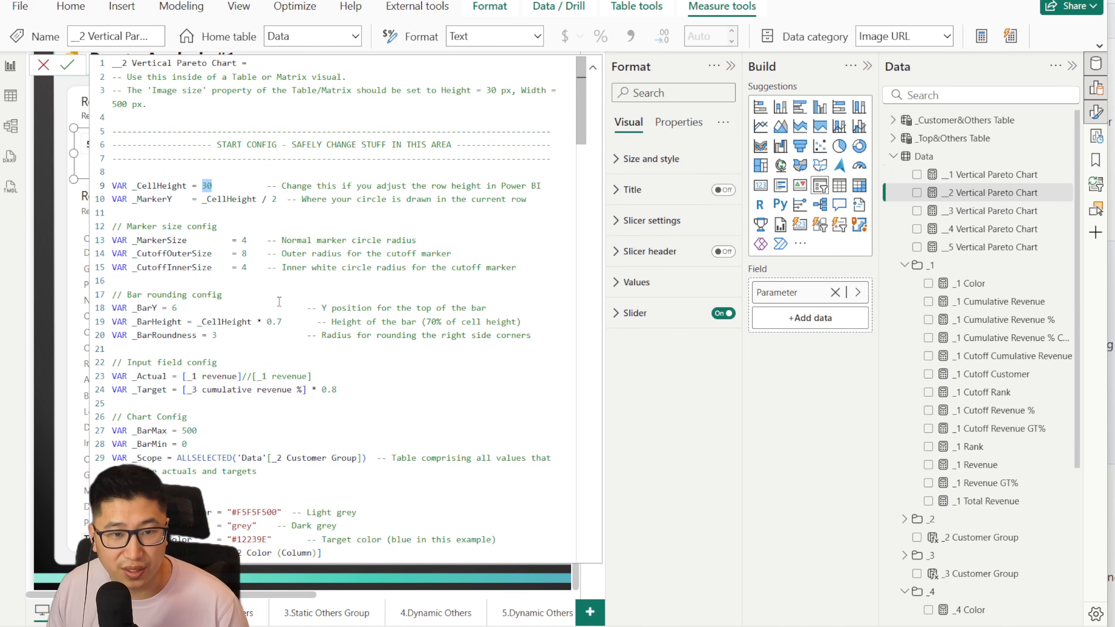
pyautogui.moveTo(258, 322); pyautogui.dragTo(278, 322)
pyautogui.click(289, 322)
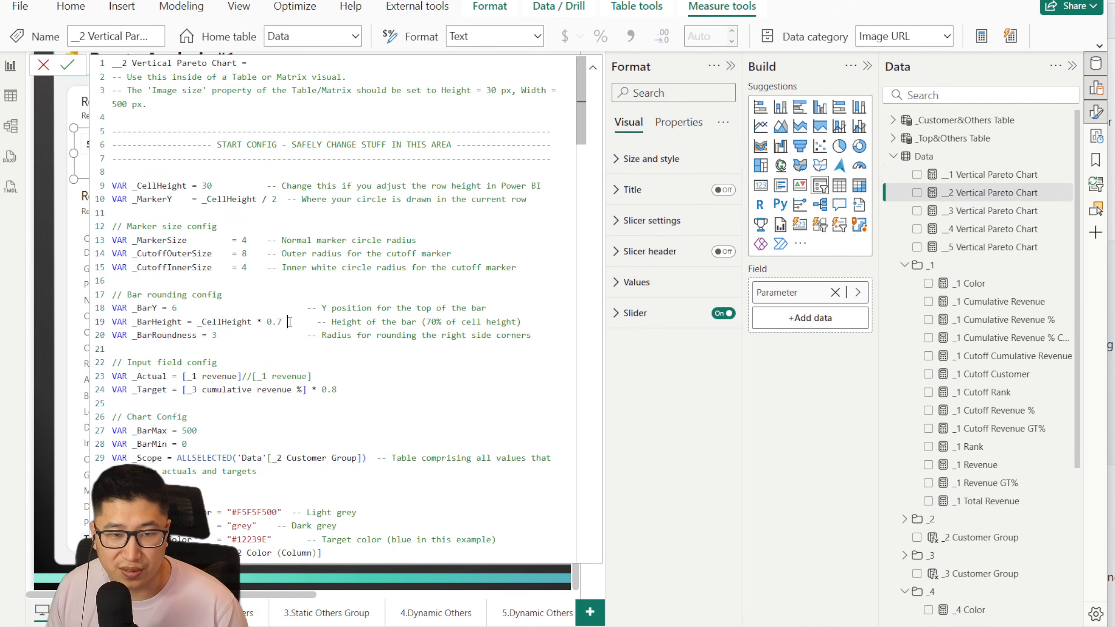
pyautogui.click(43, 65)
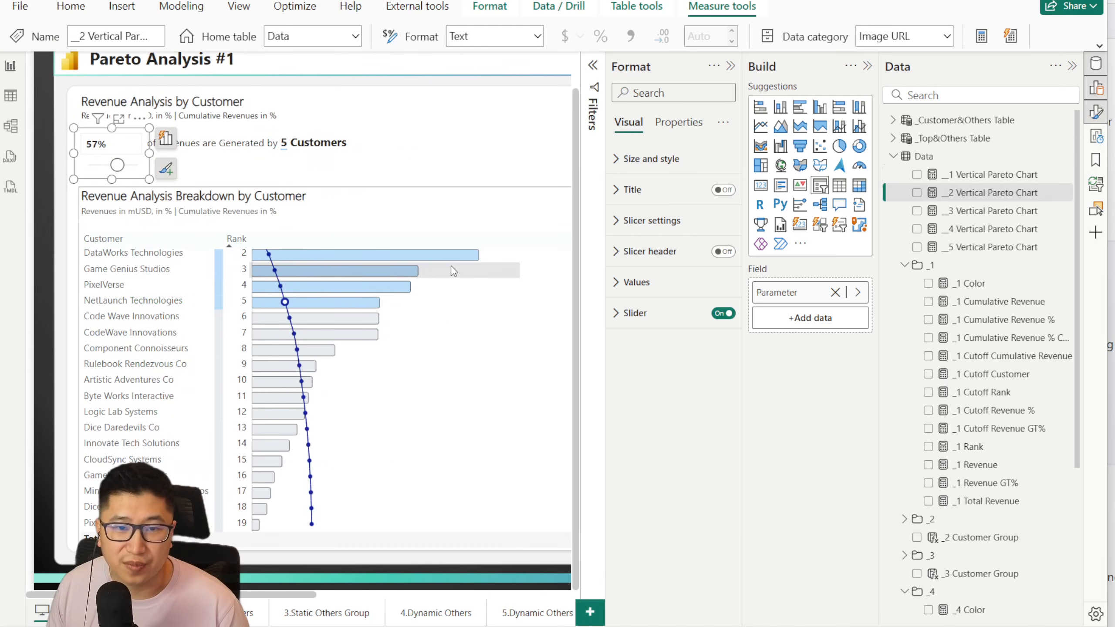
# Step: Set the _BarHeight multiplier to 0.5 in the __2 Vertical Pareto Chart measure and commit it
pyautogui.click(979, 193)
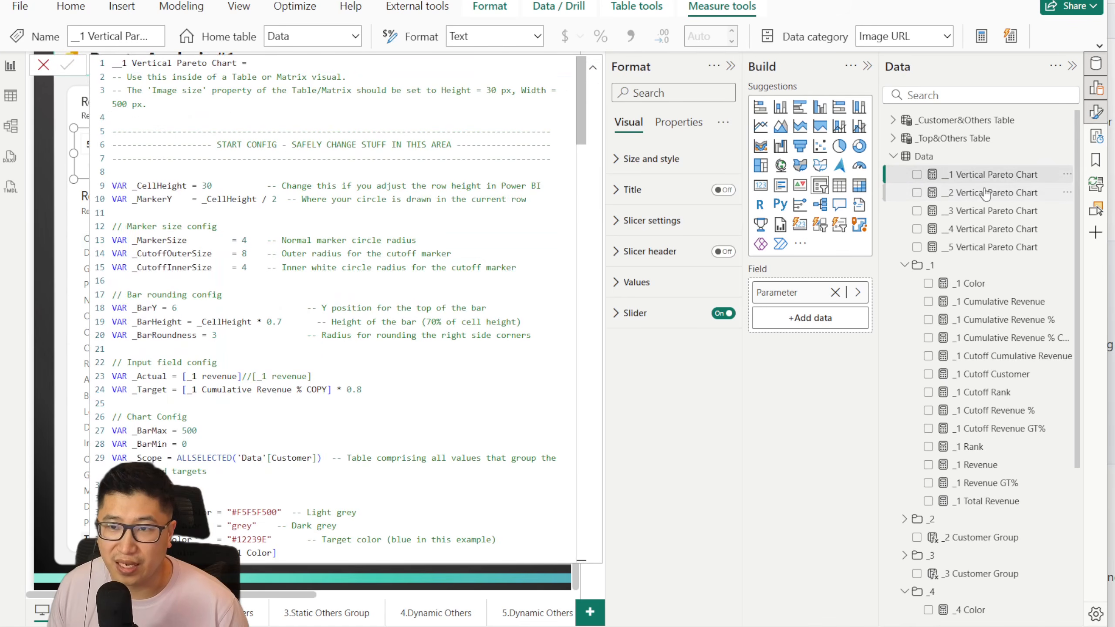
pyautogui.doubleClick(281, 323)
pyautogui.write('0.5')
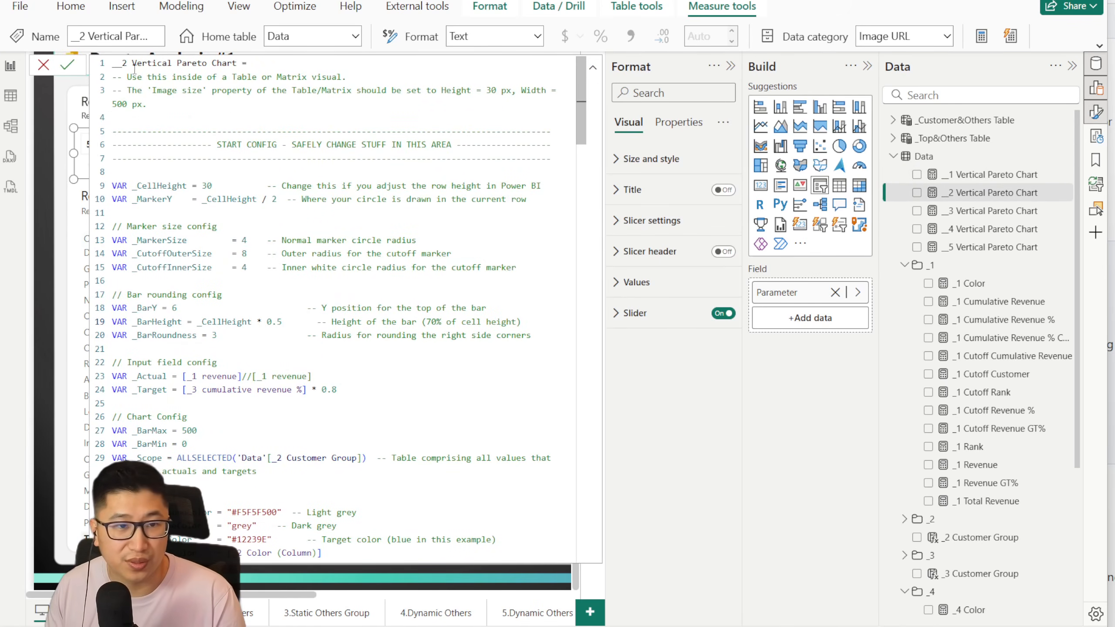
pyautogui.click(67, 64)
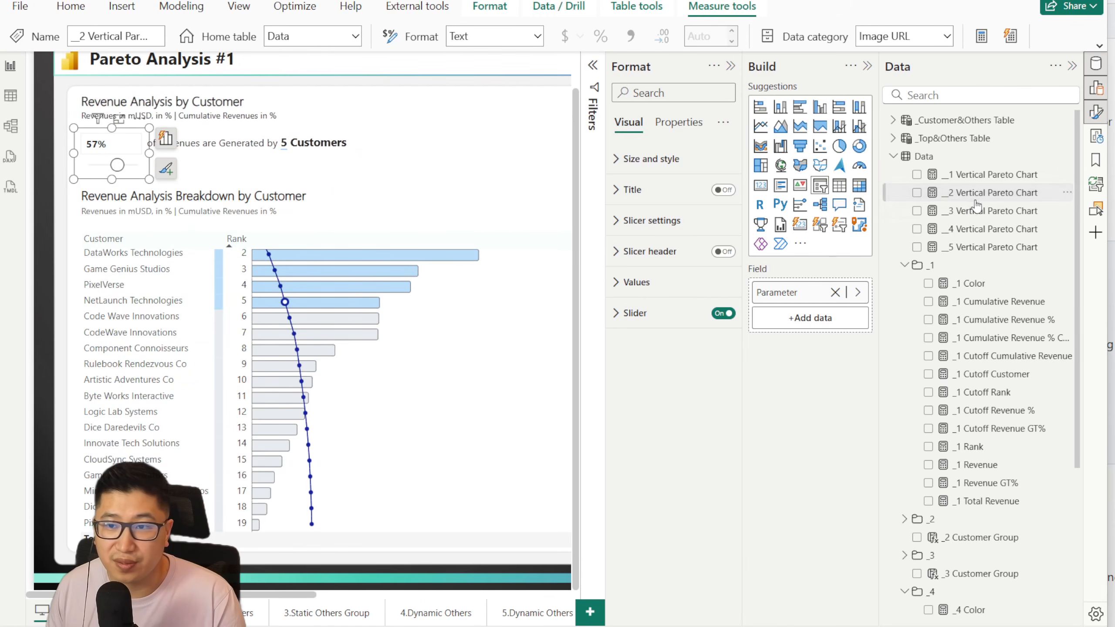
# Step: Set the _BarHeight multiplier to 0.3 in the __1 Vertical Pareto Chart measure and commit it
pyautogui.click(983, 174)
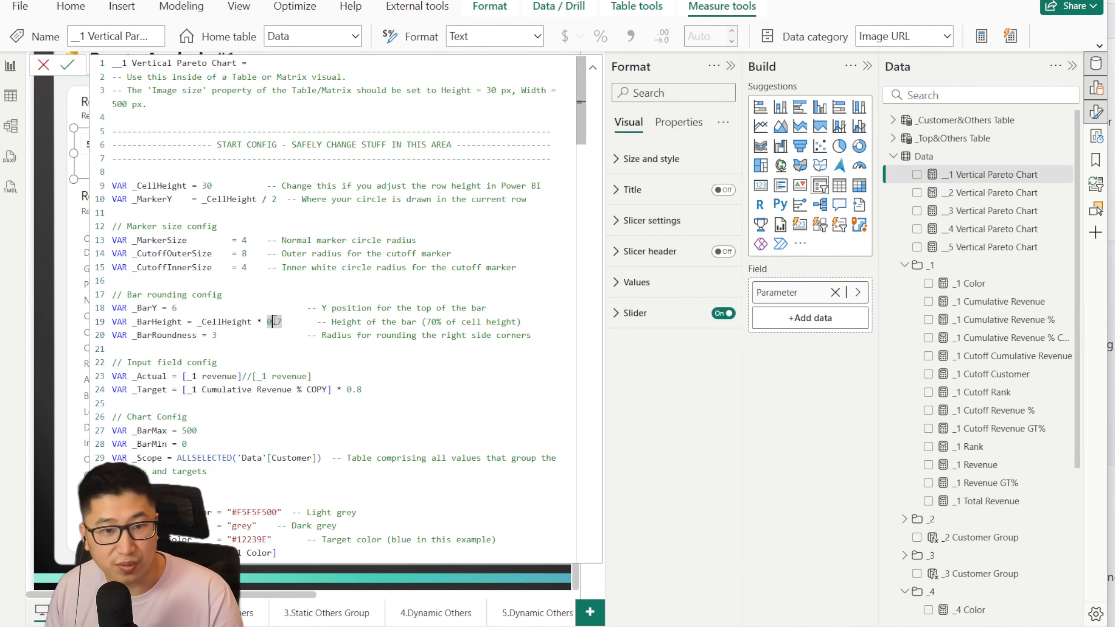
pyautogui.press('BackSpace')
pyautogui.write('3')
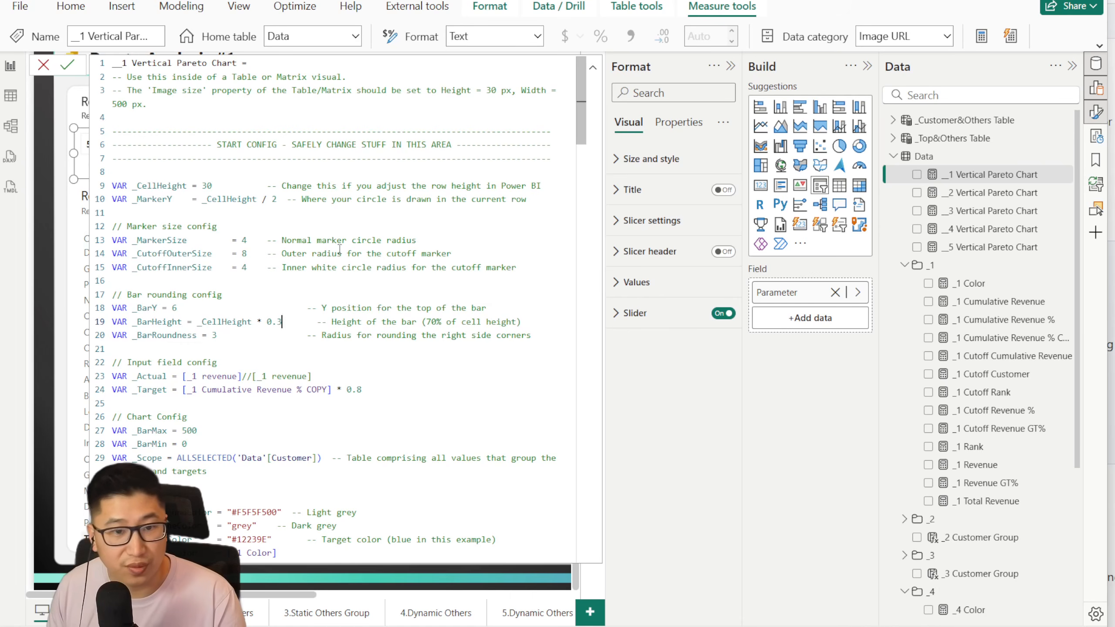
pyautogui.click(67, 67)
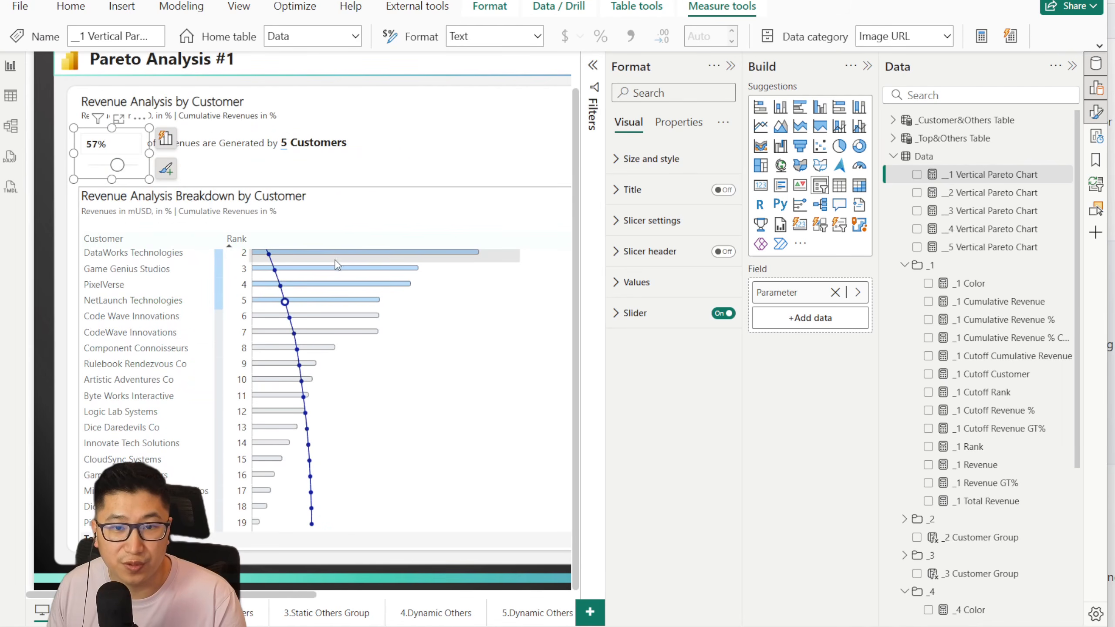
# Step: Reopen the __1 Vertical Pareto Chart measure and restore the _BarHeight multiplier to 0.7
pyautogui.click(992, 196)
pyautogui.click(995, 176)
pyautogui.click(339, 297)
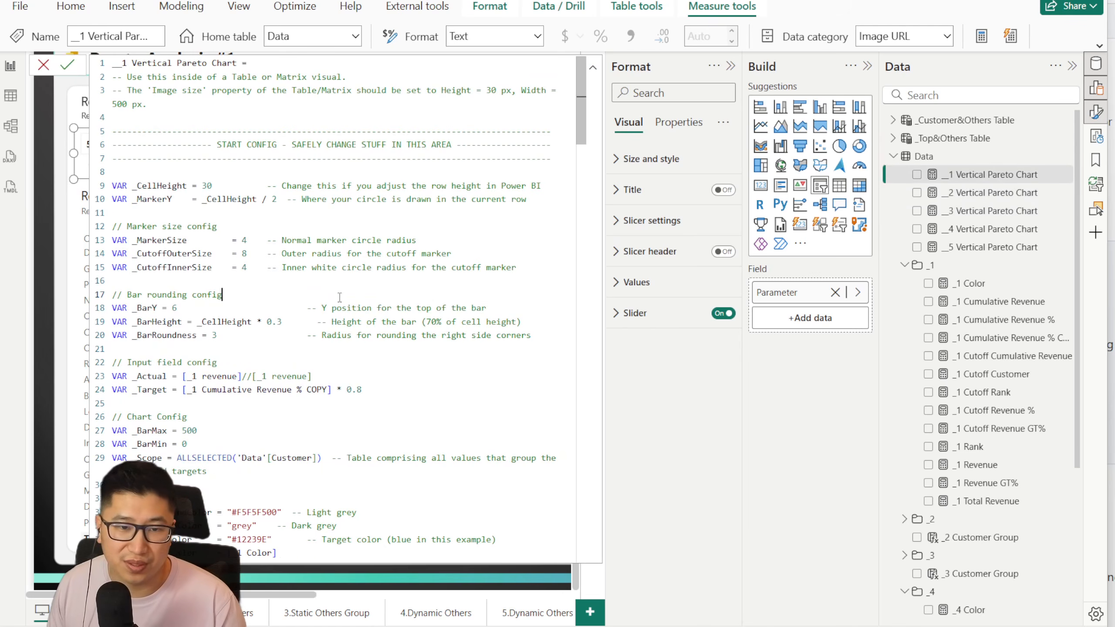
pyautogui.hotkey('ctrl', 'z')
pyautogui.write('7')
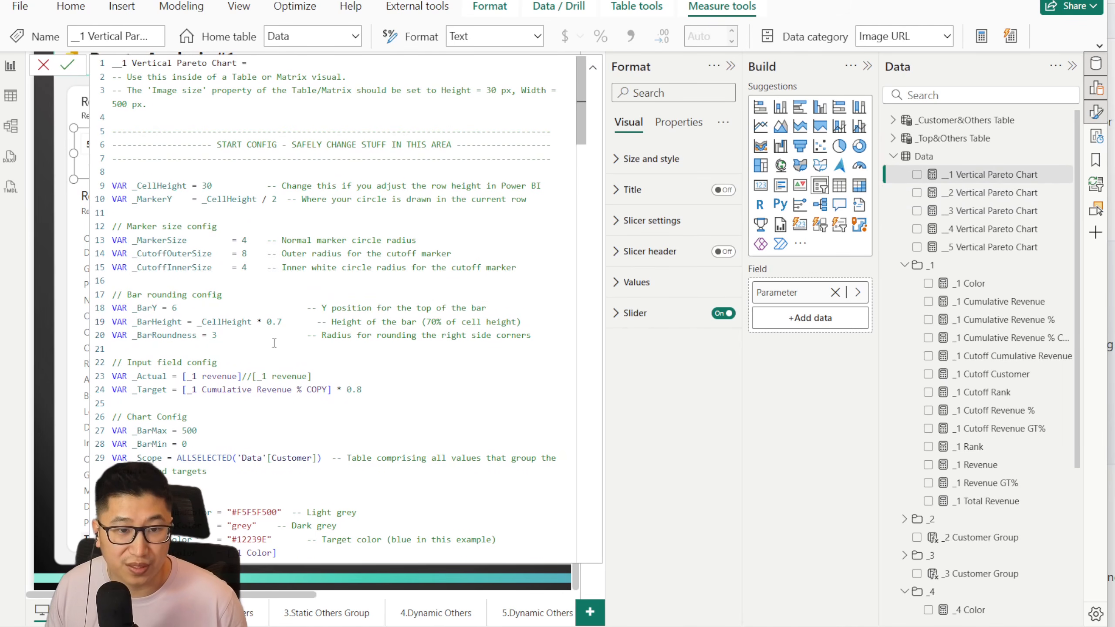
# Step: Set _BarRoundness to 12 in the bar rounding config, commit the measure and return to the chart
pyautogui.moveTo(221, 336); pyautogui.dragTo(207, 336)
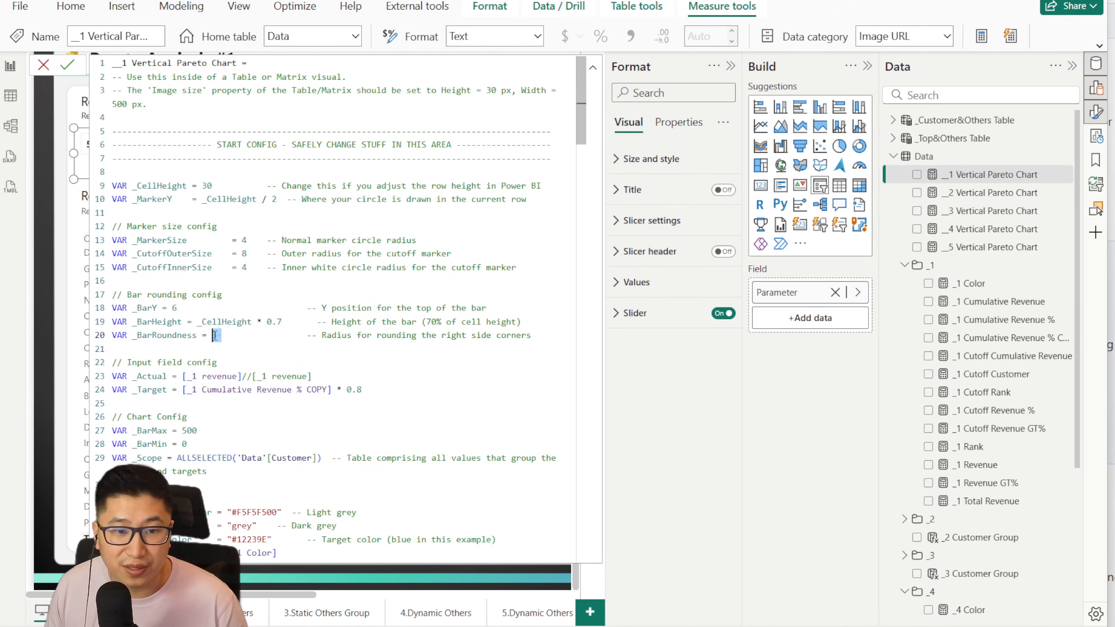
pyautogui.write('12')
pyautogui.click(67, 64)
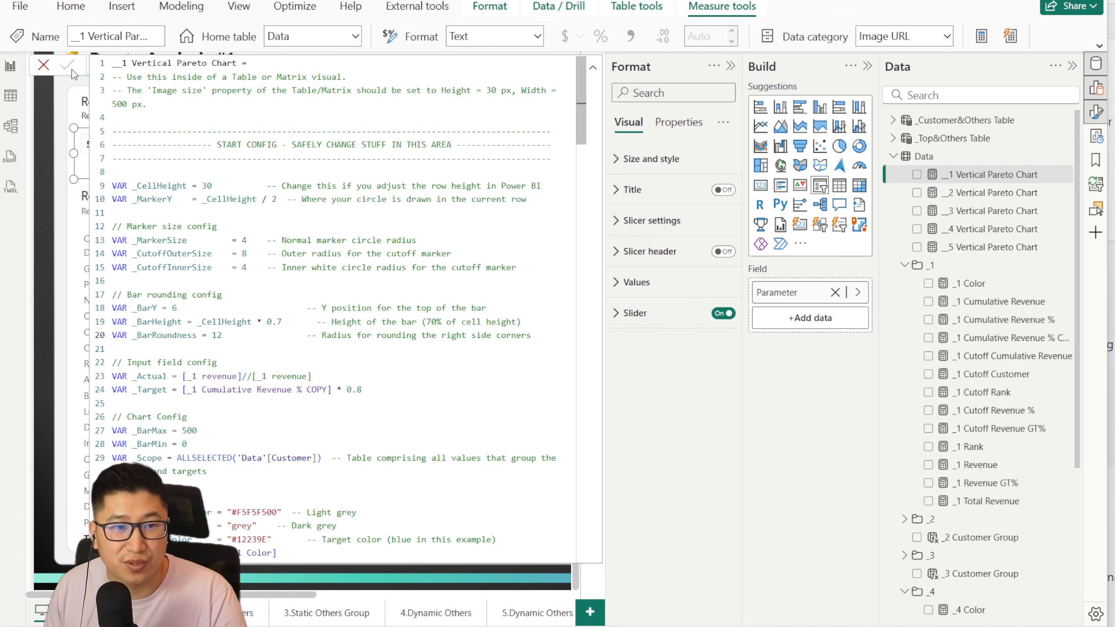
pyautogui.click(44, 66)
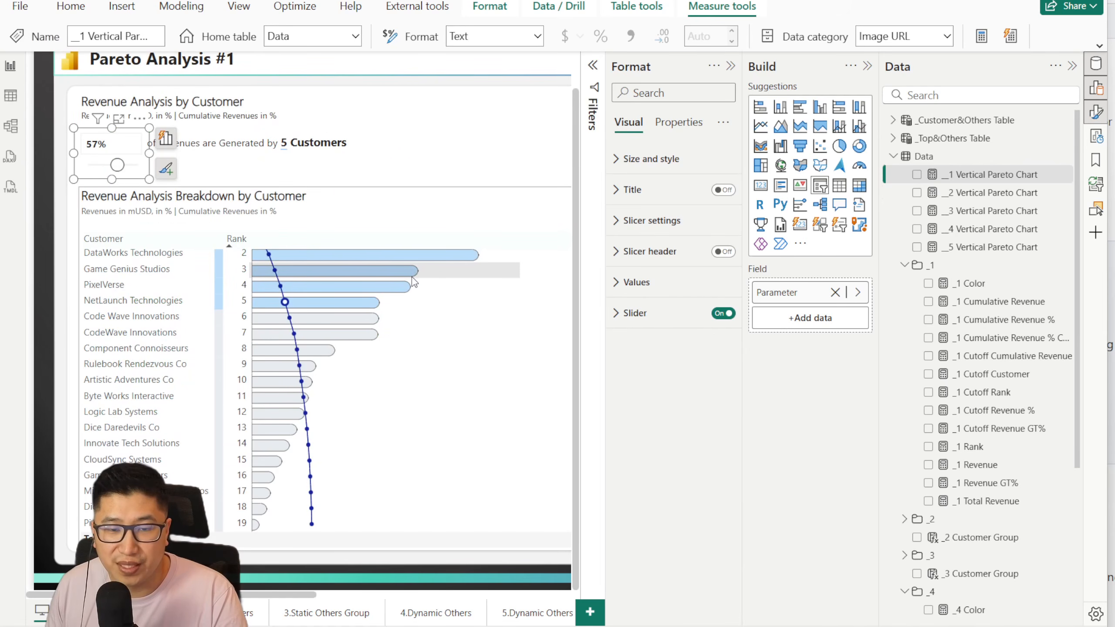
# Step: Undo the last _BarRoundness change in the __1 Vertical Pareto Chart measure and commit it
pyautogui.click(972, 192)
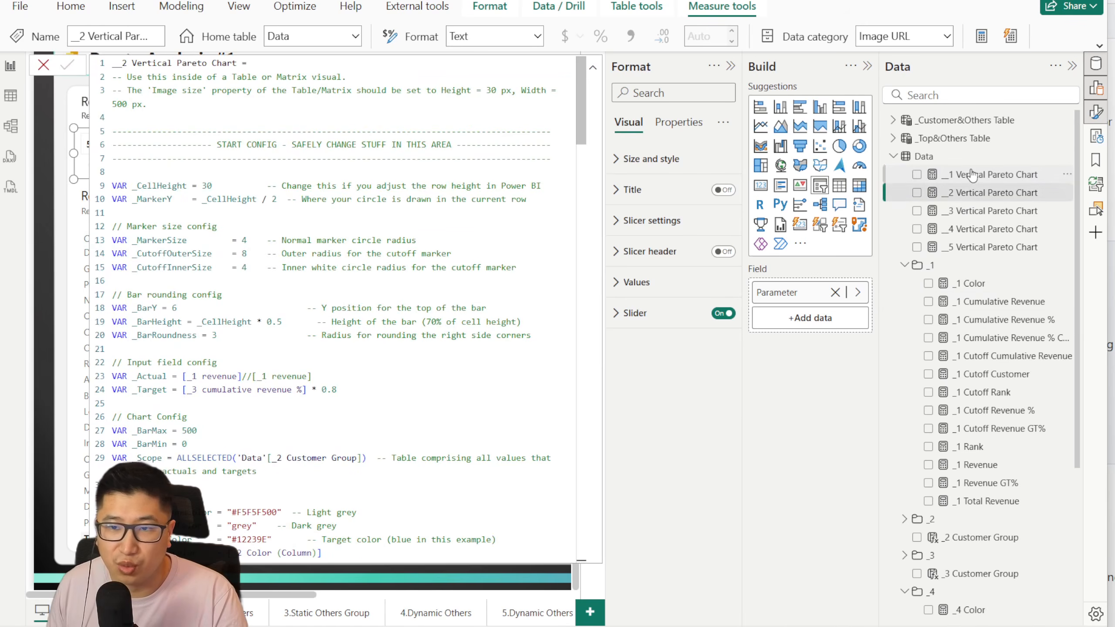
pyautogui.click(967, 174)
pyautogui.hotkey('ctrl', 'z')
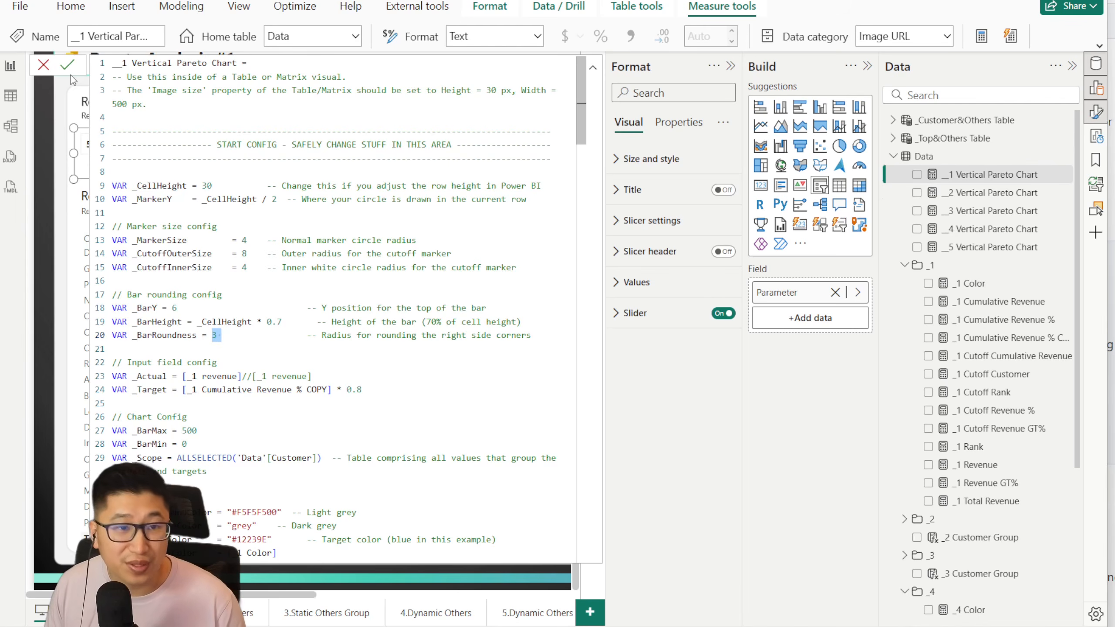
pyautogui.click(62, 68)
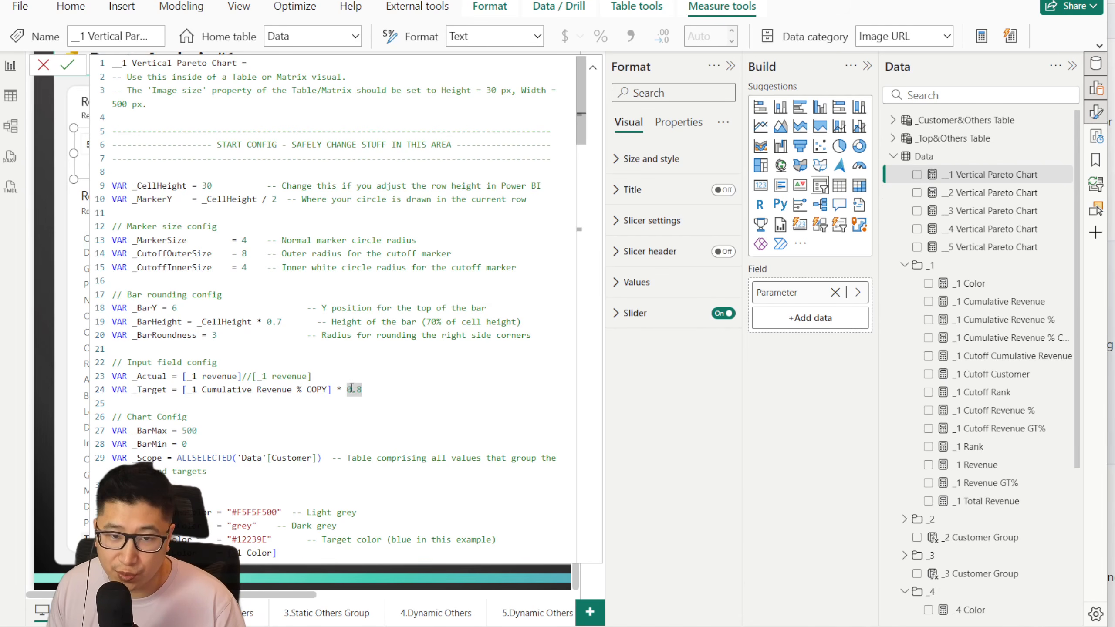
# Step: Examine the _Target multiplier and the _BarMin setting in the __1 Vertical Pareto Chart measure, and compare them with the chart
pyautogui.click(43, 65)
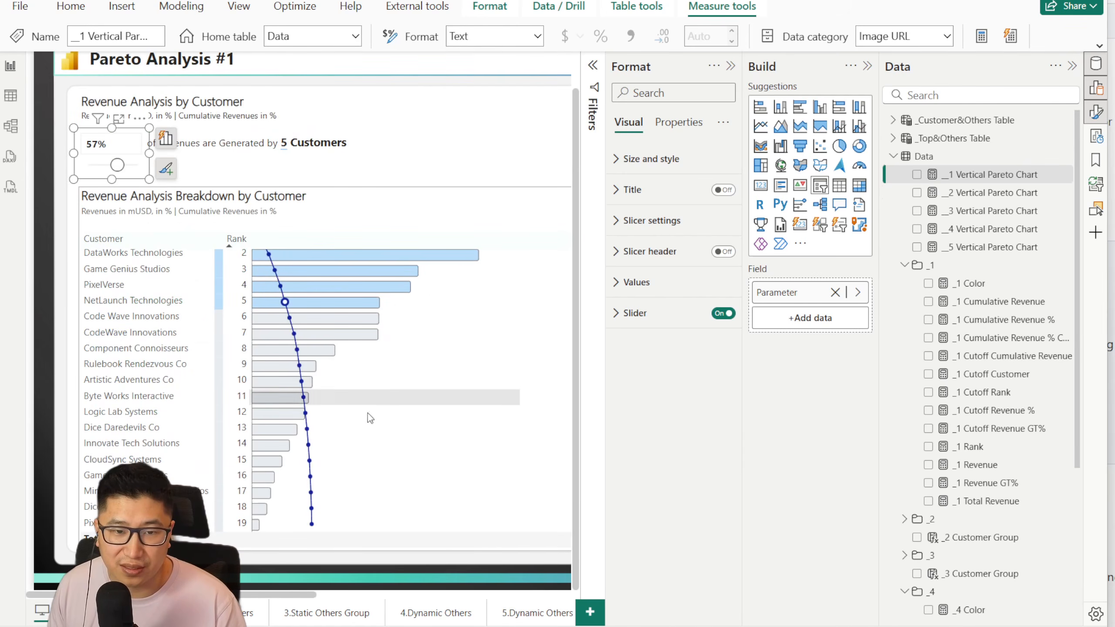
pyautogui.click(980, 180)
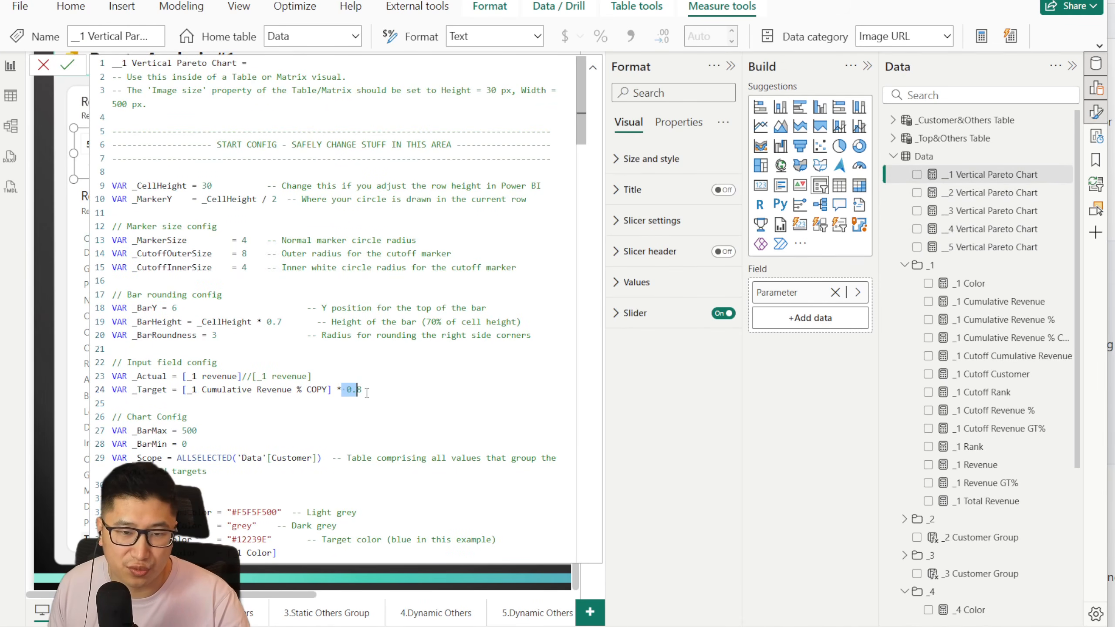
pyautogui.scroll(-2, 189, 368)
pyautogui.click(188, 368)
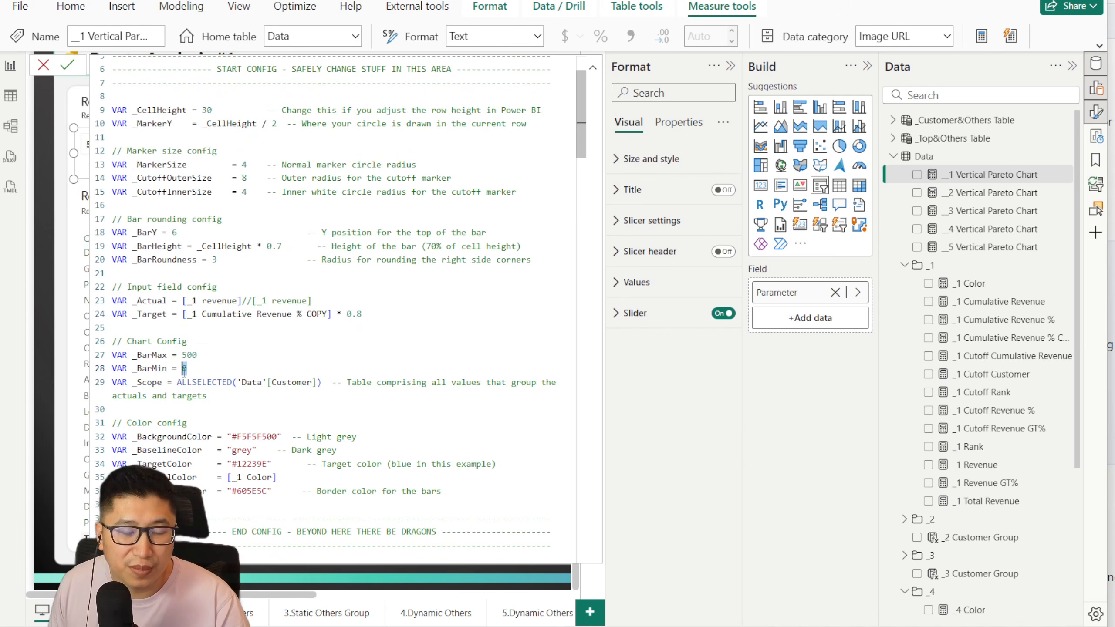
pyautogui.click(44, 66)
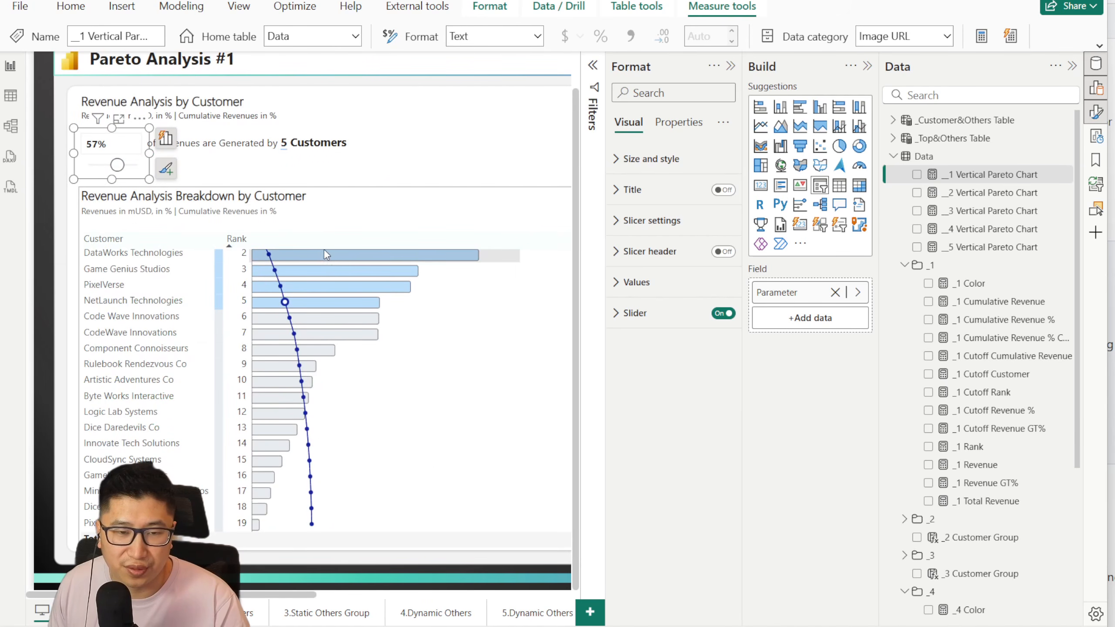
pyautogui.scroll(1, 306, 287)
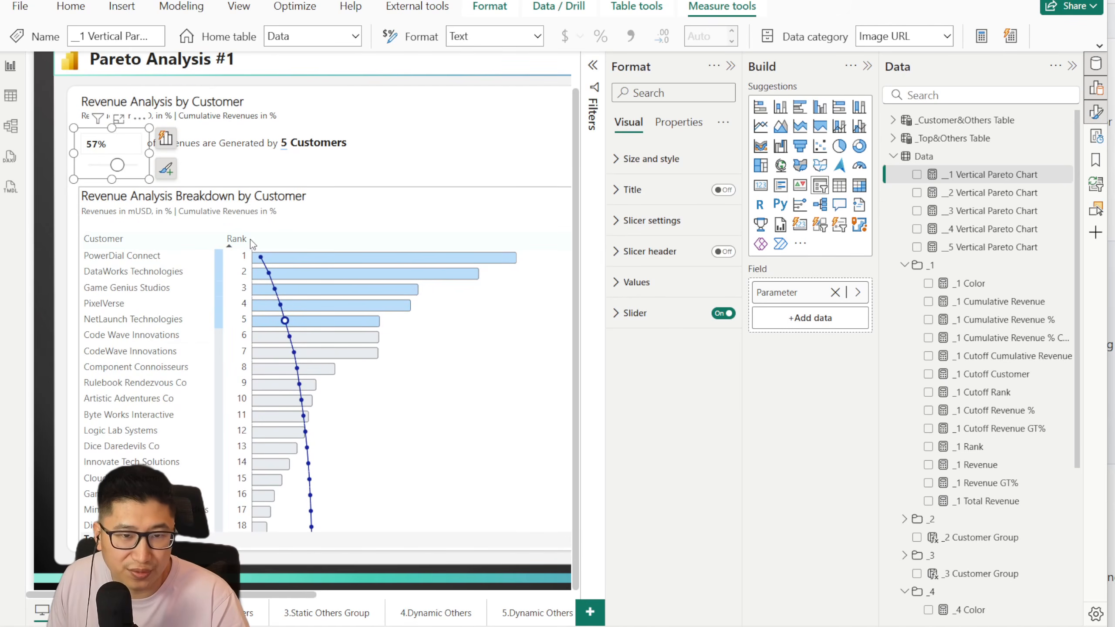
# Step: Examine the background and baseline colors in the color config of the __1 Vertical Pareto Chart measure, and close it without changes
pyautogui.click(988, 175)
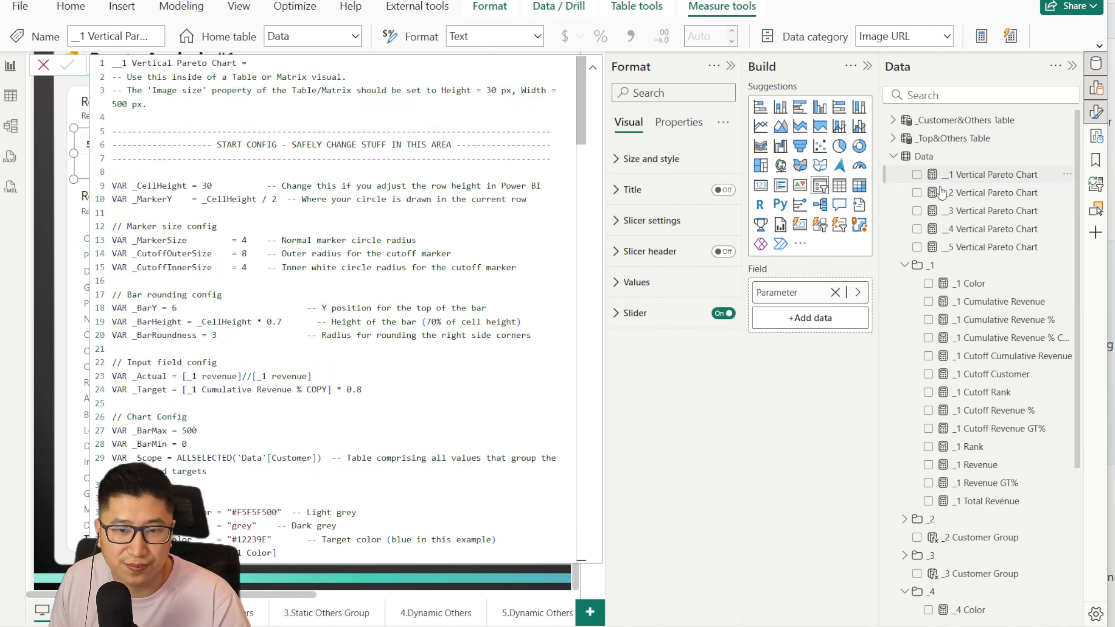
pyautogui.scroll(-3, 334, 308)
pyautogui.moveTo(231, 361); pyautogui.dragTo(325, 412)
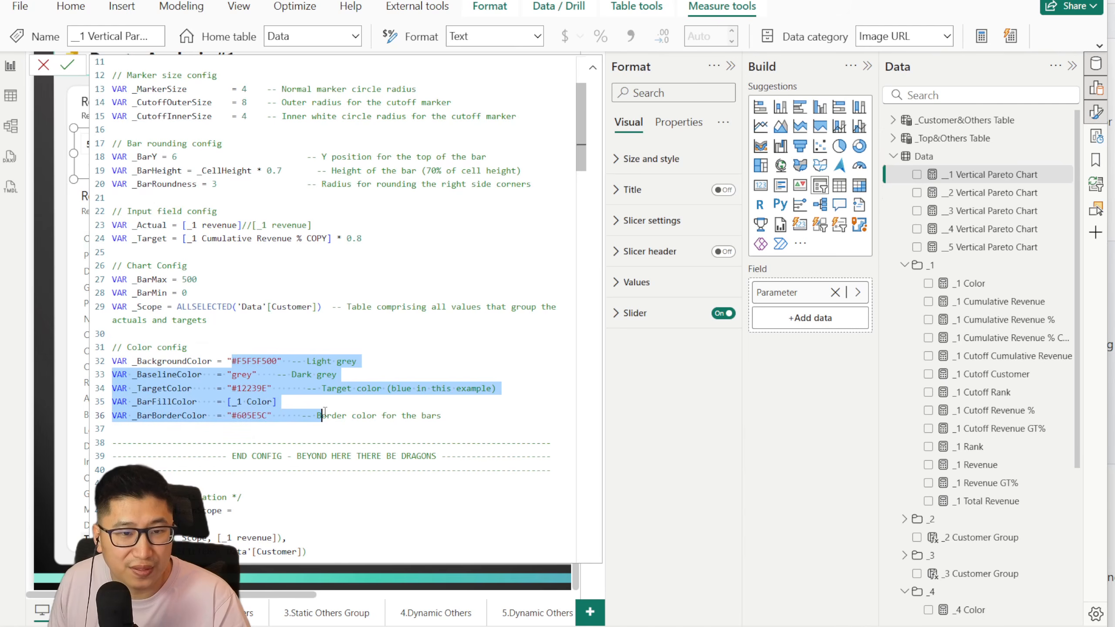
pyautogui.click(402, 416)
pyautogui.click(281, 361)
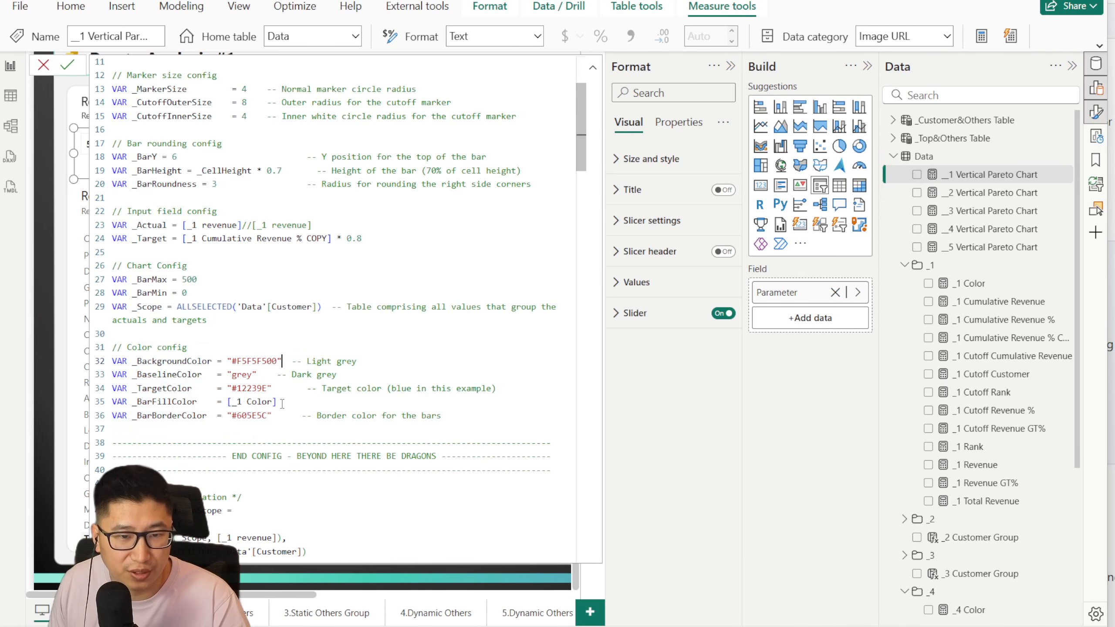
pyautogui.click(44, 66)
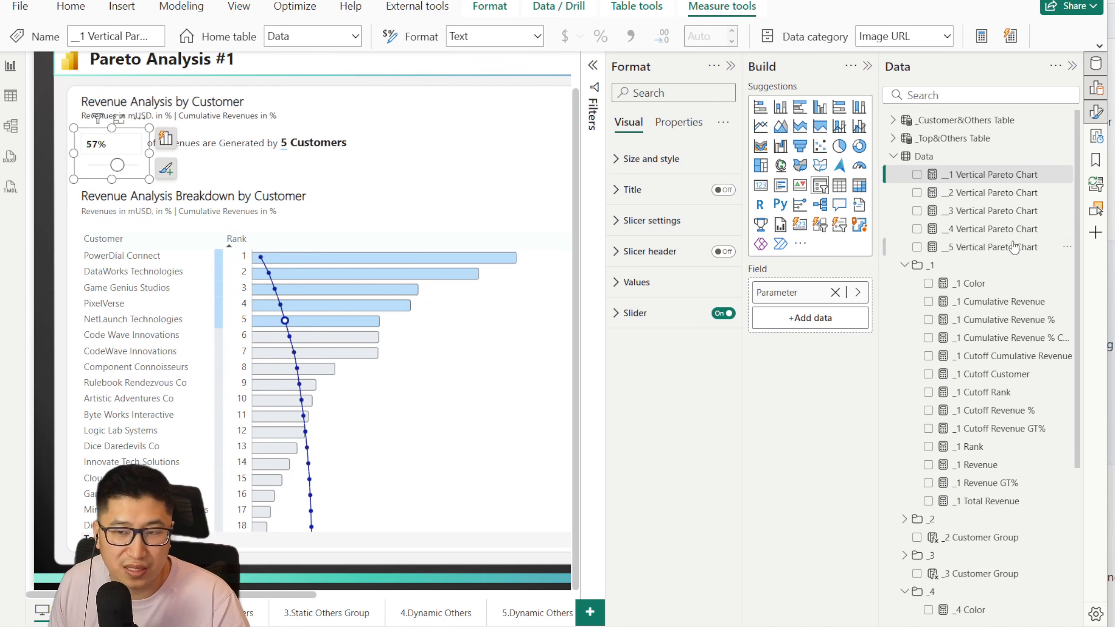
pyautogui.click(988, 193)
pyautogui.click(979, 175)
pyautogui.scroll(-3, 237, 413)
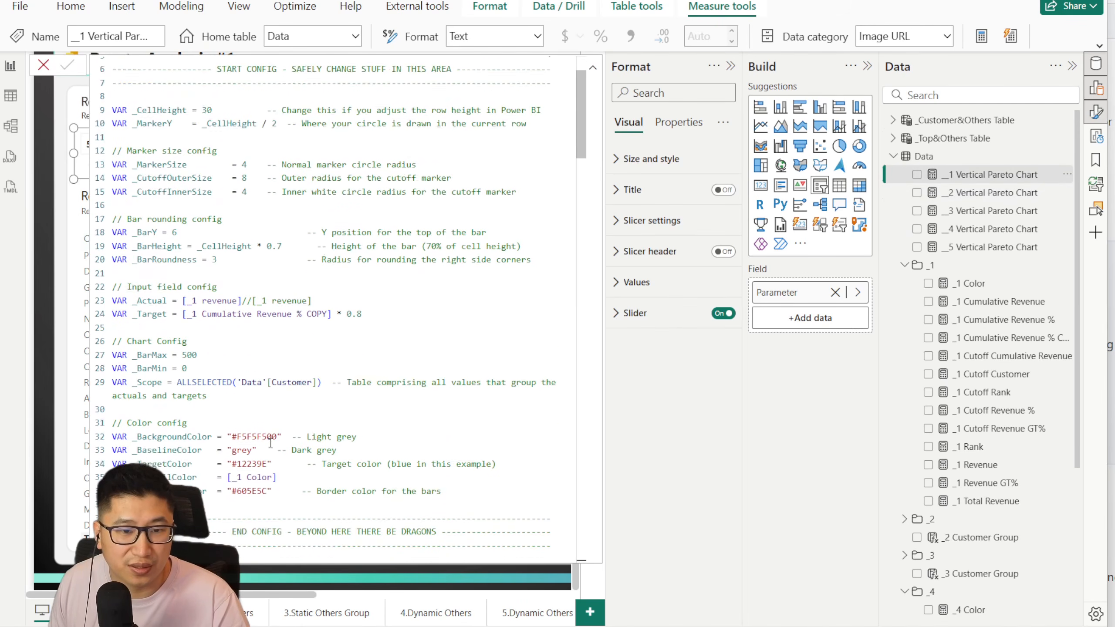
pyautogui.doubleClick(238, 414)
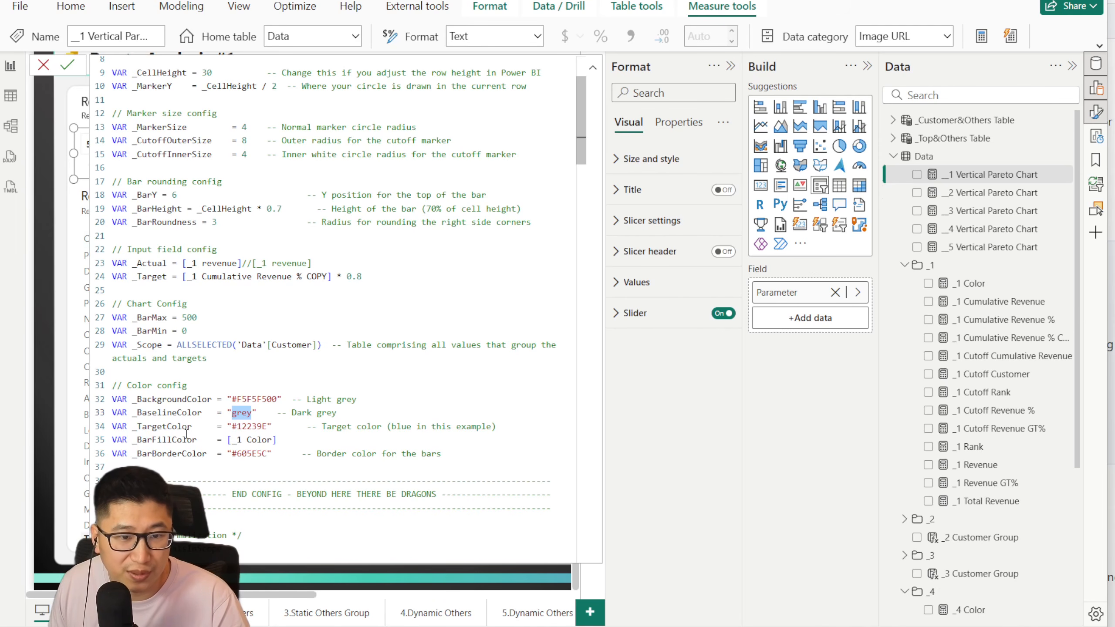
pyautogui.click(43, 65)
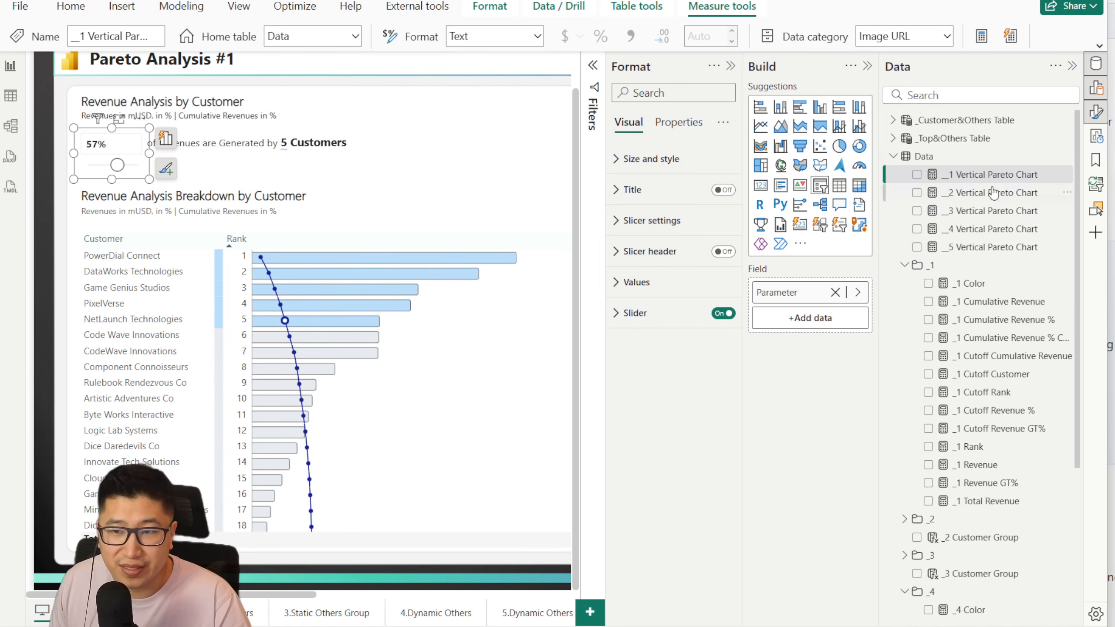
# Step: Inspect the color rule in the _1 Color measure and its use as _BarFillColor in the __1 Vertical Pareto Chart measure
pyautogui.click(979, 285)
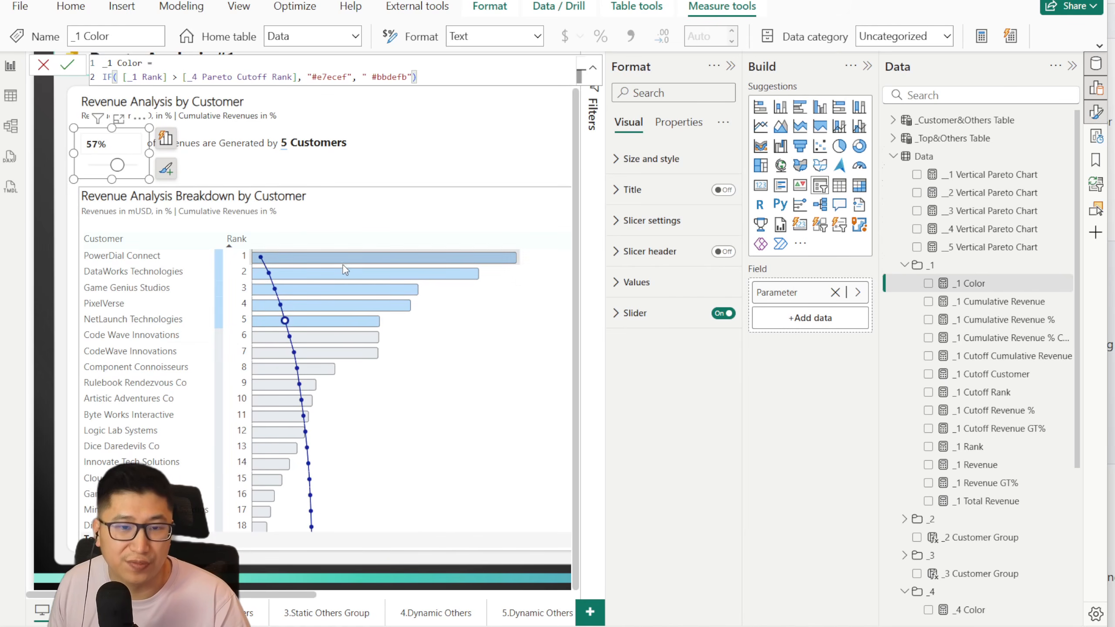
pyautogui.doubleClick(333, 76)
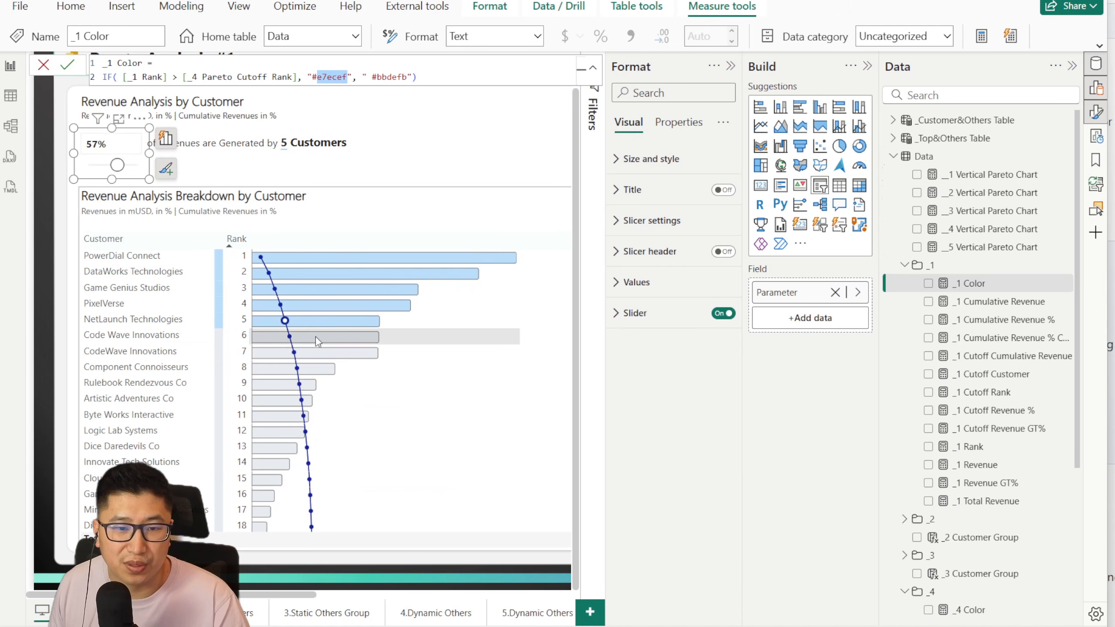
pyautogui.click(1009, 178)
pyautogui.moveTo(282, 439); pyautogui.dragTo(233, 439)
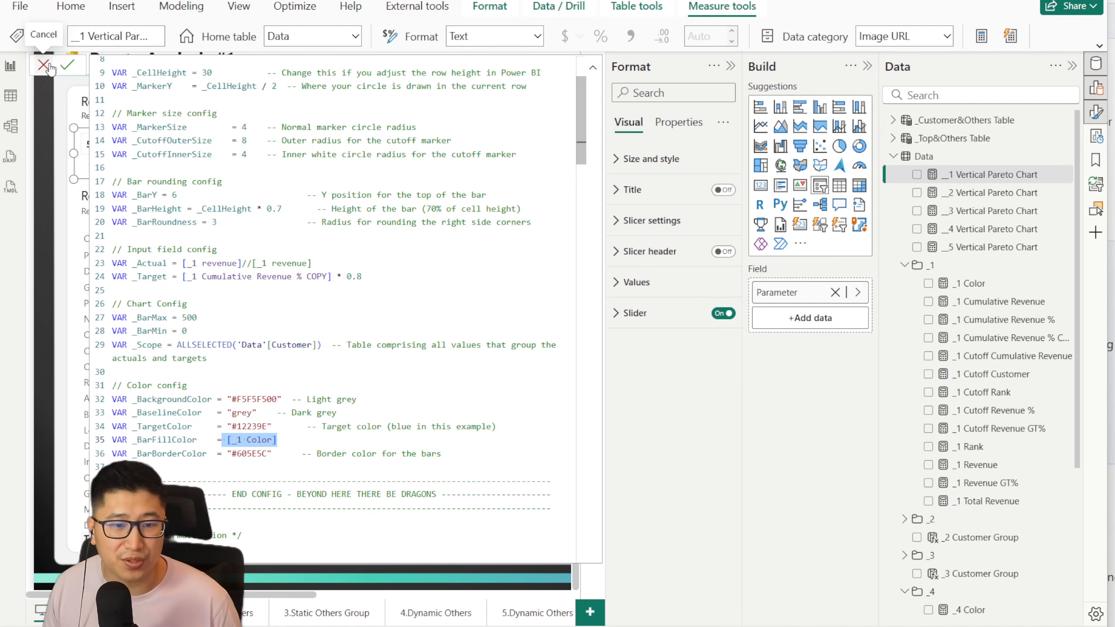
pyautogui.scroll(-3, 352, 349)
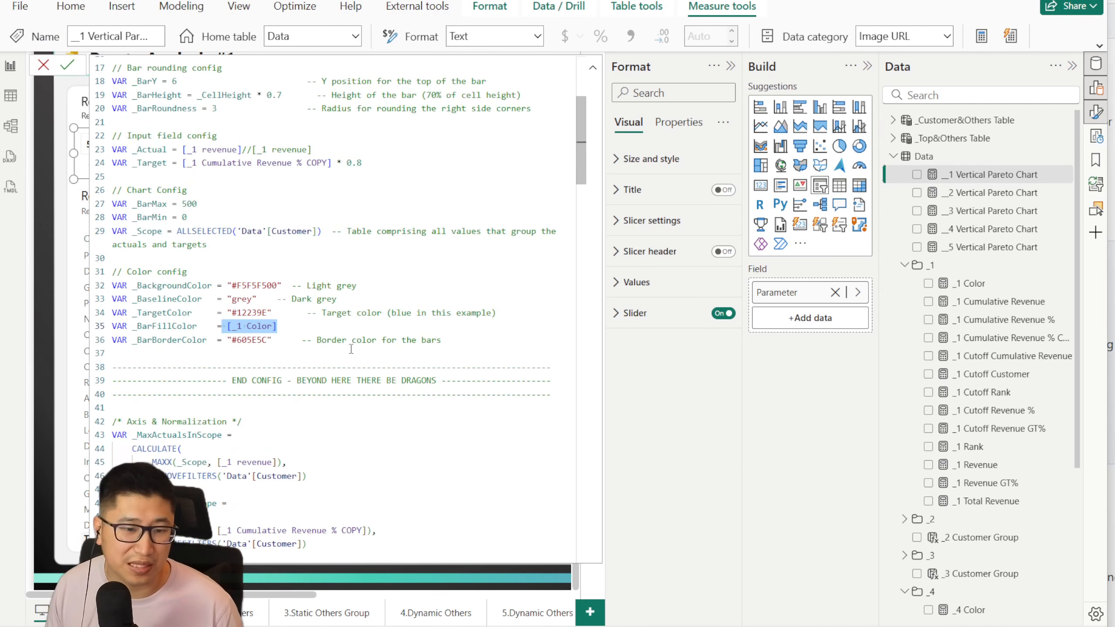
pyautogui.click(45, 74)
# Step: Examine the axis and normalization variables _MaxActualsInScope, _MaxTargetInScope and _AxisMax in the __1 Vertical Pareto Chart measure, then look over the chart
pyautogui.click(983, 176)
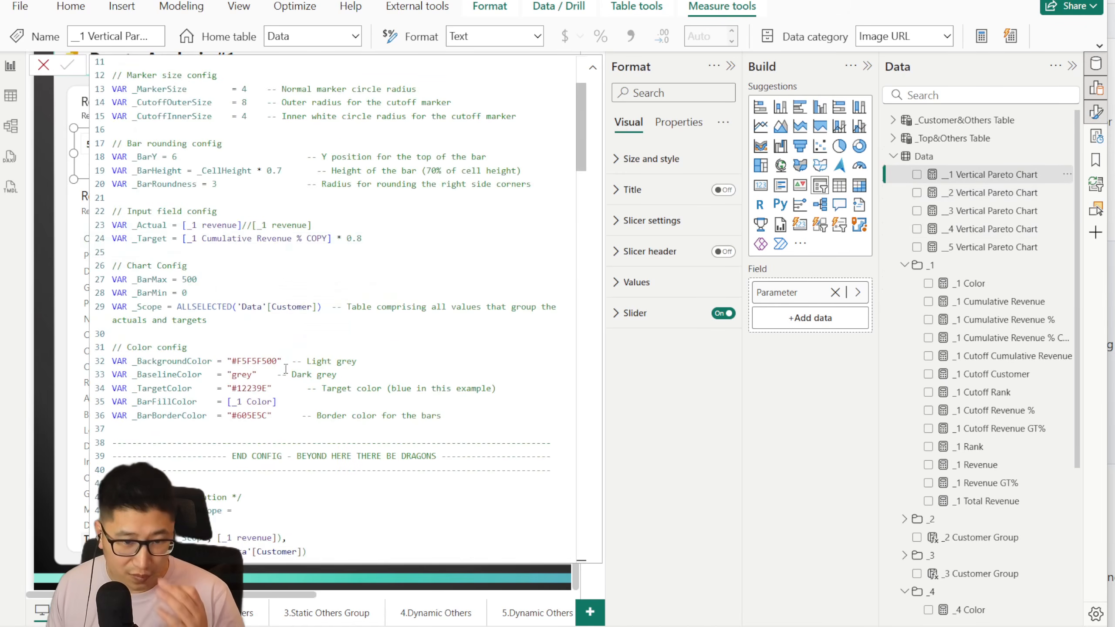
pyautogui.scroll(-6, 286, 368)
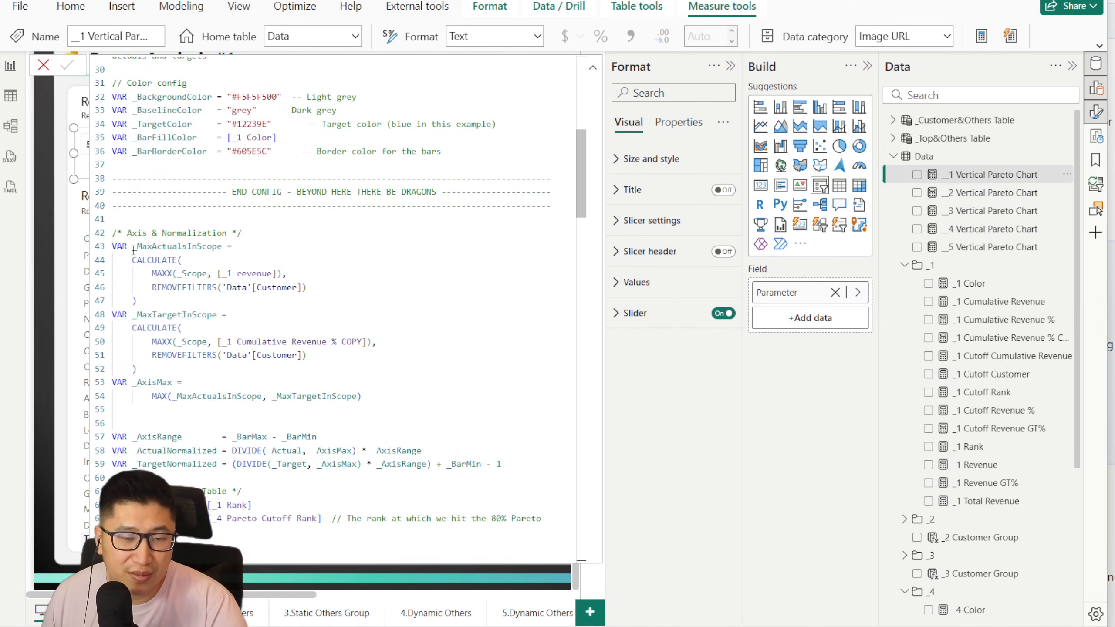
pyautogui.moveTo(114, 247); pyautogui.dragTo(329, 294)
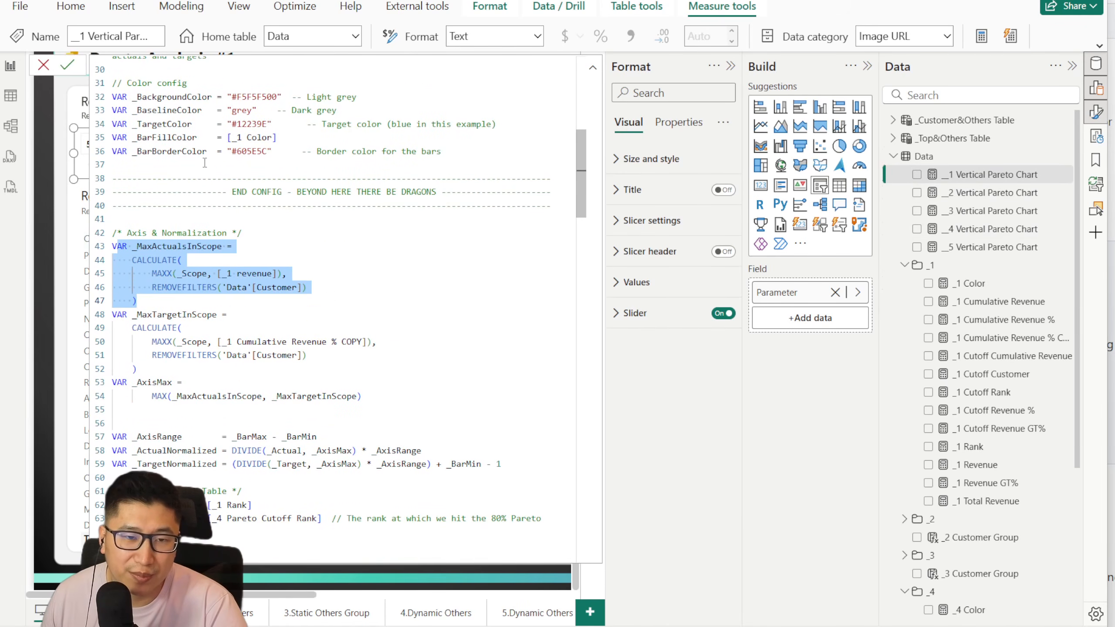
pyautogui.moveTo(368, 397); pyautogui.dragTo(202, 307)
pyautogui.click(336, 357)
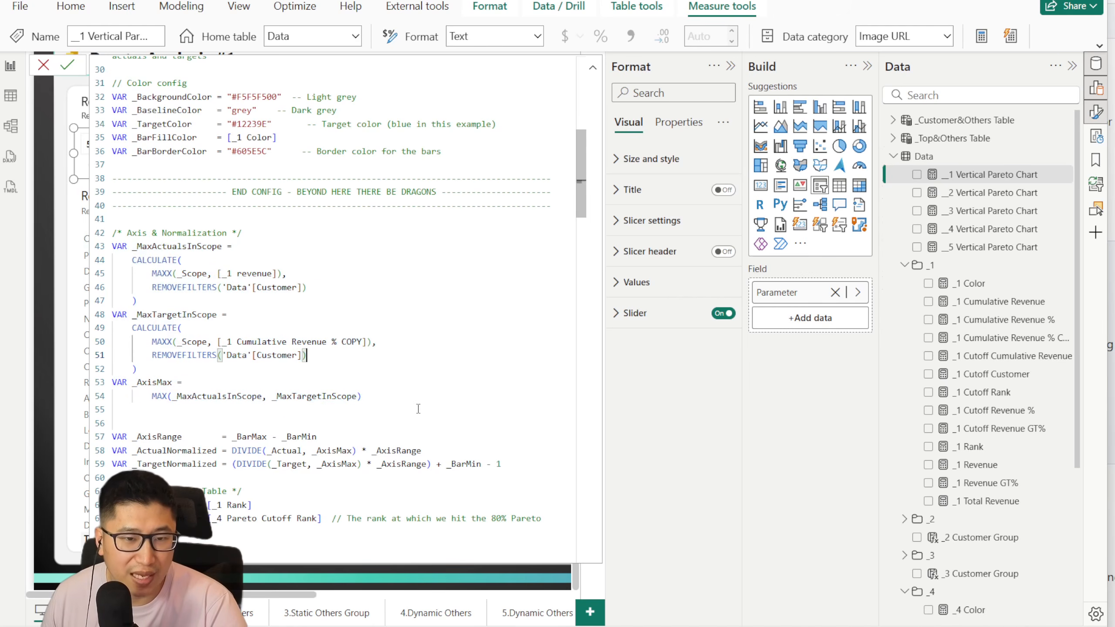
pyautogui.moveTo(418, 409); pyautogui.dragTo(106, 386)
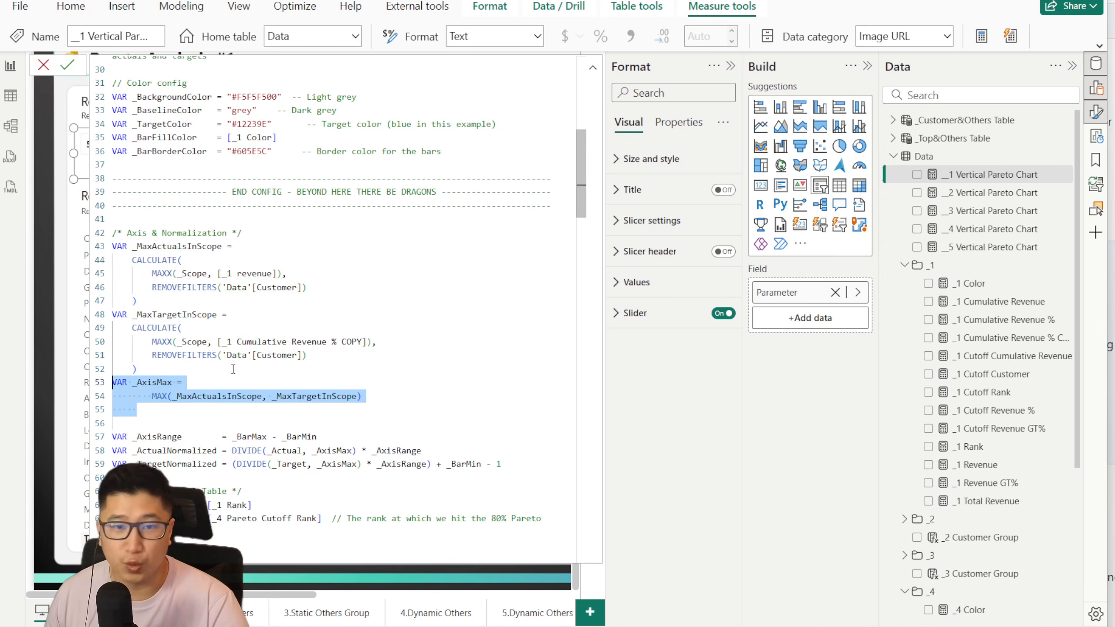
pyautogui.scroll(-1, 321, 370)
pyautogui.doubleClick(147, 345)
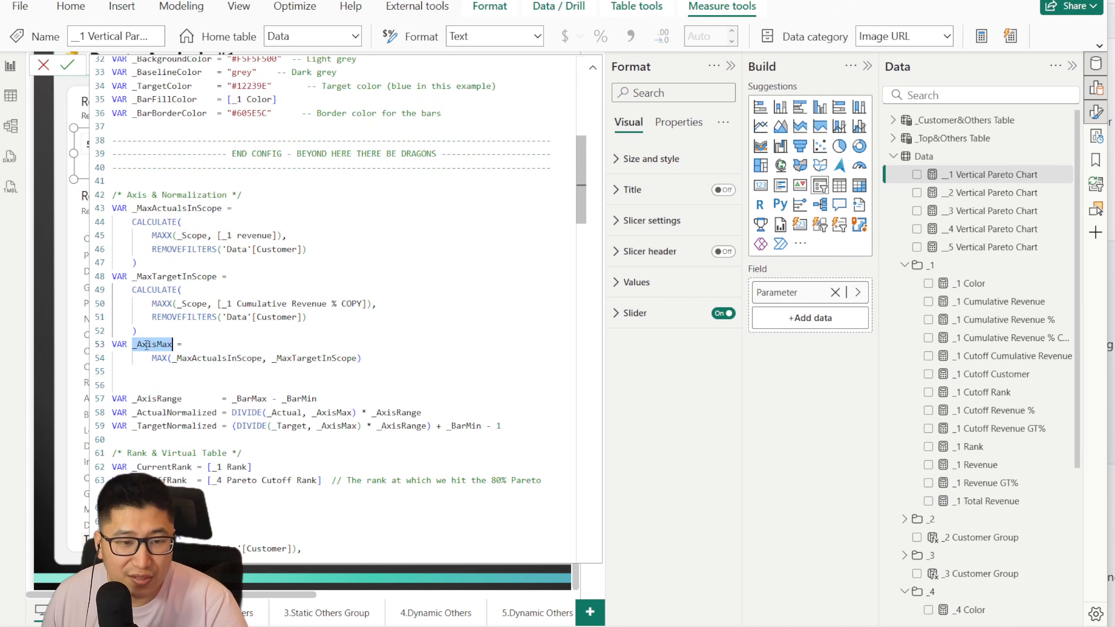
pyautogui.click(44, 65)
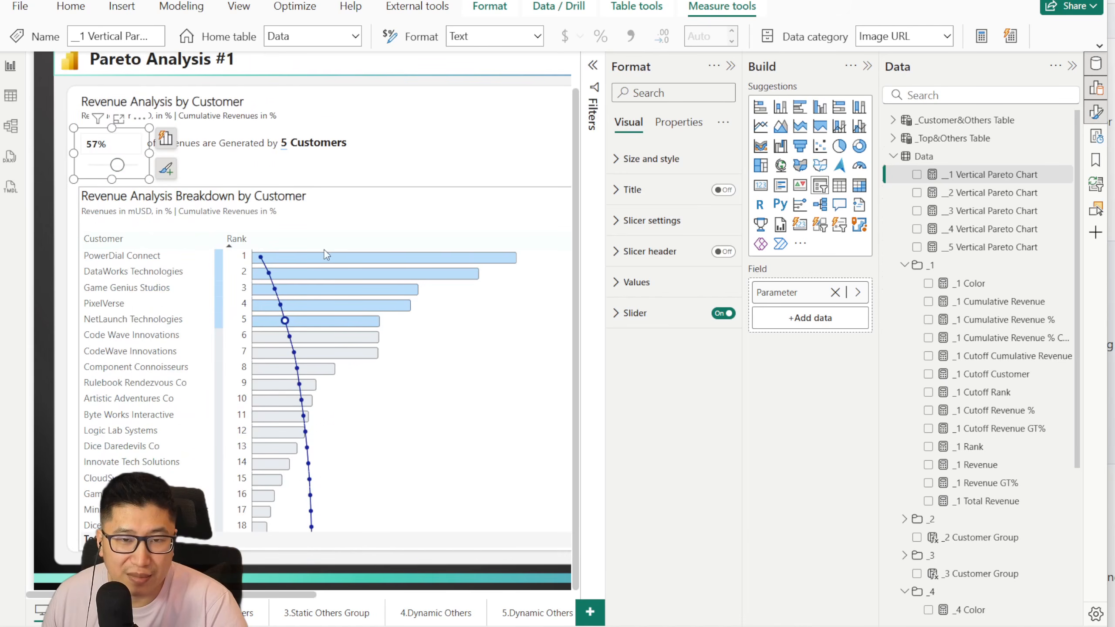
pyautogui.scroll(-1, 522, 281)
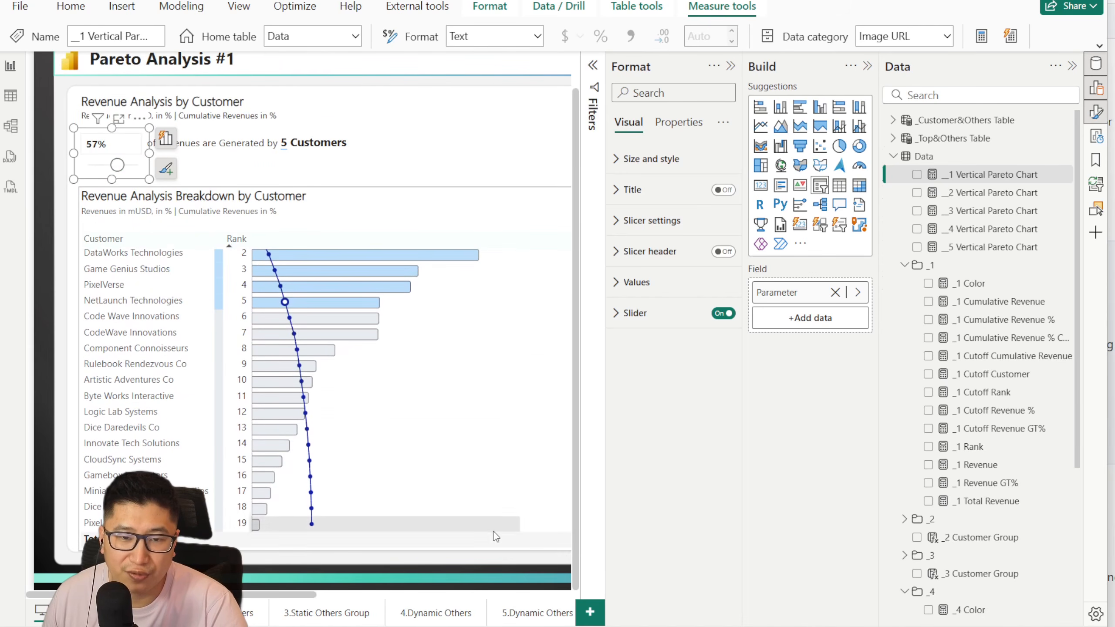
# Step: Open the __1 Vertical Pareto Chart measure and examine its _AxisRange, _ActualNormalized and _TargetNormalized variables below the config area
pyautogui.scroll(1, 396, 322)
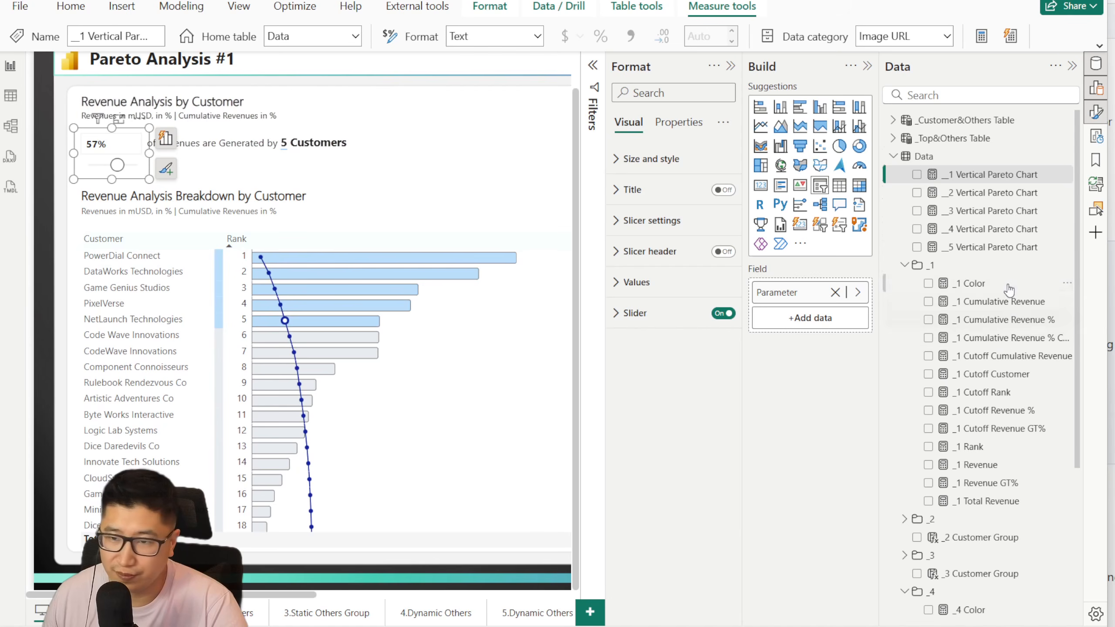
pyautogui.click(980, 175)
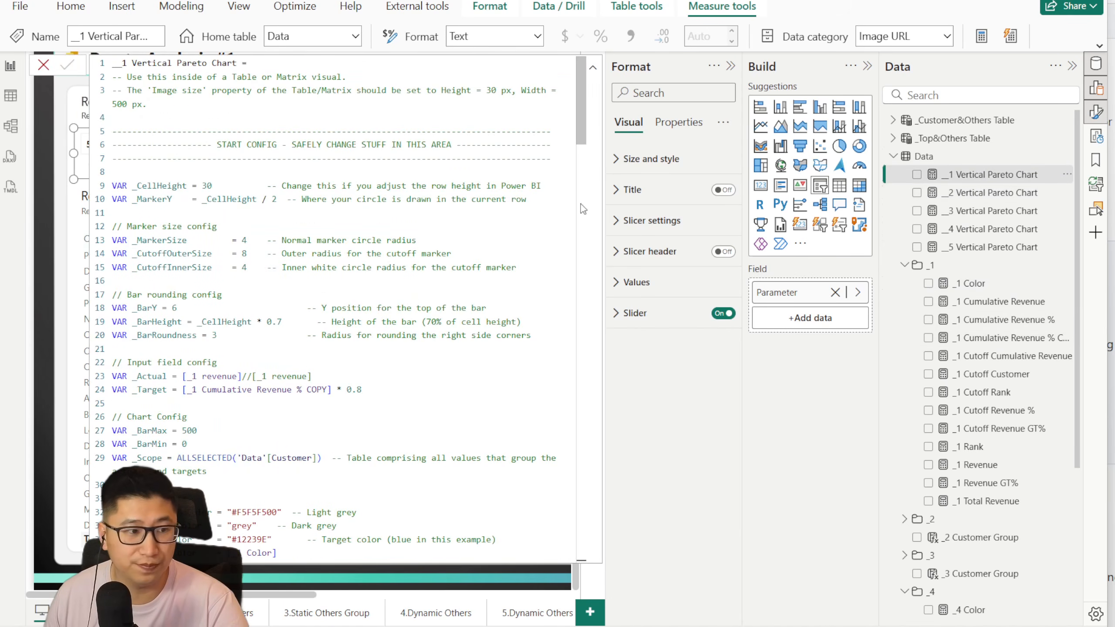
pyautogui.scroll(-5, 345, 258)
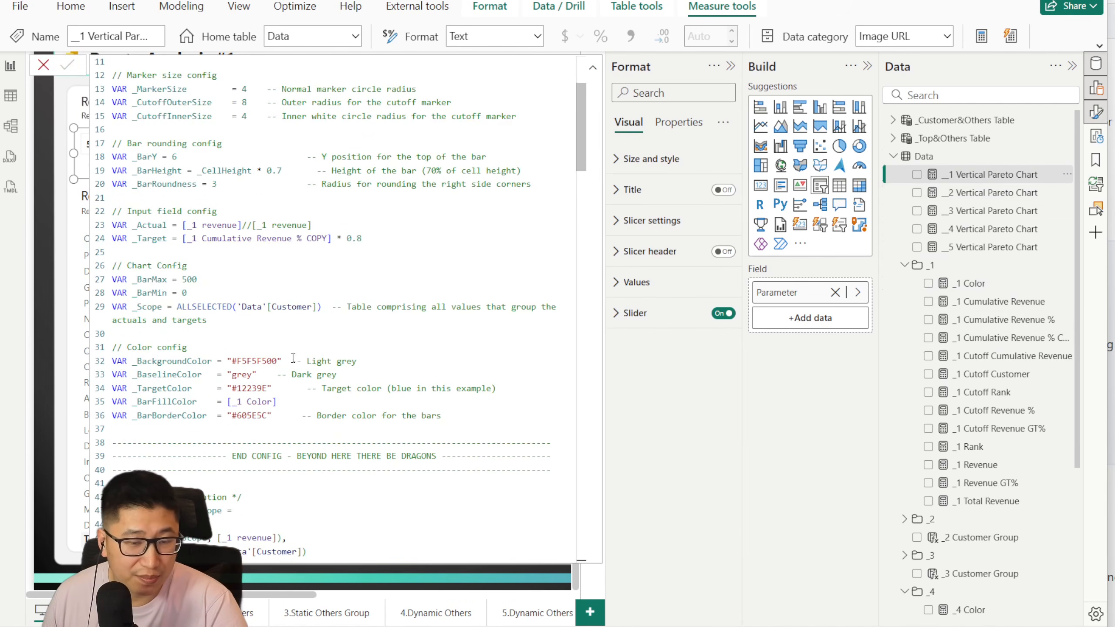
pyautogui.scroll(-9, 290, 366)
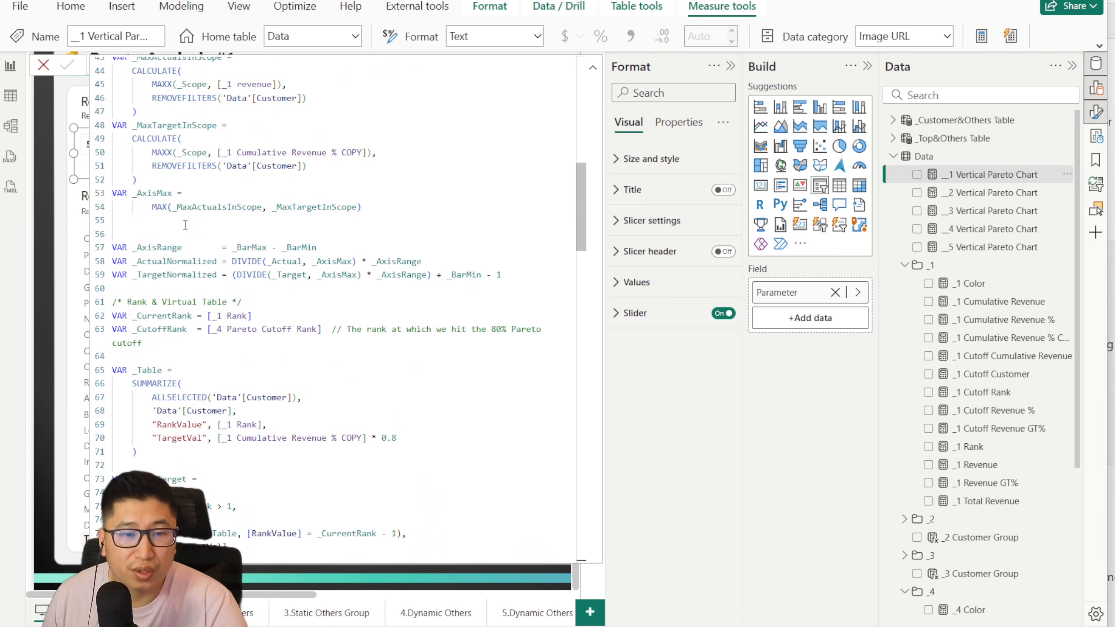
pyautogui.scroll(3, 186, 225)
pyautogui.scroll(-2, 228, 314)
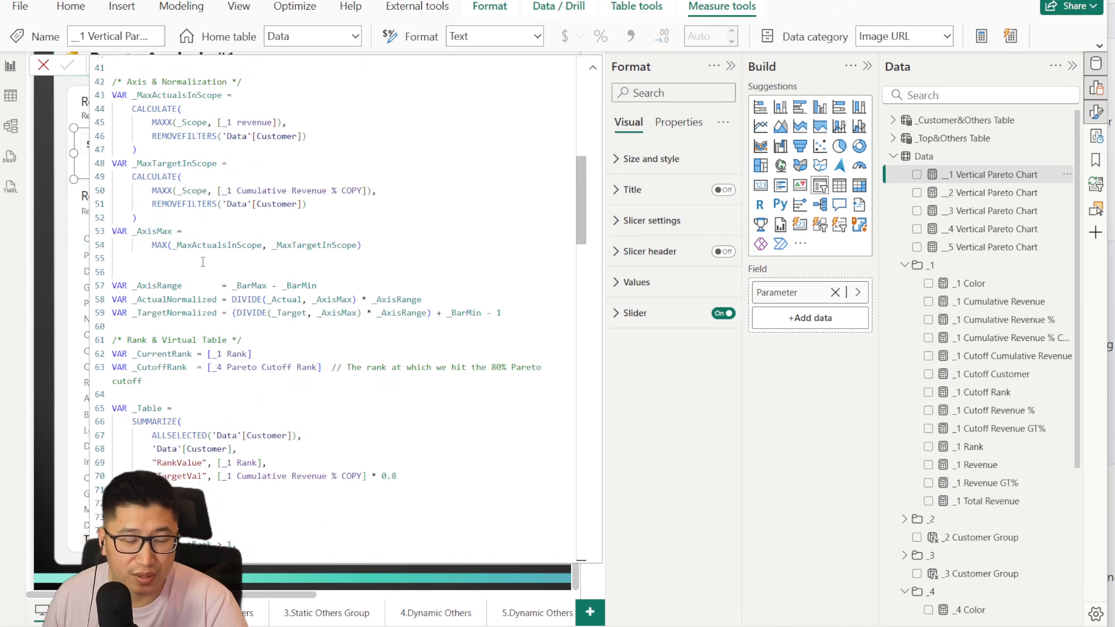
pyautogui.scroll(-1, 203, 262)
pyautogui.scroll(-3, 206, 273)
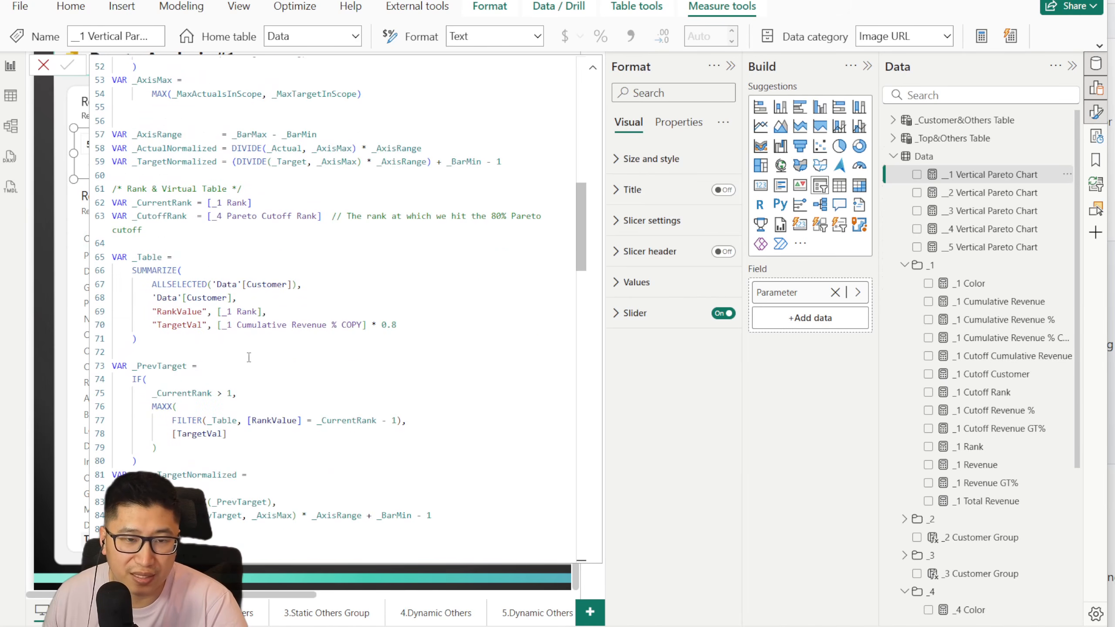
# Step: Examine the _Table virtual table and the _PrevTarget and _NextTarget variables, then close the measure without changes and compare with the chart's line
pyautogui.moveTo(249, 358); pyautogui.dragTo(115, 256)
pyautogui.scroll(-3, 292, 268)
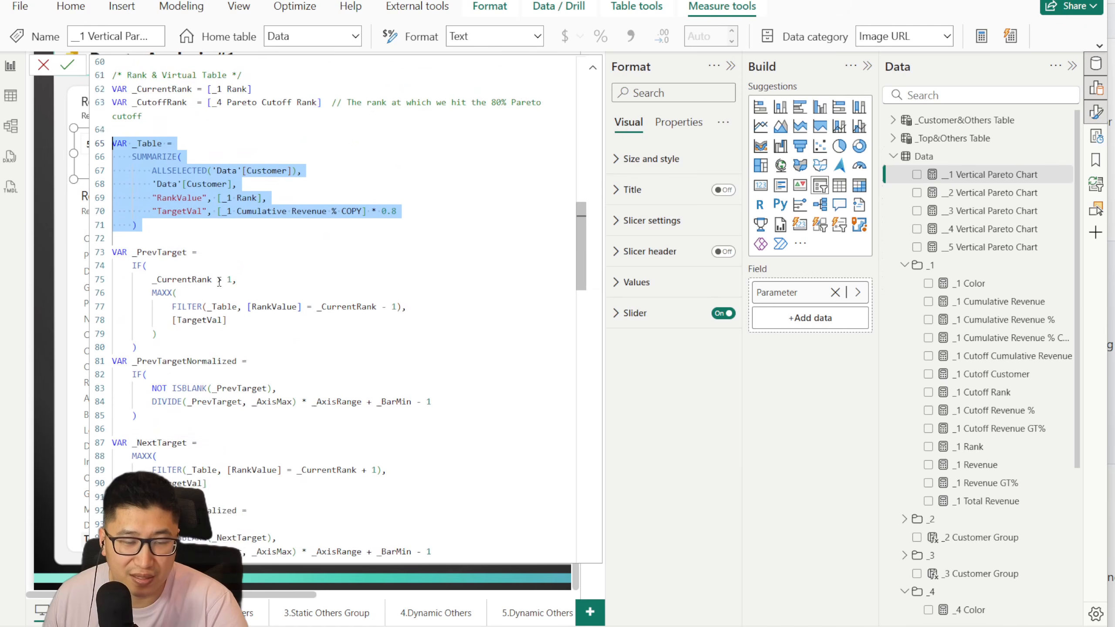
pyautogui.scroll(-1, 219, 281)
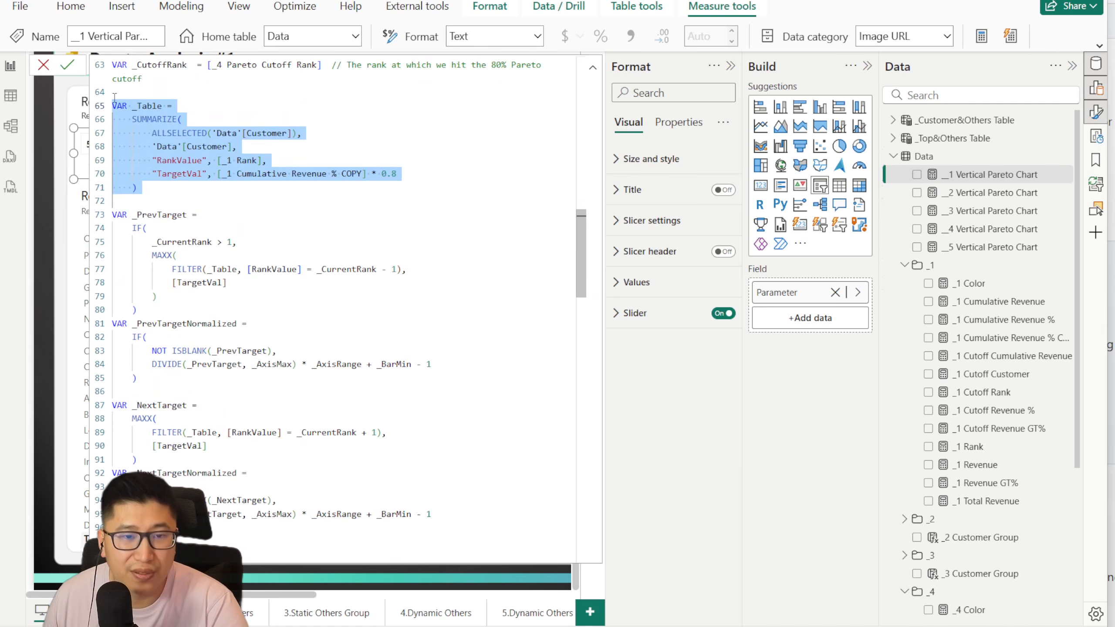
pyautogui.click(44, 66)
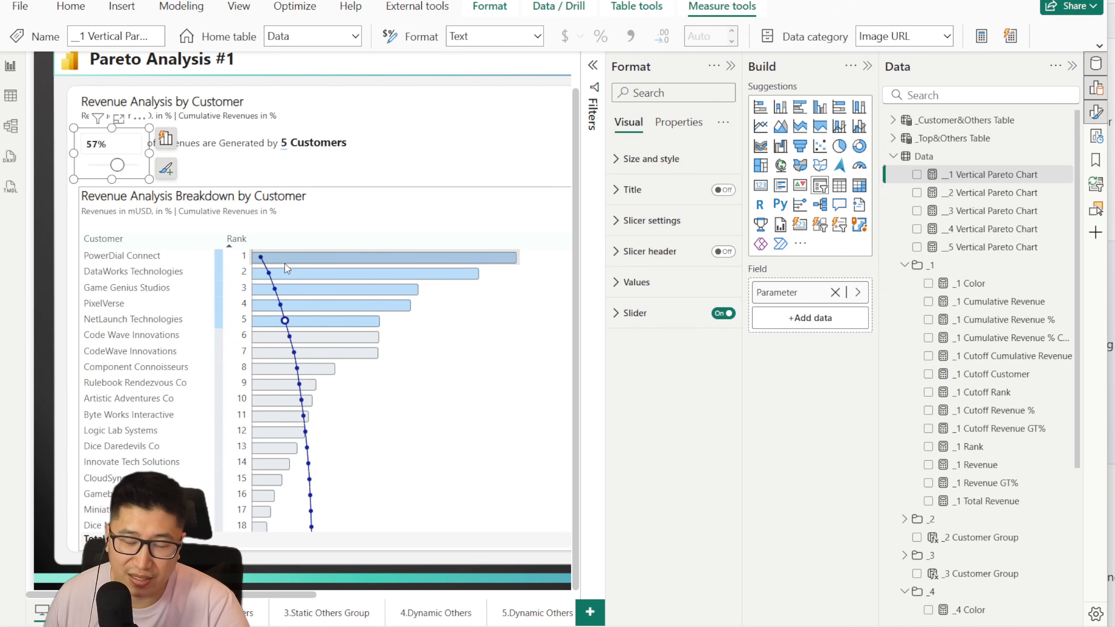
pyautogui.scroll(-1, 277, 257)
pyautogui.scroll(1, 297, 289)
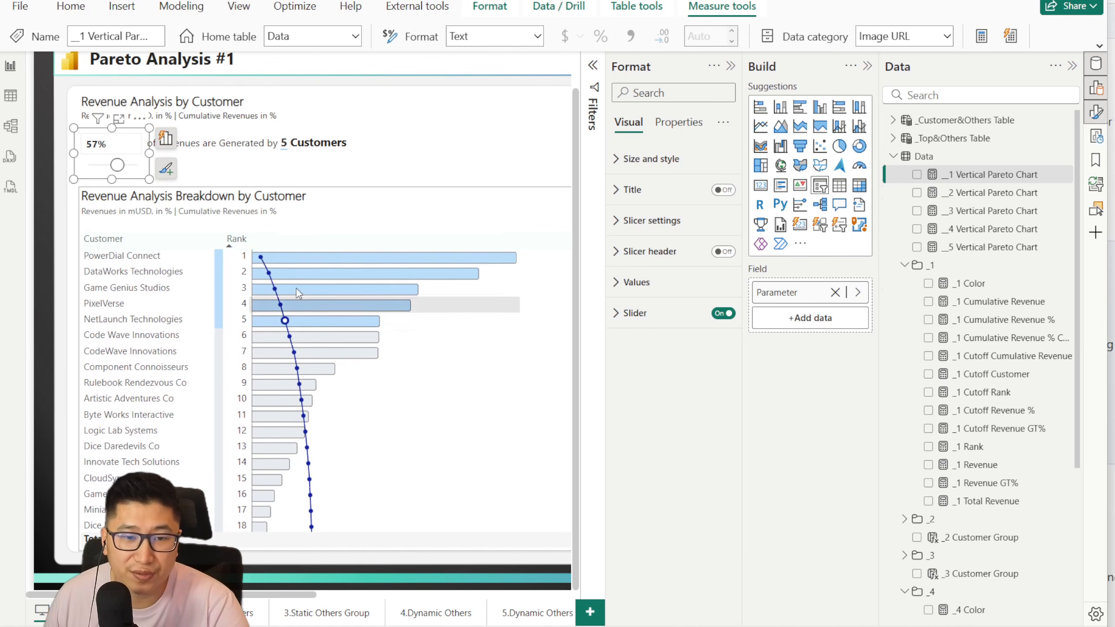
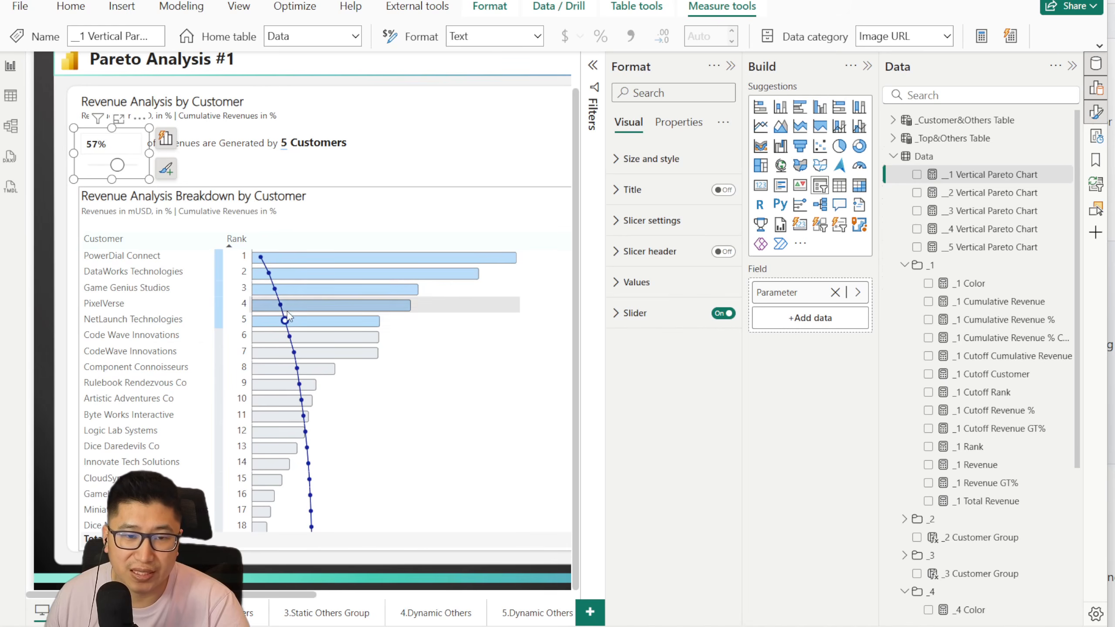
# Step: Remove the blank spacer value before Rank from the breakdown matrix and place Rank after the vertical Pareto chart column
pyautogui.scroll(1, 316, 431)
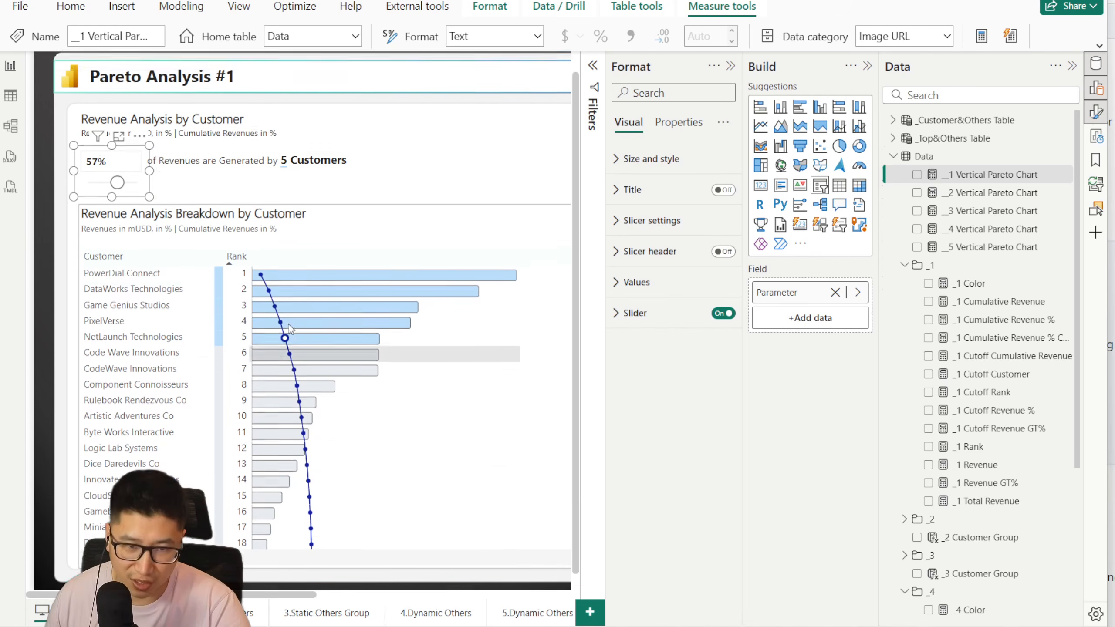
pyautogui.scroll(-1, 316, 290)
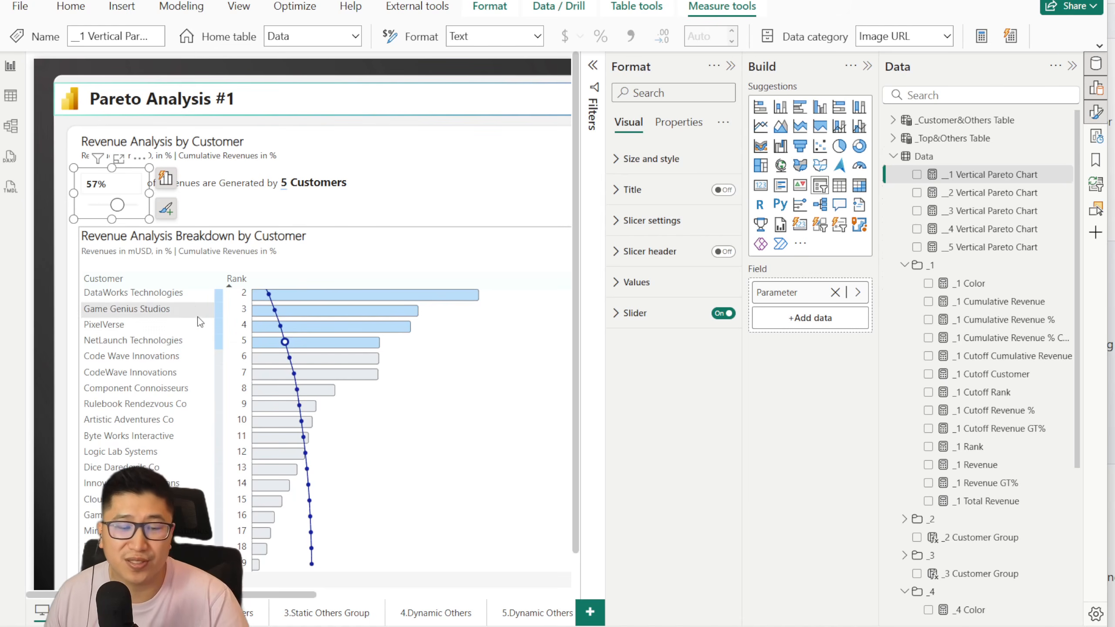
pyautogui.scroll(-3, 199, 321)
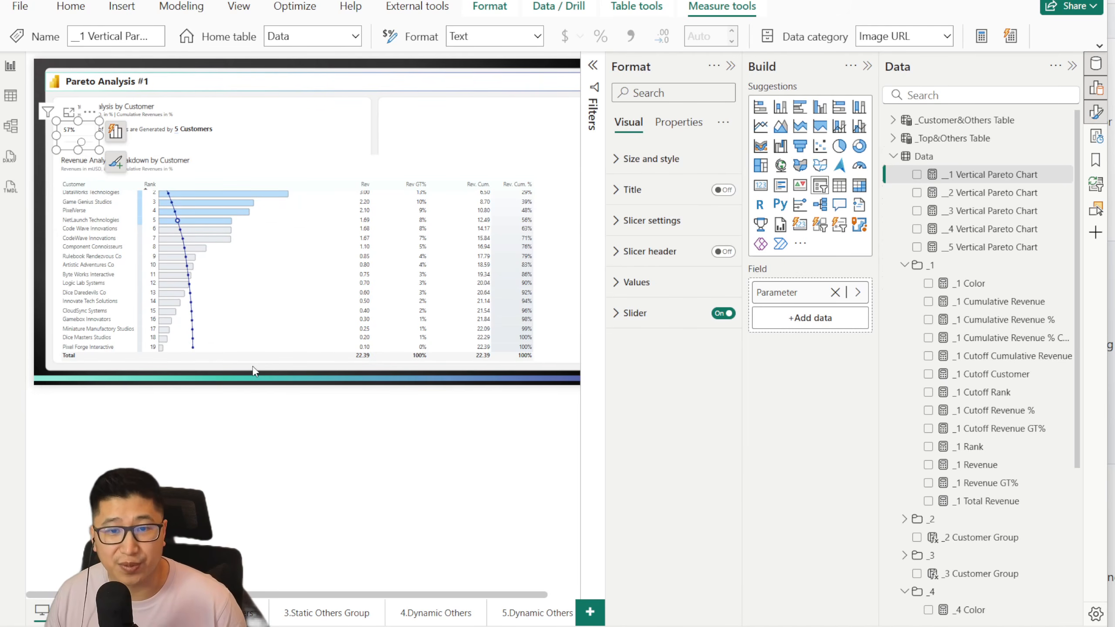
pyautogui.click(242, 162)
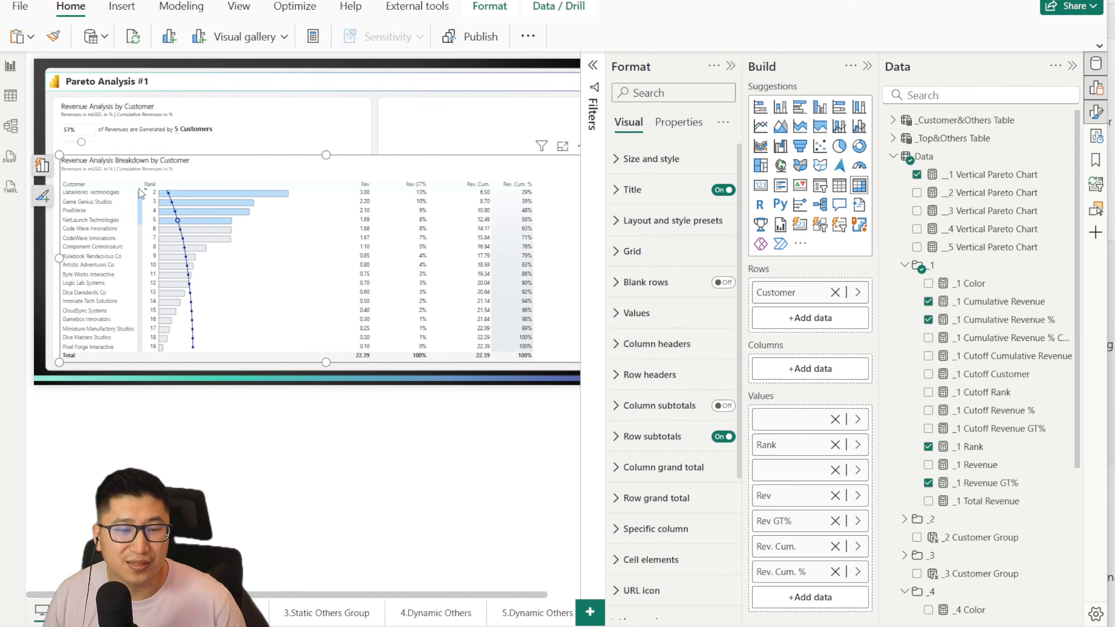
pyautogui.click(834, 419)
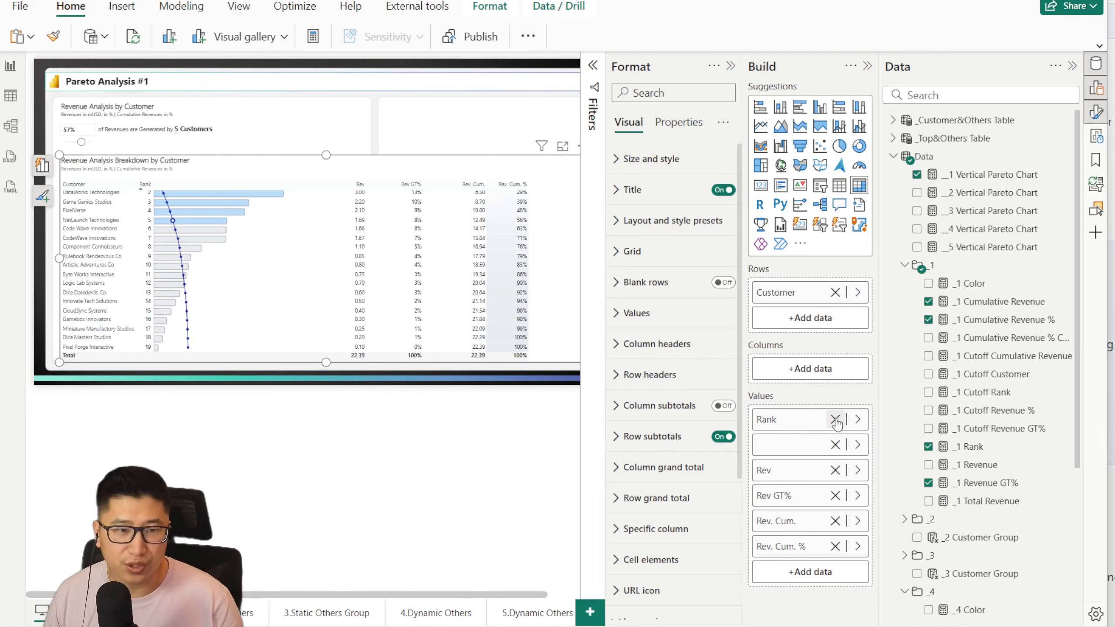
pyautogui.scroll(1, 149, 207)
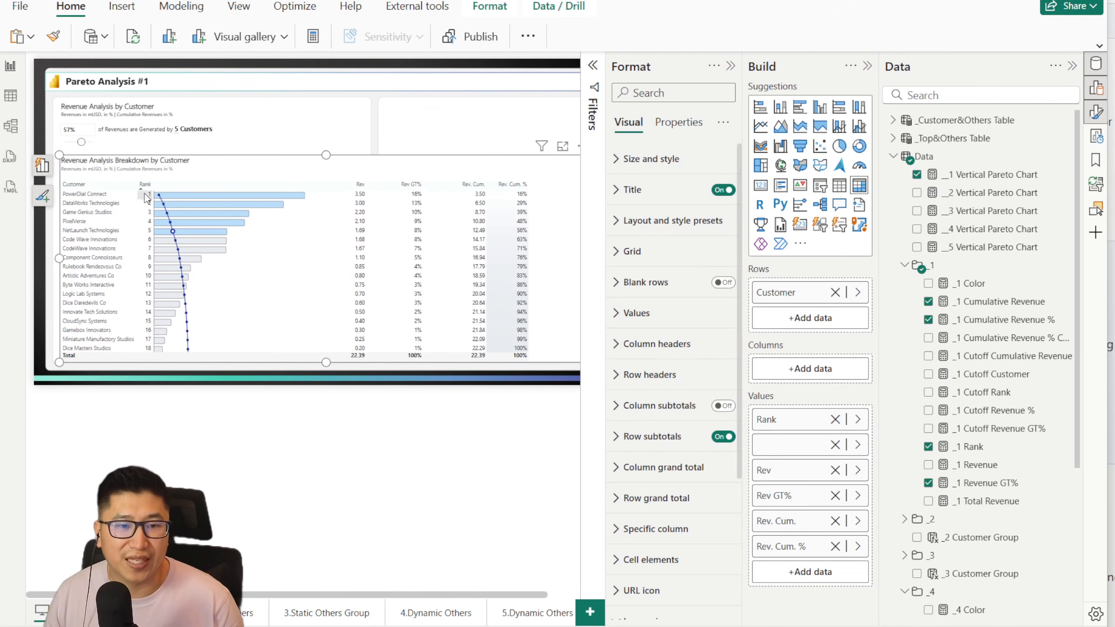
pyautogui.moveTo(777, 420); pyautogui.dragTo(788, 461)
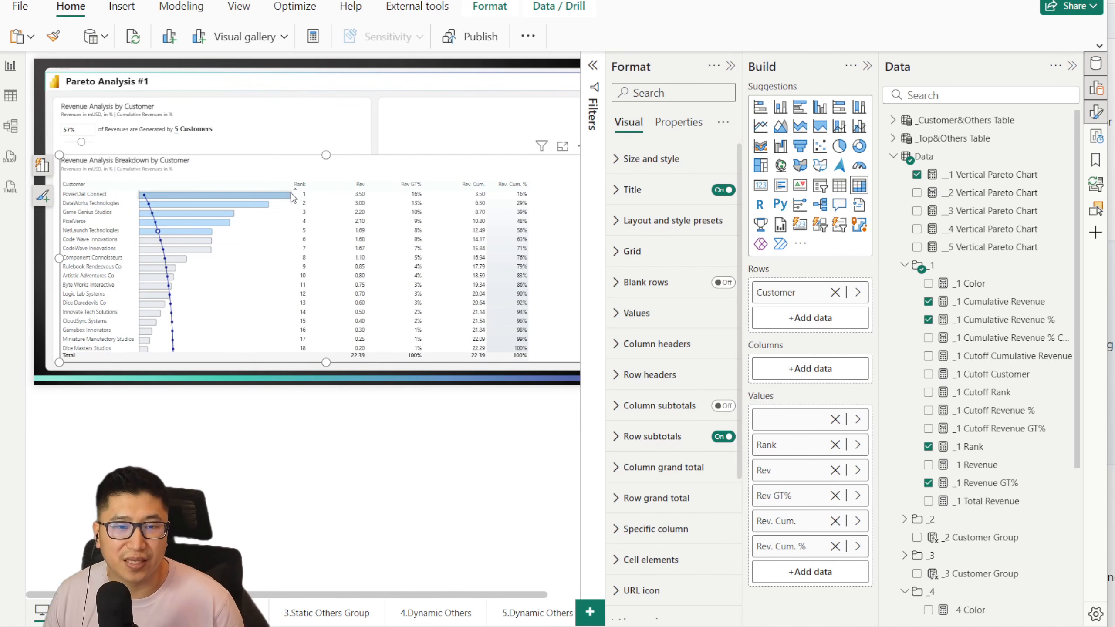
pyautogui.moveTo(295, 185); pyautogui.dragTo(308, 190)
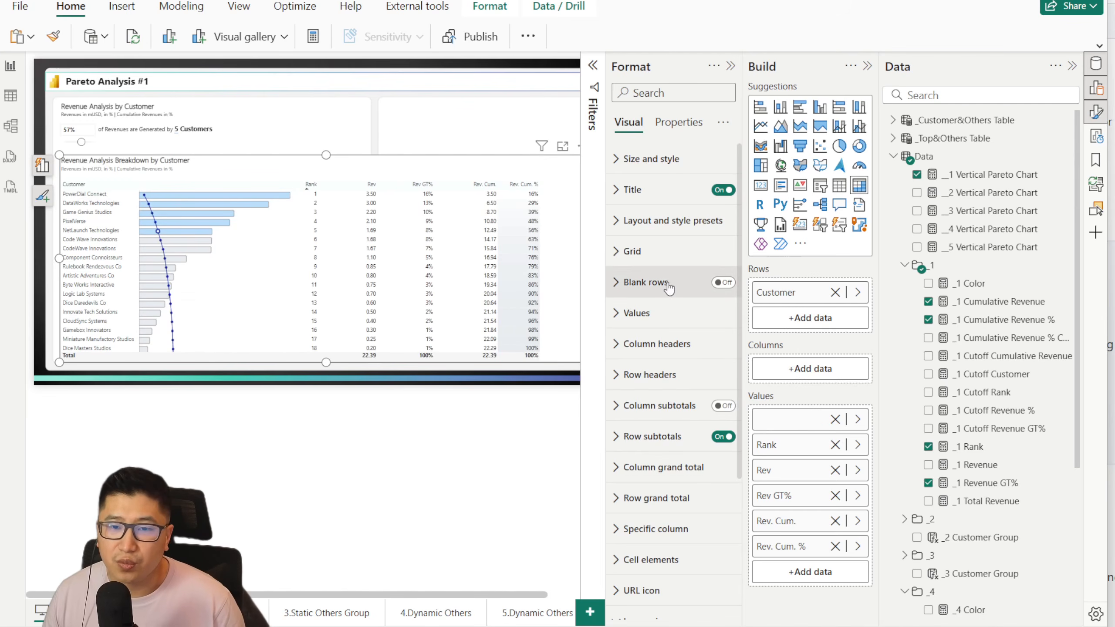
# Step: Right-align the matrix's row header text and widen the Rank column to leave more space after the bars
pyautogui.click(676, 381)
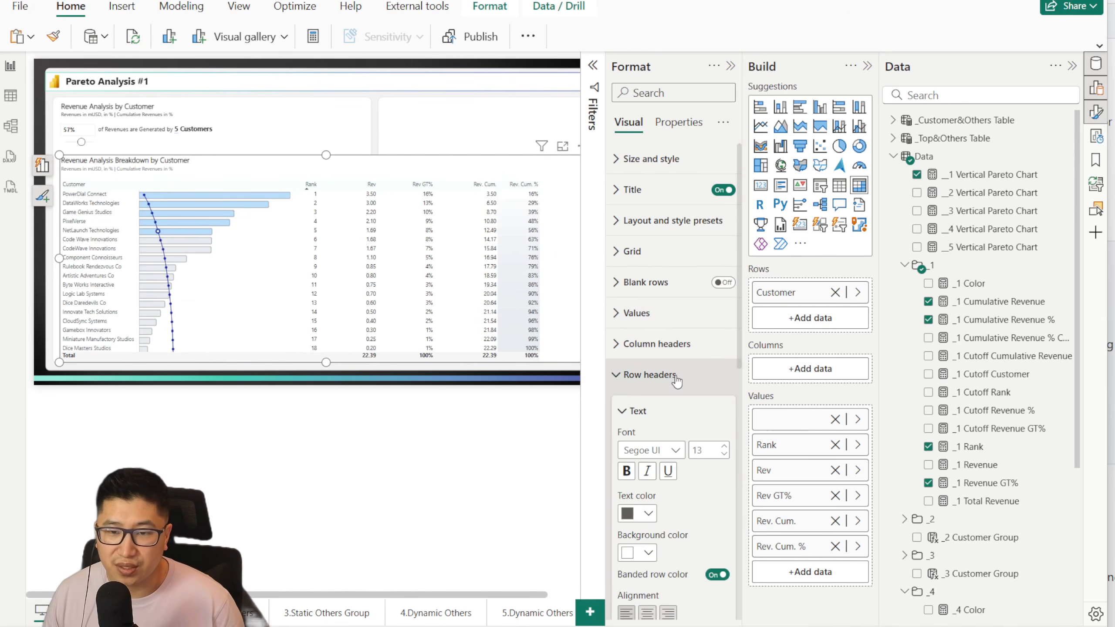
pyautogui.scroll(-3, 687, 455)
pyautogui.click(668, 463)
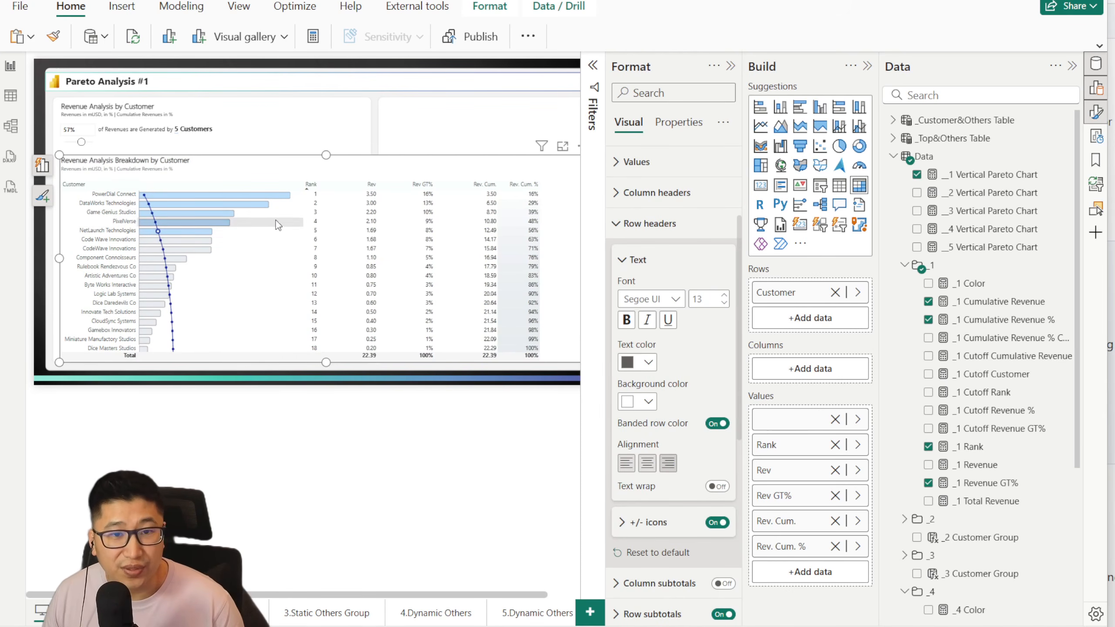
pyautogui.moveTo(302, 186); pyautogui.dragTo(331, 186)
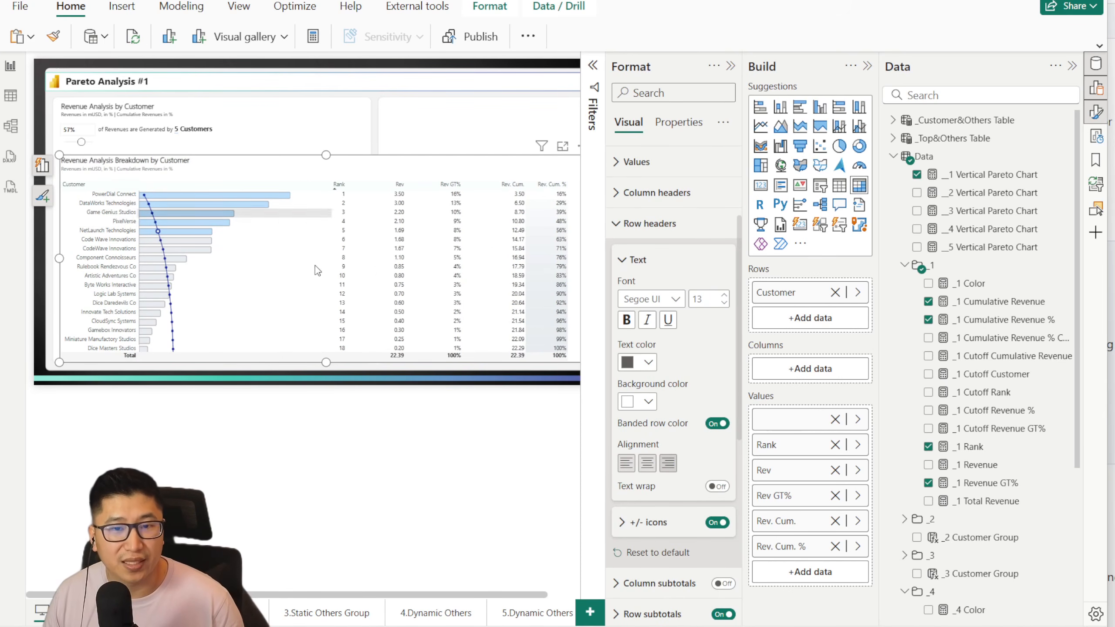
pyautogui.click(311, 453)
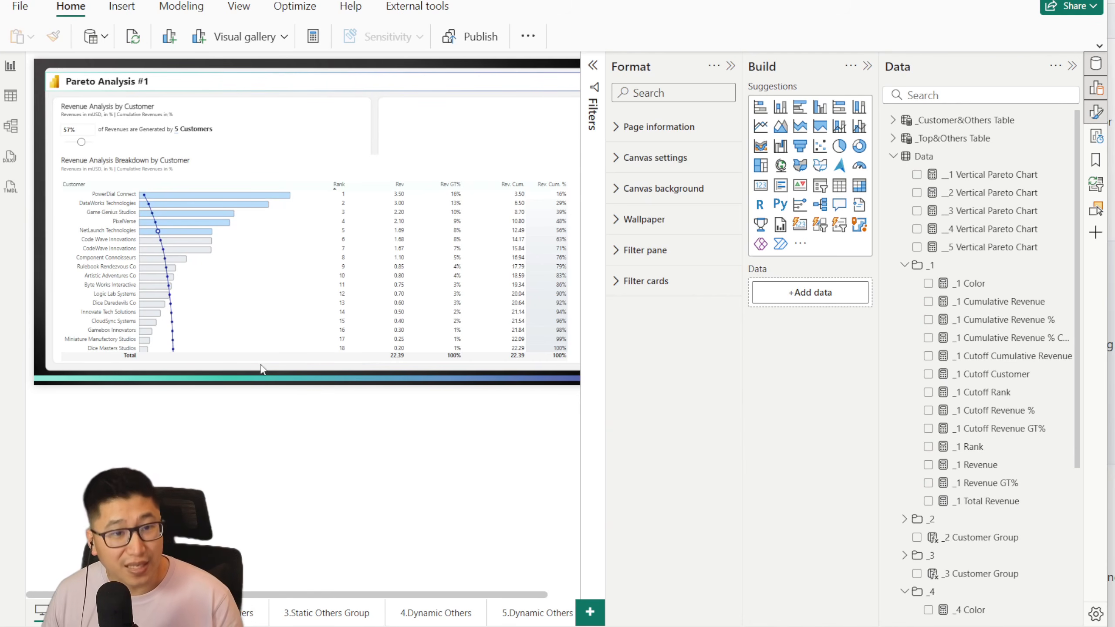
pyautogui.scroll(-1, 332, 246)
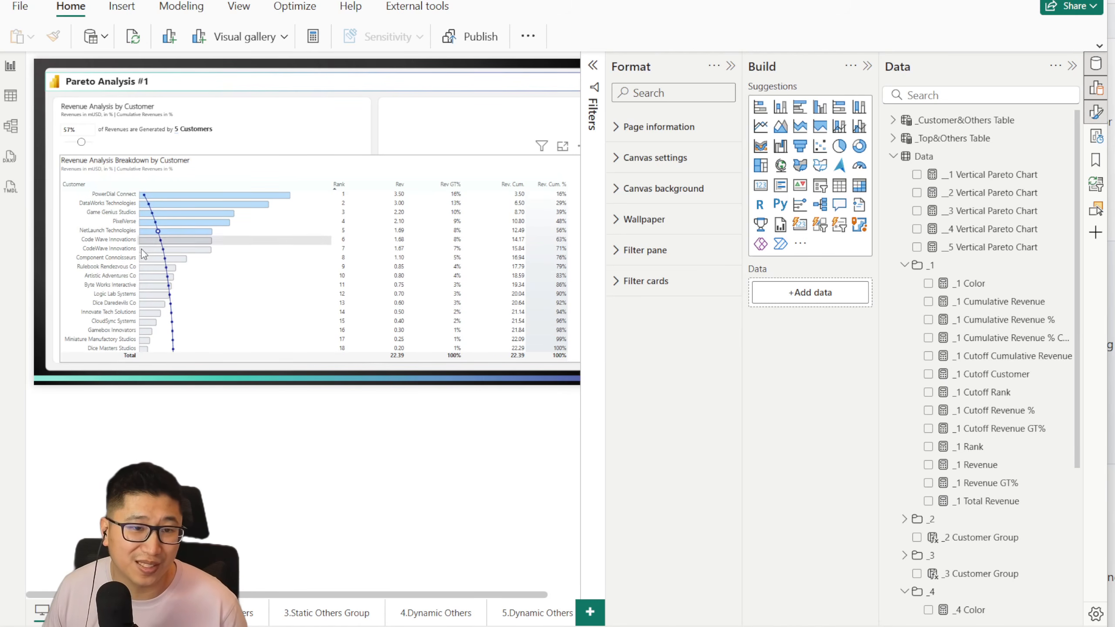
# Step: Try applying the breakdown matrix's row grand total formatting to its labels
pyautogui.click(509, 169)
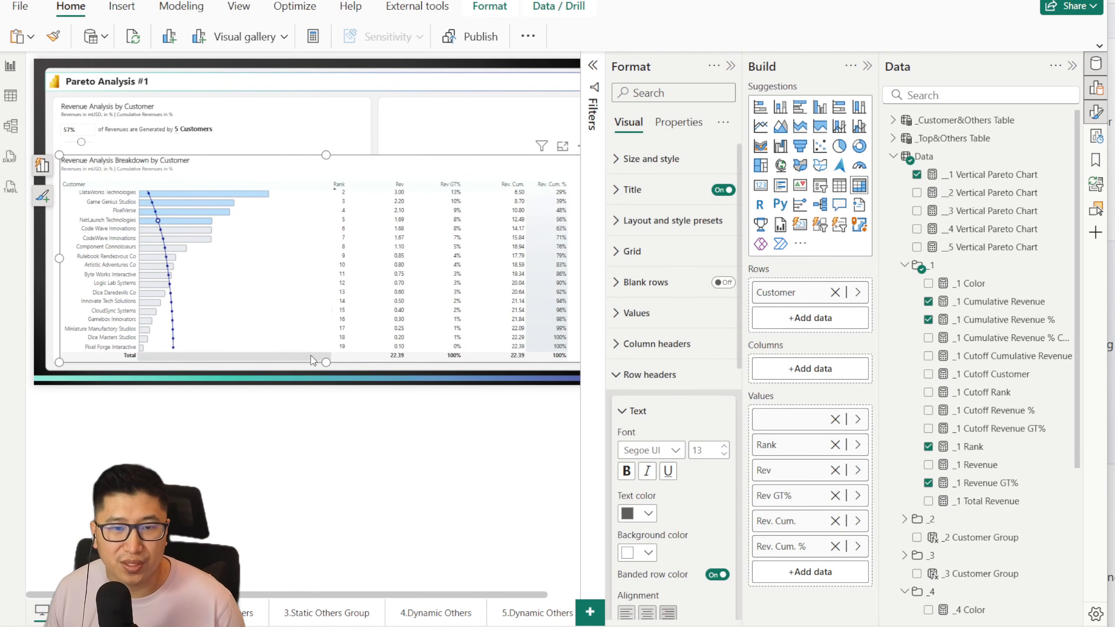
pyautogui.click(649, 374)
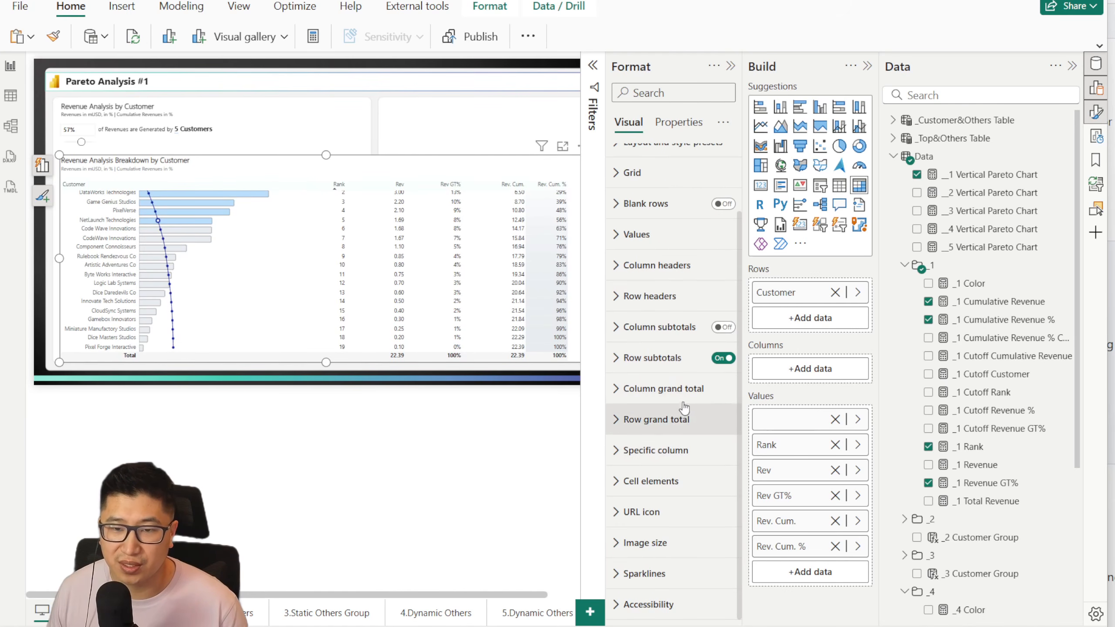
pyautogui.click(681, 418)
pyautogui.click(720, 389)
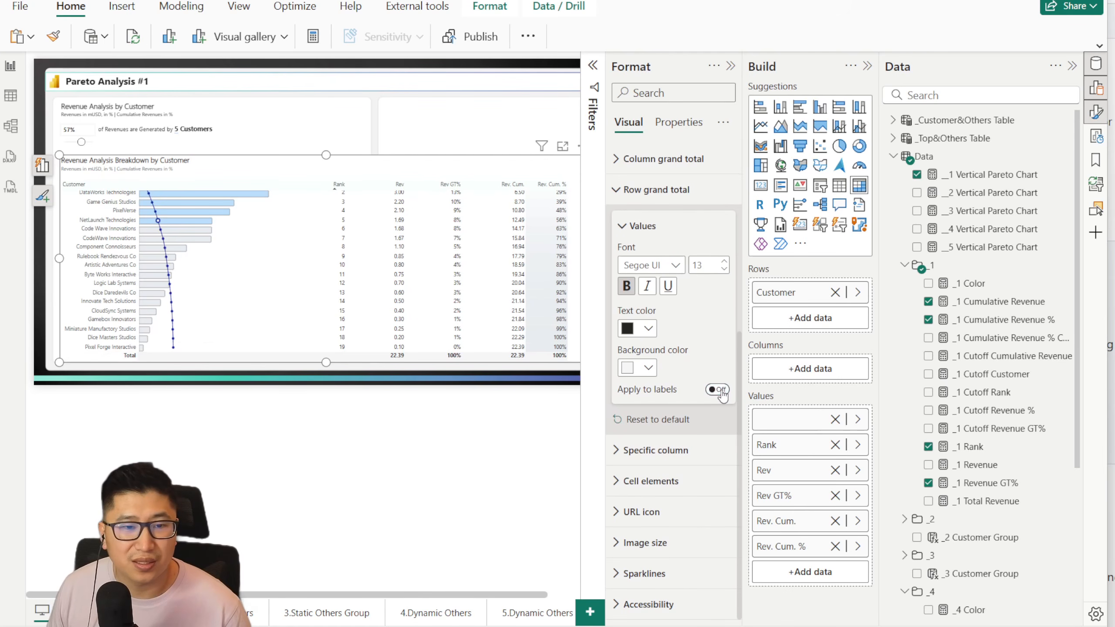
pyautogui.click(720, 390)
pyautogui.click(718, 391)
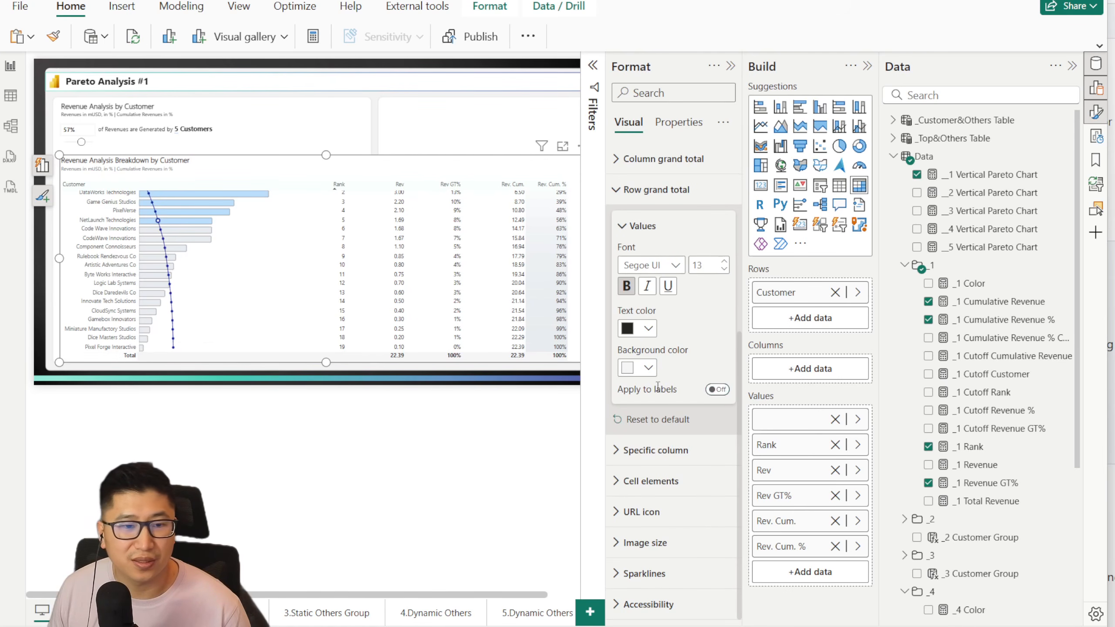
pyautogui.click(657, 190)
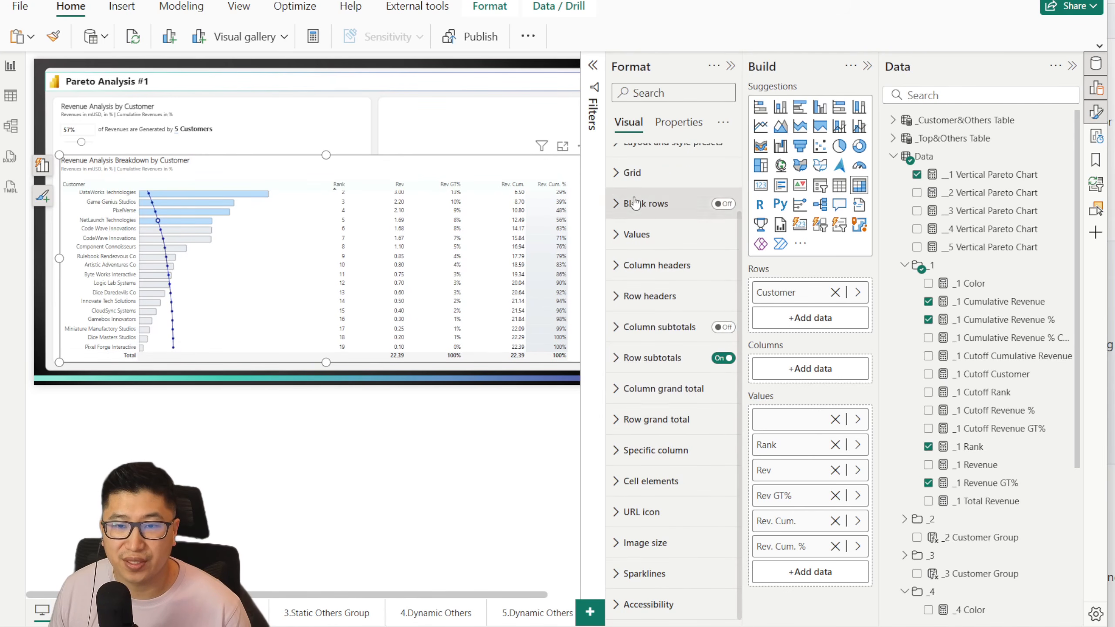
# Step: Choose the blank-named series for specific column formatting in the breakdown matrix and apply its settings to the total
pyautogui.click(656, 450)
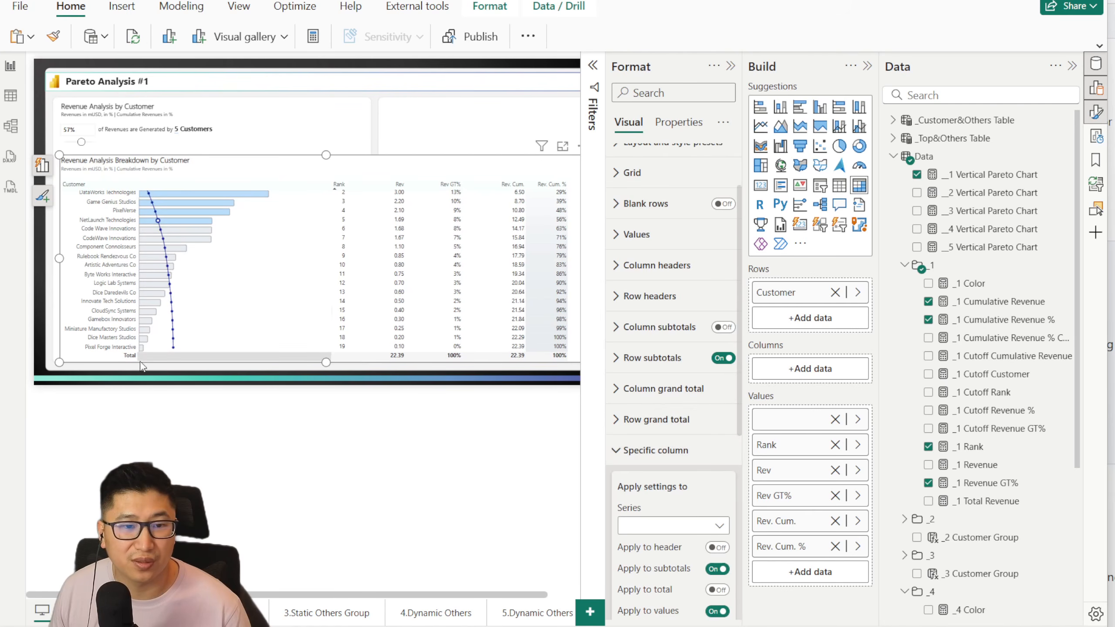
pyautogui.scroll(-3, 671, 418)
pyautogui.click(672, 375)
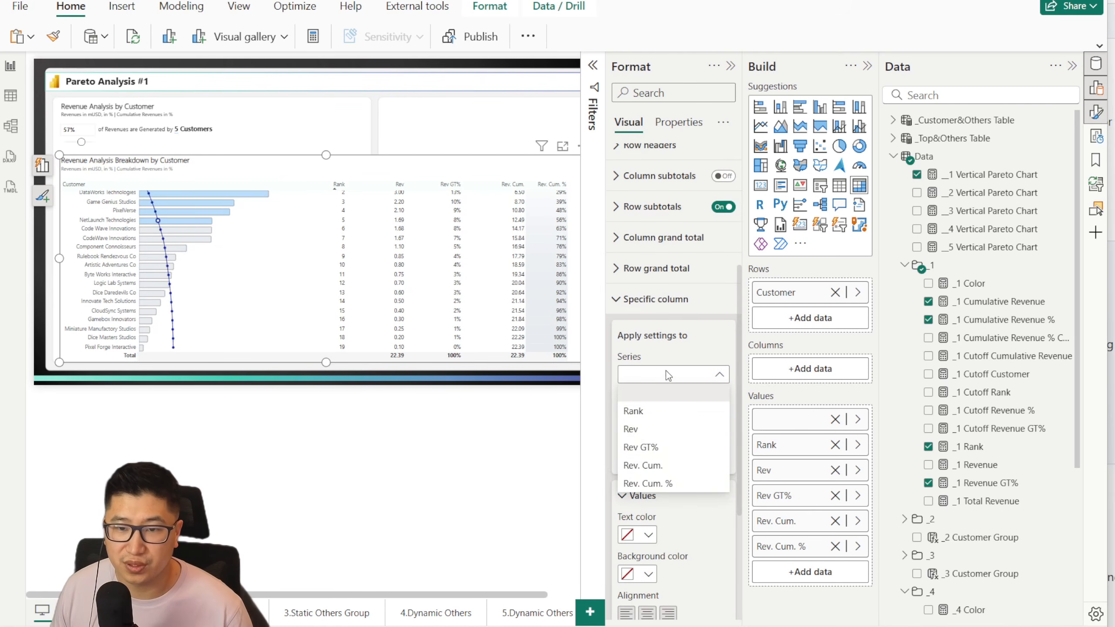
pyautogui.click(668, 376)
pyautogui.click(669, 375)
pyautogui.click(666, 397)
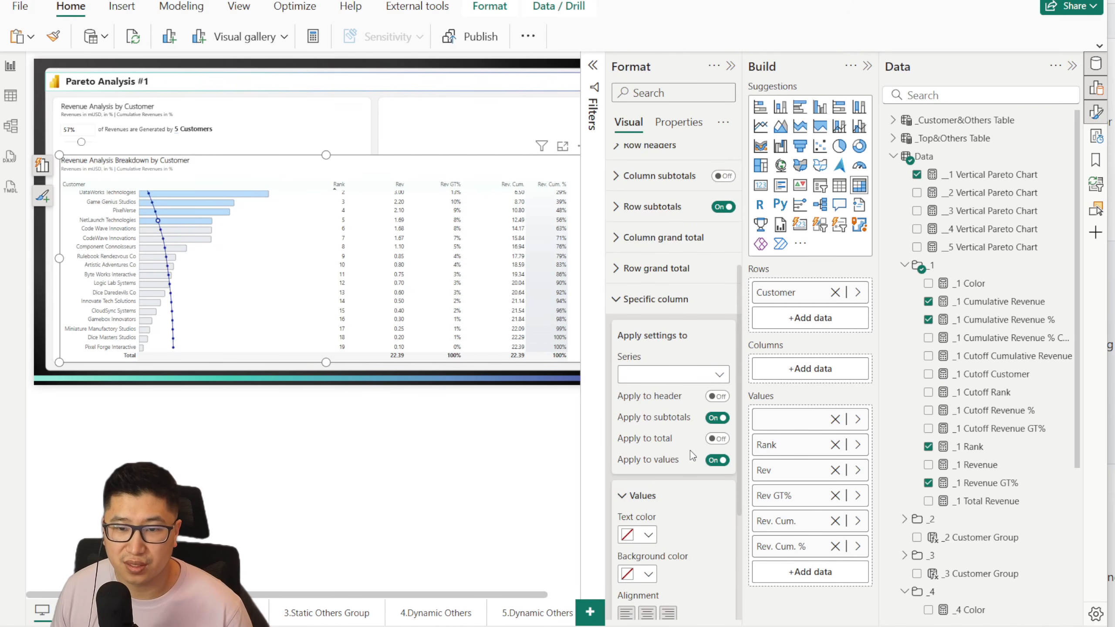
pyautogui.click(715, 441)
# Step: Set both the text color and the background color of the blank-named column to white
pyautogui.click(632, 536)
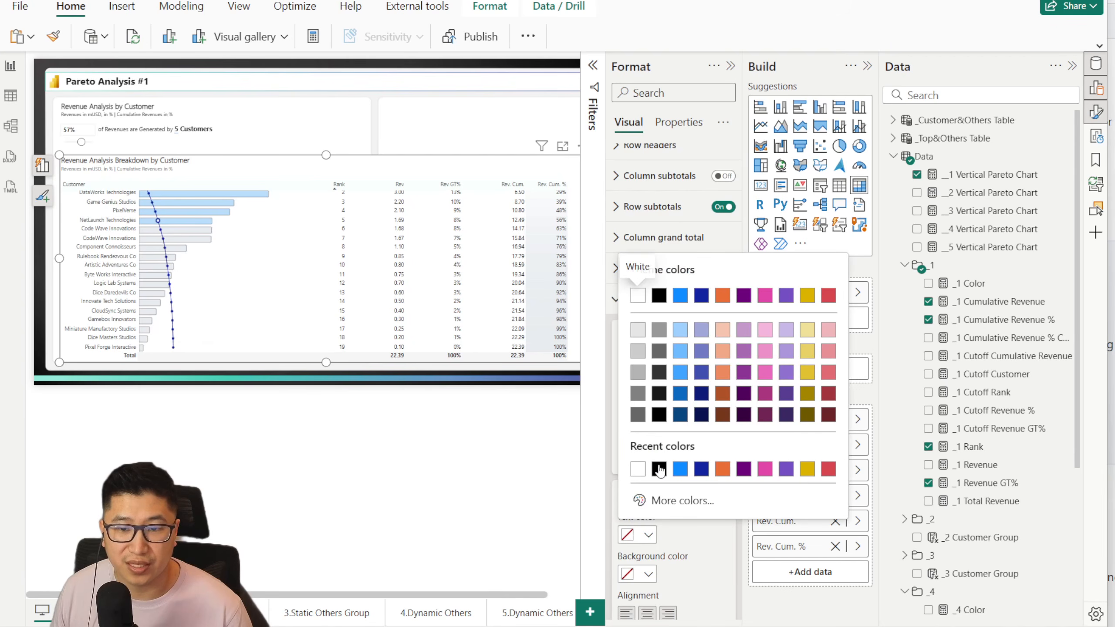
pyautogui.click(638, 470)
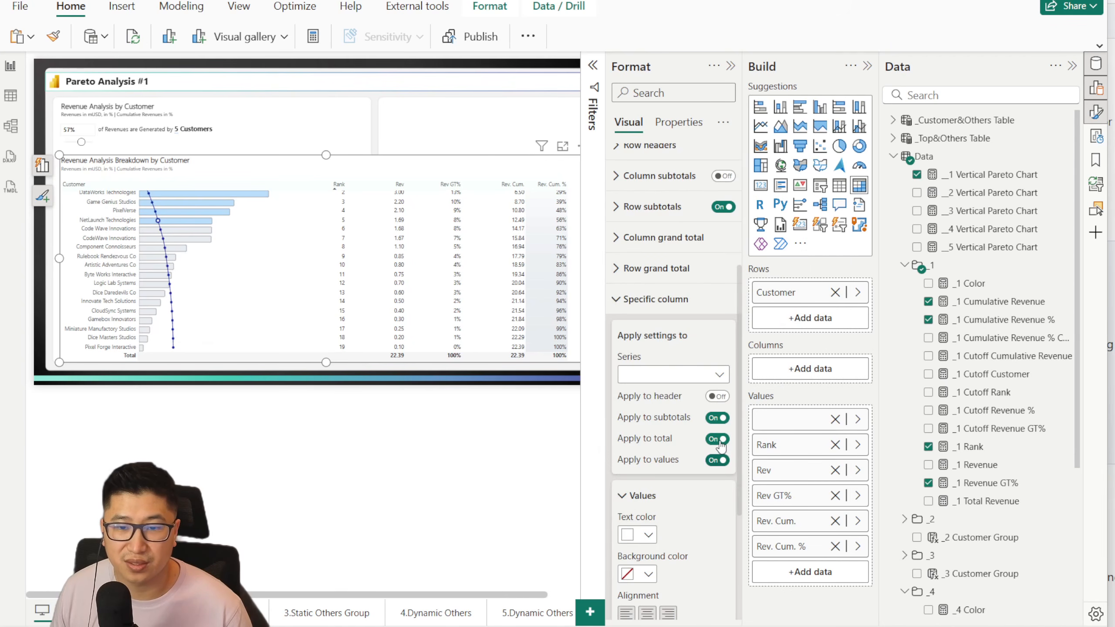
pyautogui.click(637, 574)
pyautogui.click(640, 510)
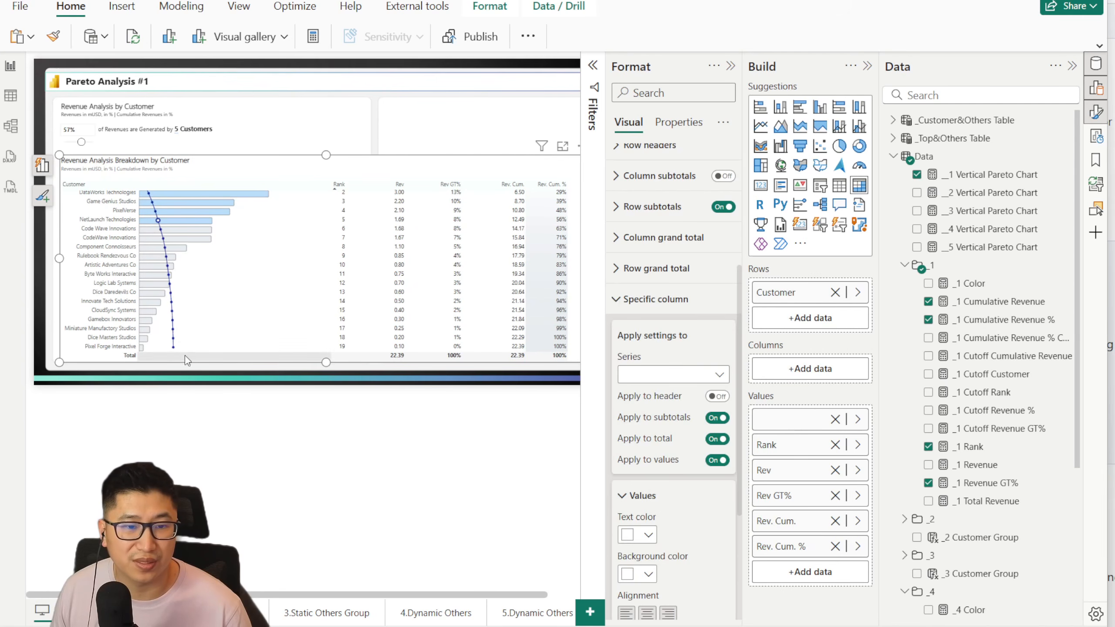
pyautogui.click(655, 299)
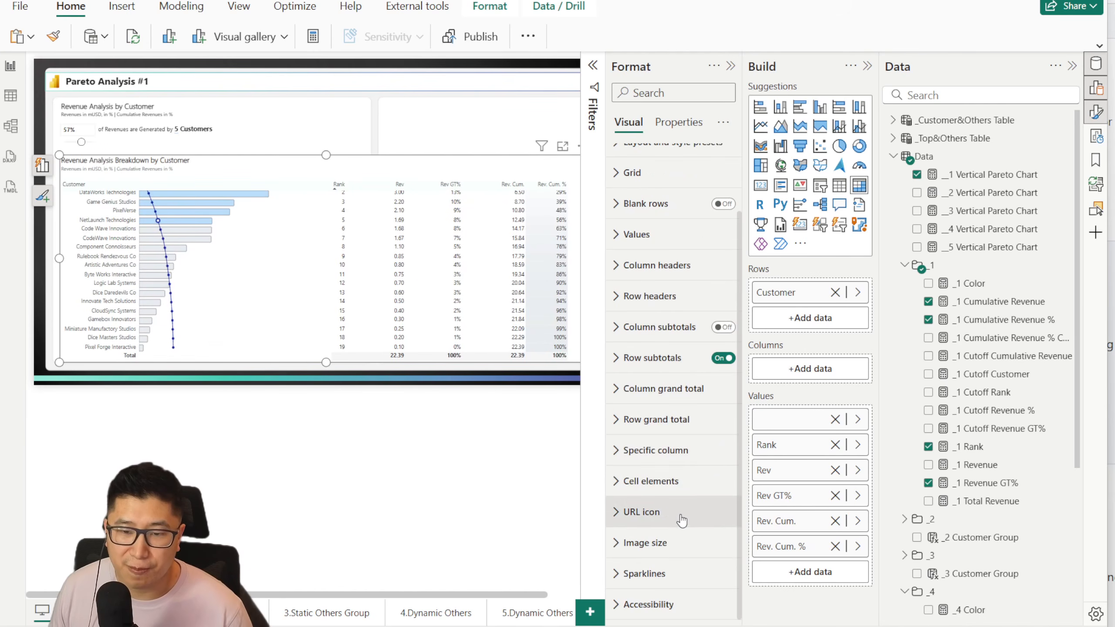
# Step: Check the row grand total settings, then hide the formatting options and deselect the matrix
pyautogui.click(656, 419)
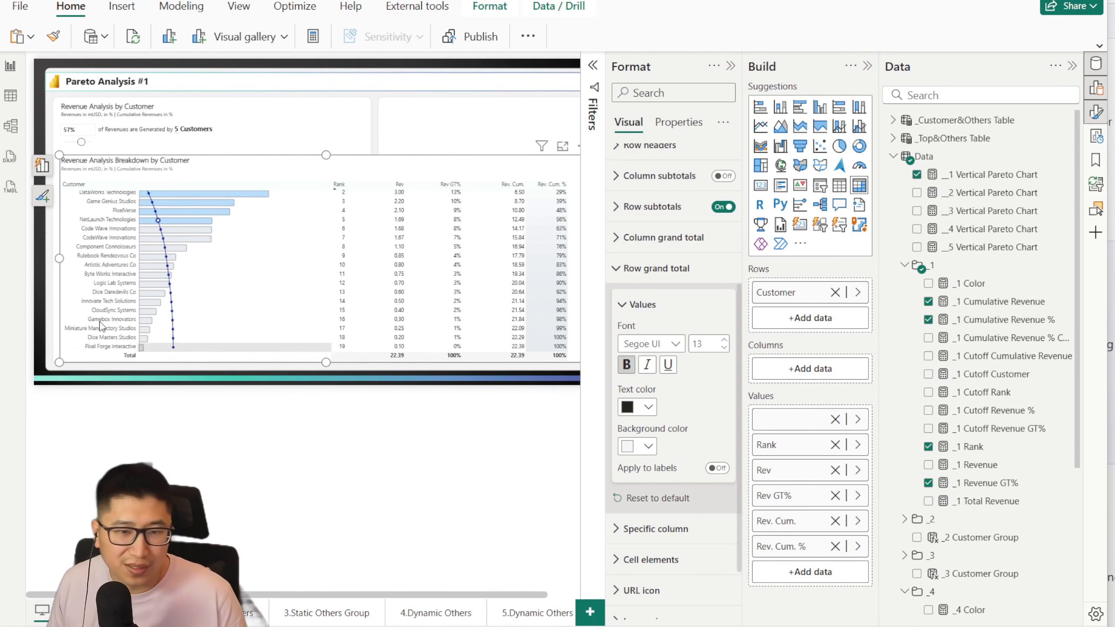
pyautogui.scroll(1, 416, 275)
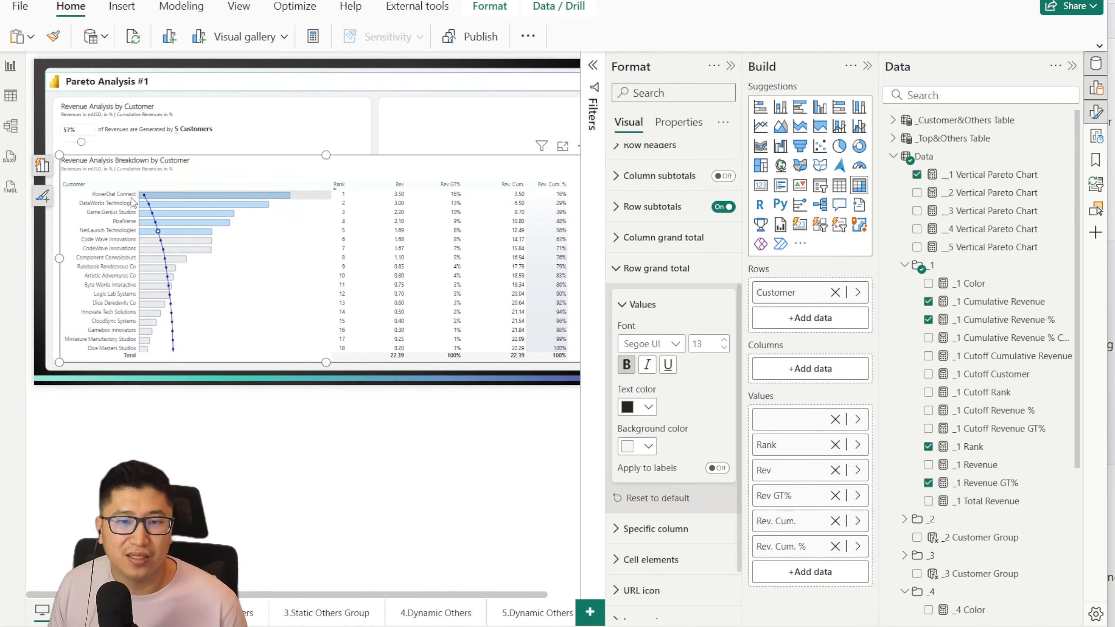
pyautogui.click(730, 67)
pyautogui.click(688, 185)
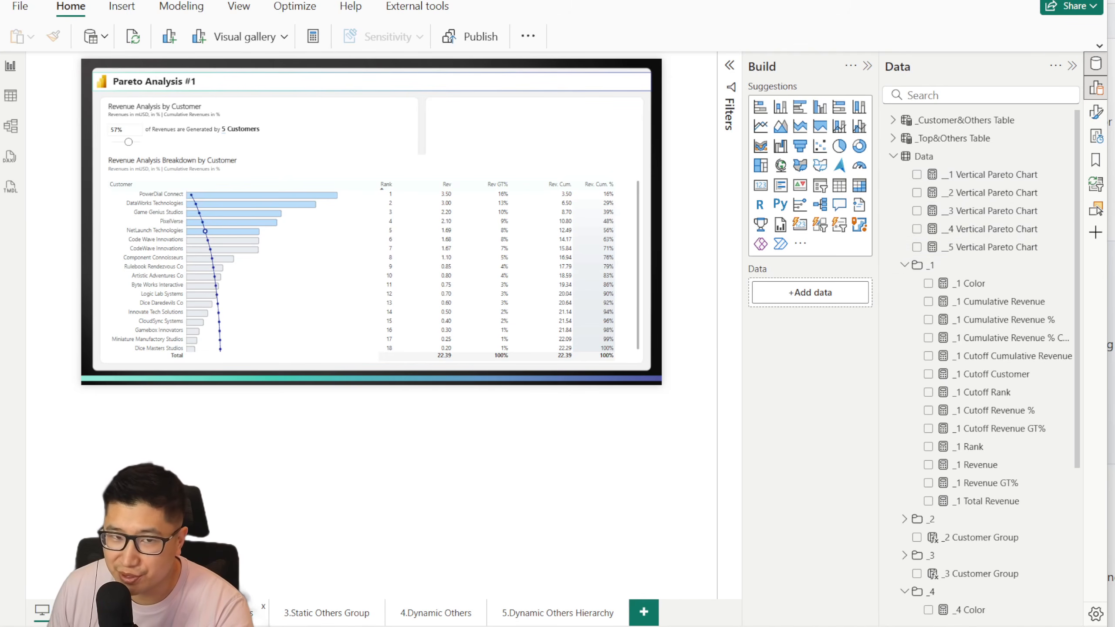
# Step: Open the Pareto Analysis #2 page and delete its column-and-line Pareto chart and donut chart
pyautogui.click(219, 613)
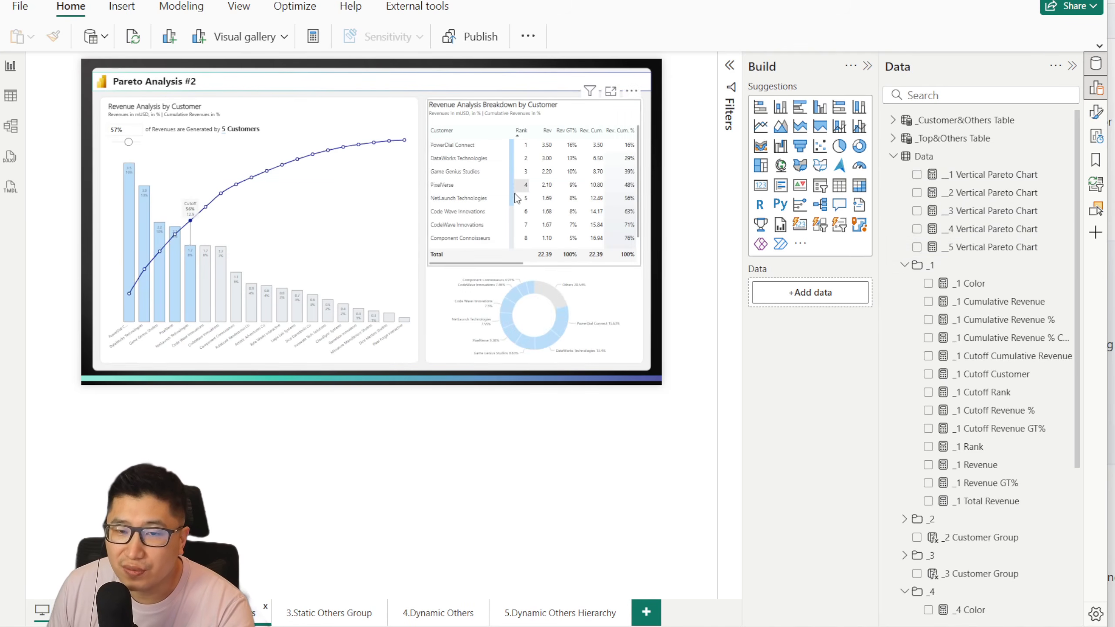
pyautogui.click(412, 279)
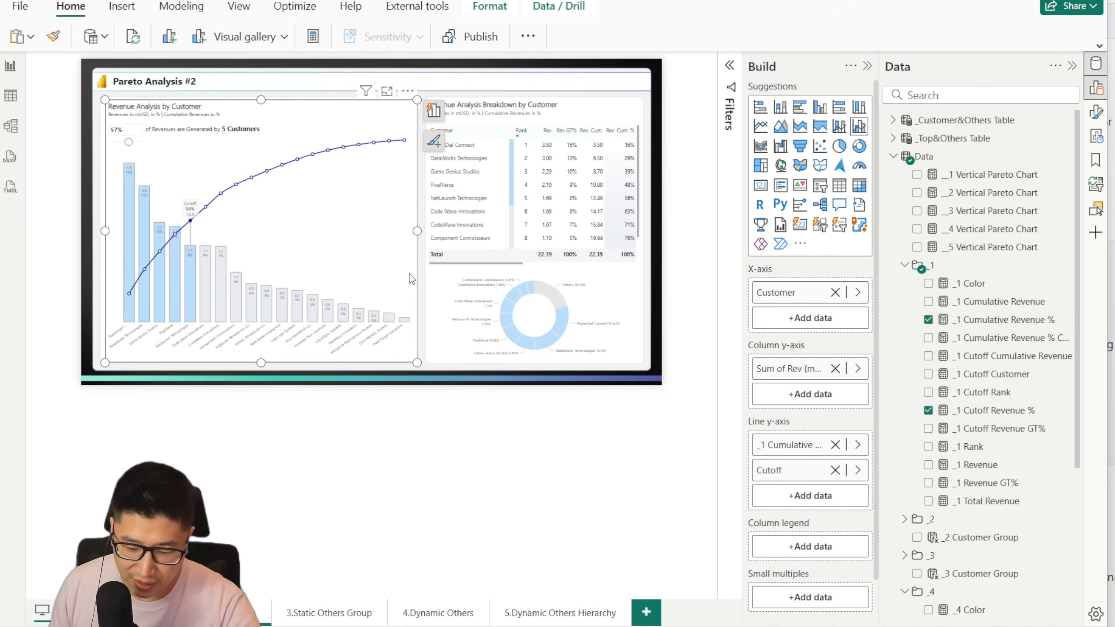
pyautogui.press('Delete')
pyautogui.click(447, 302)
pyautogui.press('Delete')
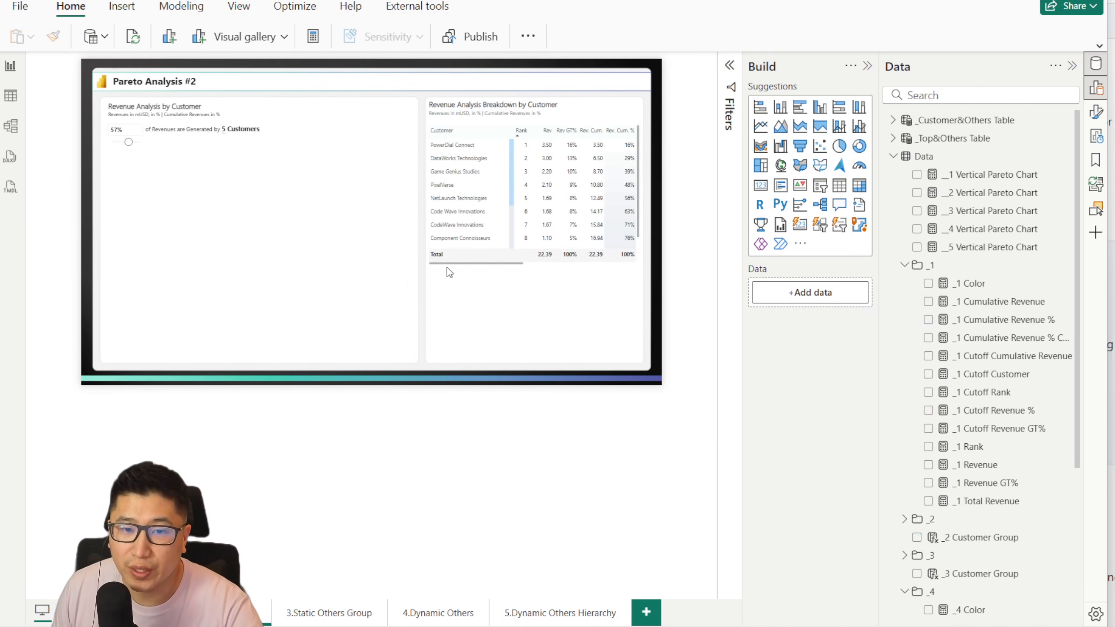
# Step: Enlarge the breakdown matrix to span most of the page width, with its upper edge below the percentage slicer
pyautogui.moveTo(450, 272); pyautogui.dragTo(342, 294)
pyautogui.moveTo(168, 341); pyautogui.dragTo(131, 341)
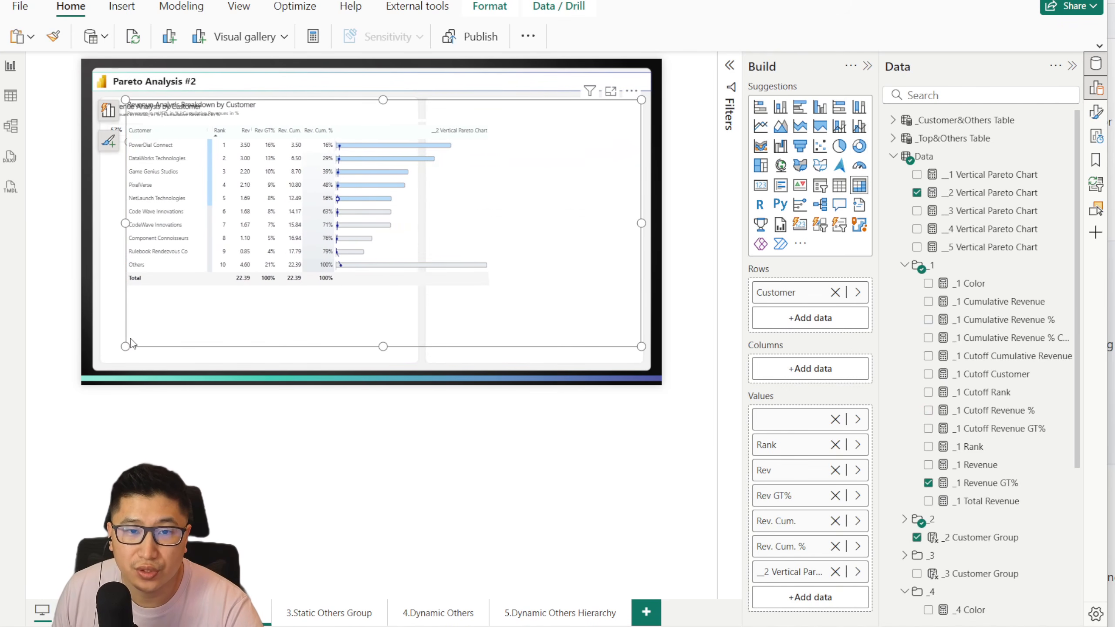
pyautogui.moveTo(383, 97); pyautogui.dragTo(382, 150)
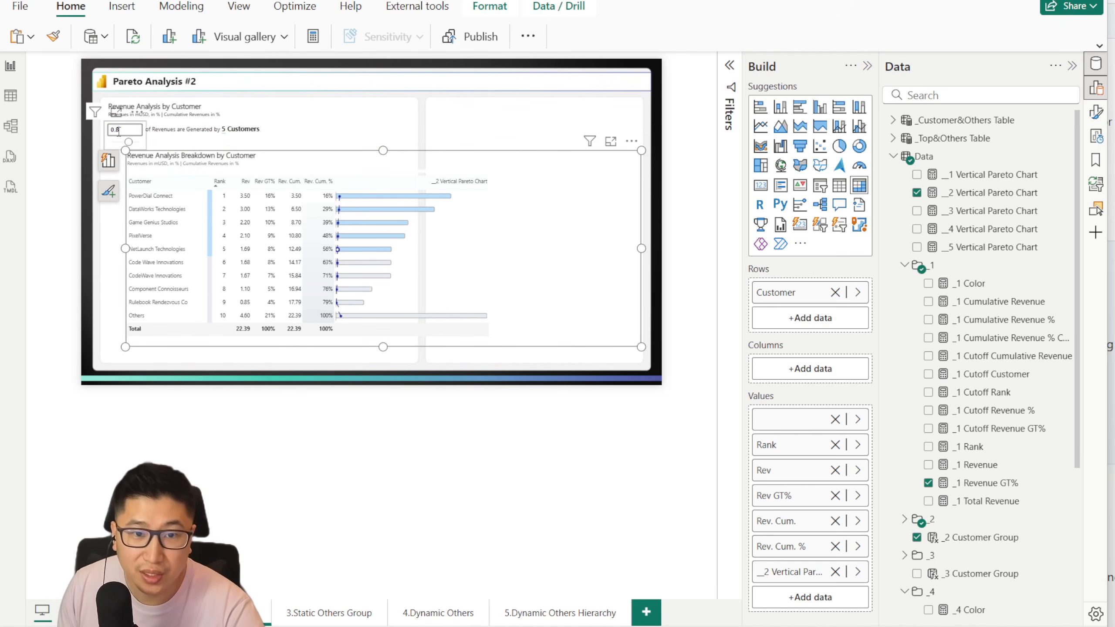
# Step: Set the revenue percentage slicer to 0.8 and widen the matrix's __2 Vertical Pareto Chart column
pyautogui.press('Return')
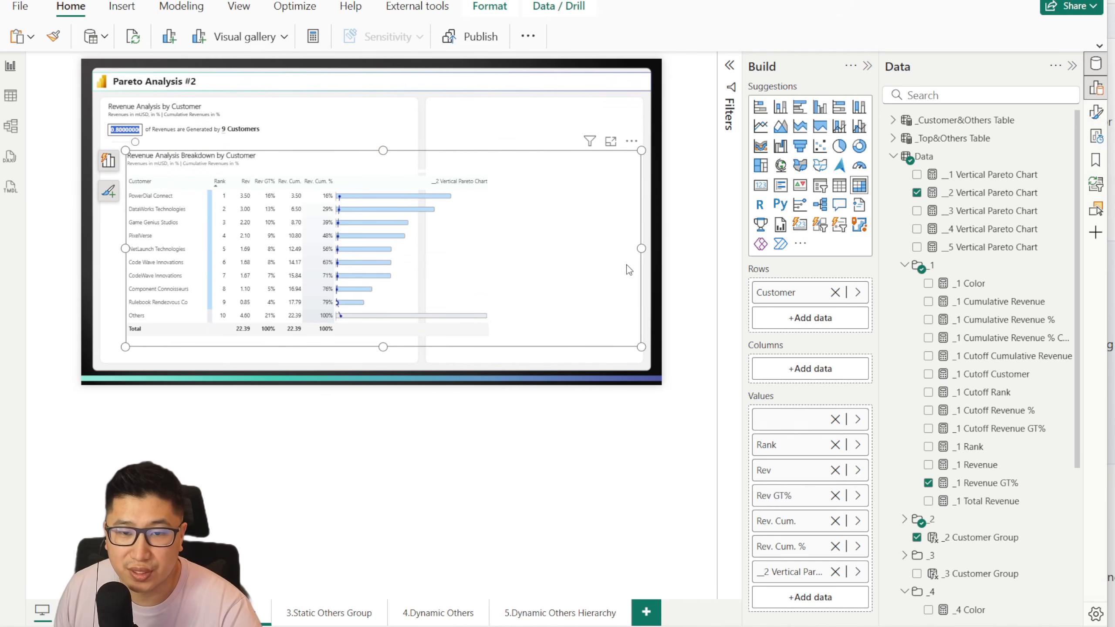
pyautogui.moveTo(487, 175); pyautogui.dragTo(528, 175)
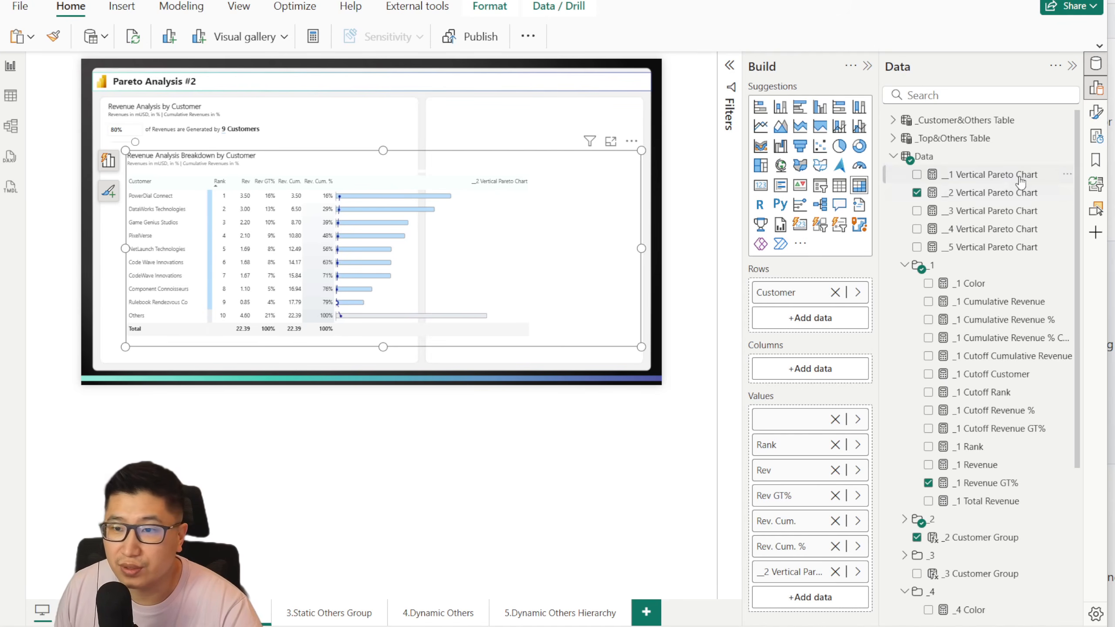
# Step: In the __2 Vertical Pareto Chart measure, set the _BarHeight multiplier of _CellHeight to 0.7
pyautogui.click(976, 197)
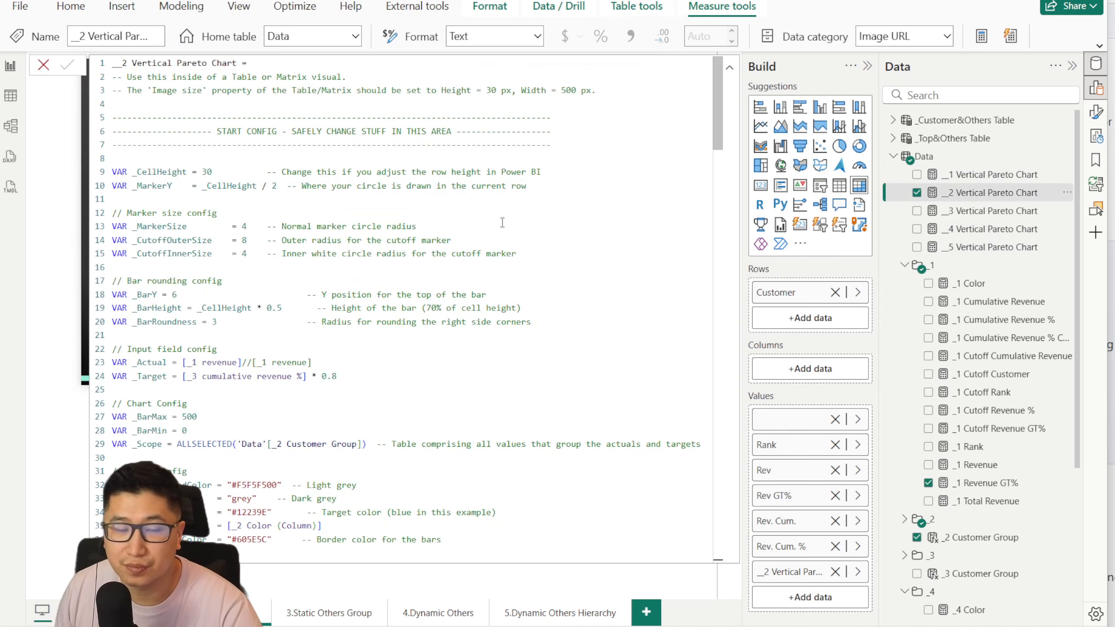
pyautogui.click(282, 308)
pyautogui.write('0.7')
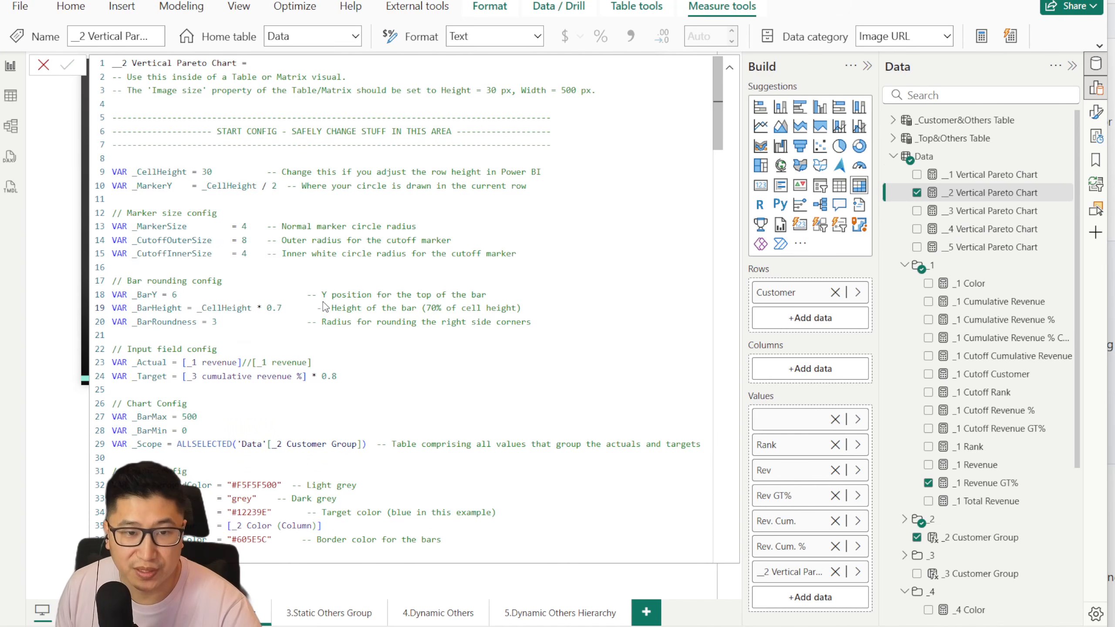
pyautogui.click(43, 65)
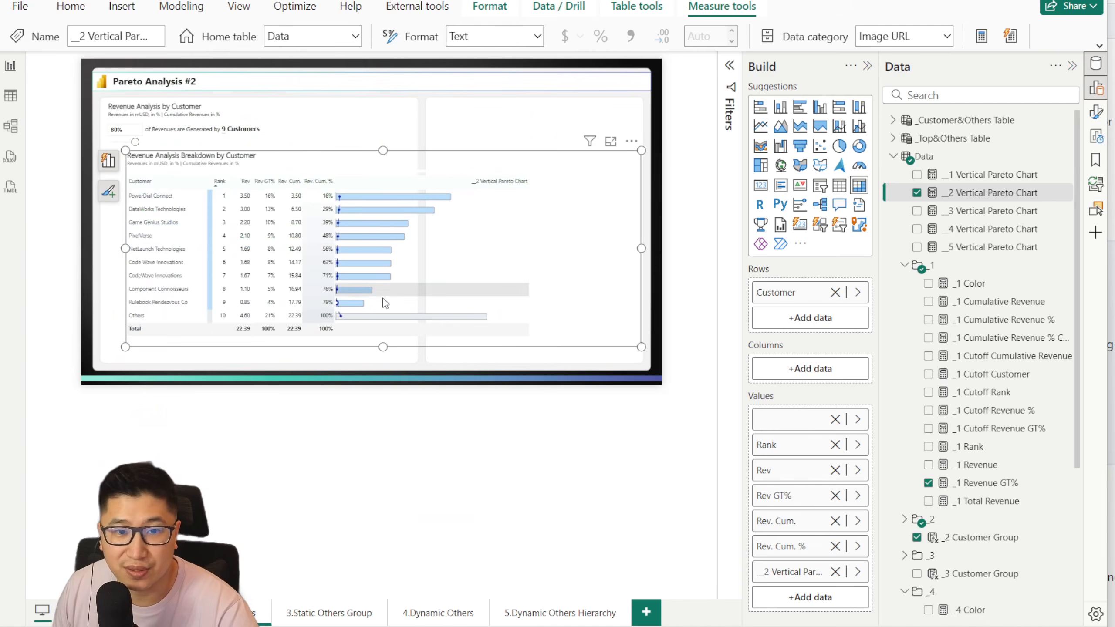
# Step: Set the matrix's background transparency to 0% and move it to about horizontal 100, vertical 320
pyautogui.click(676, 165)
pyautogui.click(674, 162)
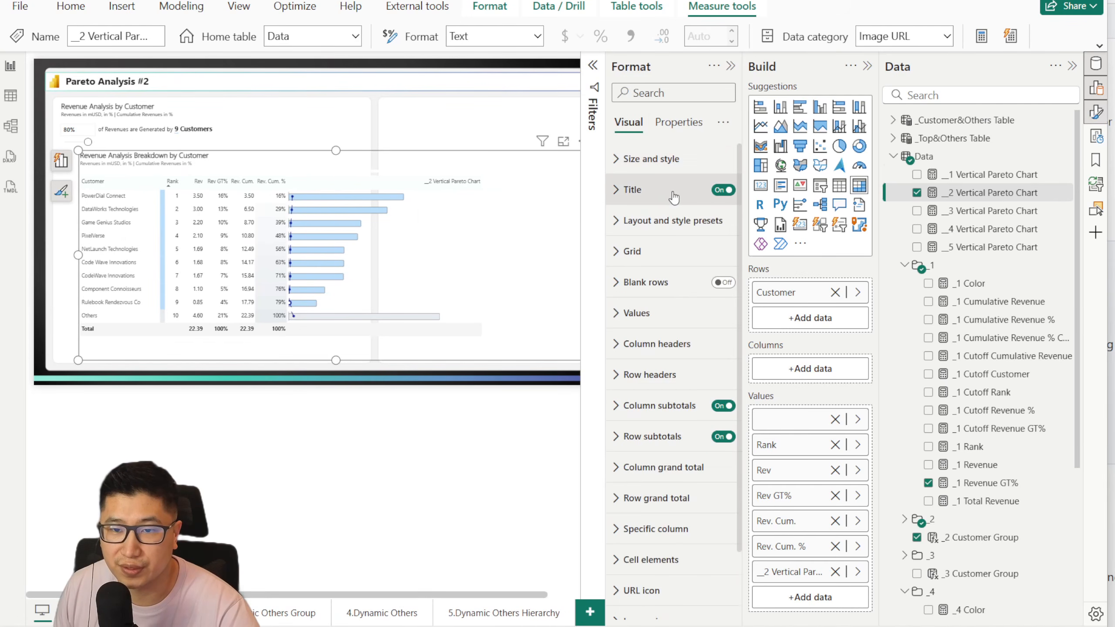
pyautogui.click(659, 159)
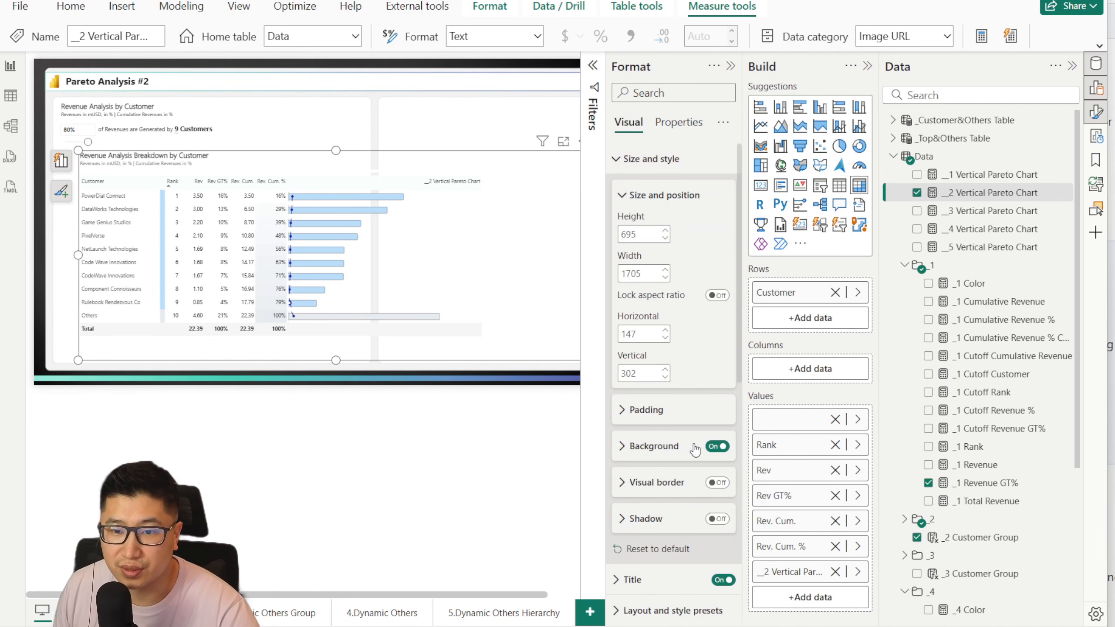
pyautogui.click(676, 446)
pyautogui.moveTo(703, 531); pyautogui.dragTo(668, 530)
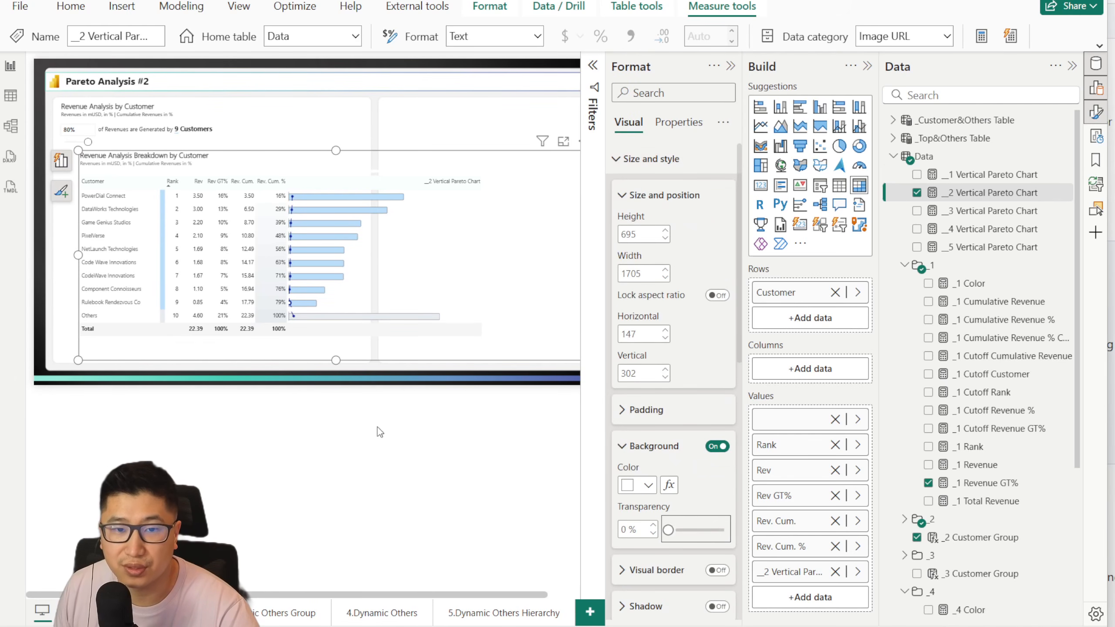
pyautogui.moveTo(372, 164); pyautogui.dragTo(377, 162)
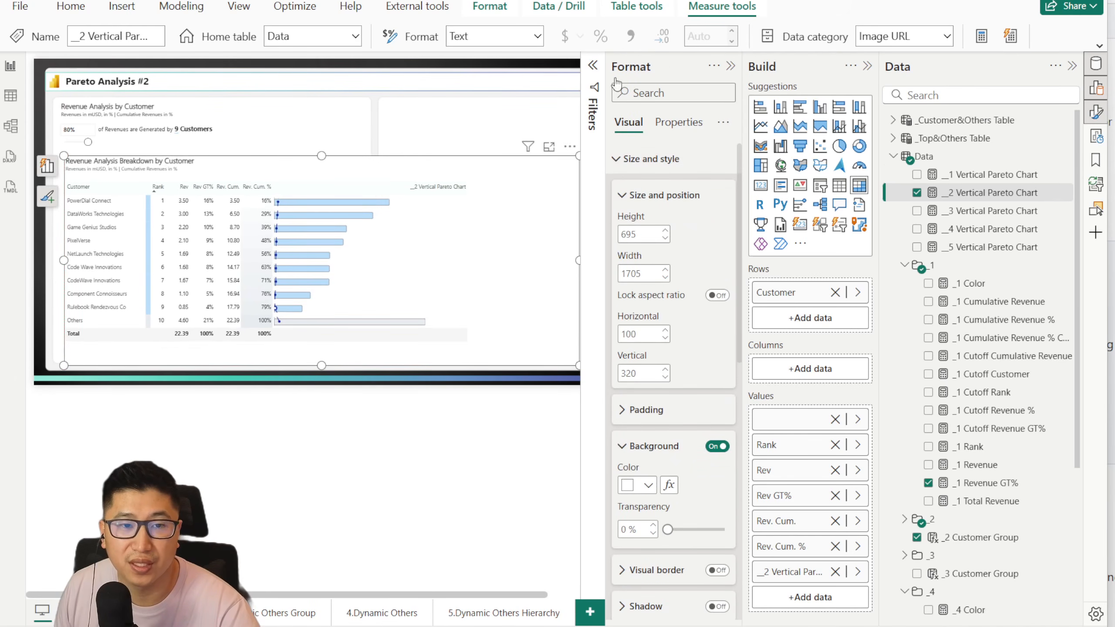
pyautogui.click(731, 67)
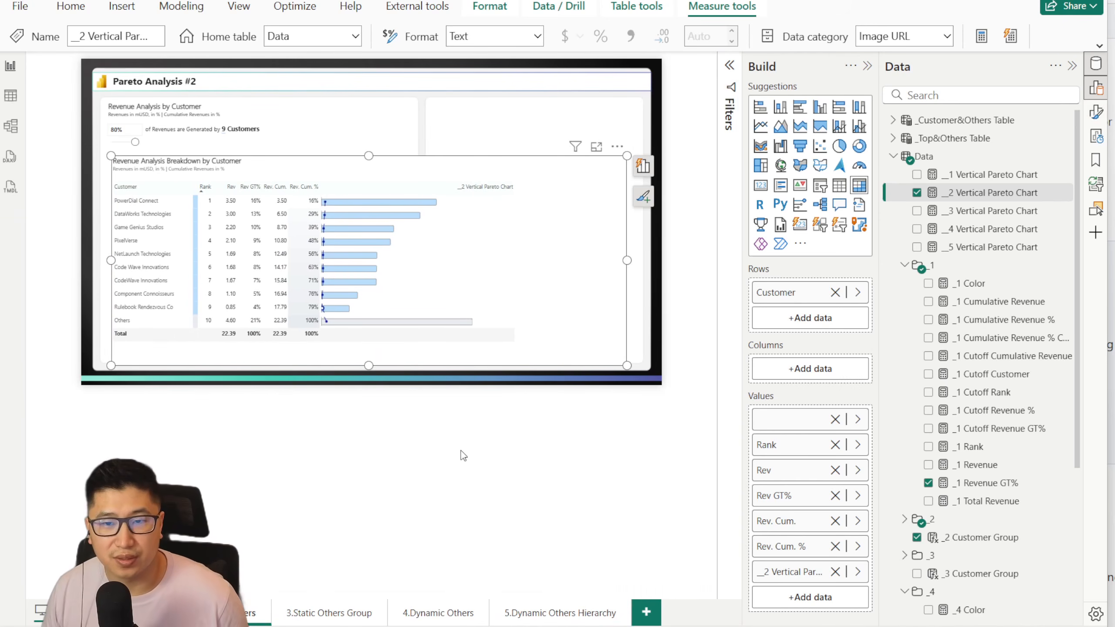
# Step: Compare the _Target definition in the __2 Vertical Pareto Chart measure with the one in __1 Vertical Pareto Chart
pyautogui.scroll(5, 461, 451)
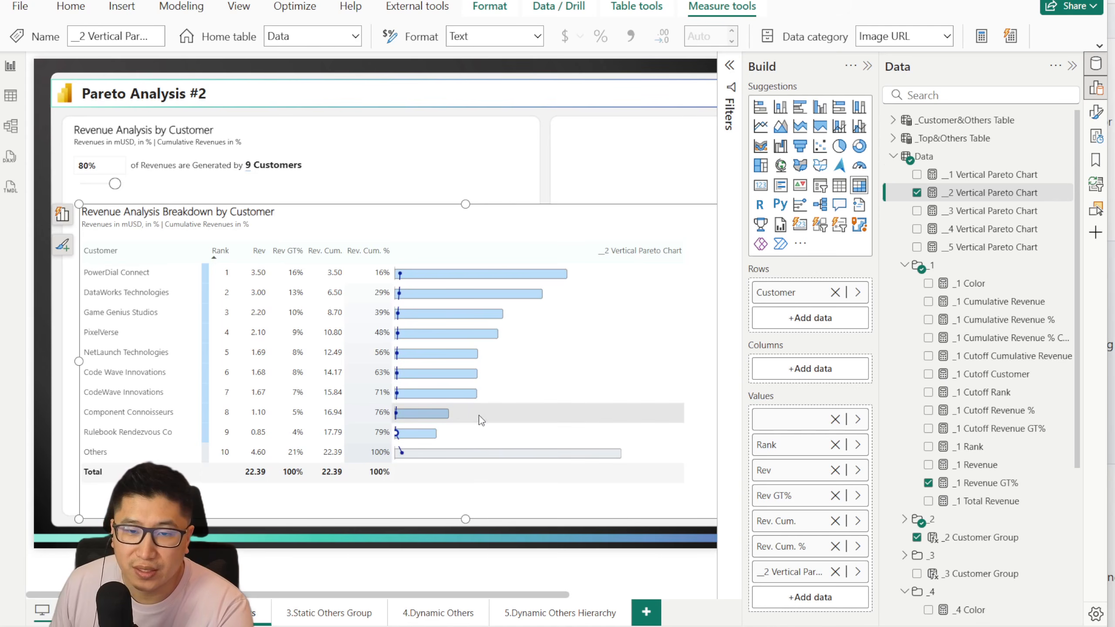
pyautogui.click(988, 193)
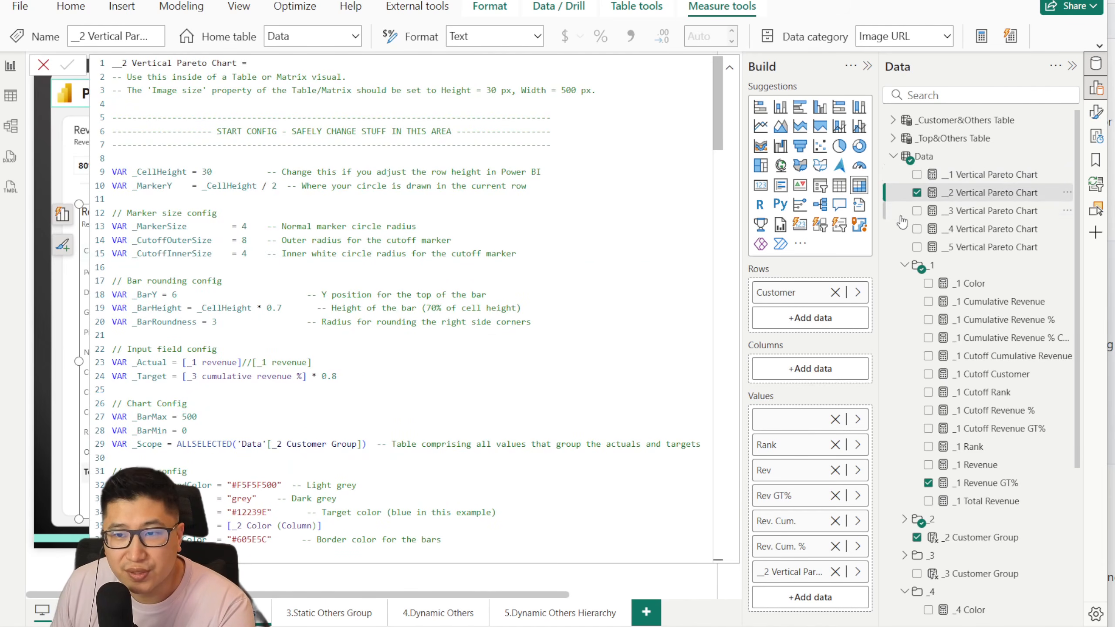
pyautogui.click(1020, 175)
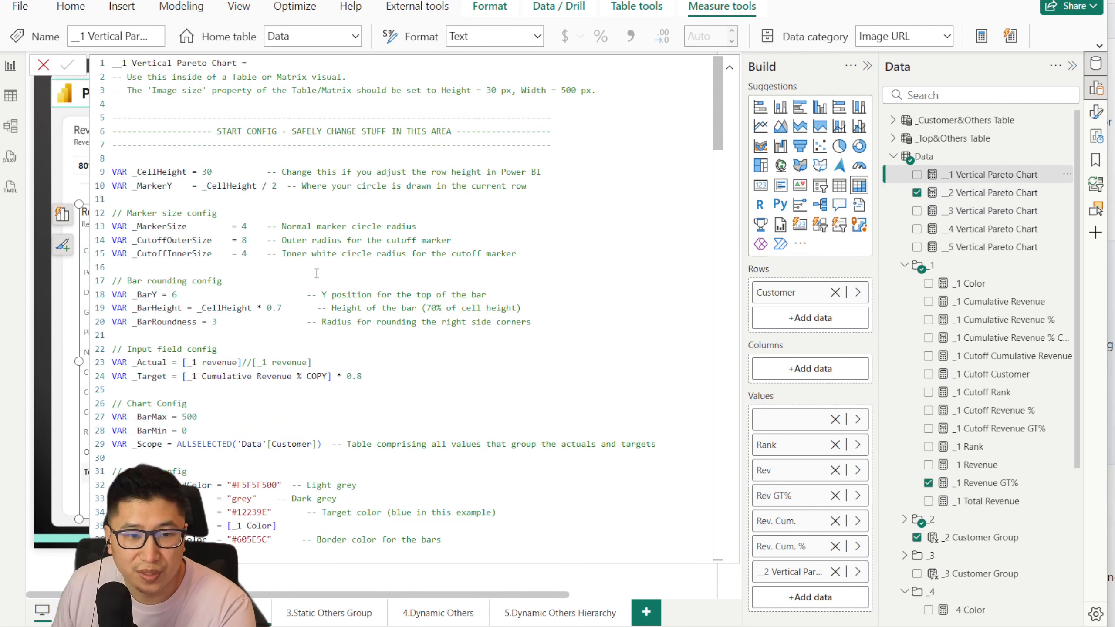
pyautogui.moveTo(190, 377); pyautogui.dragTo(363, 378)
pyautogui.click(363, 377)
# Step: In the __2 Vertical Pareto Chart measure, replace the [_3 cumulative revenue %] references with [_2 cumulative revenue %]
pyautogui.click(924, 201)
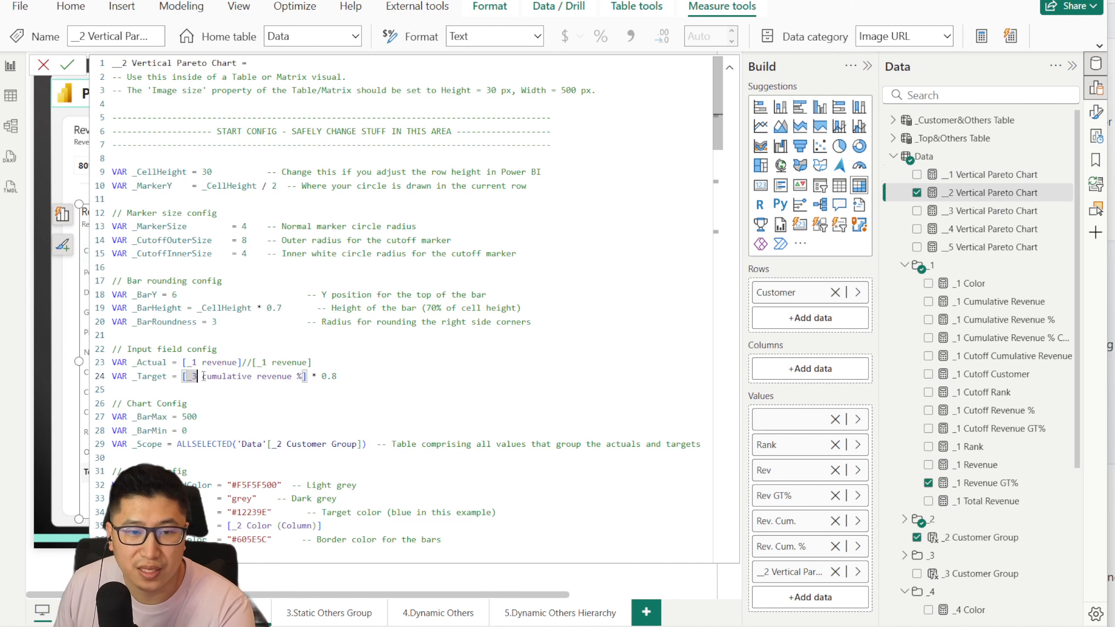
pyautogui.scroll(-1, 975, 389)
pyautogui.click(905, 444)
pyautogui.moveTo(226, 322); pyautogui.dragTo(232, 321)
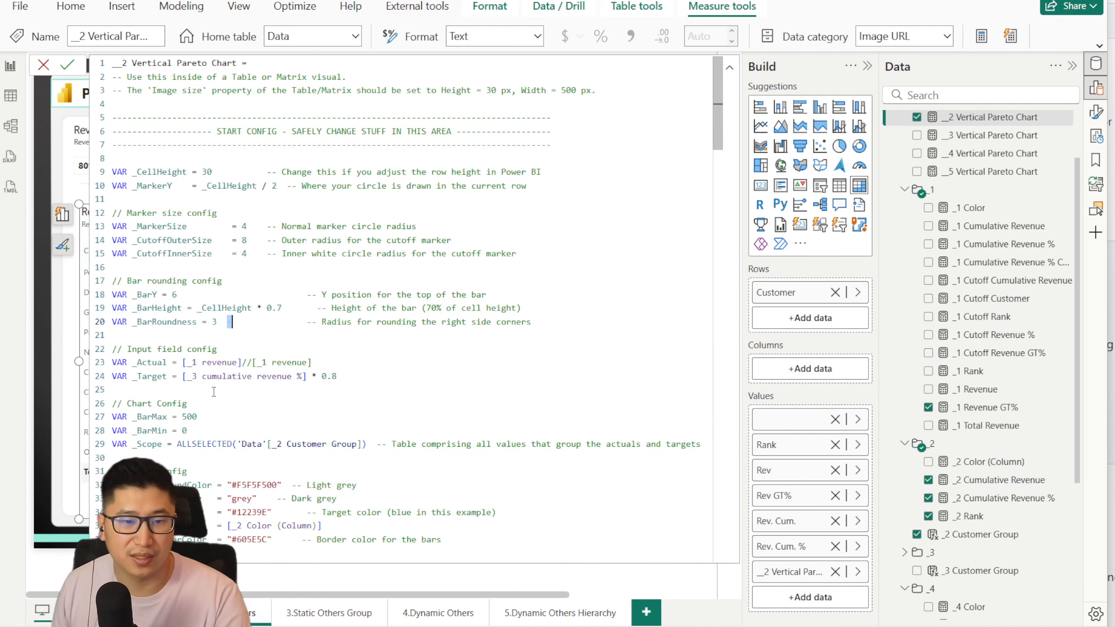
pyautogui.moveTo(187, 376); pyautogui.dragTo(291, 379)
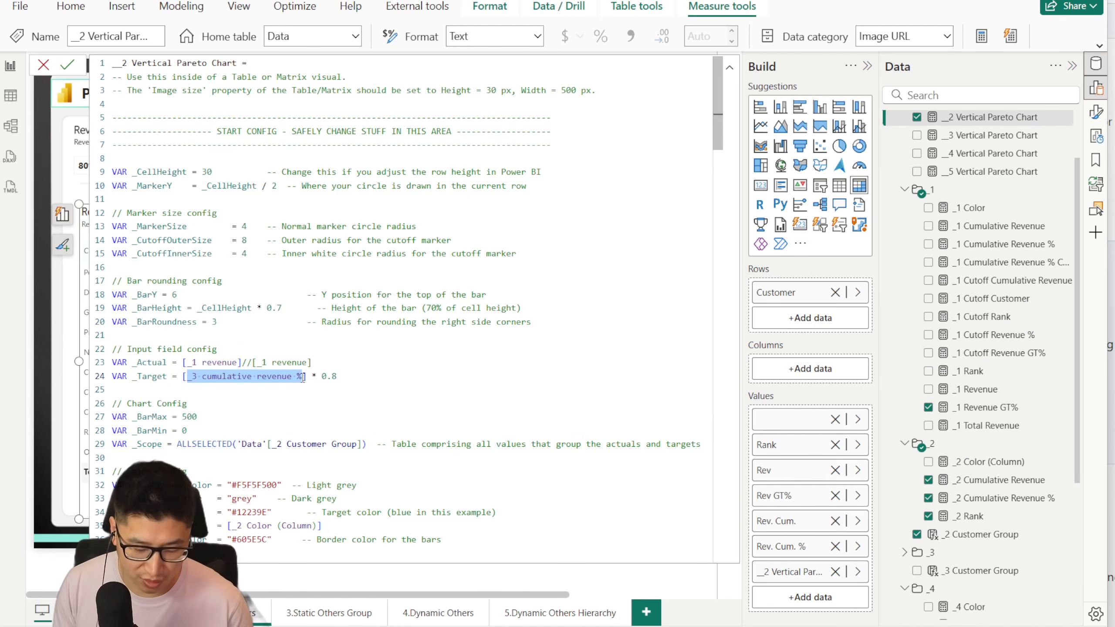
pyautogui.hotkey('ctrl', 'f')
pyautogui.write('_2')
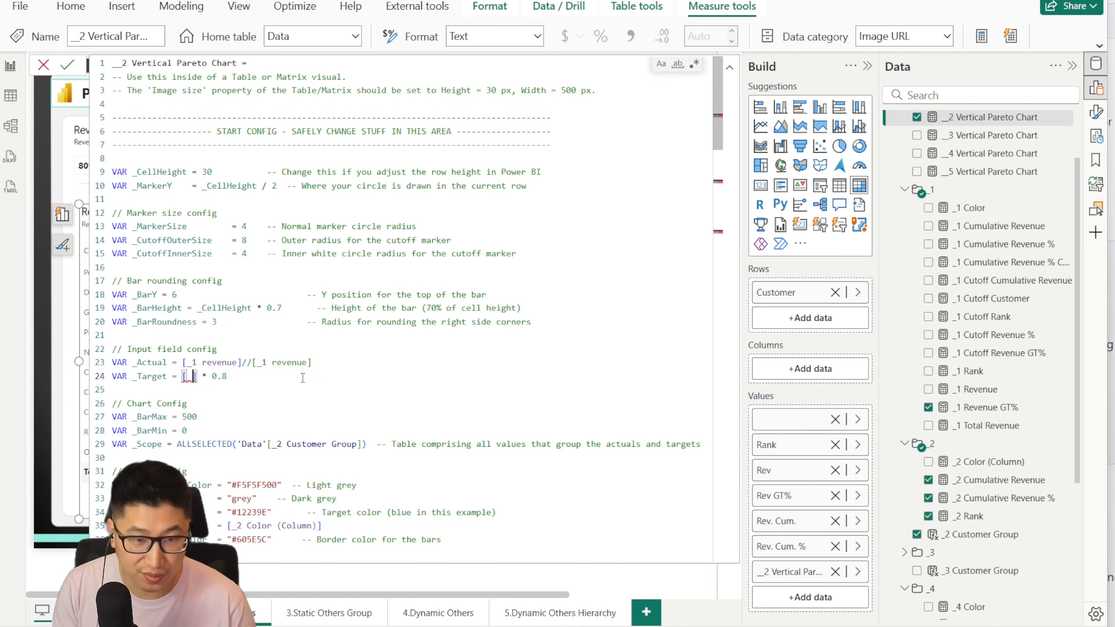
pyautogui.press('Escape')
pyautogui.write('cumulative revenue %')
pyautogui.click(70, 66)
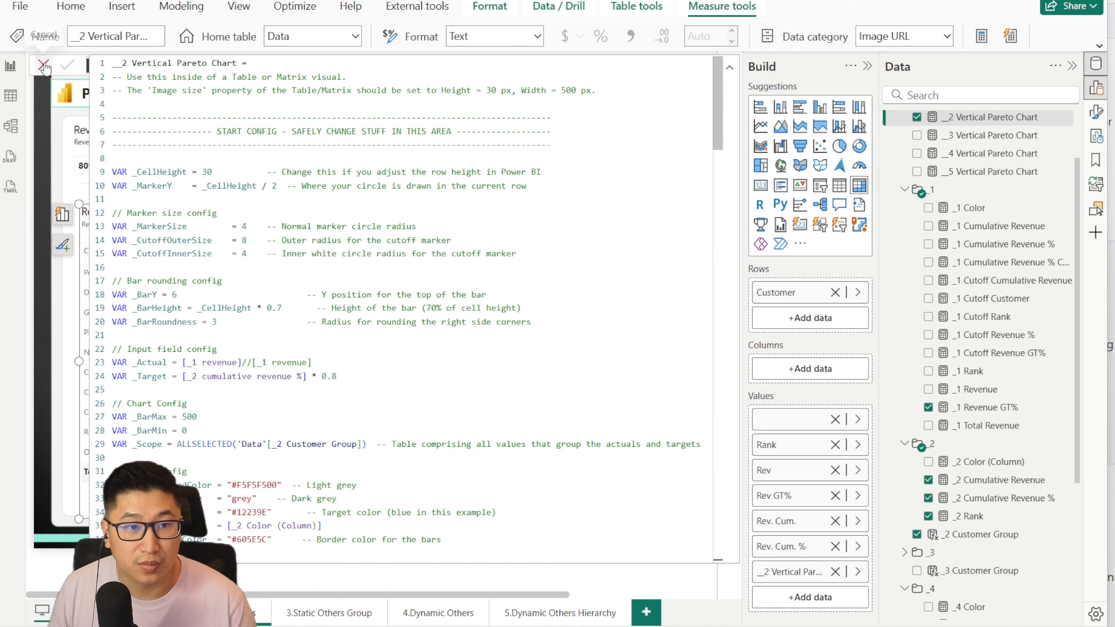
pyautogui.click(43, 65)
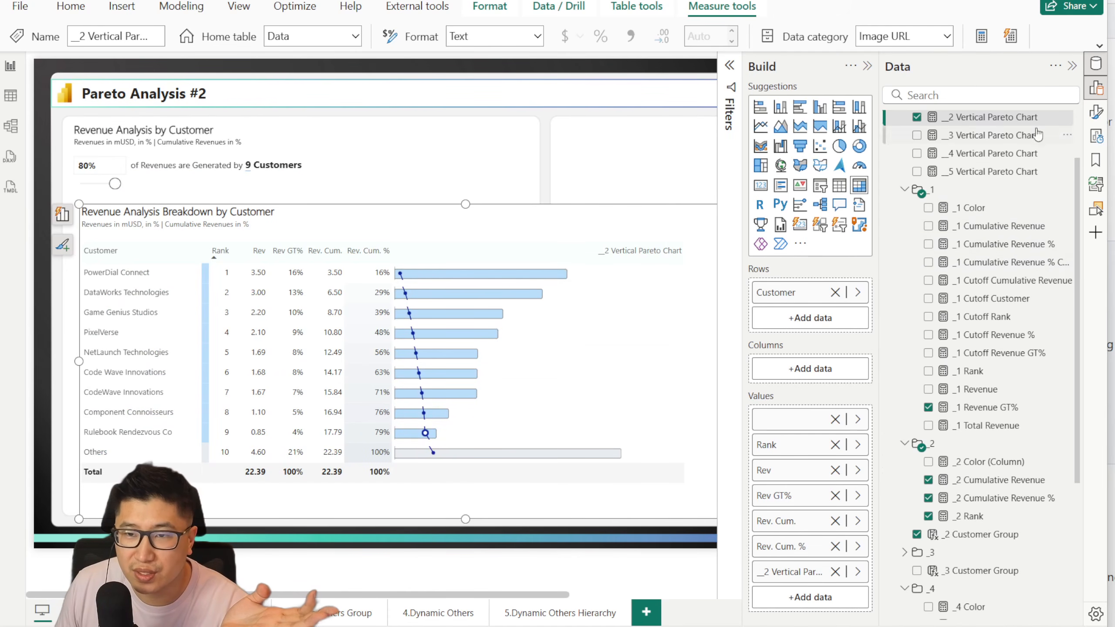
# Step: Set the matrix grid's row padding to 0 so the Pareto line segments join, and hide the formatting options
pyautogui.click(1096, 112)
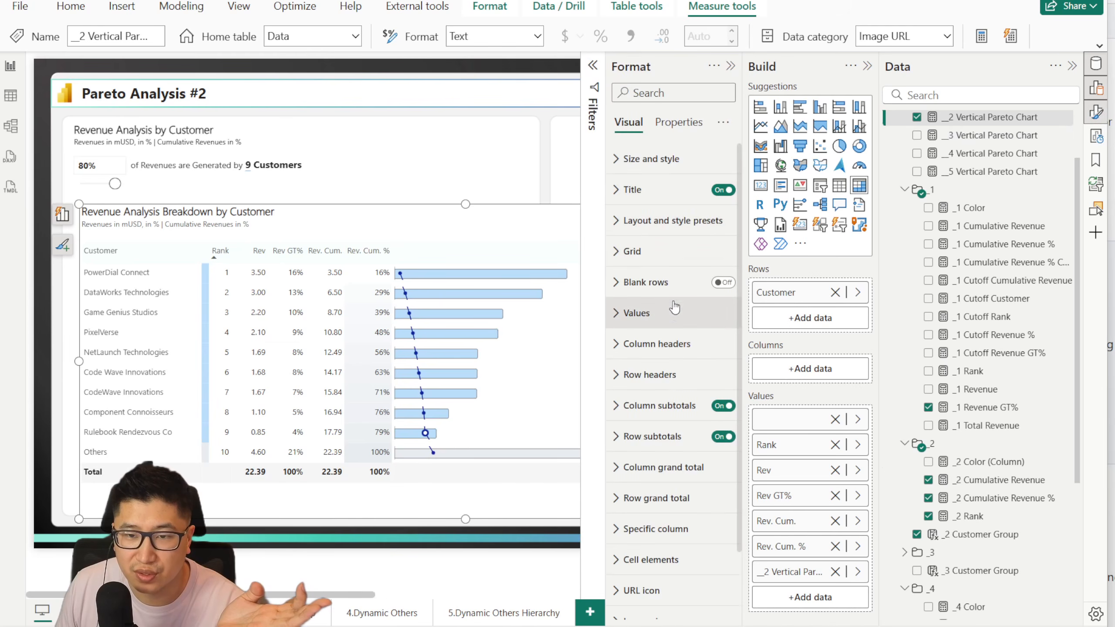
pyautogui.click(653, 251)
pyautogui.click(664, 486)
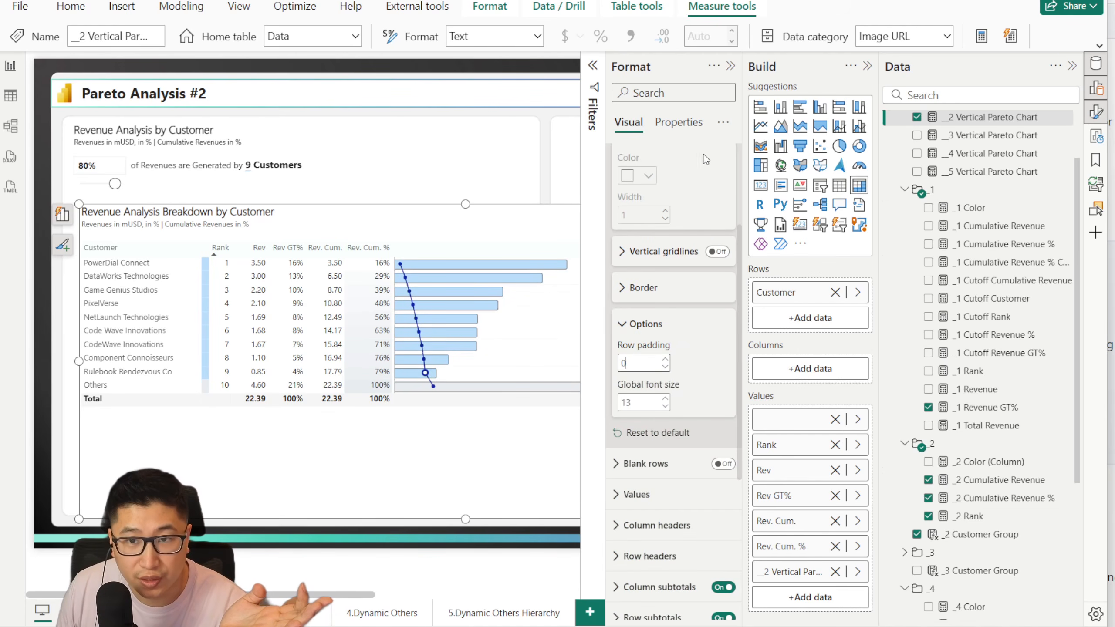
pyautogui.click(731, 67)
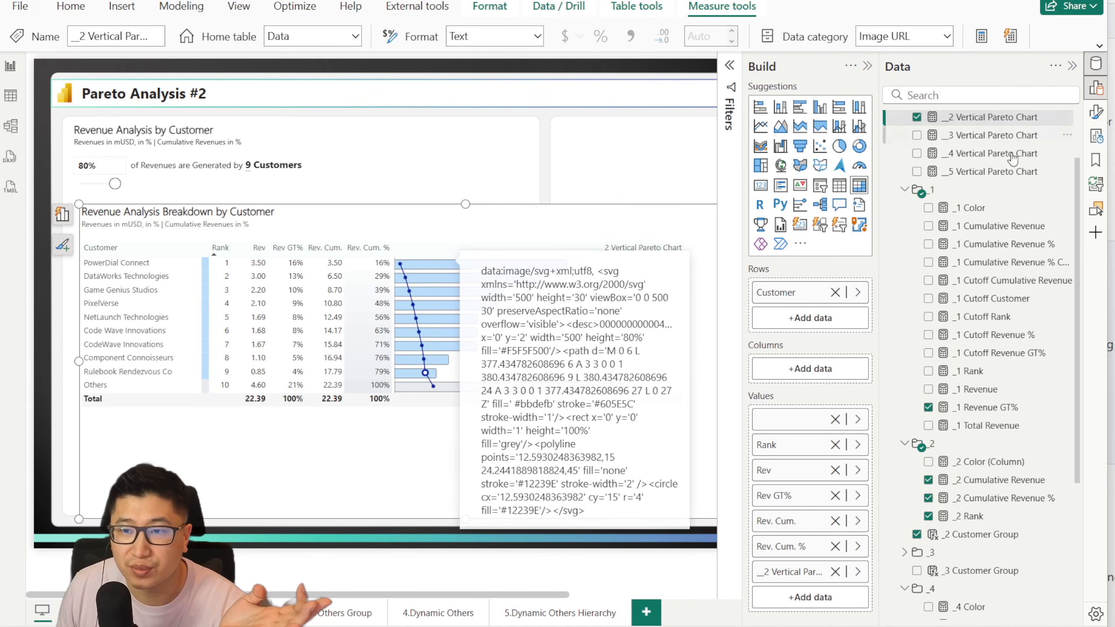
# Step: Remove the * 0.8 factor from the _Target variable in the __2 Vertical Pareto Chart measure
pyautogui.scroll(2, 1005, 193)
pyautogui.click(1005, 192)
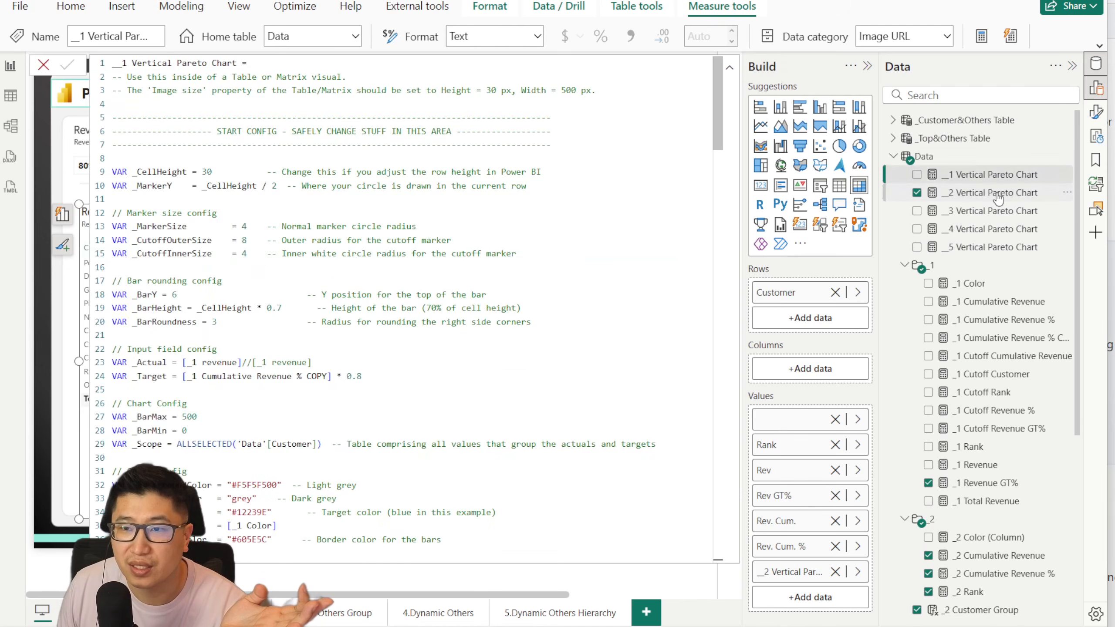
pyautogui.click(352, 377)
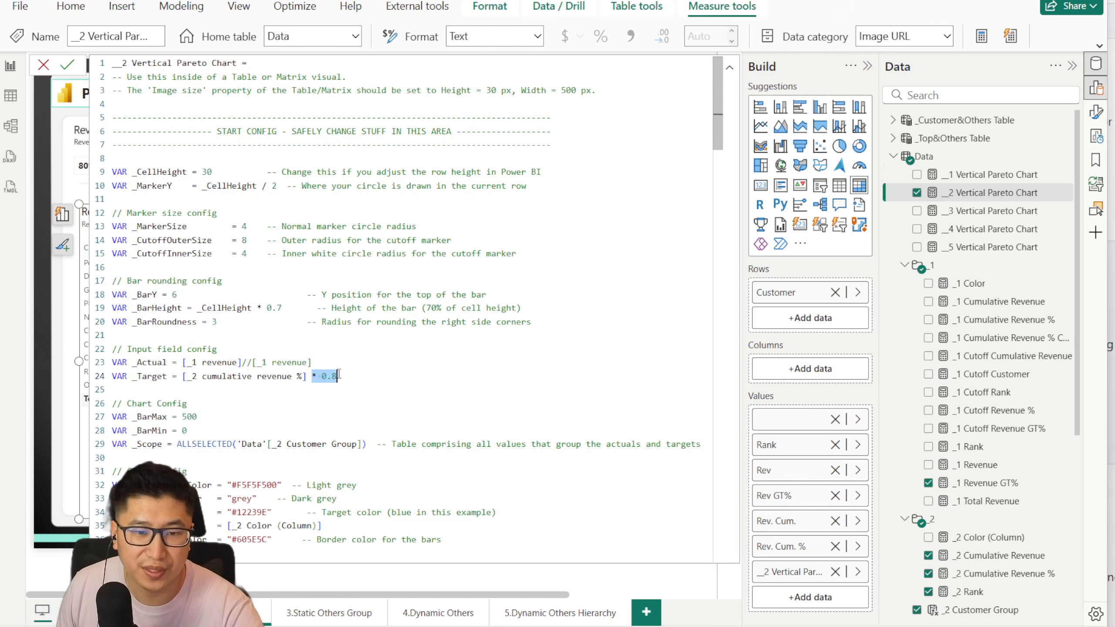
pyautogui.press('BackSpace')
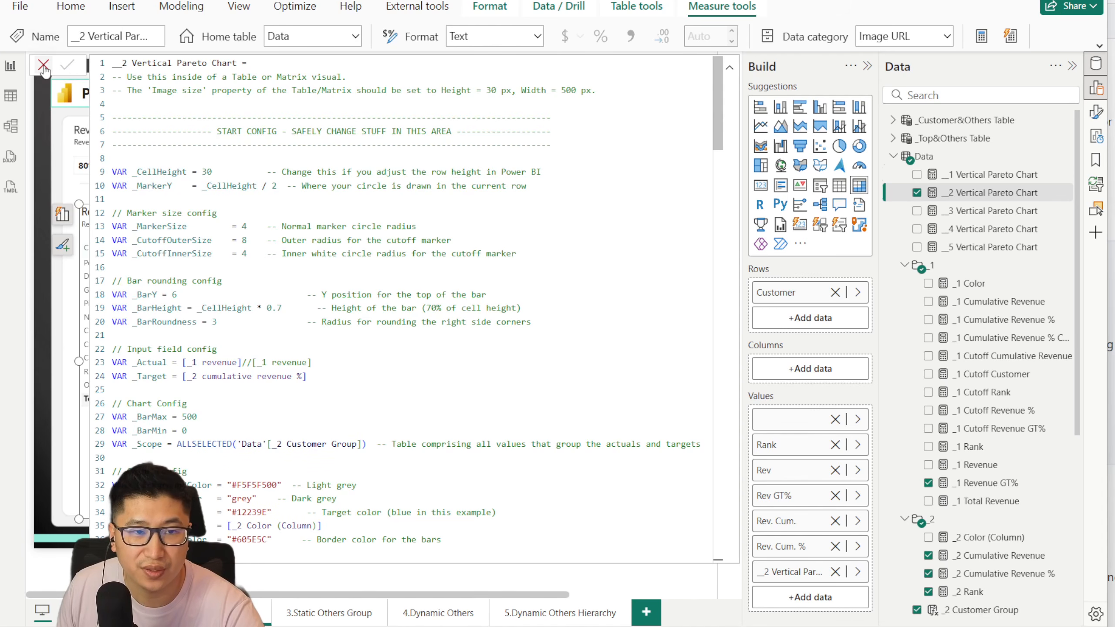
pyautogui.click(44, 66)
# Step: Remove the * 0.8 factor from the TargetVal column of the _Table variable in __2 Vertical Pareto Chart
pyautogui.click(1006, 192)
pyautogui.scroll(-4, 324, 292)
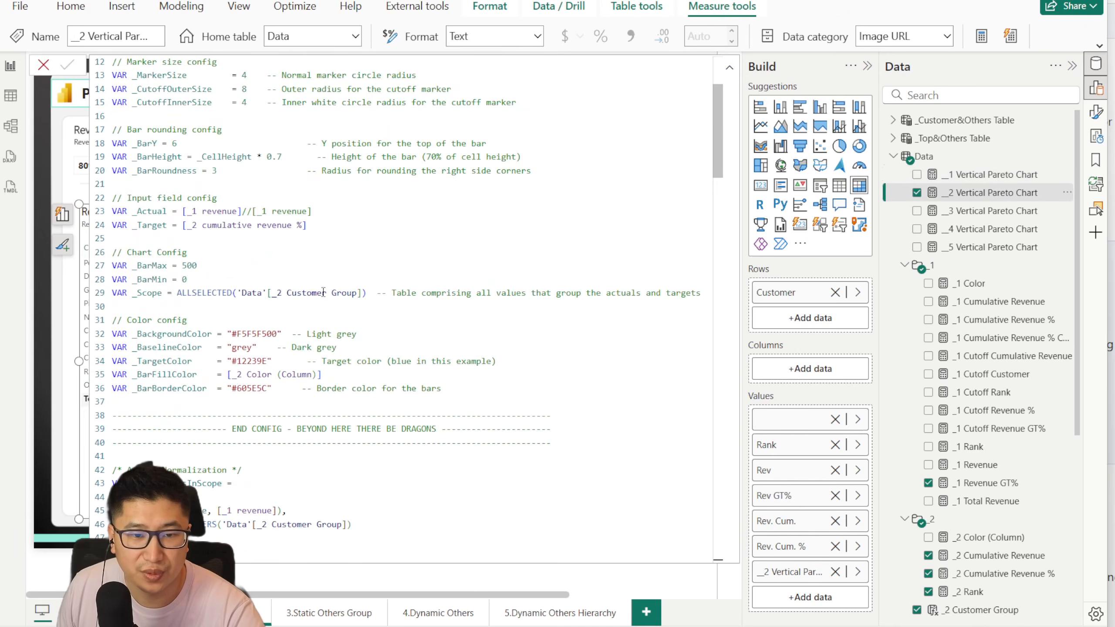
pyautogui.scroll(-10, 323, 292)
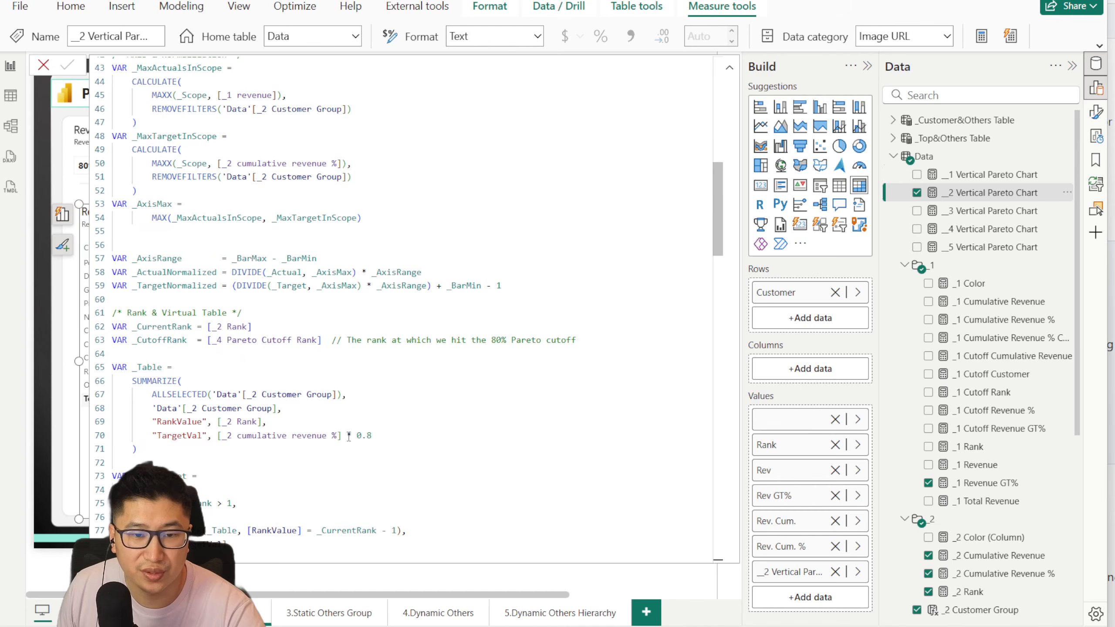
pyautogui.moveTo(348, 436); pyautogui.dragTo(373, 436)
pyautogui.press('BackSpace')
pyautogui.click(66, 65)
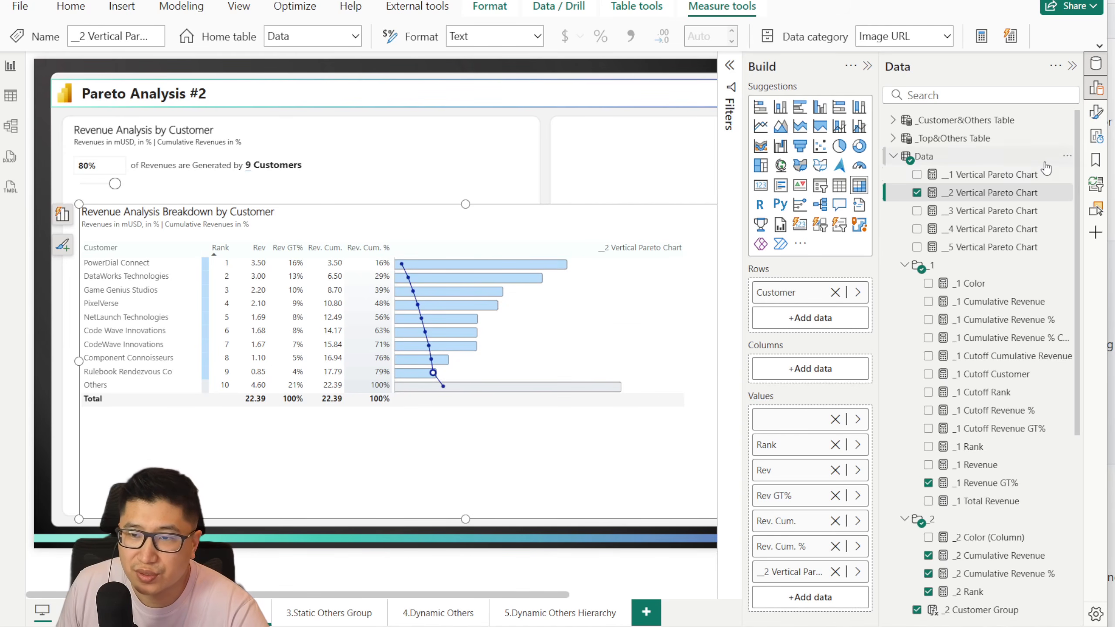
# Step: Reopen the __2 Vertical Pareto Chart measure to review its input field configuration, then close the formula
pyautogui.click(1024, 175)
pyautogui.click(1025, 194)
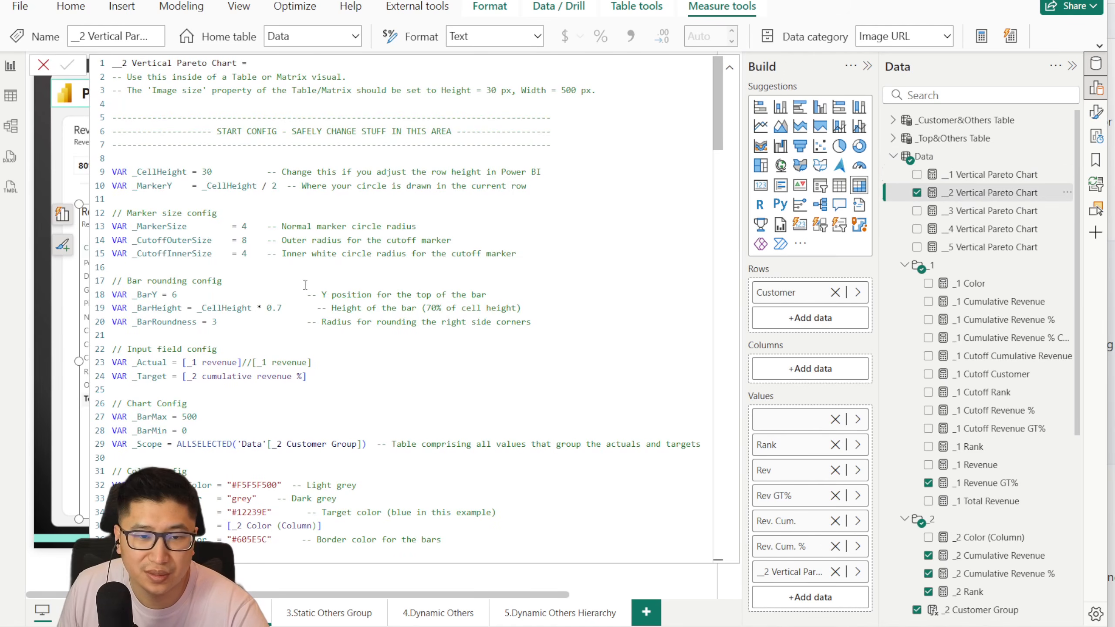
pyautogui.click(387, 360)
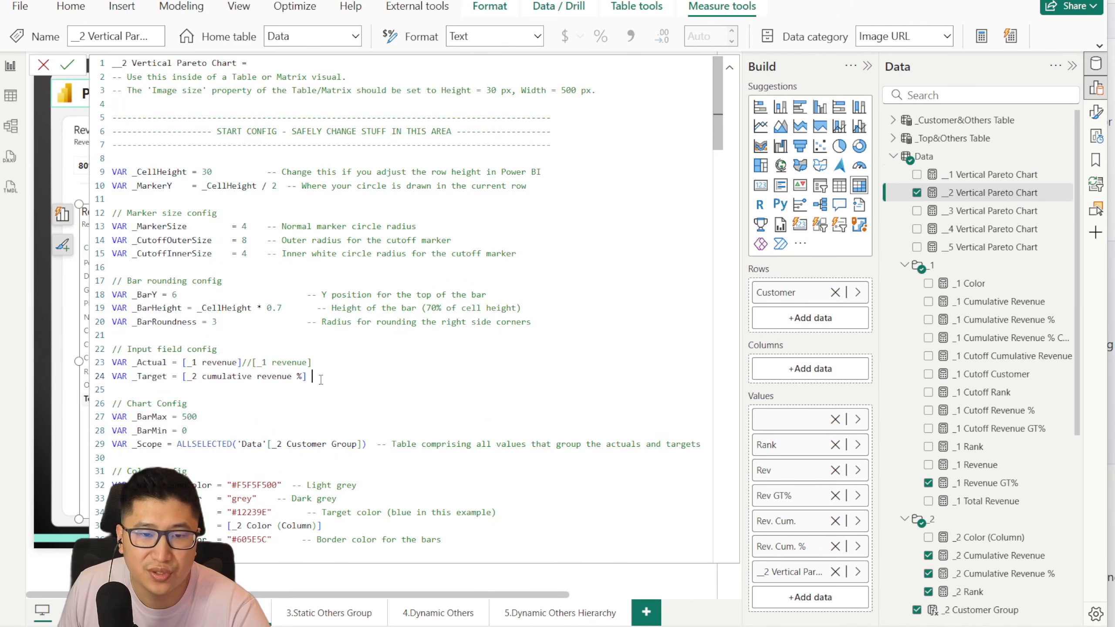
pyautogui.click(43, 65)
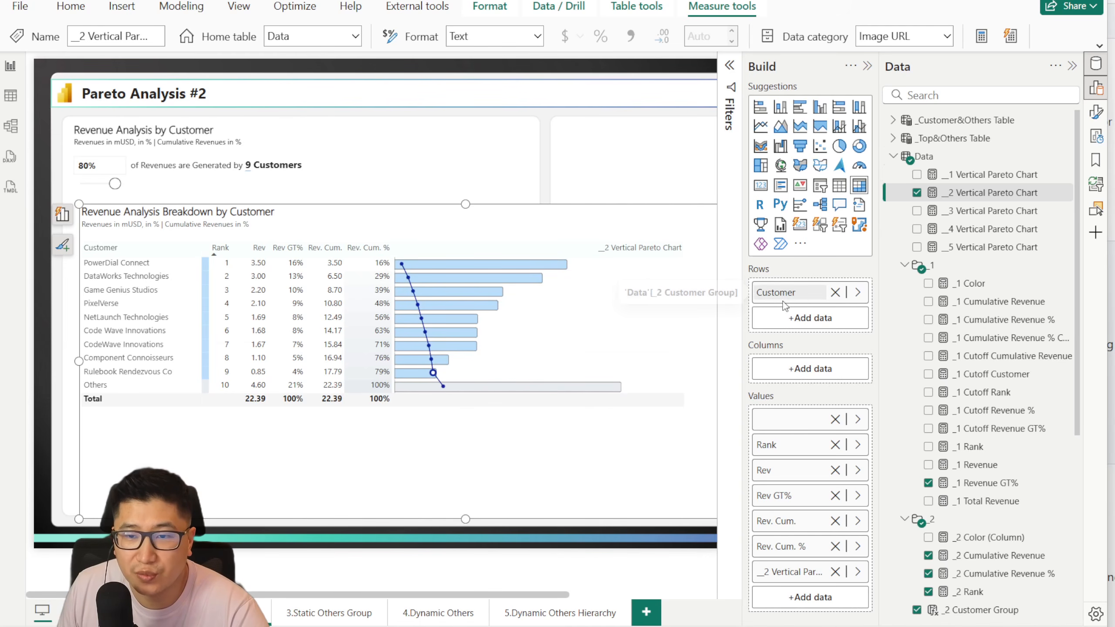
# Step: Compare the Customer row fields used by the breakdown matrices on the Pareto Analysis #1 and #2 pages
pyautogui.click(131, 613)
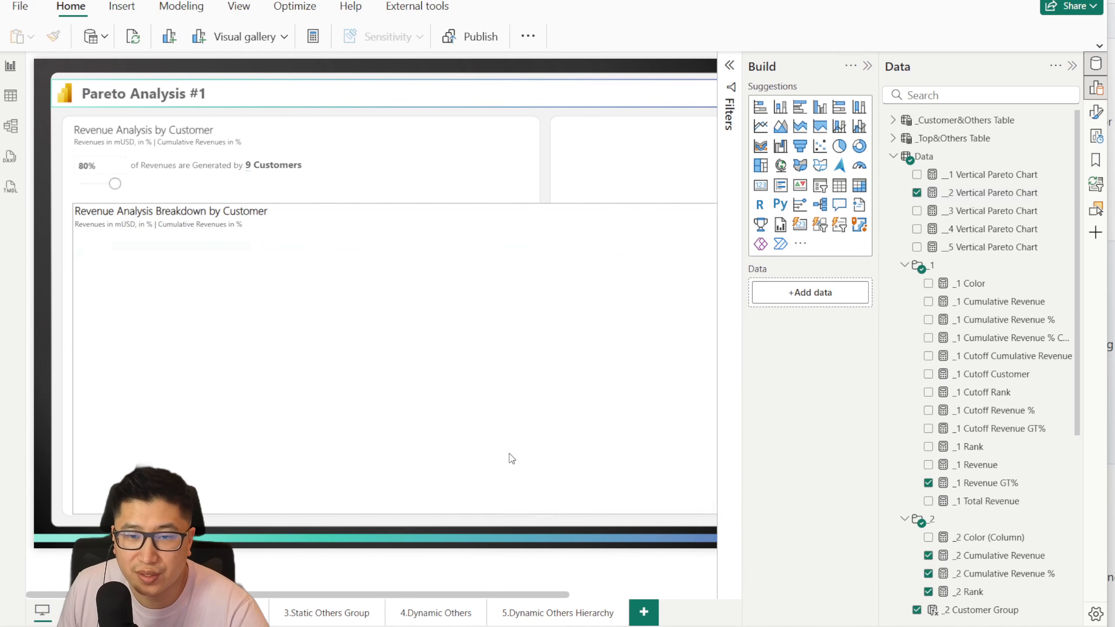
pyautogui.click(619, 227)
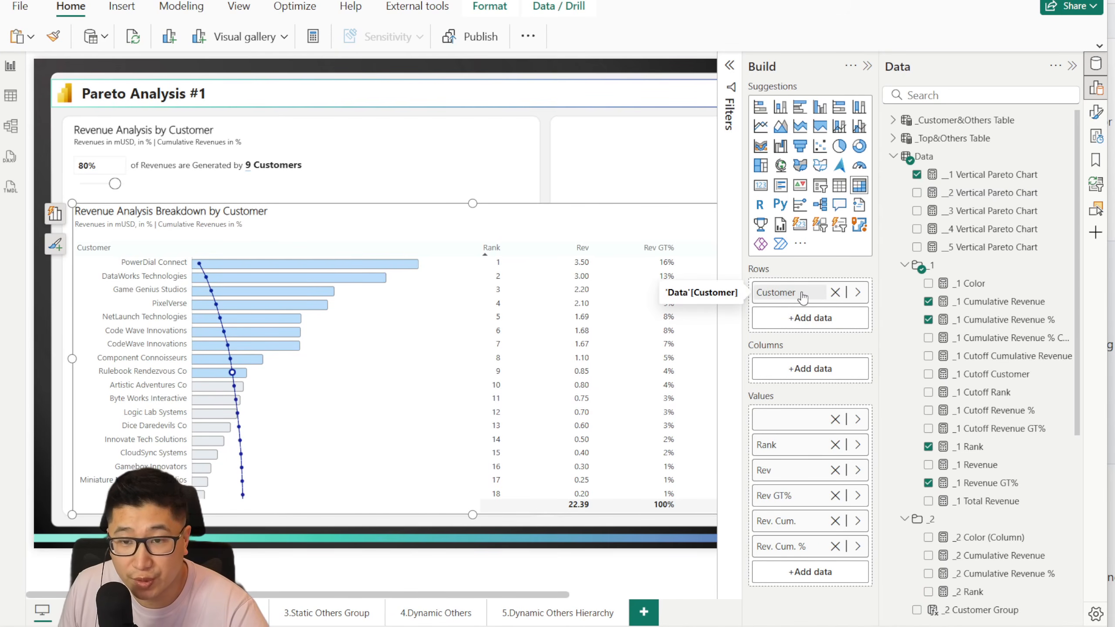
pyautogui.click(237, 613)
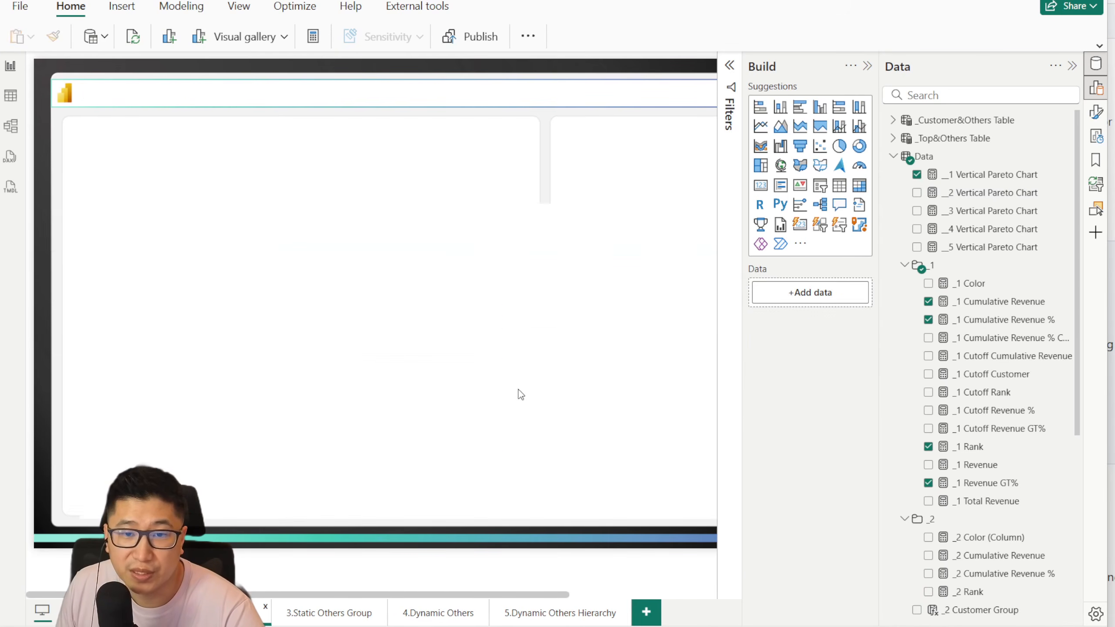
pyautogui.click(305, 356)
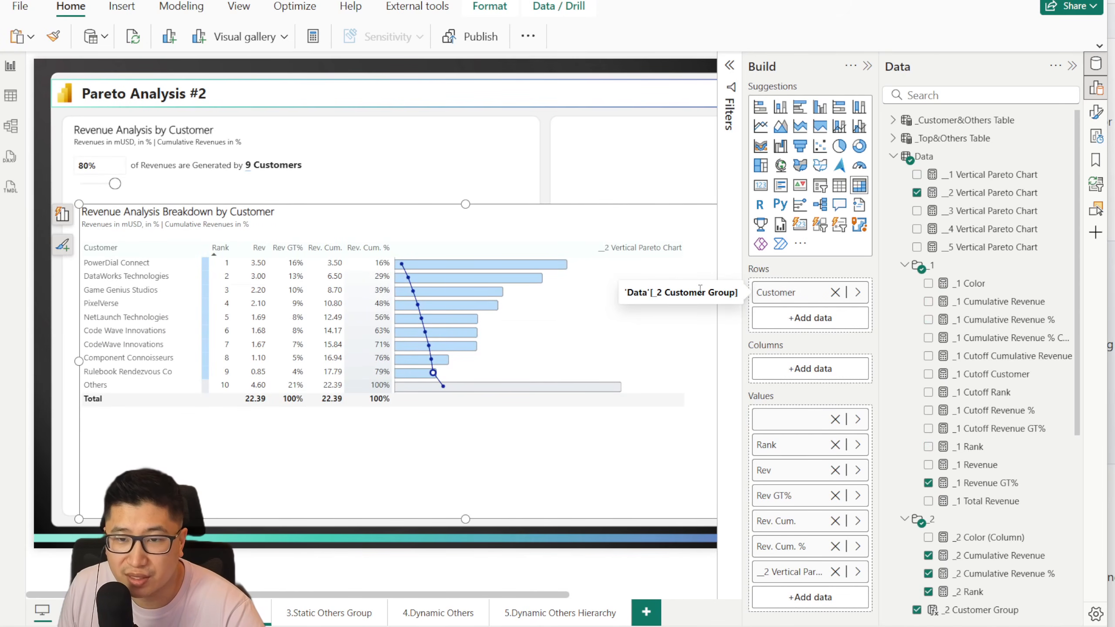
# Step: Open the formula of the _2 Customer Group calculated column to examine how customers are assigned to Others
pyautogui.scroll(-3, 967, 353)
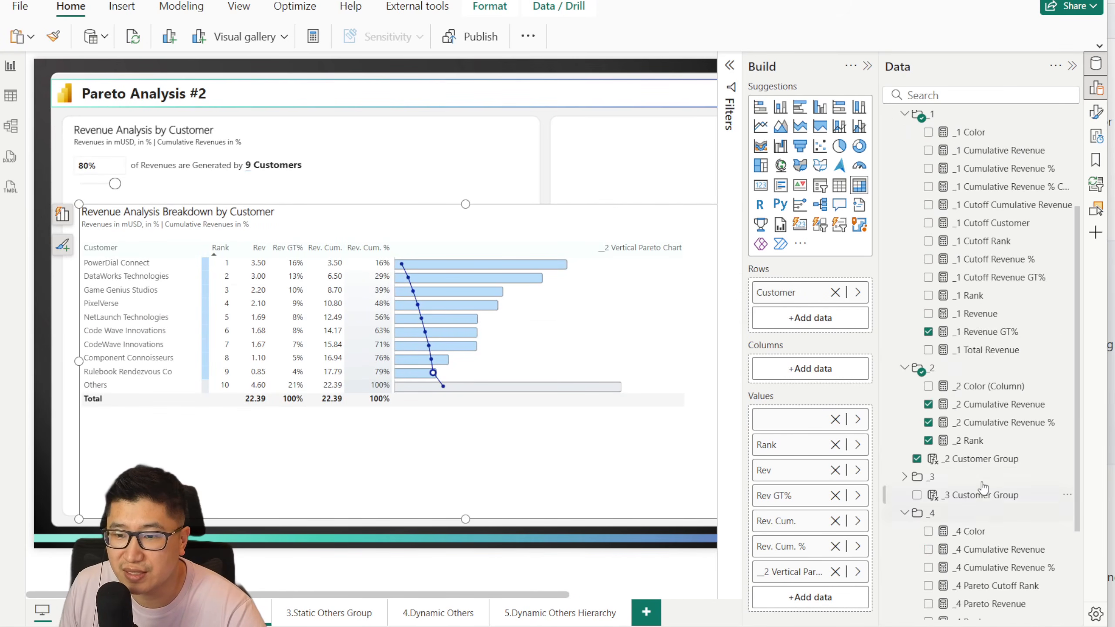
pyautogui.click(983, 458)
pyautogui.click(542, 158)
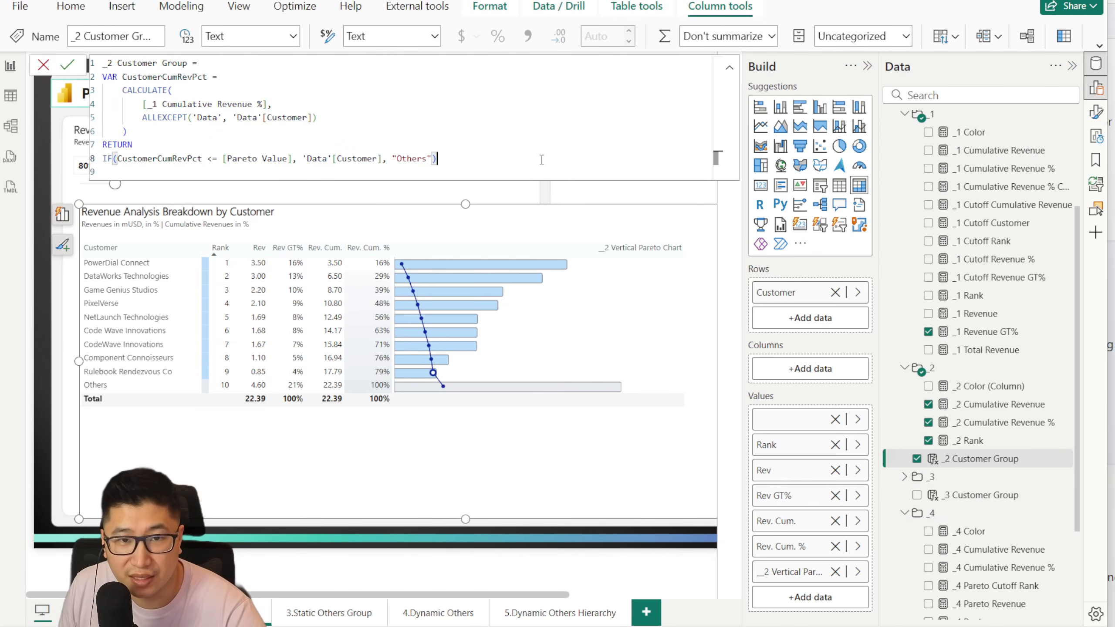
# Step: Examine the CustomerCumRevPct variable and the IF condition in the _2 Customer Group formula, and close the formula without changes
pyautogui.scroll(5, 542, 160)
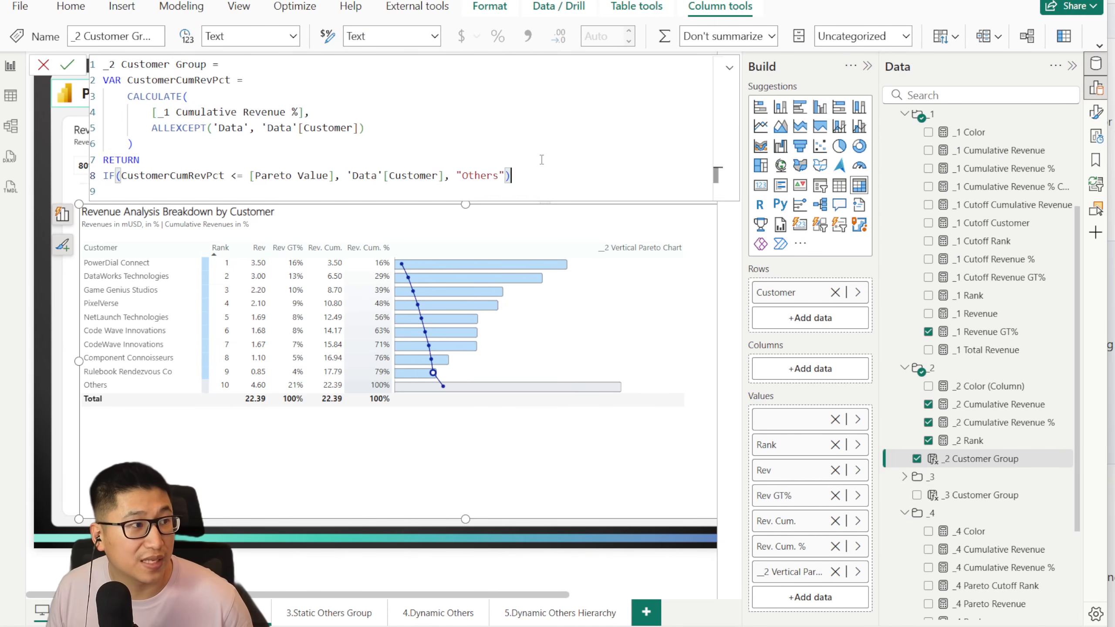
pyautogui.moveTo(175, 88); pyautogui.dragTo(284, 112)
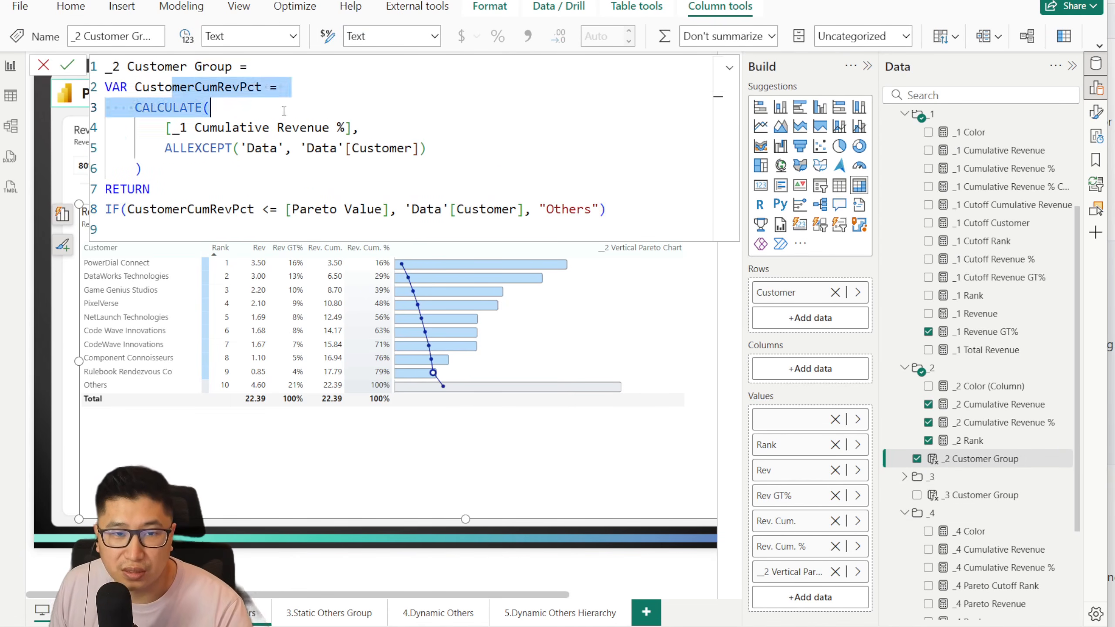
pyautogui.moveTo(512, 154); pyautogui.dragTo(83, 68)
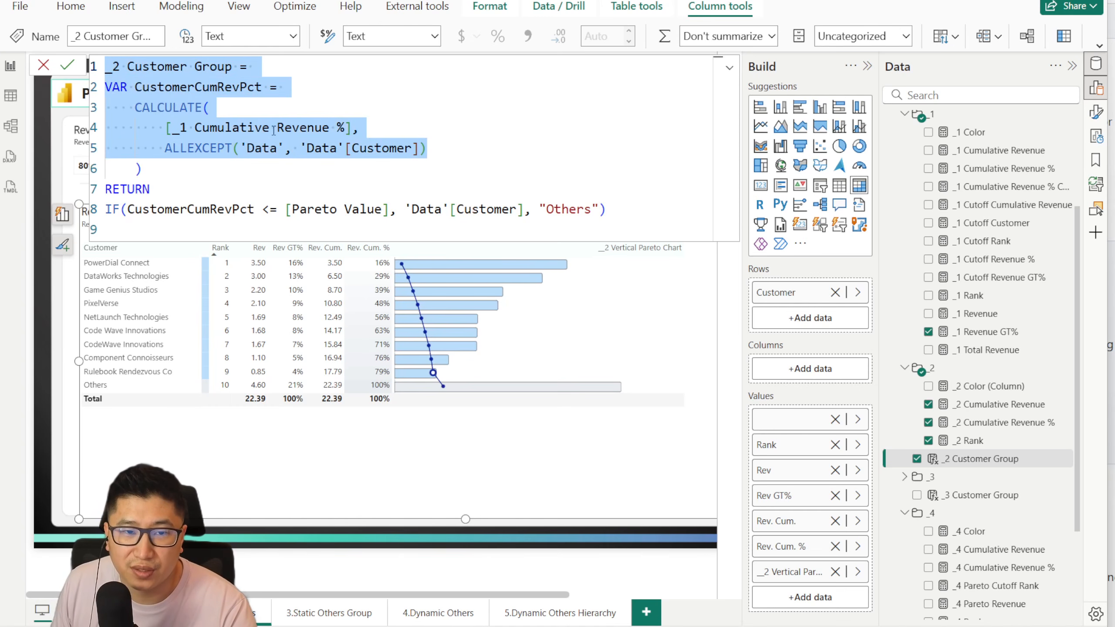
pyautogui.click(436, 125)
pyautogui.moveTo(195, 217); pyautogui.dragTo(148, 212)
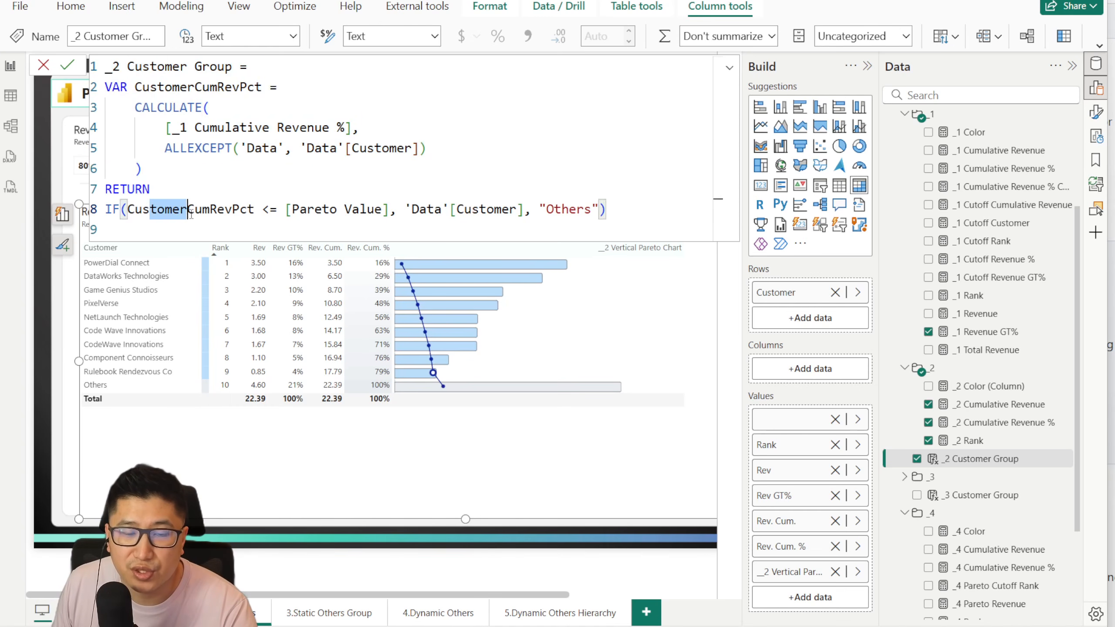
pyautogui.doubleClick(130, 213)
pyautogui.moveTo(277, 212); pyautogui.dragTo(605, 213)
pyautogui.click(637, 214)
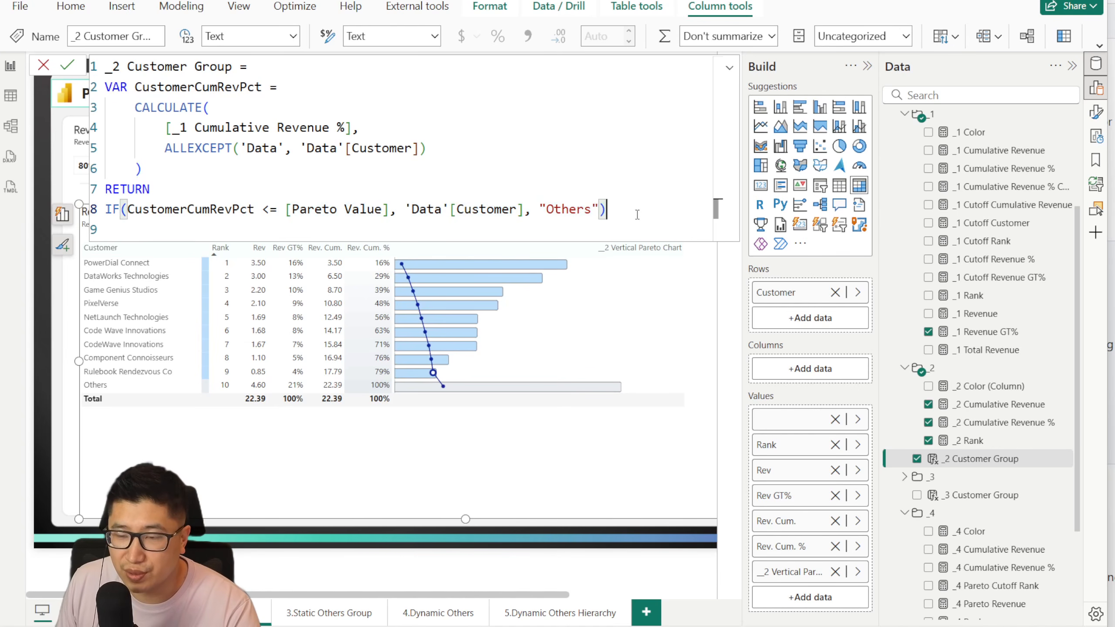
pyautogui.click(49, 66)
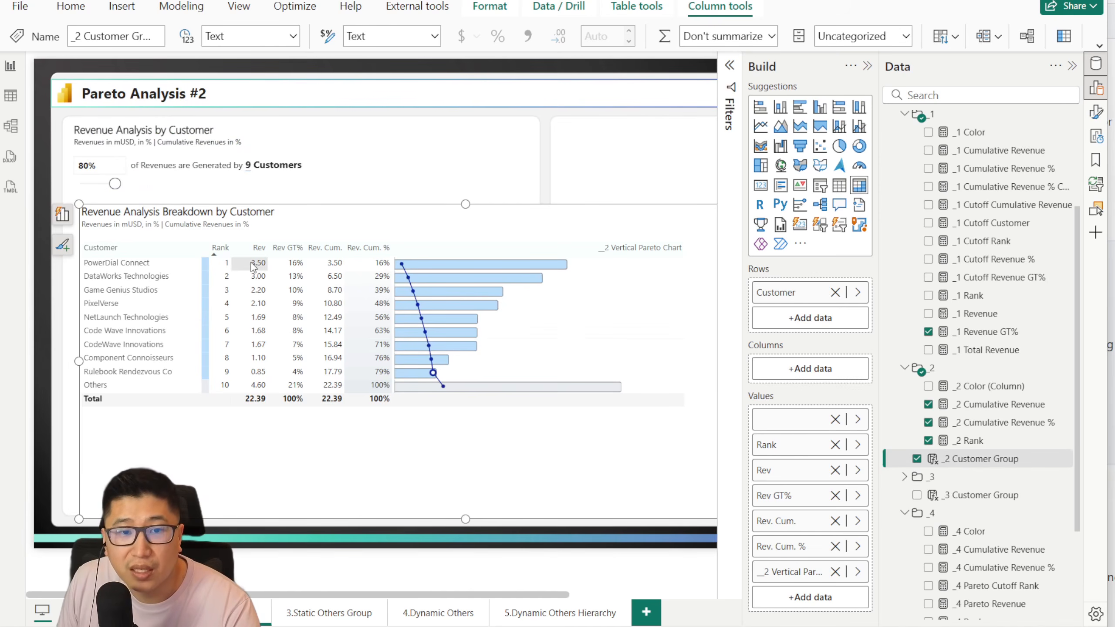
# Step: Reopen the _2 Customer Group formula to examine its [Pareto Value] threshold and 'Data'[Customer] reference, and close it unchanged
pyautogui.click(979, 441)
pyautogui.click(985, 459)
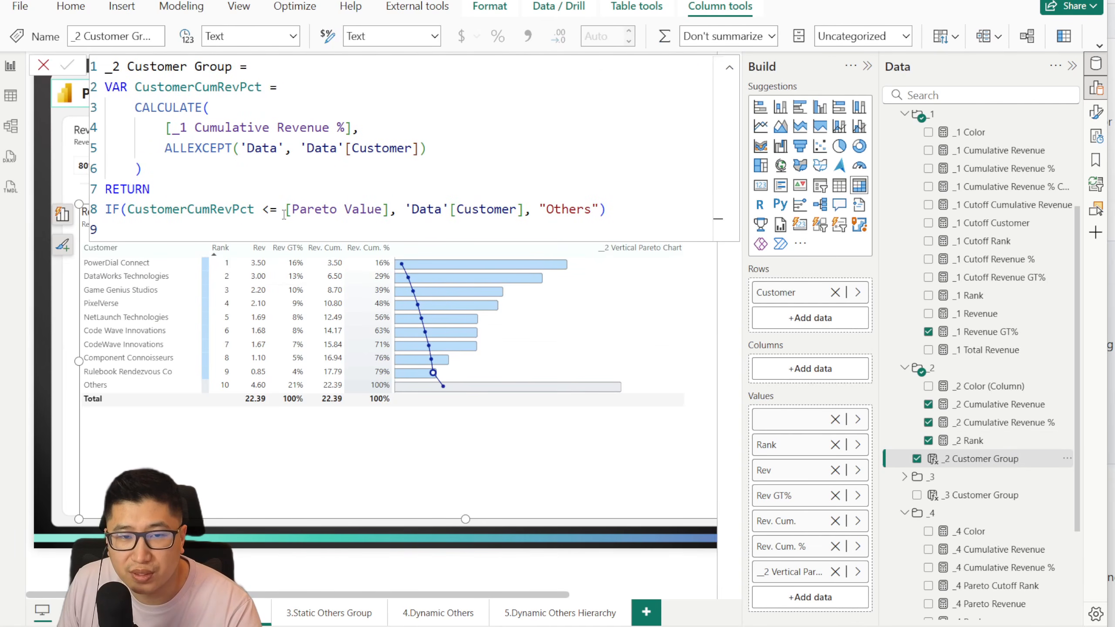
pyautogui.moveTo(284, 214); pyautogui.dragTo(385, 209)
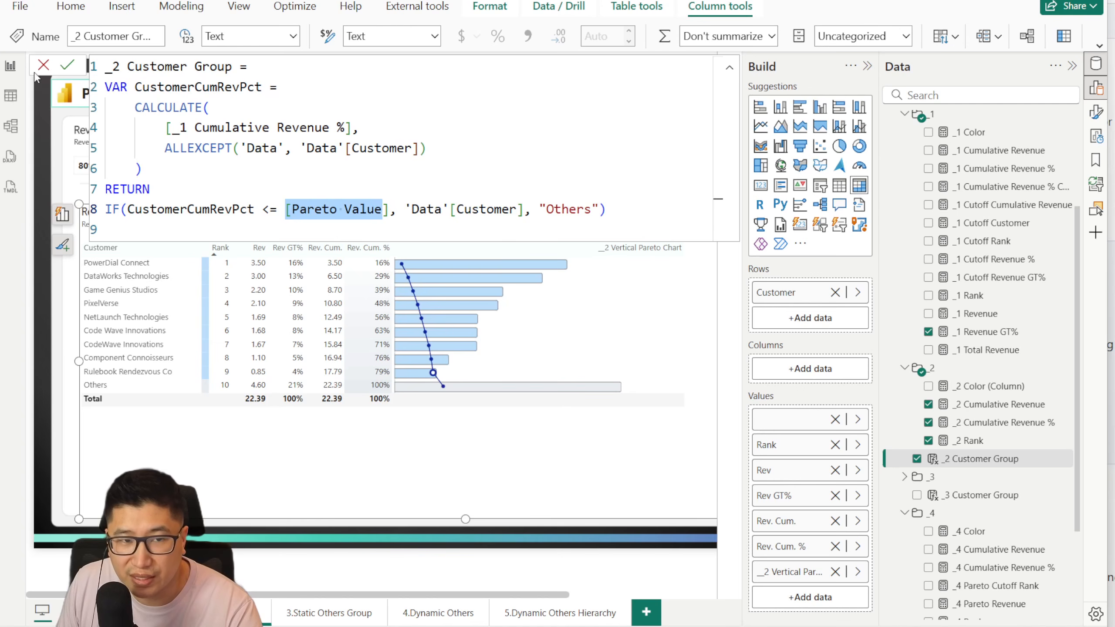
pyautogui.doubleClick(489, 209)
pyautogui.click(44, 66)
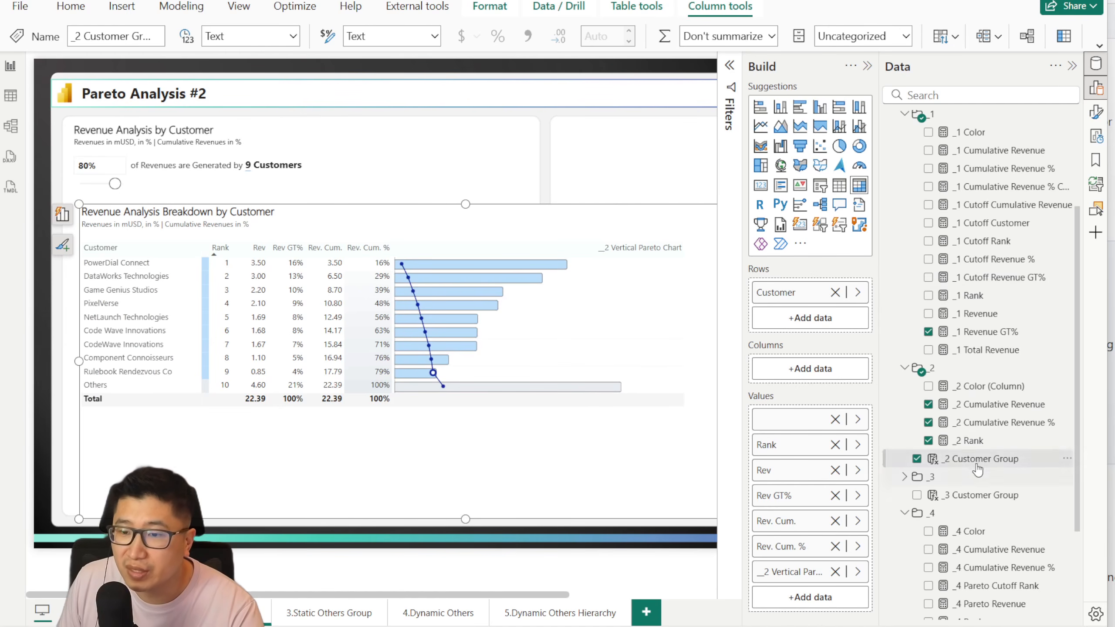
# Step: Review where the __2 Vertical Pareto Chart measure references 'Data'[_2 Customer Group], including the _Scope variable, and close the formula unchanged
pyautogui.scroll(1, 982, 457)
pyautogui.scroll(3, 981, 457)
pyautogui.click(983, 196)
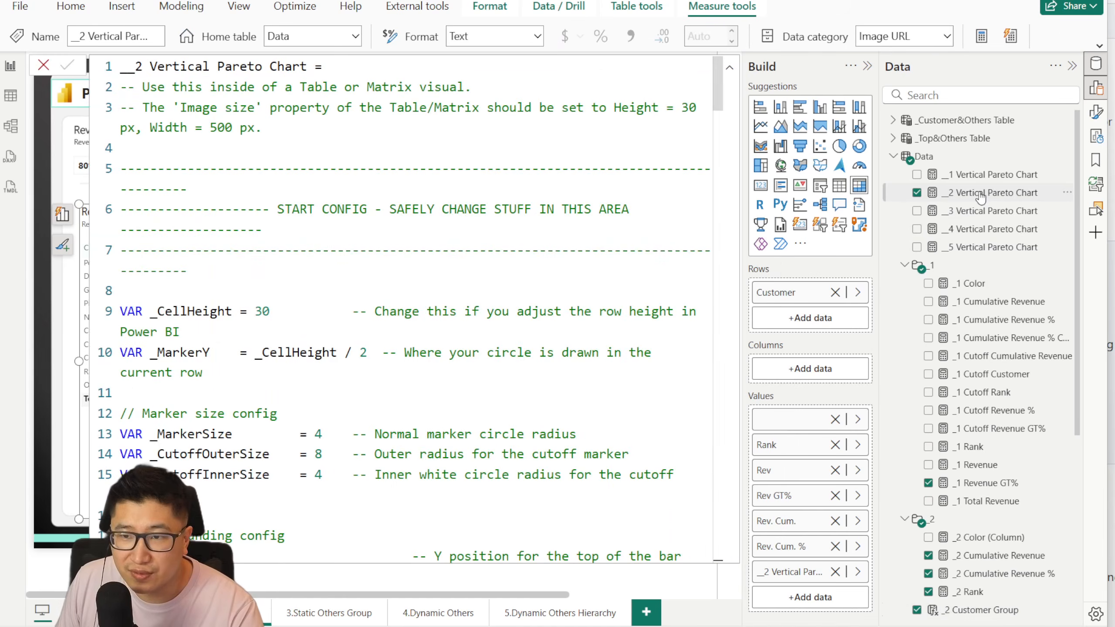
pyautogui.scroll(-5, 353, 385)
pyautogui.scroll(-2, 354, 385)
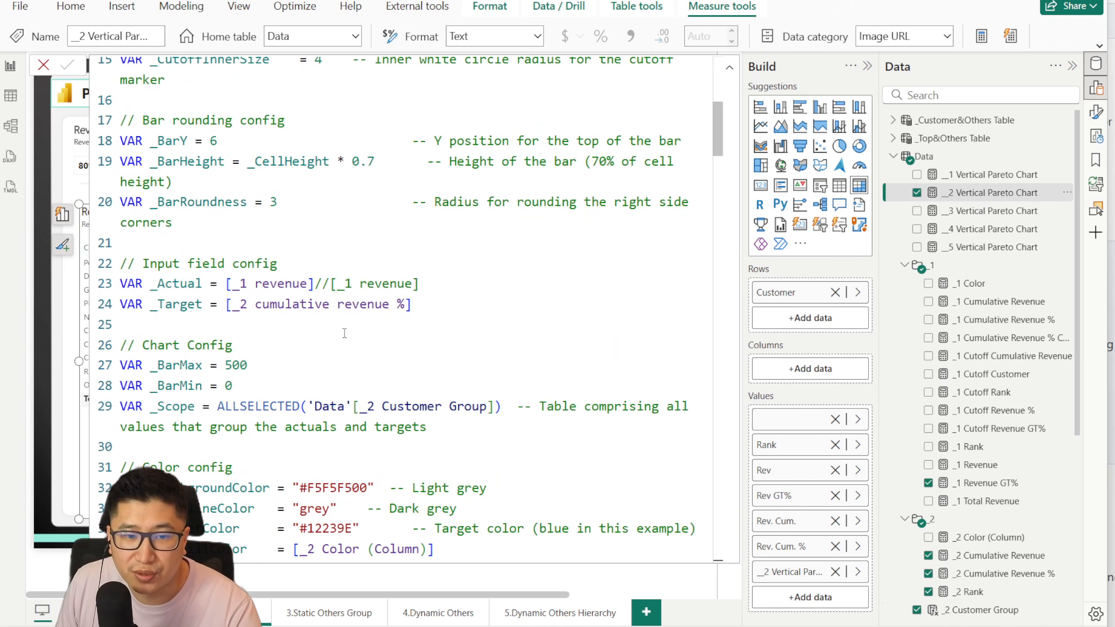
pyautogui.moveTo(316, 404); pyautogui.dragTo(482, 409)
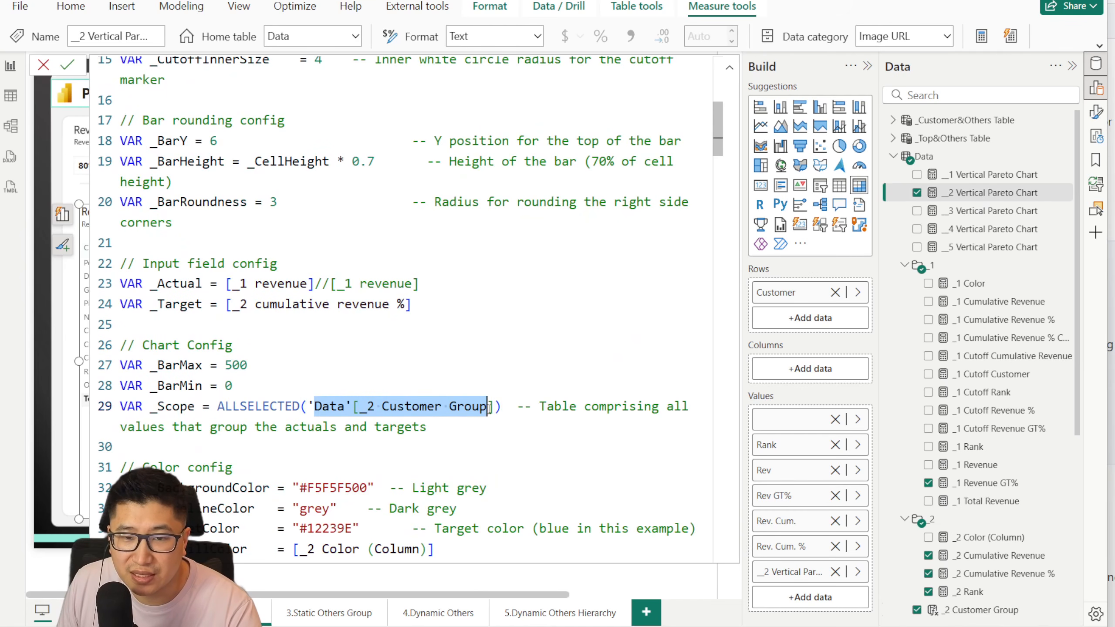
pyautogui.scroll(-3, 339, 302)
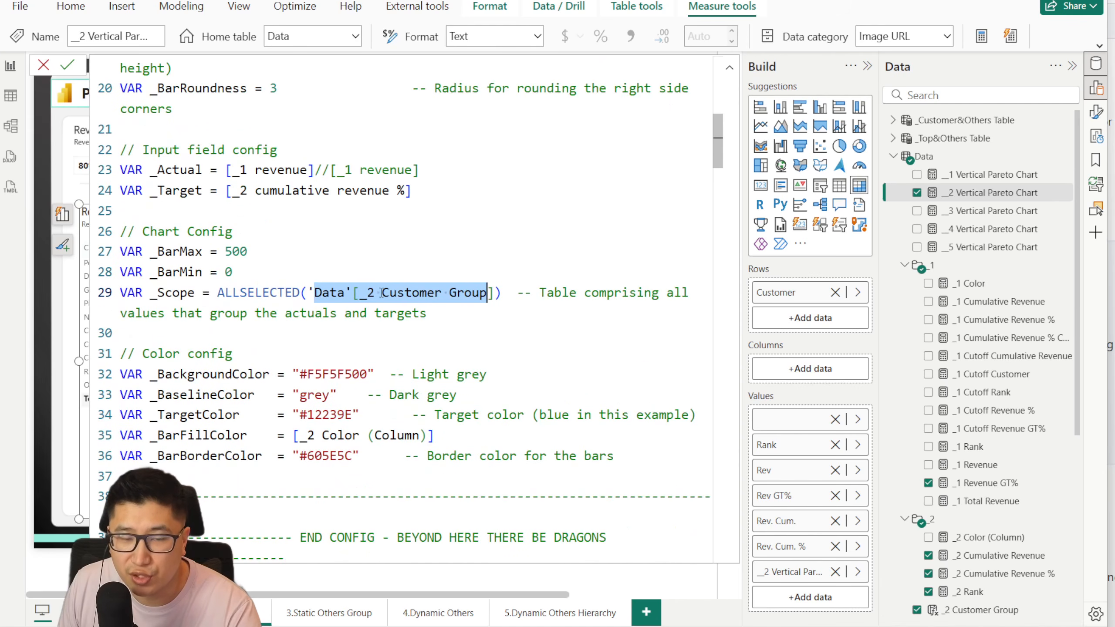
pyautogui.scroll(-6, 384, 293)
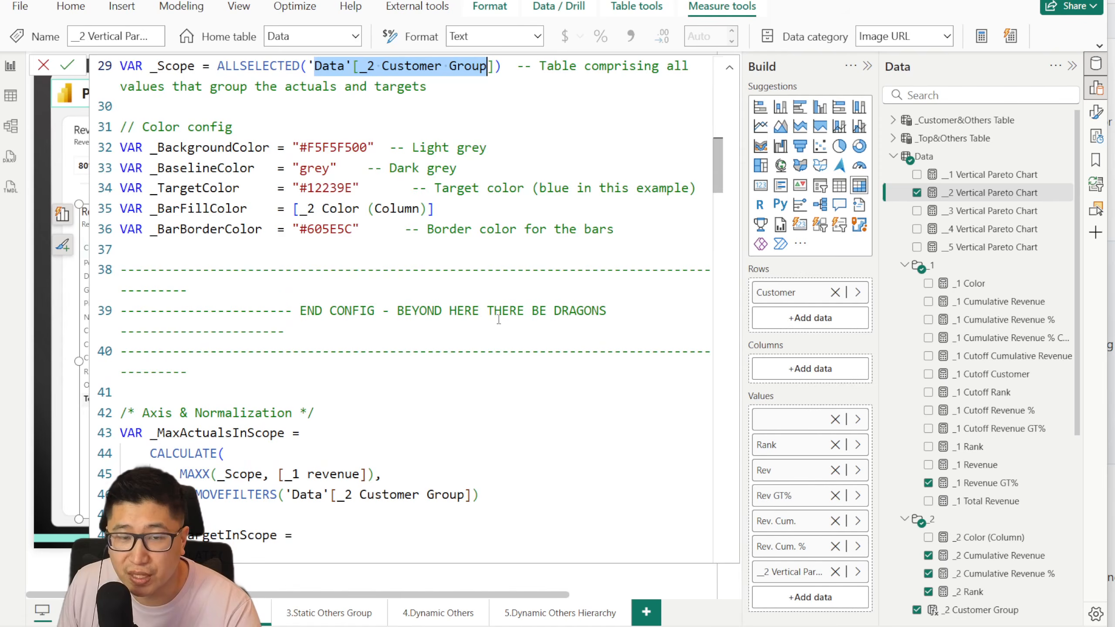
pyautogui.scroll(2, 499, 319)
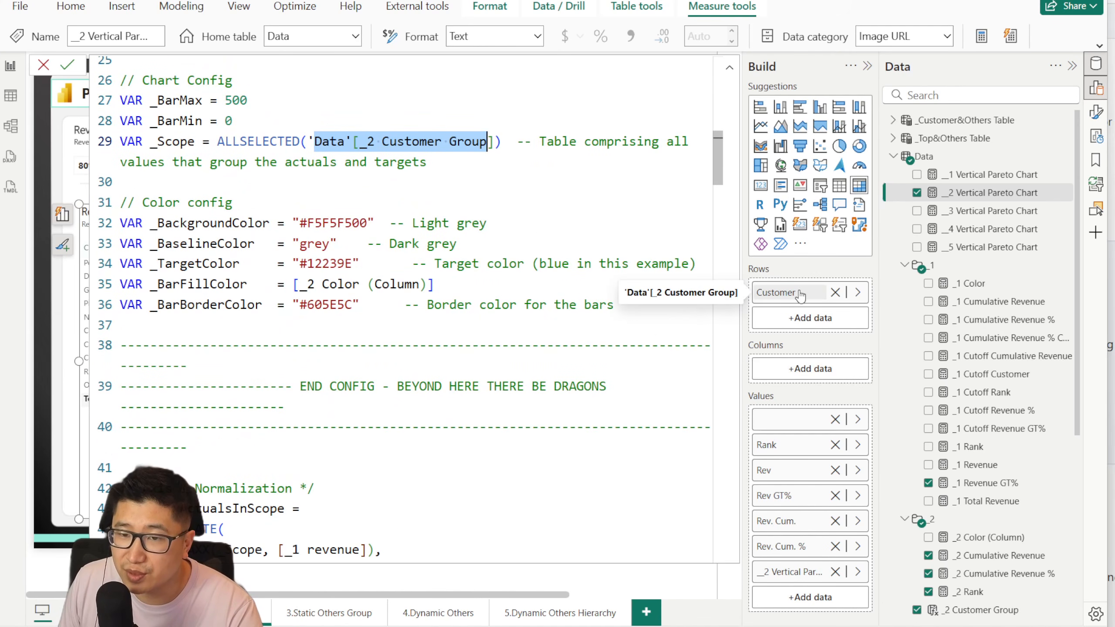
pyautogui.scroll(-14, 570, 351)
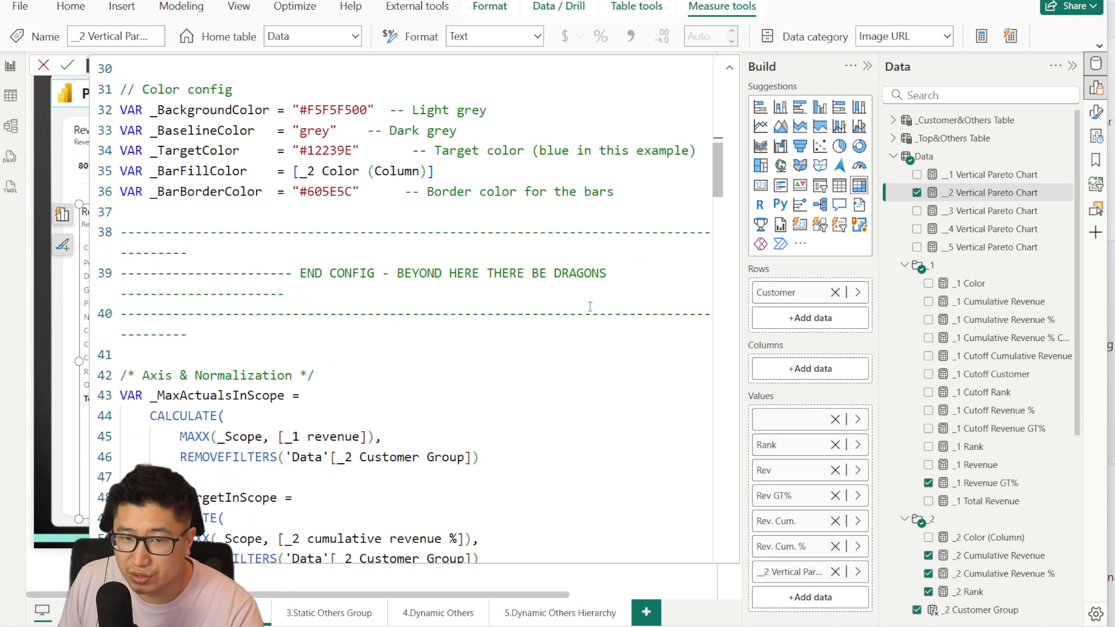
pyautogui.scroll(-11, 536, 491)
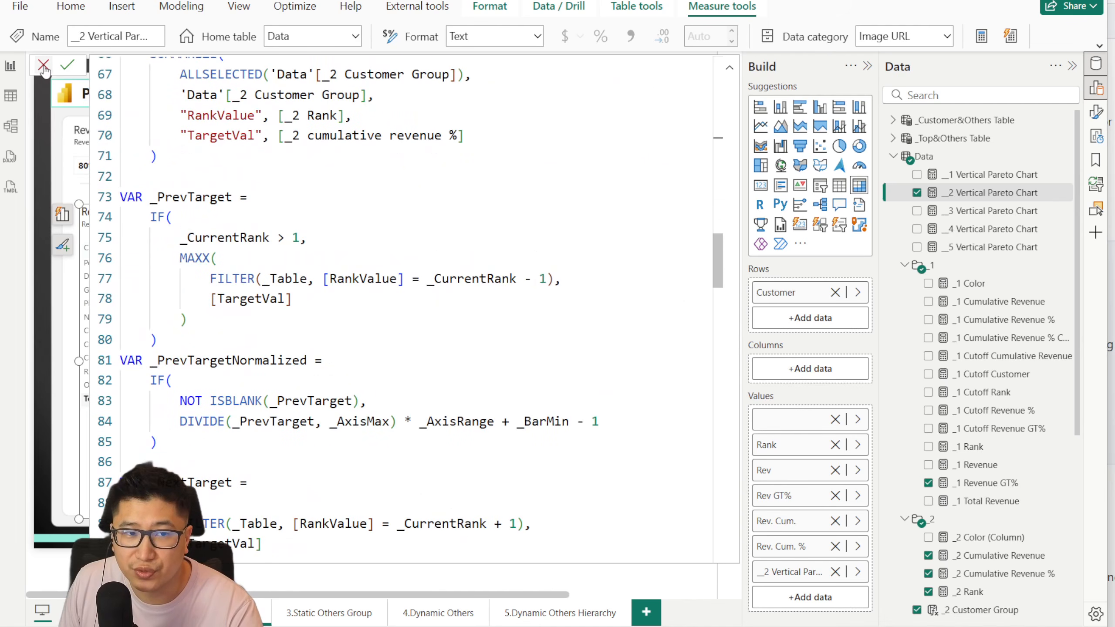
pyautogui.click(43, 66)
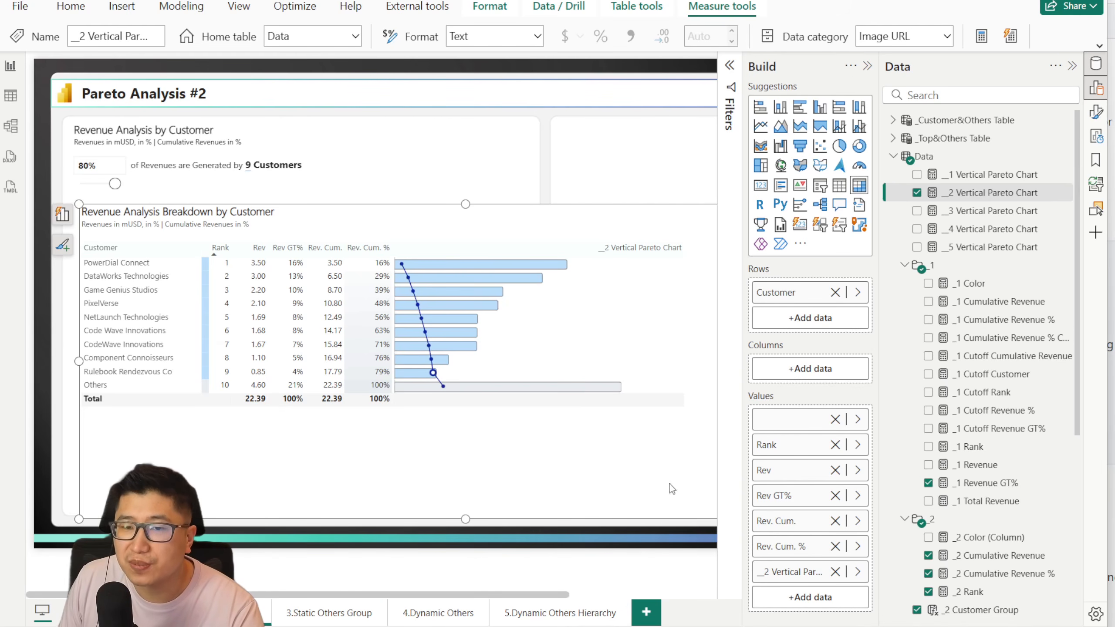
# Step: On the 3.Static Others Group page, delete the Pareto combo chart and move the breakdown matrix into its place below the percentage slicer
pyautogui.moveTo(472, 597); pyautogui.dragTo(401, 598)
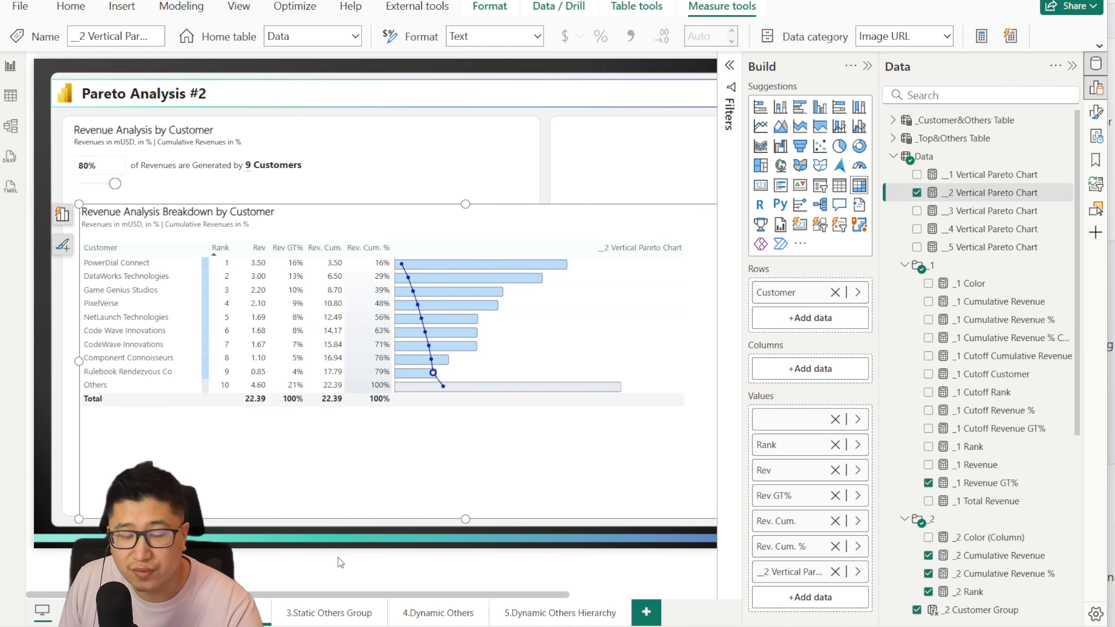
pyautogui.click(327, 614)
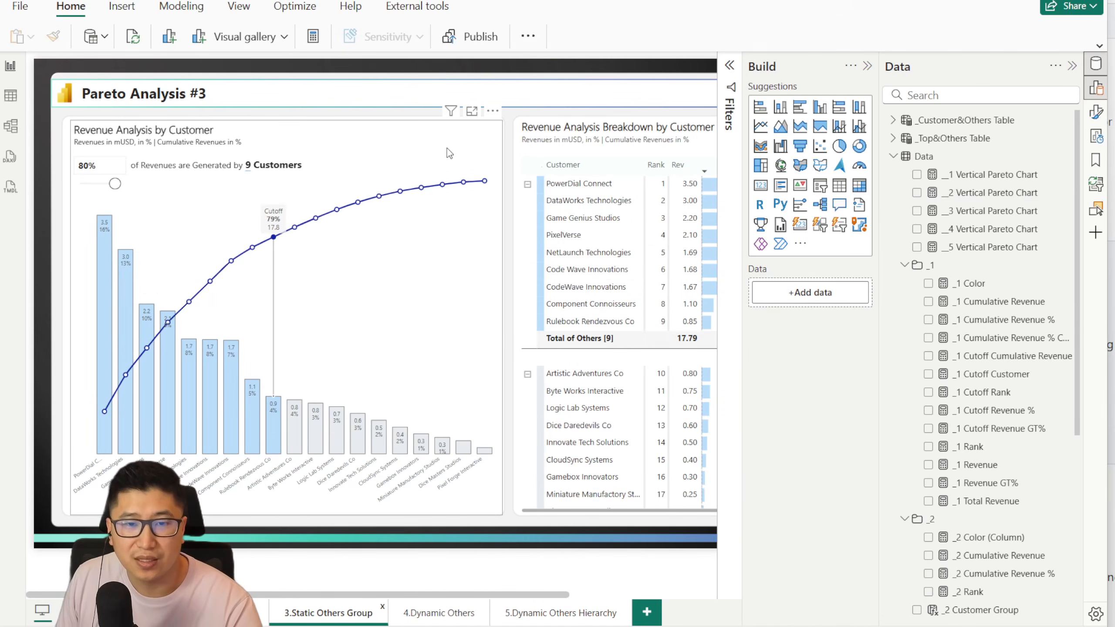
pyautogui.click(447, 147)
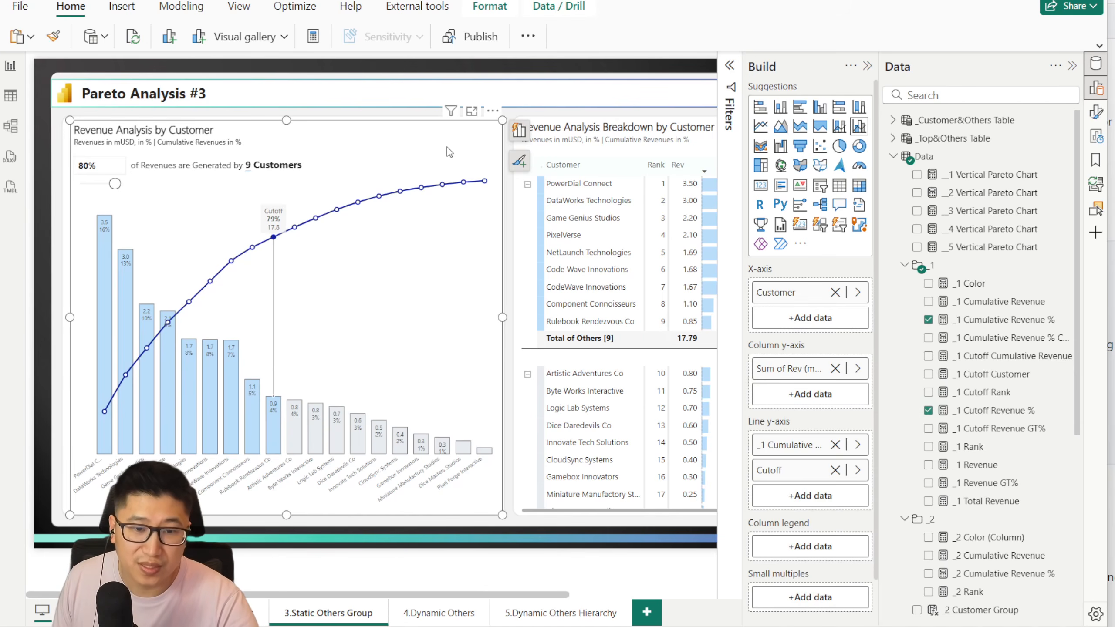
pyautogui.press('Delete')
pyautogui.moveTo(528, 125); pyautogui.dragTo(227, 190)
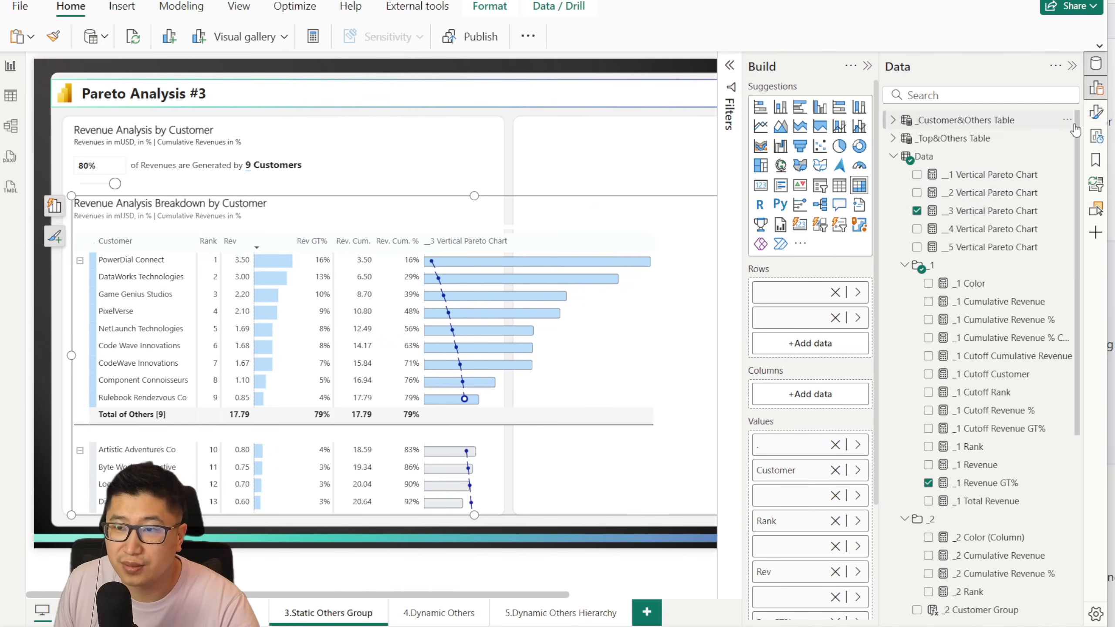
# Step: Set the row padding of the Revenue Analysis Breakdown by Customer matrix to 0
pyautogui.click(1097, 113)
pyautogui.click(659, 165)
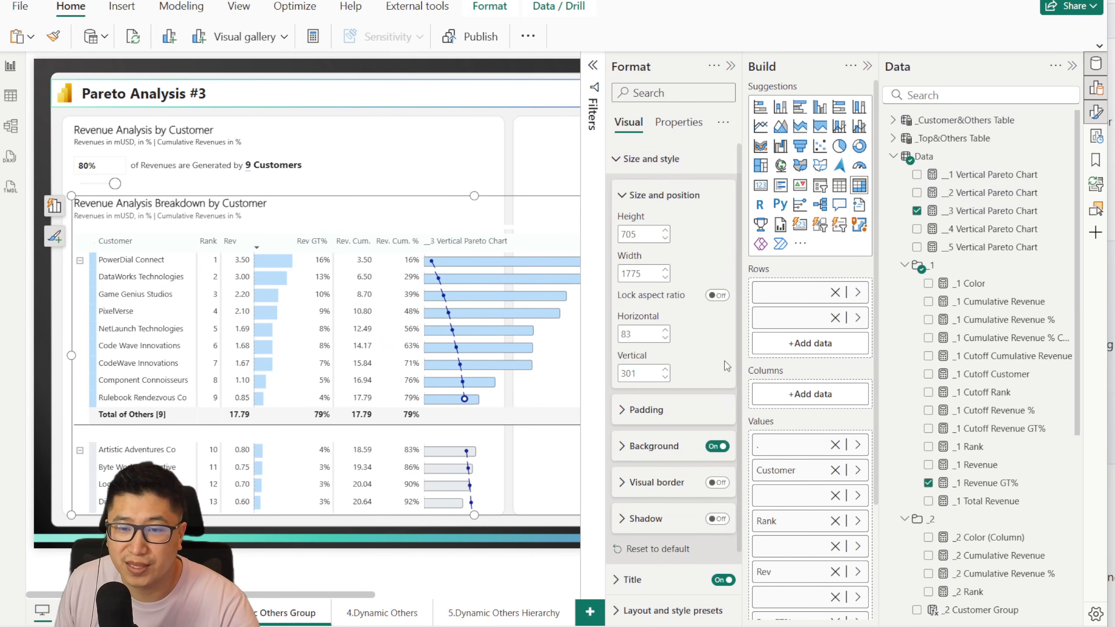
pyautogui.click(656, 449)
pyautogui.click(644, 161)
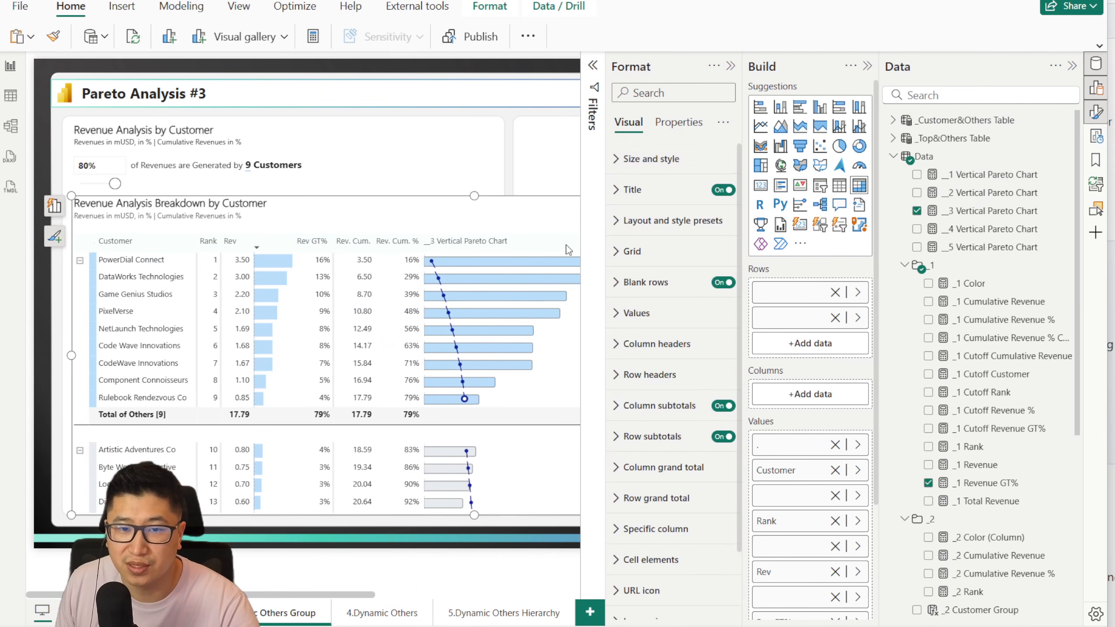
pyautogui.click(649, 475)
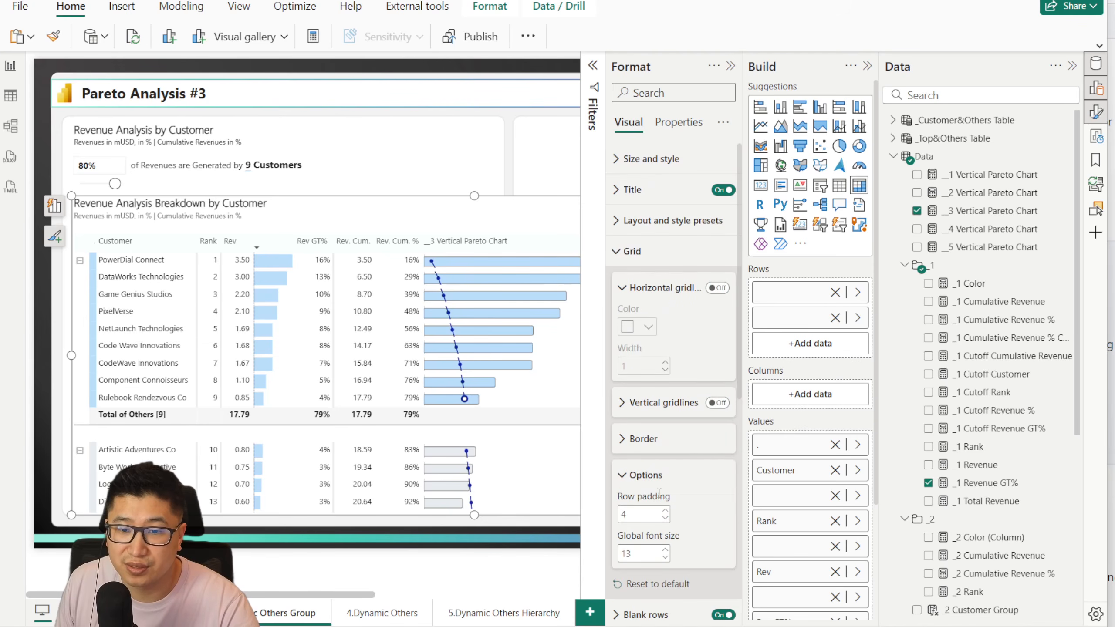
pyautogui.write('0')
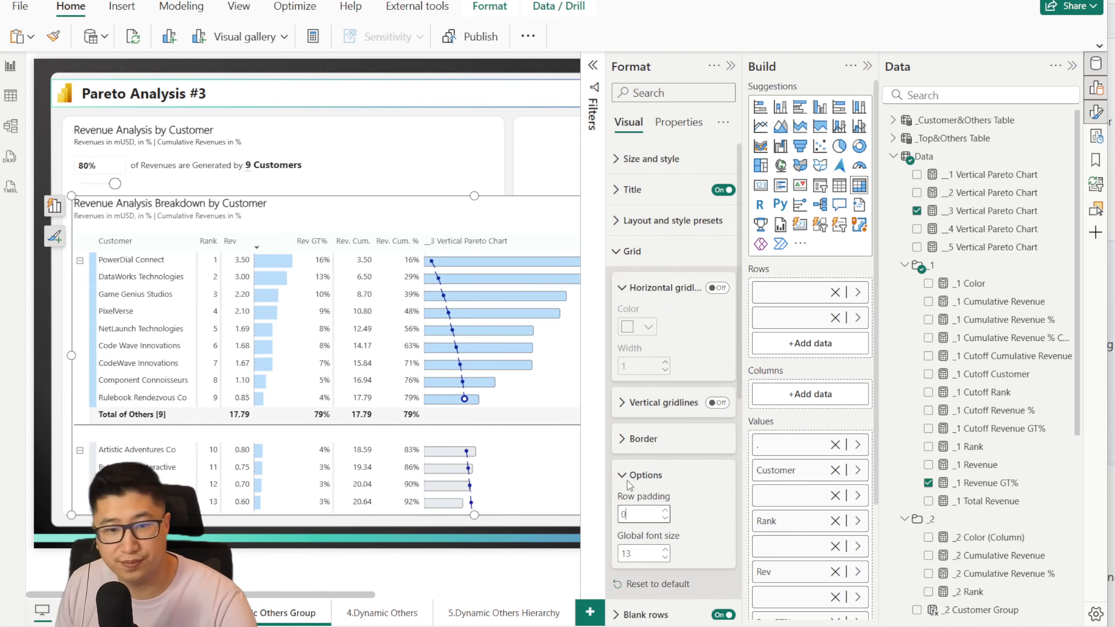
pyautogui.press('Return')
pyautogui.click(731, 67)
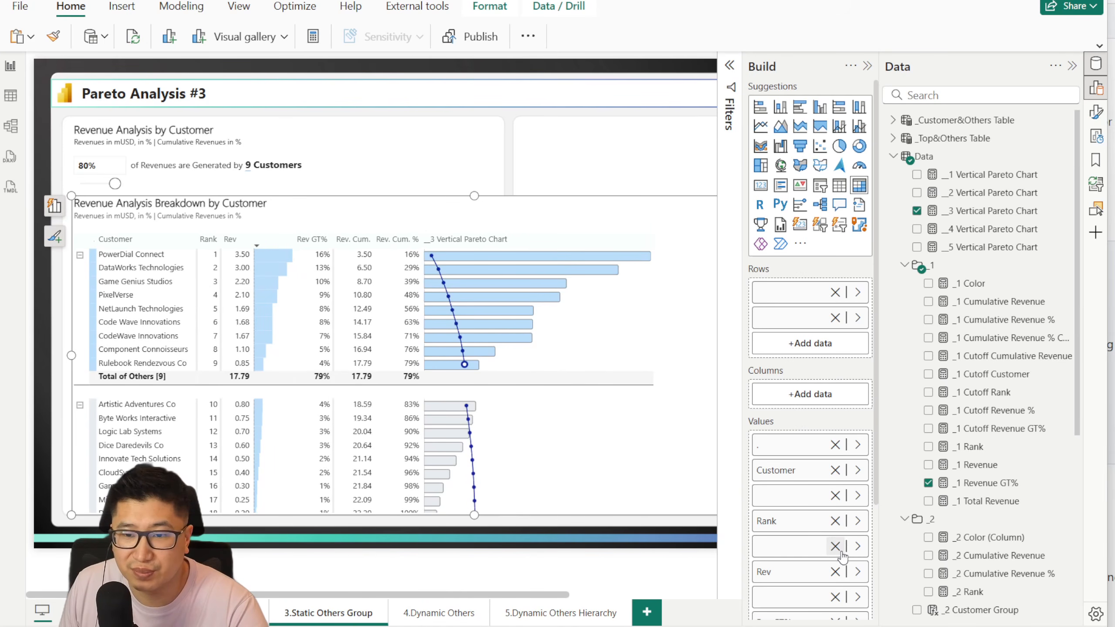
pyautogui.click(834, 597)
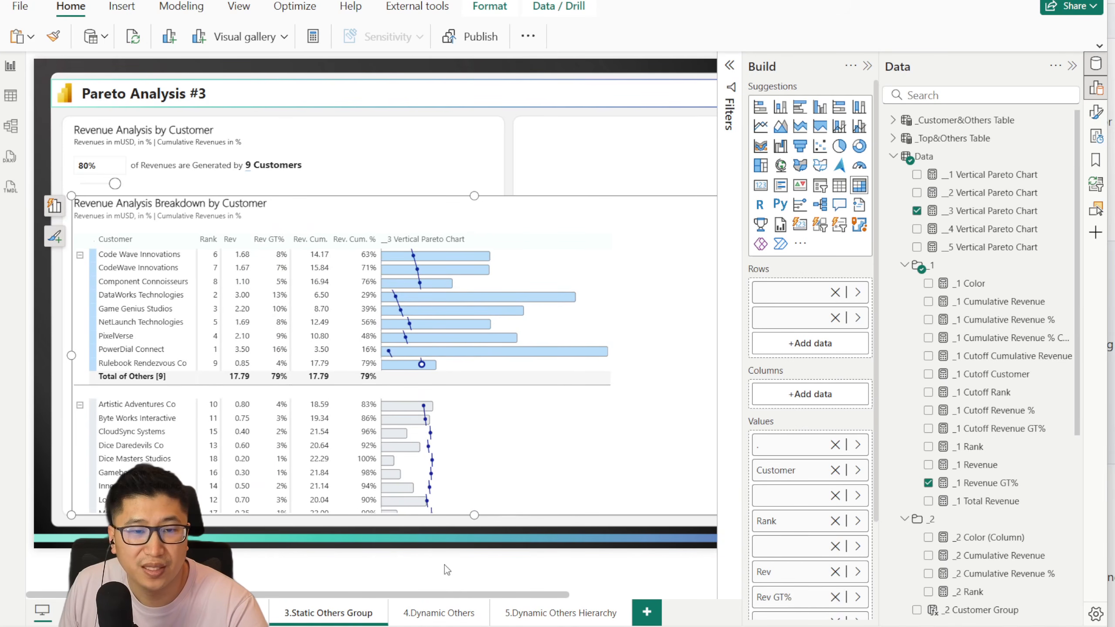
pyautogui.moveTo(464, 594)
pyautogui.mouseDown()
pyautogui.moveTo(494, 601)
pyautogui.moveTo(485, 597)
pyautogui.mouseUp()
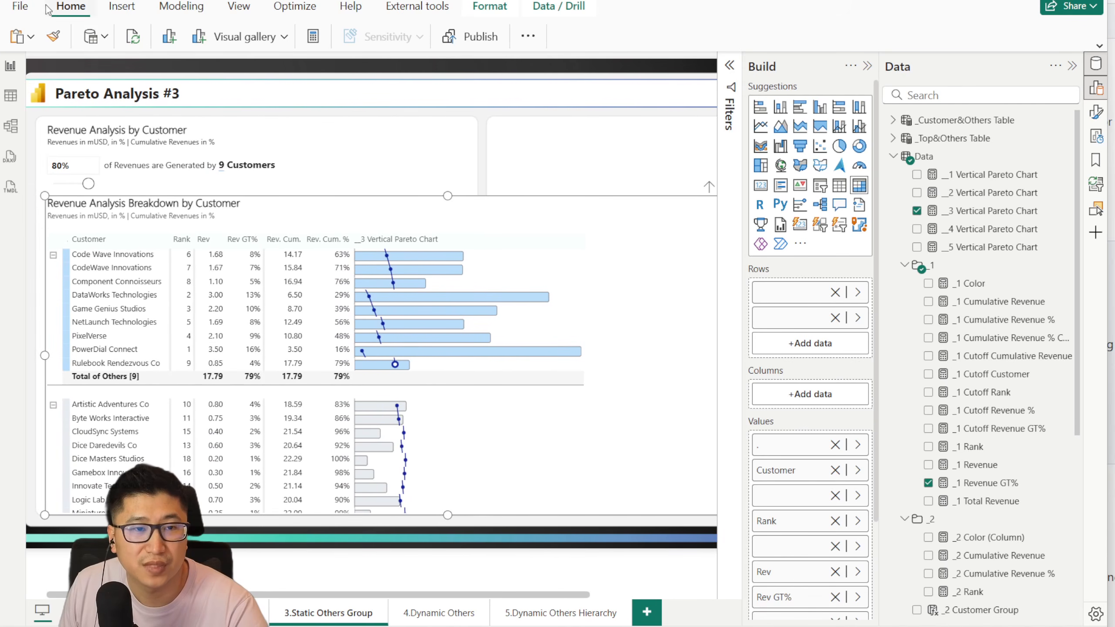
pyautogui.hotkey('ctrl', 'z')
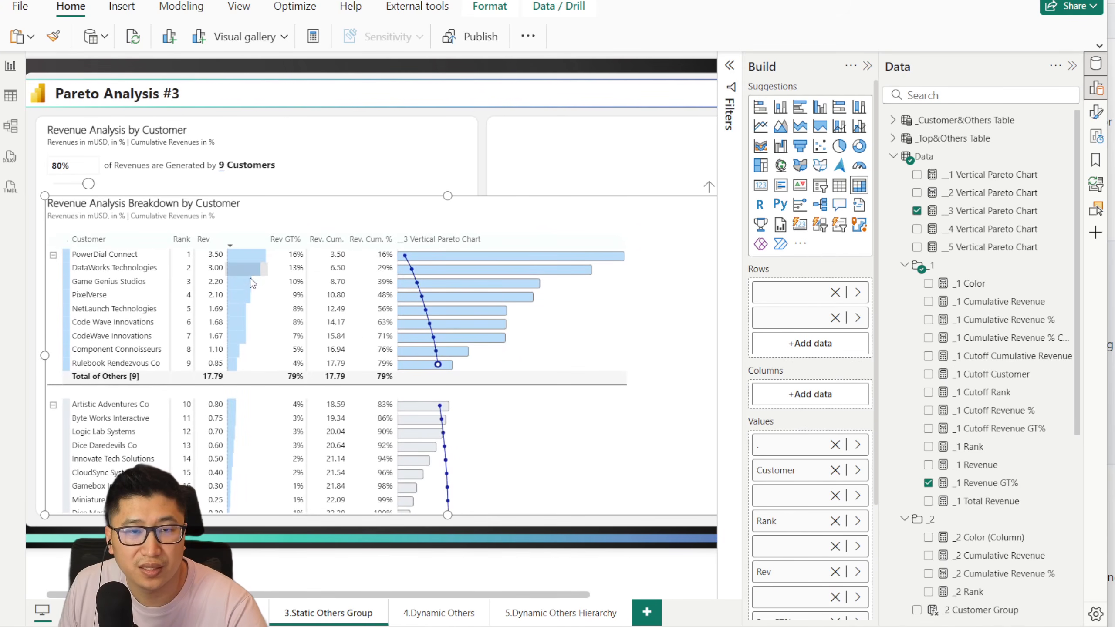
# Step: Remove the unnamed bar value between Rev and Rev GT% from the matrix and sort the matrix by Rank in ascending order
pyautogui.click(835, 596)
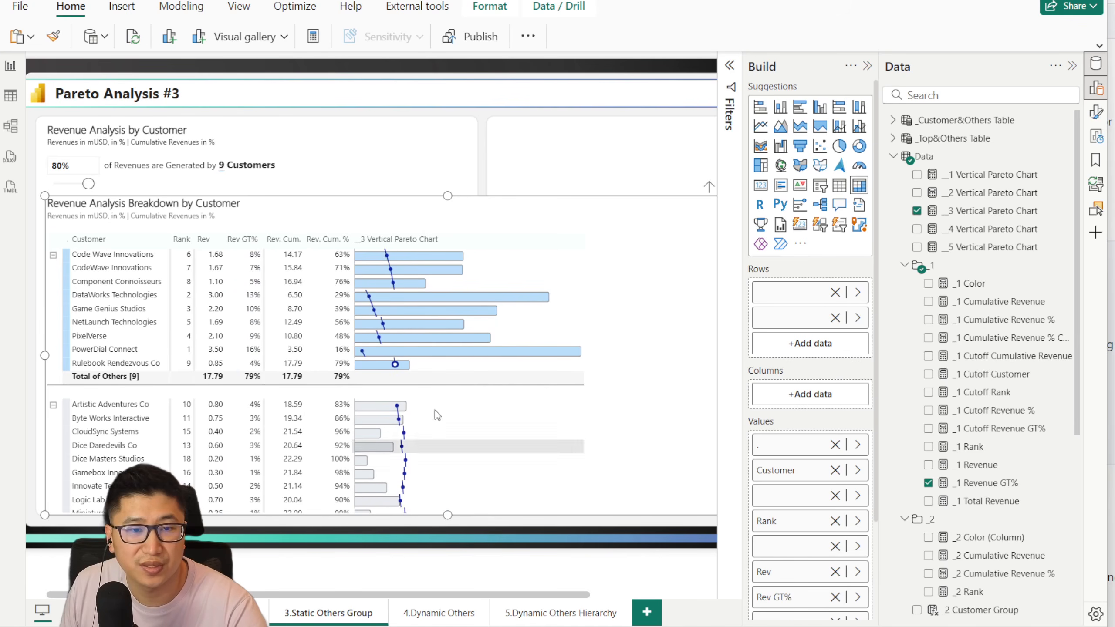
pyautogui.click(184, 241)
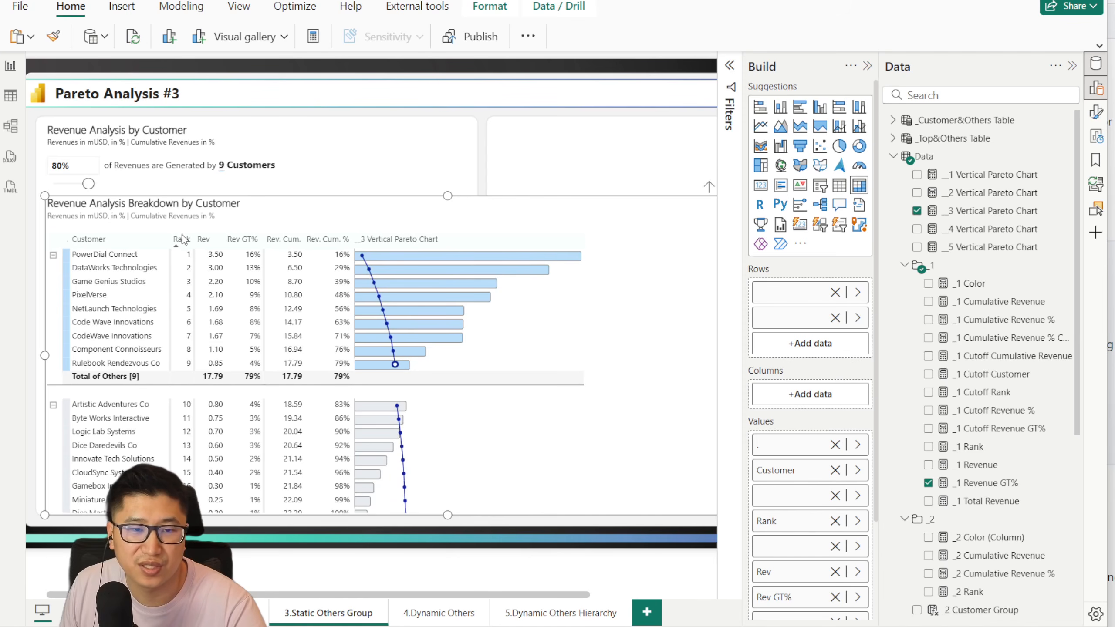
# Step: Widen the __3 Vertical Pareto Chart column of the breakdown matrix slightly
pyautogui.moveTo(582, 595)
pyautogui.mouseDown()
pyautogui.moveTo(666, 591)
pyautogui.moveTo(581, 576)
pyautogui.mouseUp()
pyautogui.moveTo(567, 239); pyautogui.dragTo(587, 239)
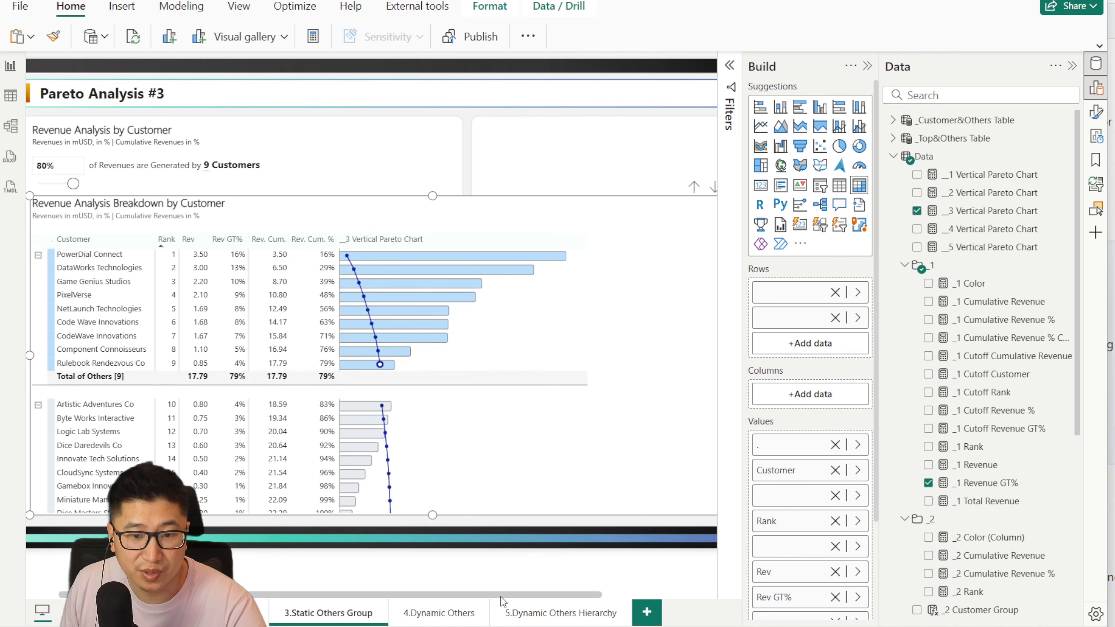
# Step: Try the Pareto percentage slicer at 0.82 and reset it to 0.8
pyautogui.moveTo(502, 597); pyautogui.dragTo(476, 596)
pyautogui.moveTo(100, 185)
pyautogui.mouseDown()
pyautogui.moveTo(81, 184)
pyautogui.moveTo(102, 184)
pyautogui.mouseUp()
pyautogui.click(89, 166)
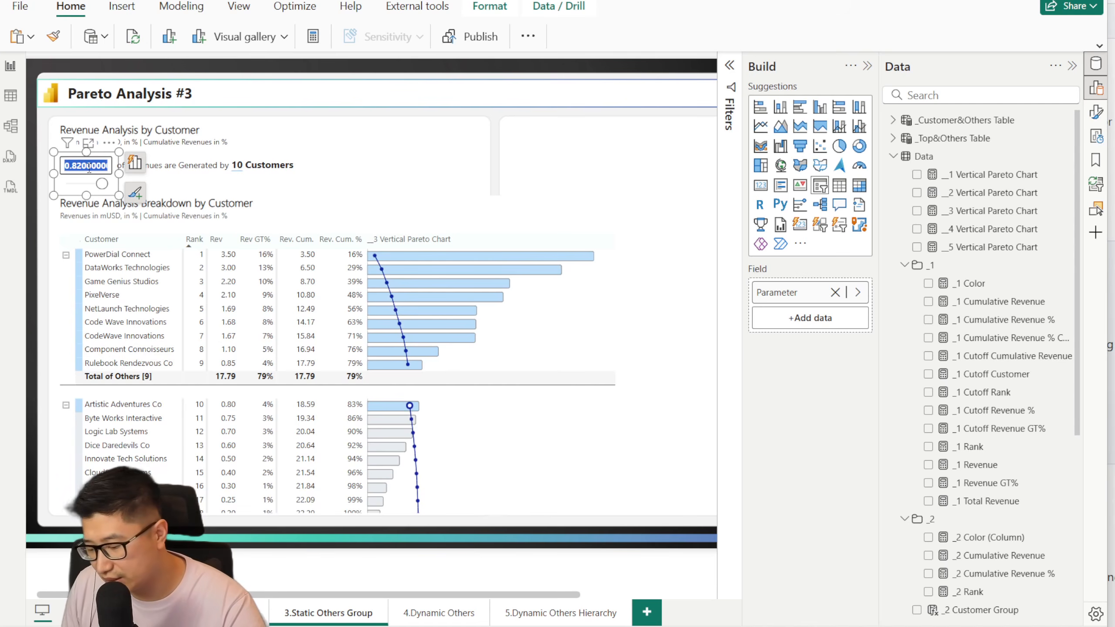
pyautogui.write('0.8')
pyautogui.press('Return')
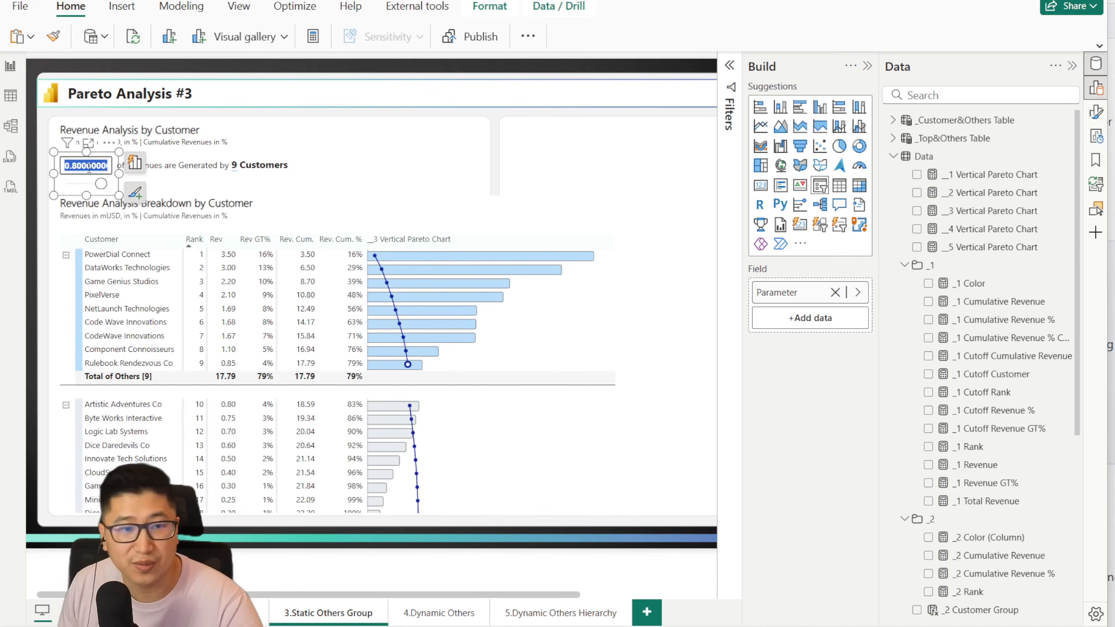
# Step: Select the Revenue Analysis Breakdown by Customer matrix and collapse the _1, _2 and _4 folders of the Data table
pyautogui.click(654, 169)
pyautogui.click(662, 215)
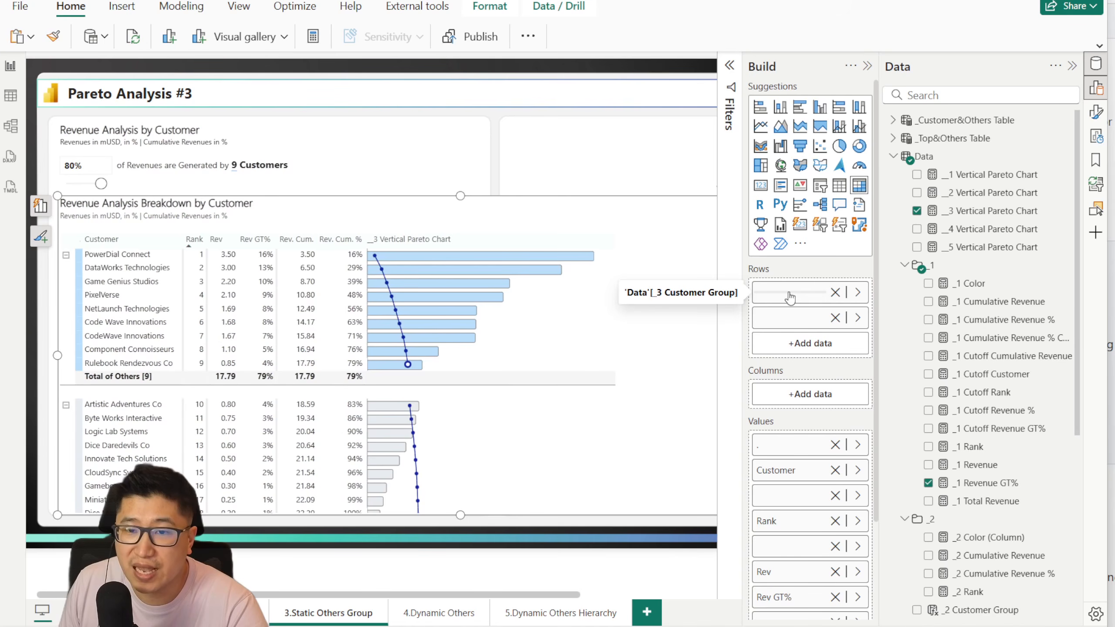
pyautogui.click(904, 264)
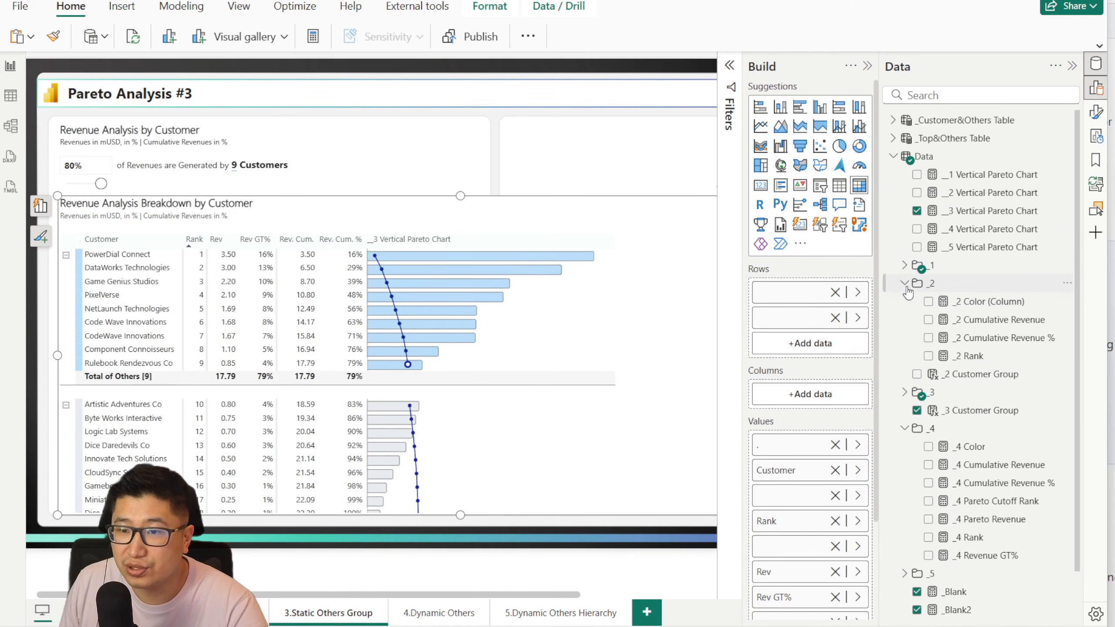
pyautogui.click(905, 283)
pyautogui.click(903, 357)
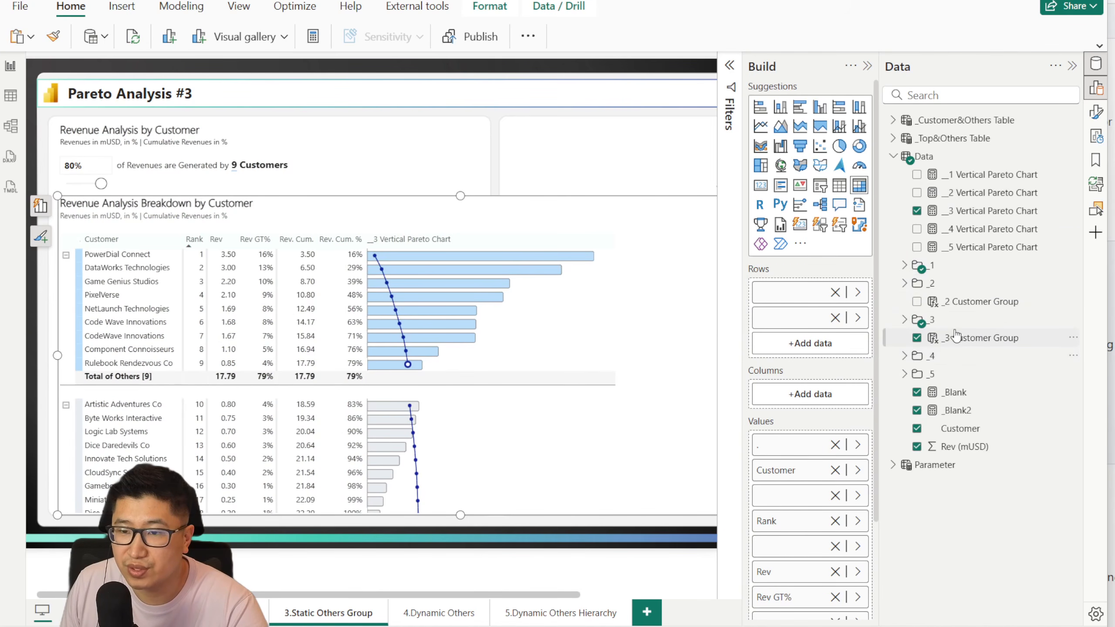
# Step: Examine the _3 Customer Group column formula against the two customer groups in the matrix and close the formula without changes
pyautogui.click(970, 339)
pyautogui.moveTo(471, 209); pyautogui.dragTo(102, 65)
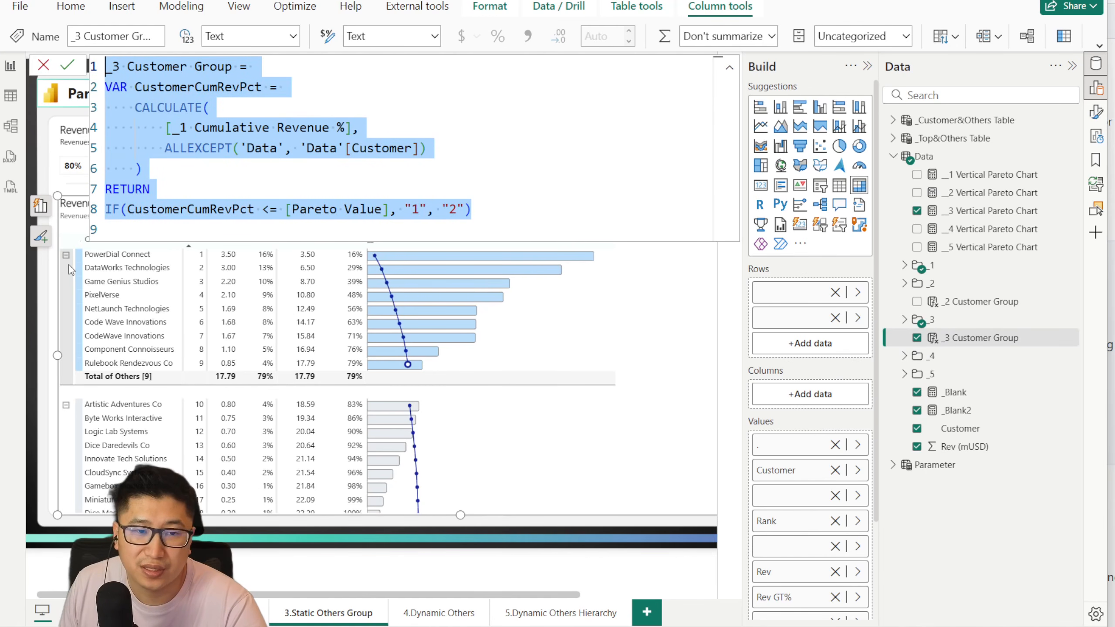
pyautogui.click(470, 199)
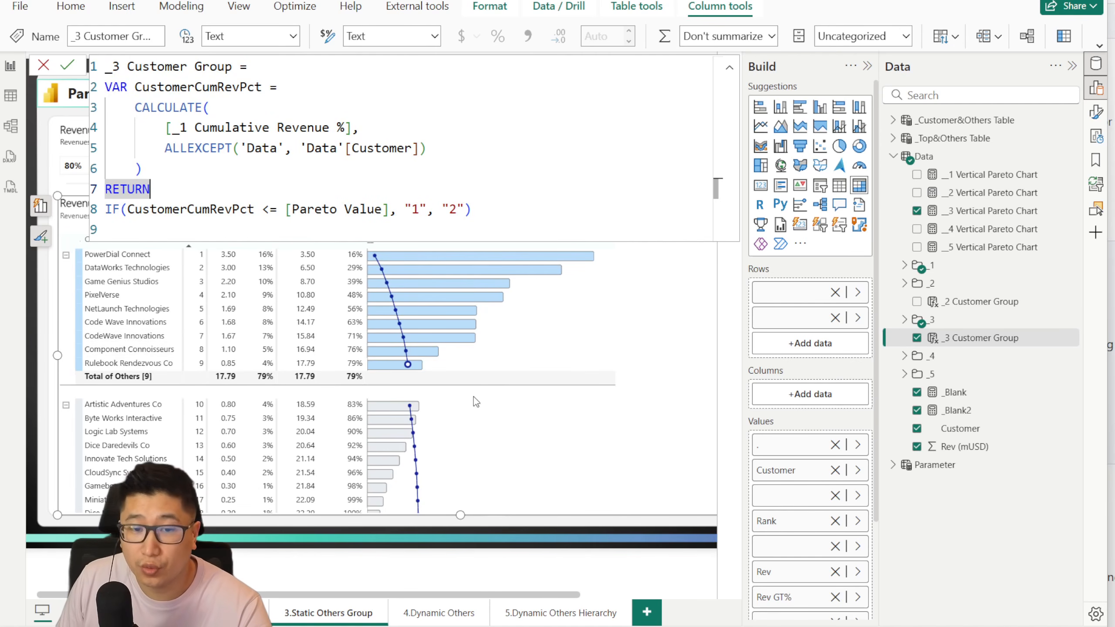
pyautogui.scroll(-2, 440, 435)
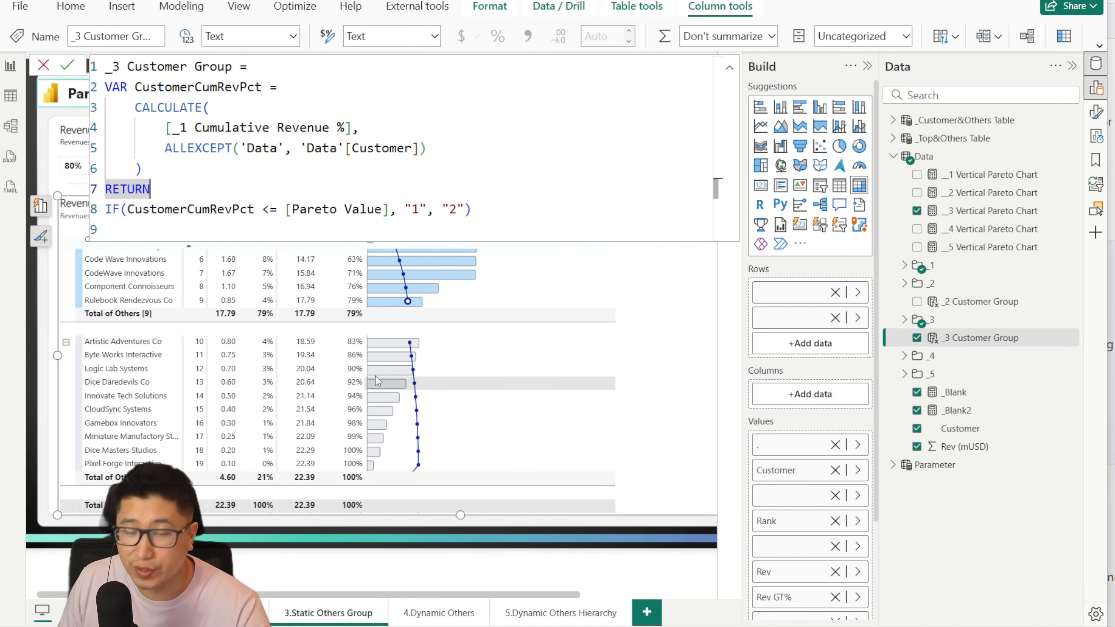
pyautogui.scroll(2, 421, 350)
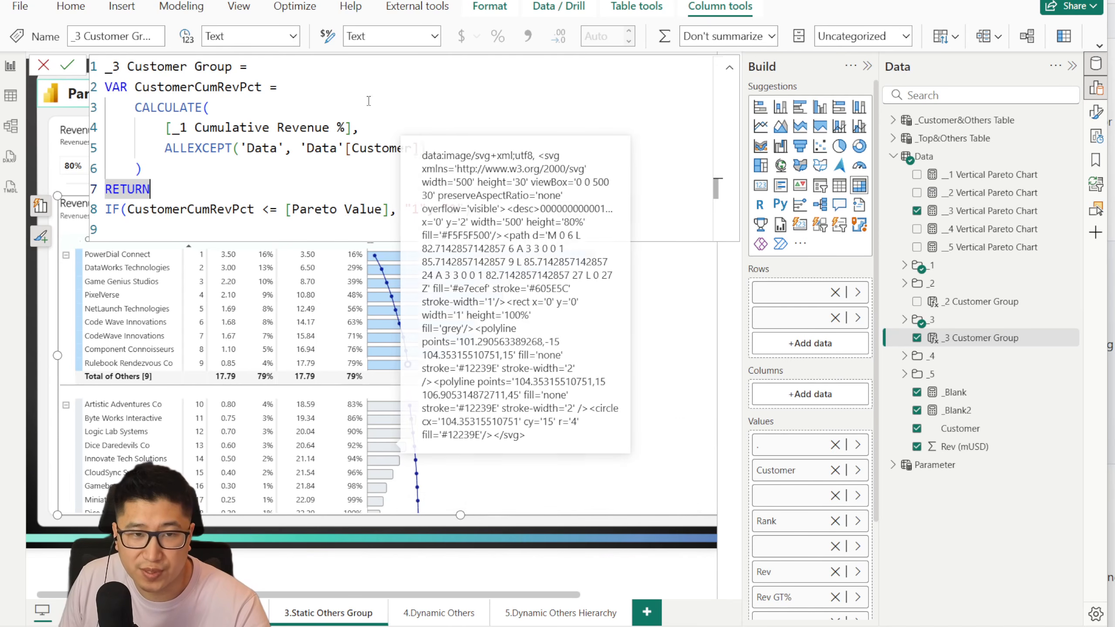
pyautogui.click(300, 127)
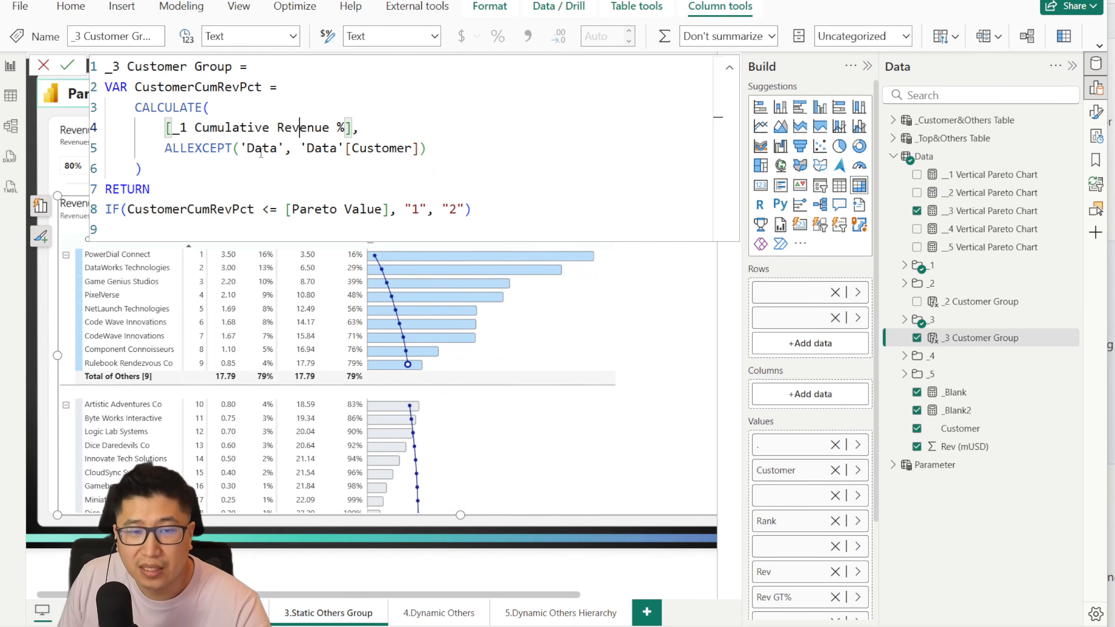
pyautogui.click(44, 64)
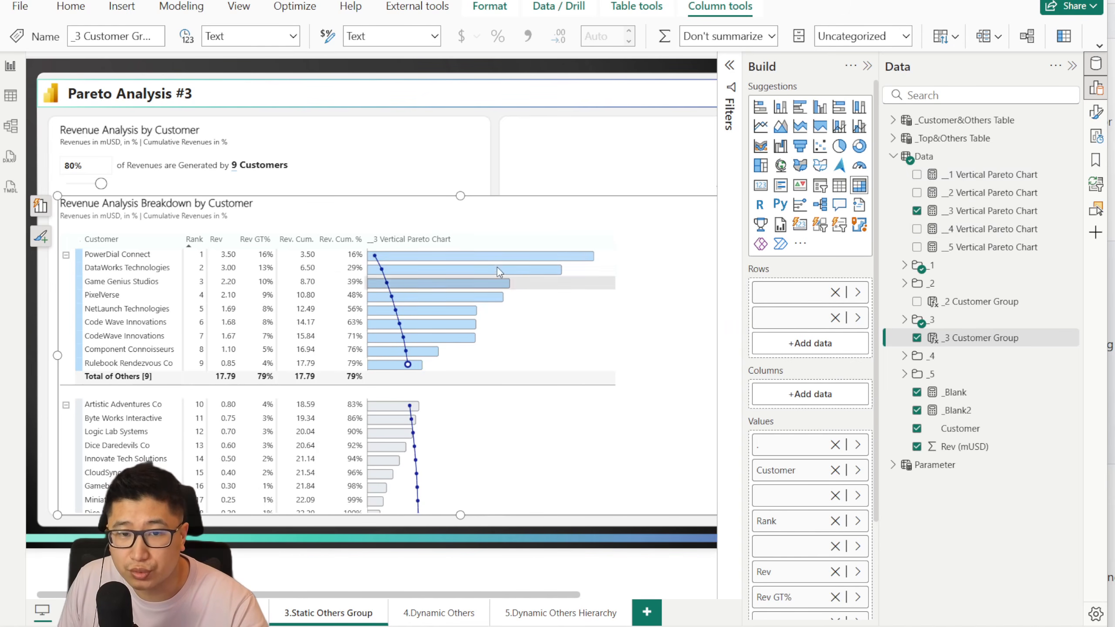
# Step: Examine the ISINSCOPE(Data[Customer]) condition in the final RETURN of the __3 Vertical Pareto Chart measure
pyautogui.click(994, 212)
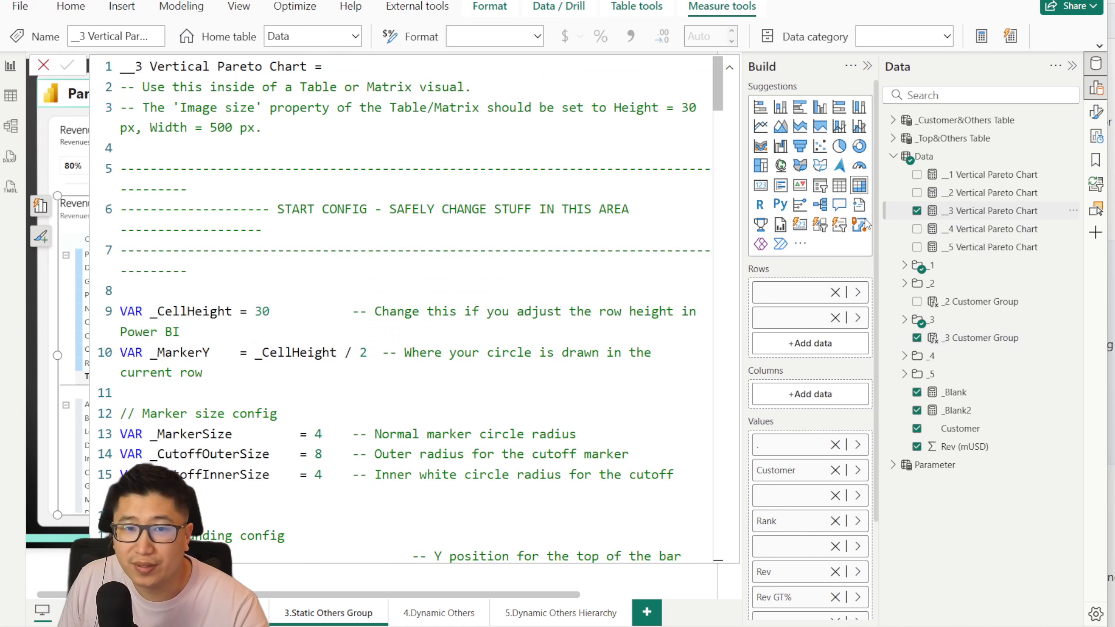
pyautogui.moveTo(718, 88); pyautogui.dragTo(722, 557)
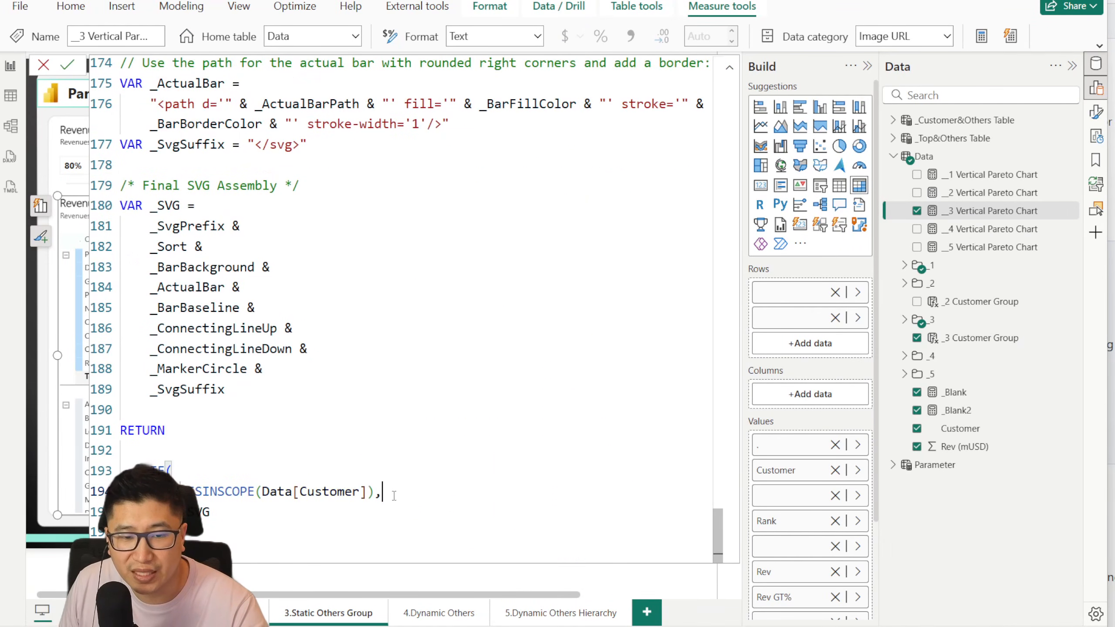
pyautogui.moveTo(383, 491); pyautogui.dragTo(188, 491)
pyautogui.click(203, 512)
pyautogui.click(44, 65)
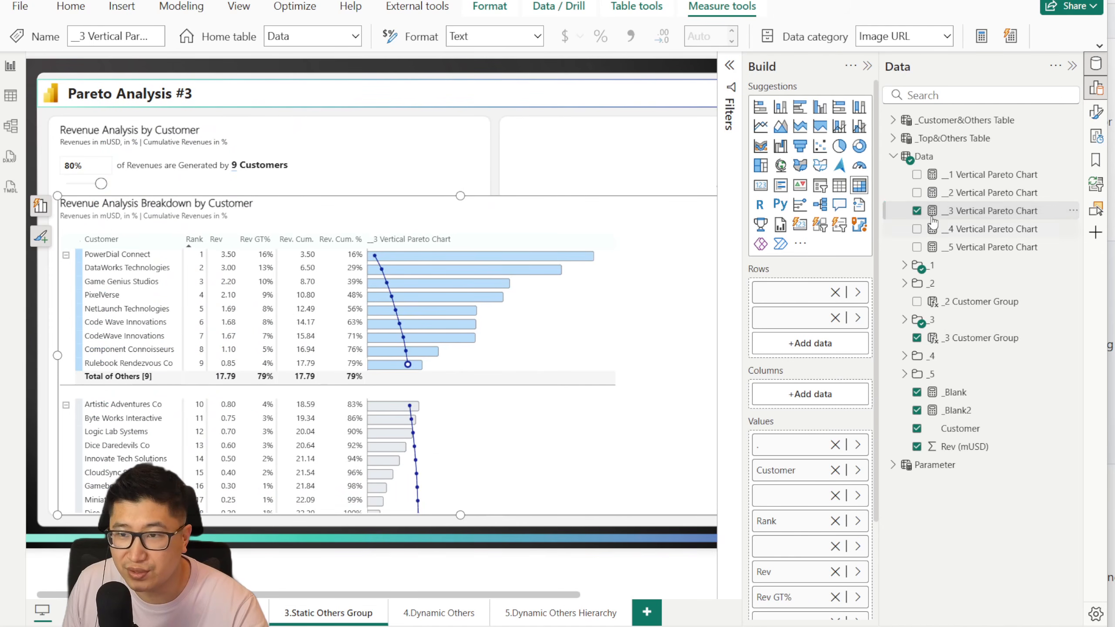
# Step: Examine the _3 cumulative revenue % reference in the measure's _Target variable and compare it with the matrix's cumulative line across both groups
pyautogui.click(970, 210)
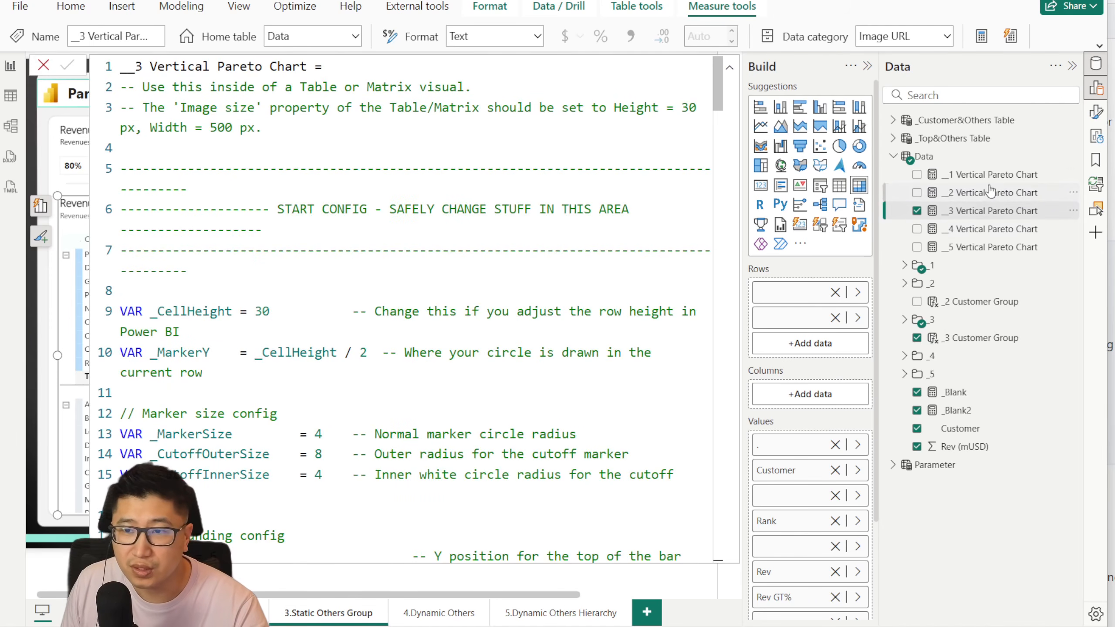
pyautogui.scroll(-5, 491, 217)
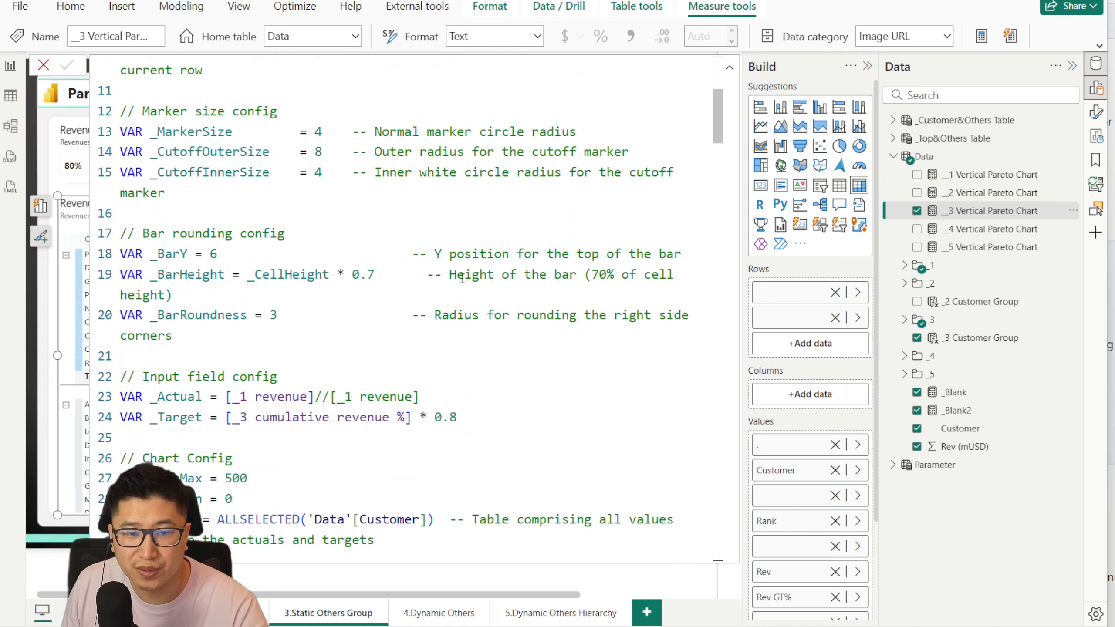
pyautogui.moveTo(235, 417); pyautogui.dragTo(404, 417)
pyautogui.click(44, 66)
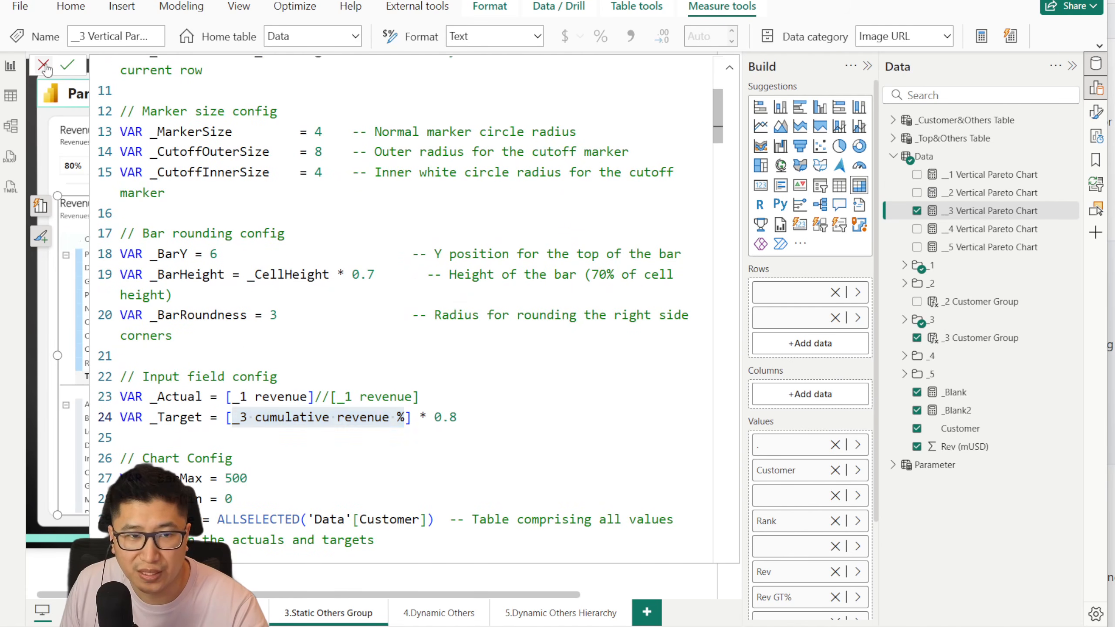
pyautogui.scroll(-1, 417, 417)
pyautogui.scroll(1, 416, 439)
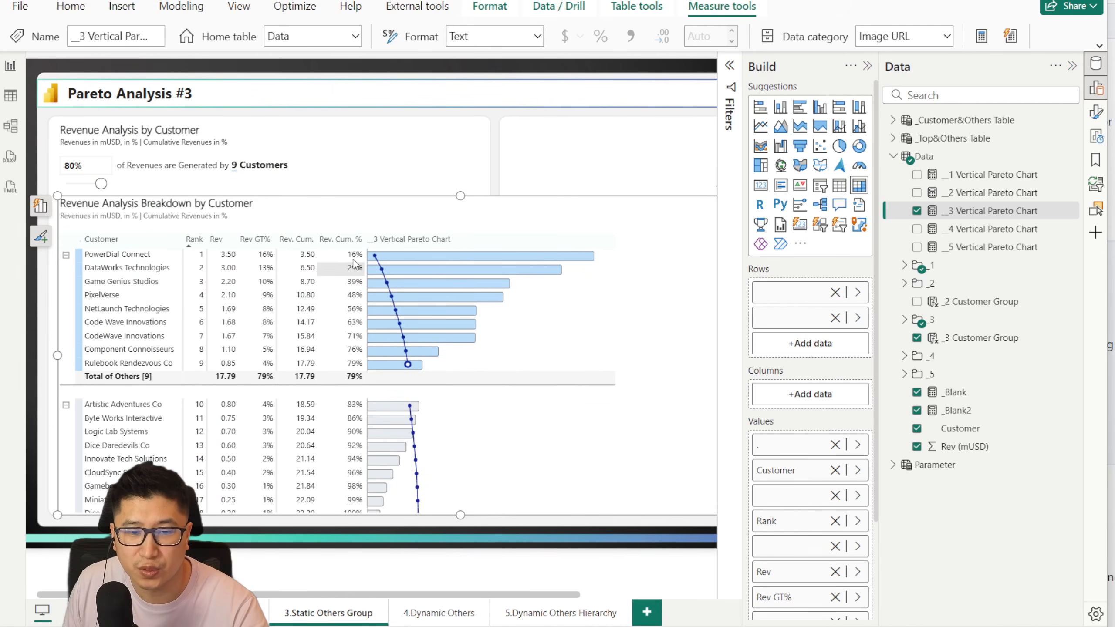
pyautogui.scroll(-2, 368, 415)
pyautogui.scroll(1, 405, 429)
pyautogui.scroll(1, 404, 430)
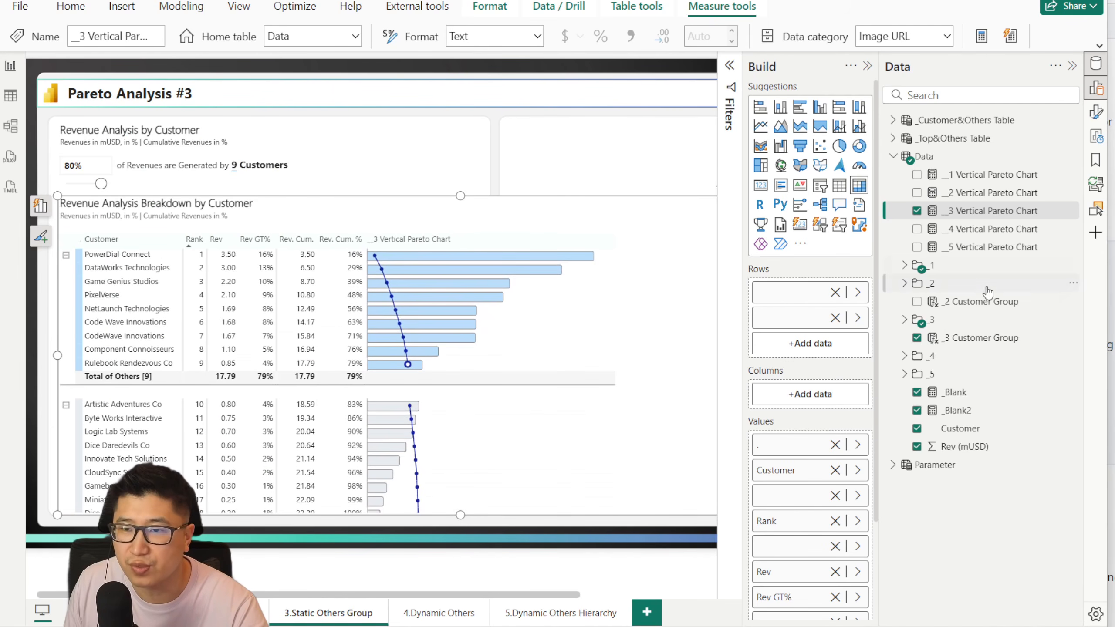
# Step: Reopen the __3 Vertical Pareto Chart measure and examine its chart configuration, especially the 'Data'[Customer] column in the _Scope variable
pyautogui.click(940, 211)
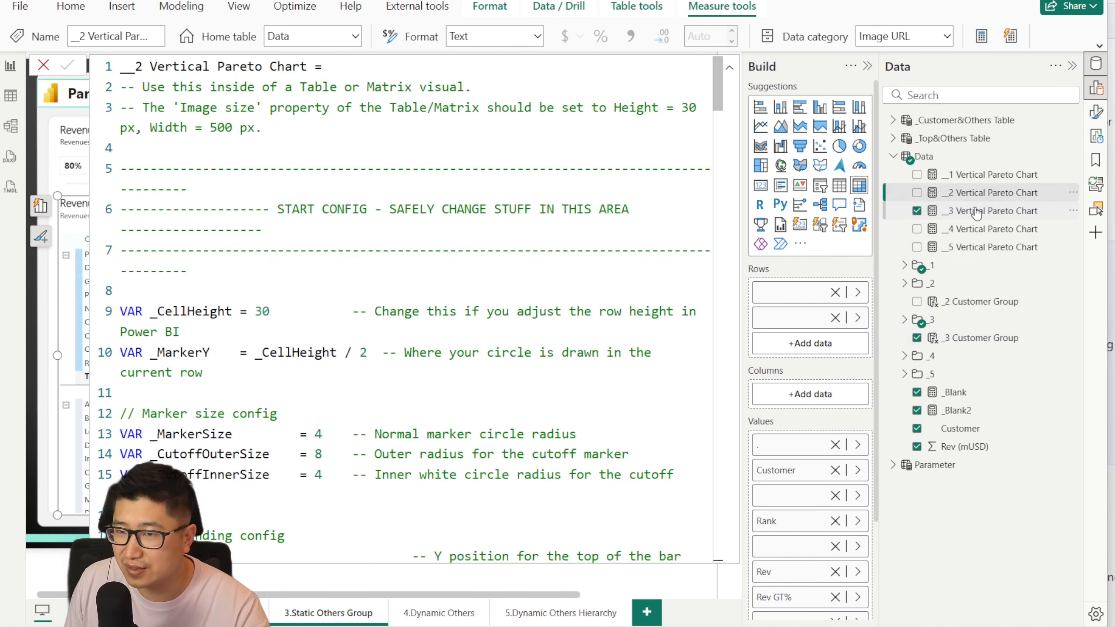
pyautogui.scroll(-2, 536, 226)
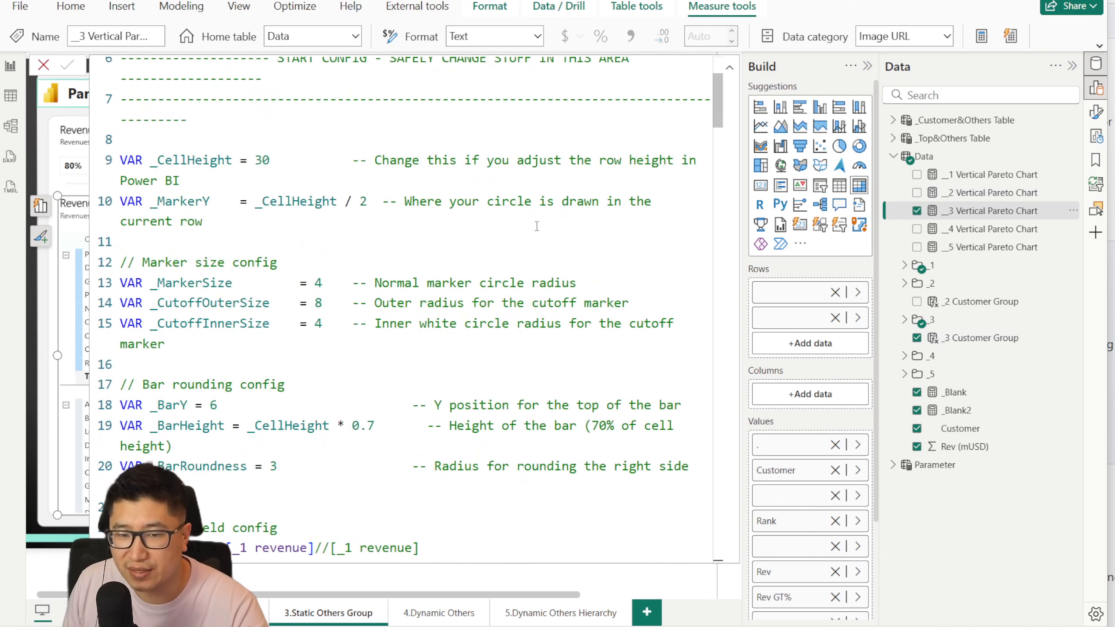
pyautogui.scroll(-5, 536, 227)
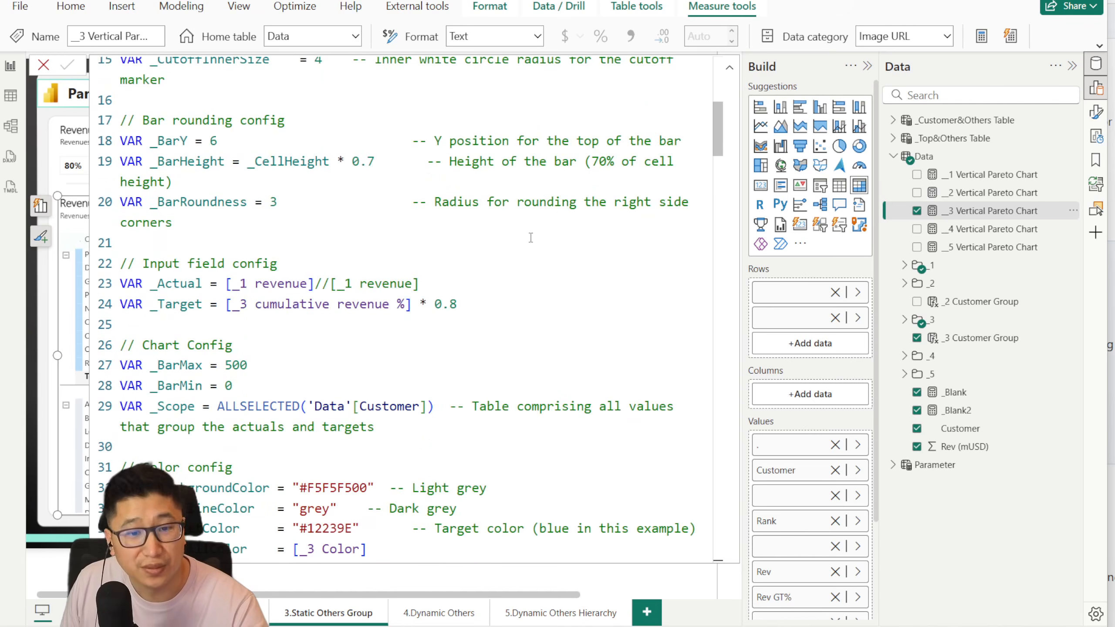
pyautogui.scroll(-1, 438, 282)
pyautogui.moveTo(309, 256); pyautogui.dragTo(429, 257)
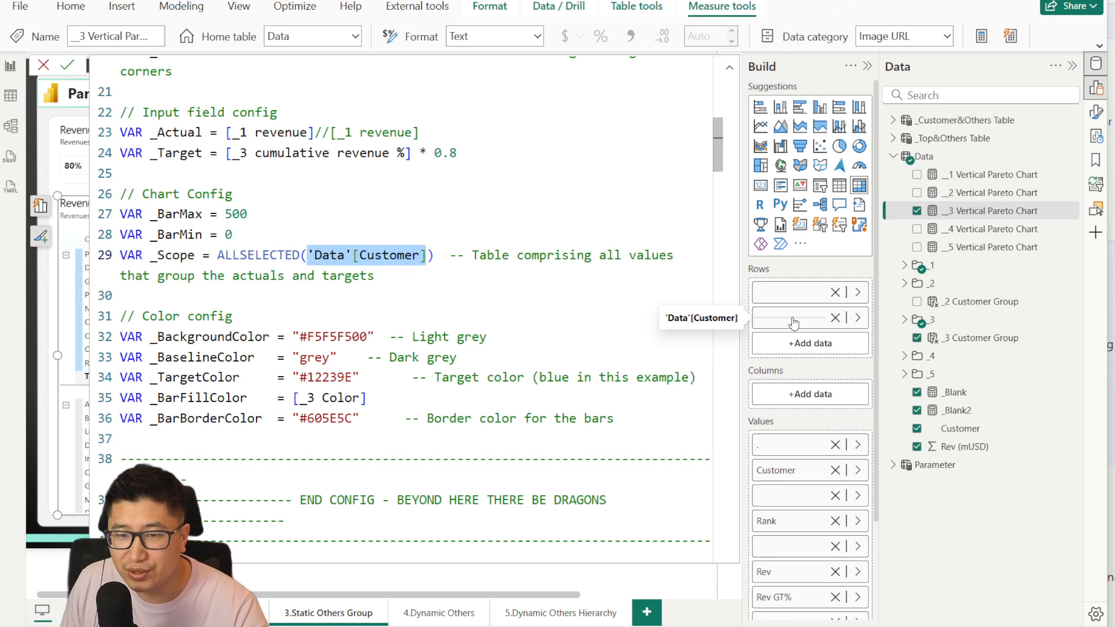
pyautogui.scroll(-4, 563, 298)
pyautogui.scroll(5, 563, 297)
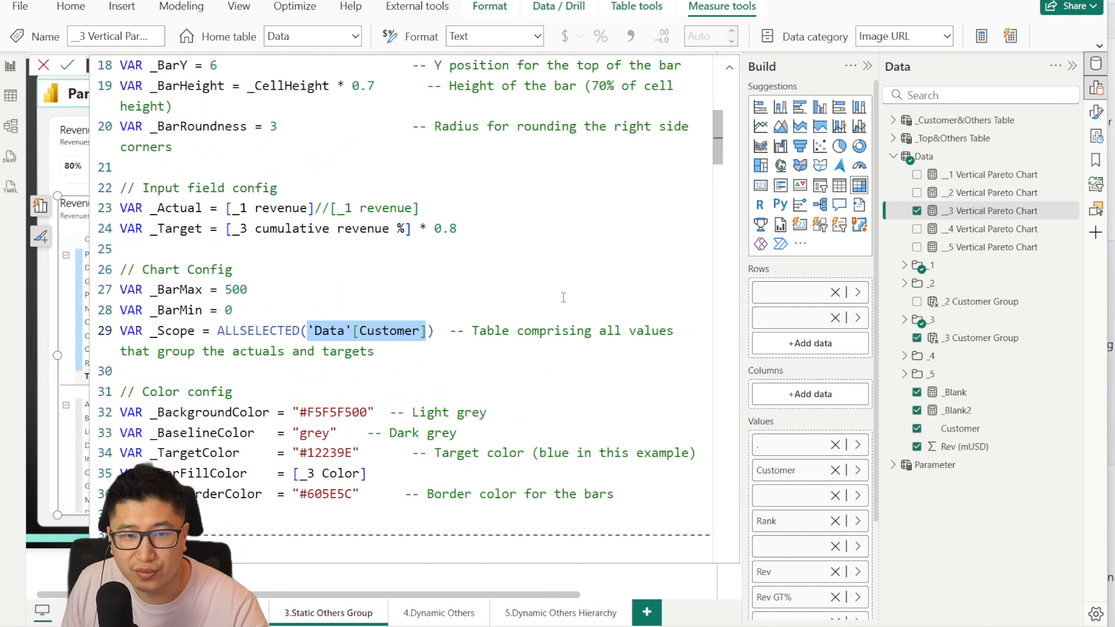
# Step: Examine the _MaxActualsInScope calculation and its REMOVEFILTERS('Data'[_3 Customer Group]) argument in the Axis & Normalization section
pyautogui.scroll(-10, 262, 208)
pyautogui.click(368, 353)
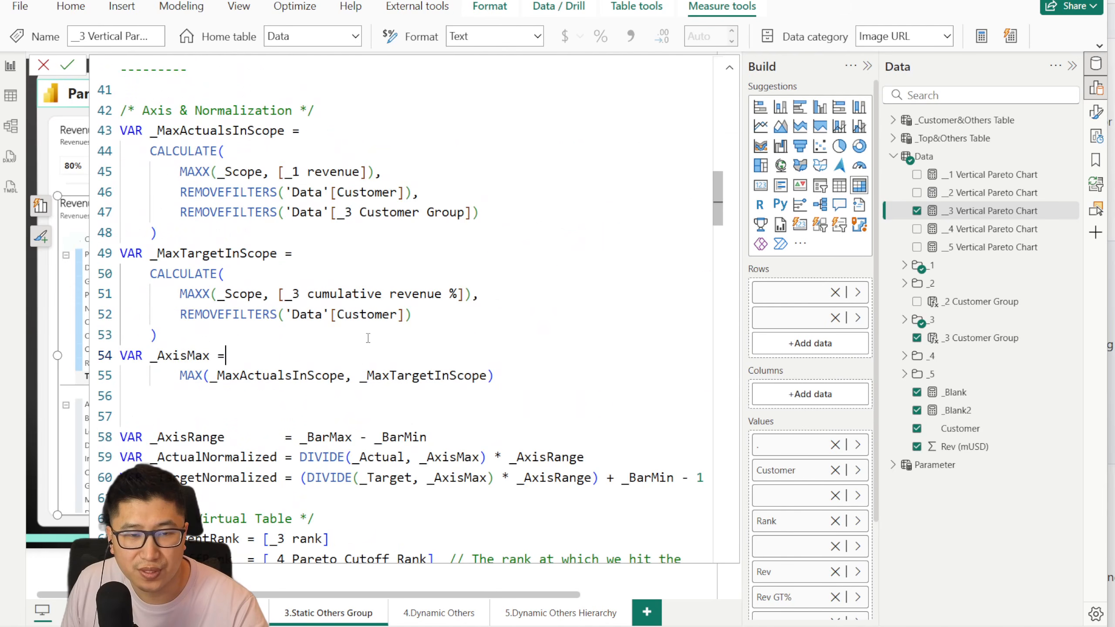
pyautogui.moveTo(300, 212); pyautogui.dragTo(480, 213)
pyautogui.click(481, 213)
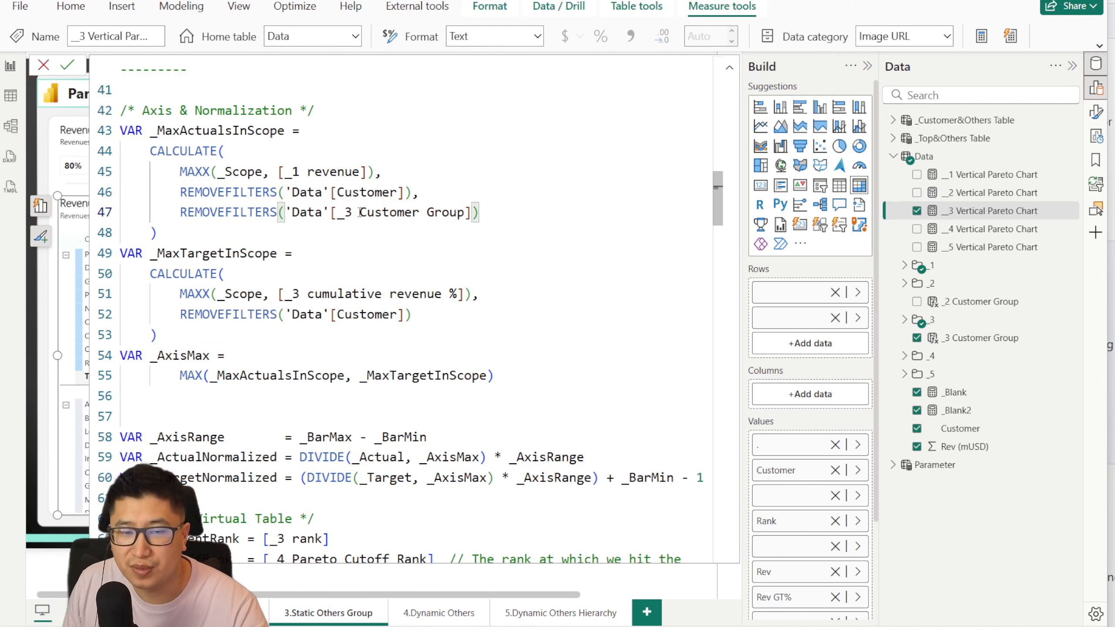
pyautogui.moveTo(157, 130); pyautogui.dragTo(481, 213)
pyautogui.click(507, 222)
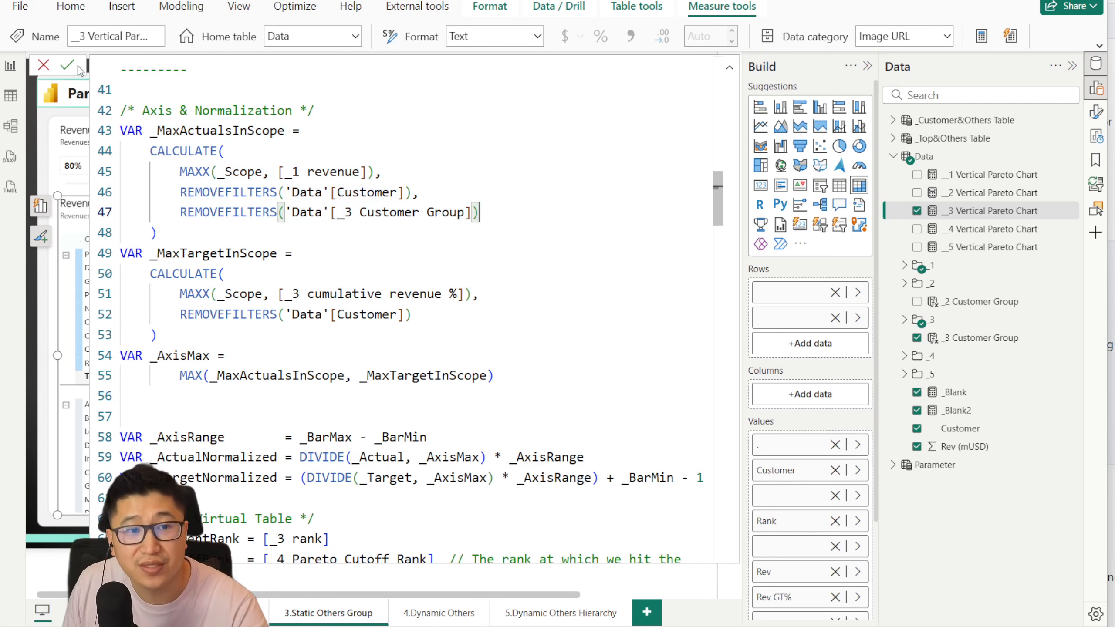
# Step: Remove the REMOVEFILTERS('Data'[_3 Customer Group]) argument and its preceding comma from _MaxActualsInScope, then commit the measure and close the formula
pyautogui.moveTo(480, 213); pyautogui.dragTo(414, 192)
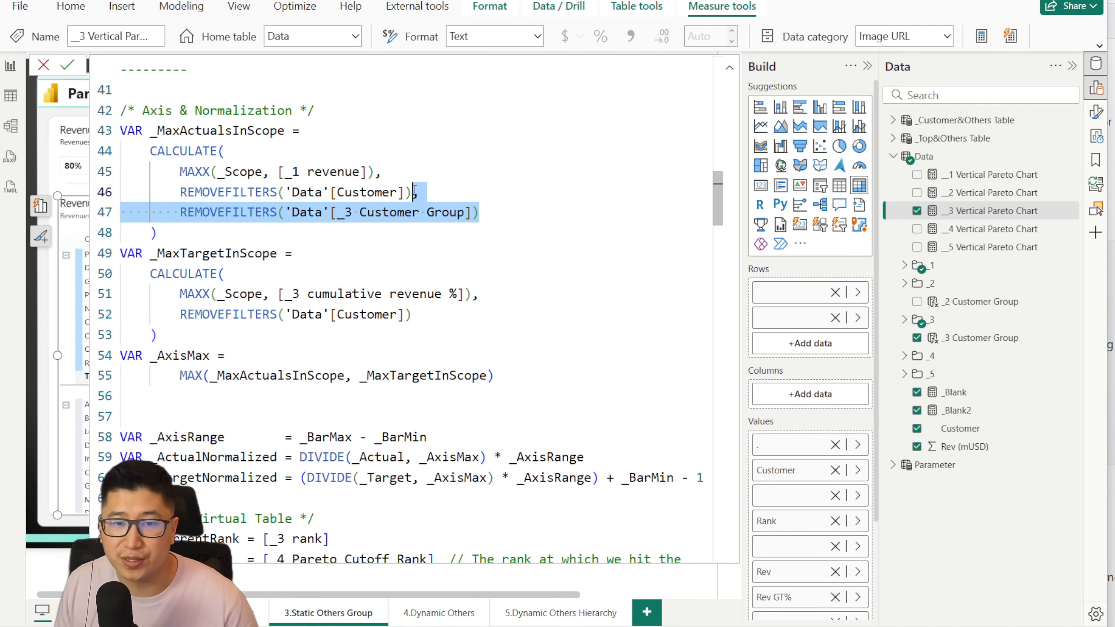
pyautogui.press('BackSpace')
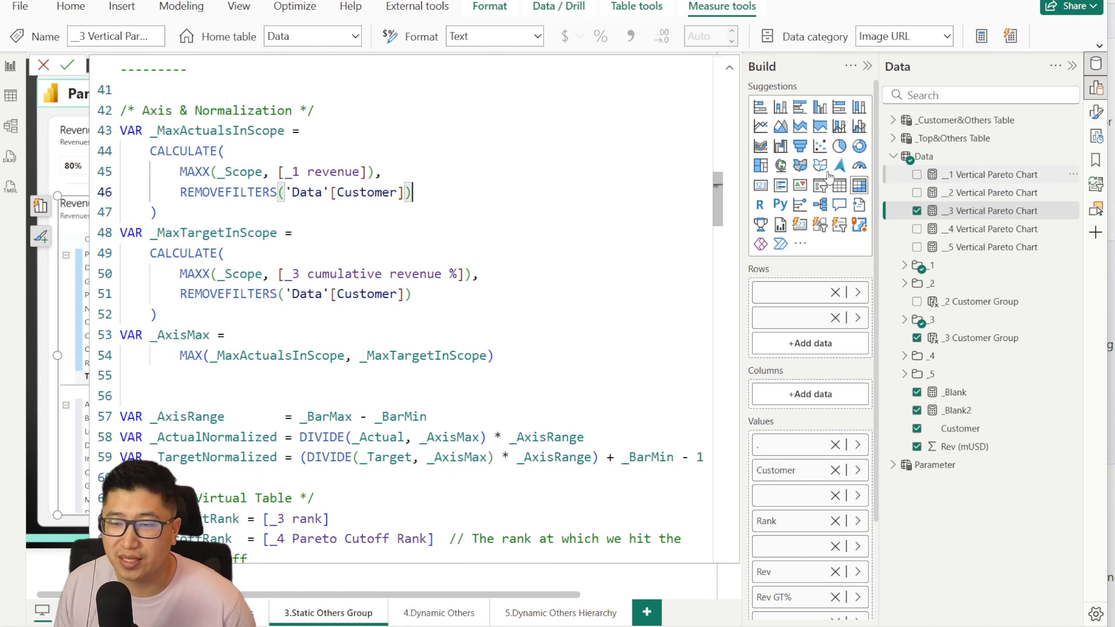
pyautogui.click(65, 66)
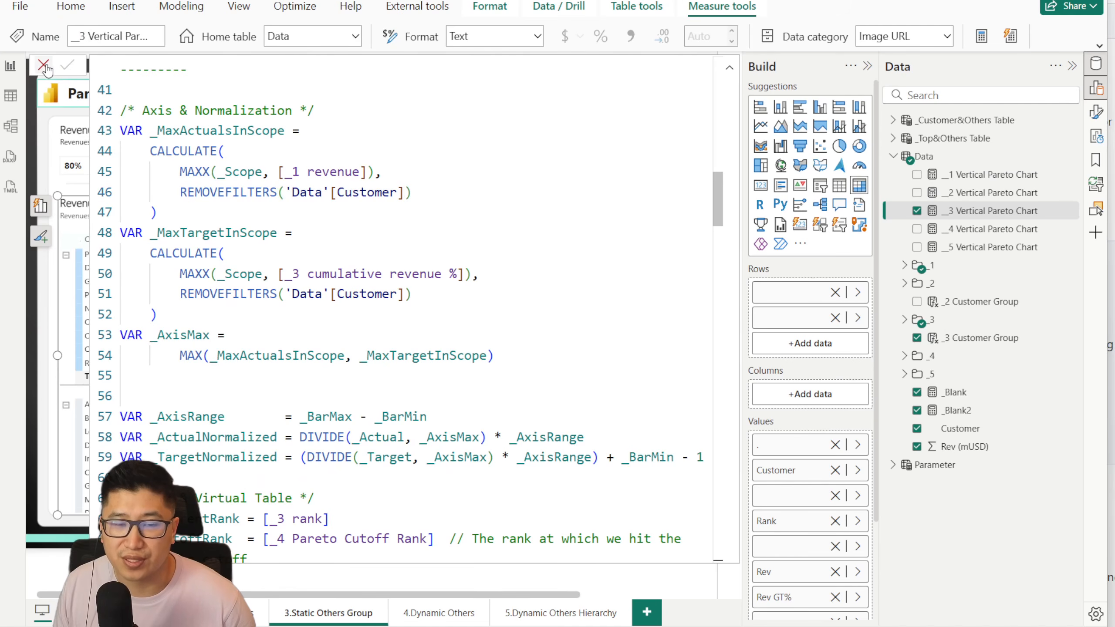
pyautogui.click(44, 65)
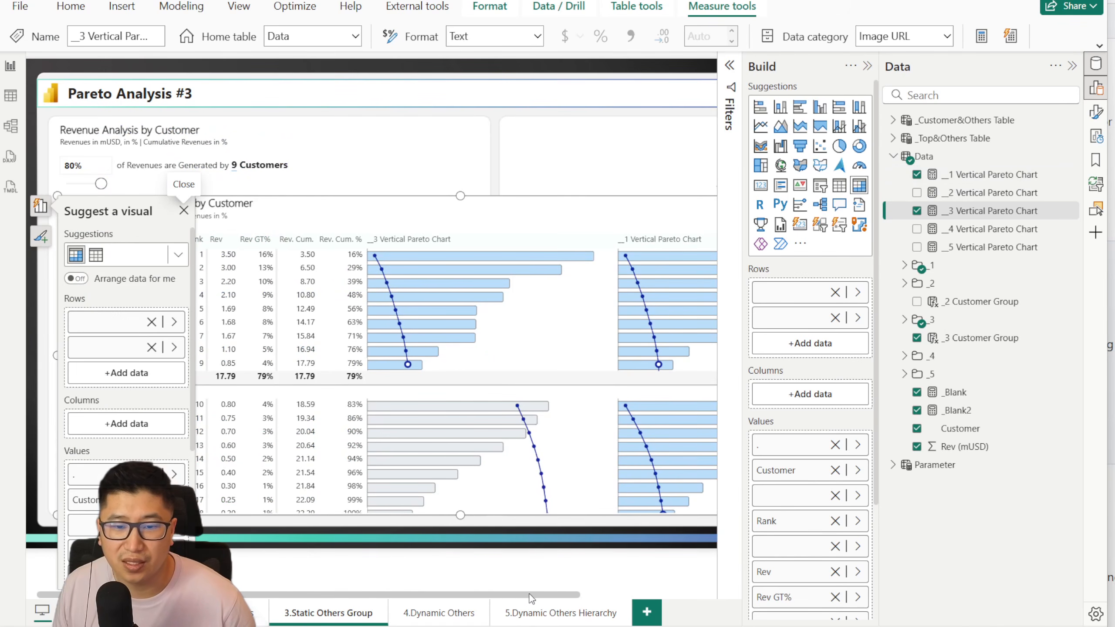
# Step: Compare the __1 and __3 Vertical Pareto Chart columns across both customer groups and remove __1 Vertical Pareto Chart from the matrix values
pyautogui.moveTo(554, 594); pyautogui.dragTo(703, 608)
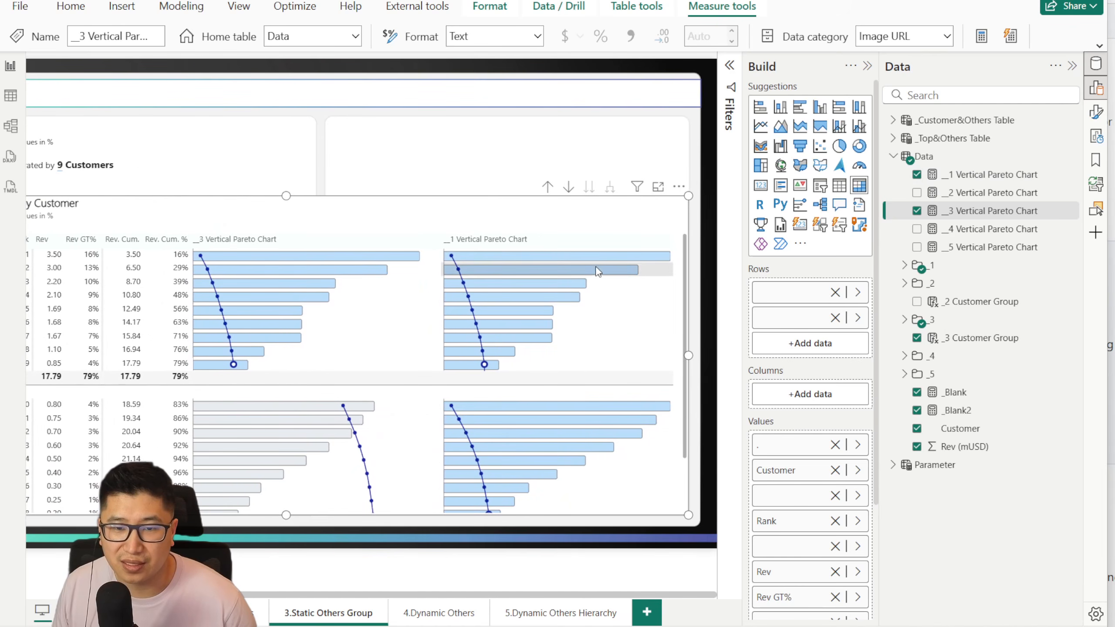
pyautogui.scroll(-3, 544, 334)
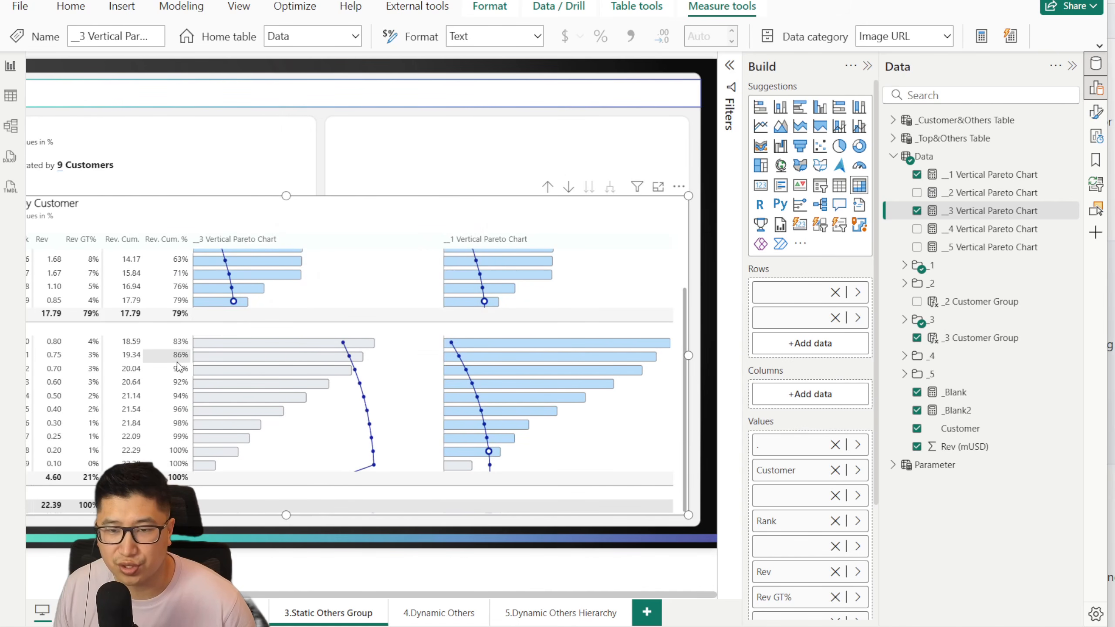
pyautogui.scroll(2, 627, 342)
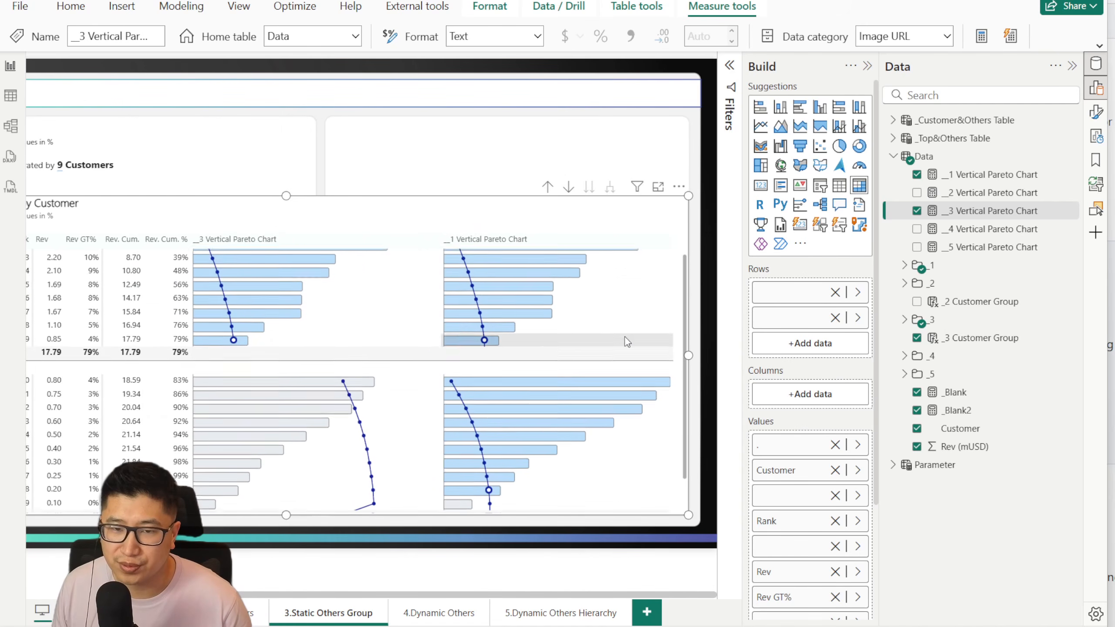
pyautogui.scroll(-2, 623, 378)
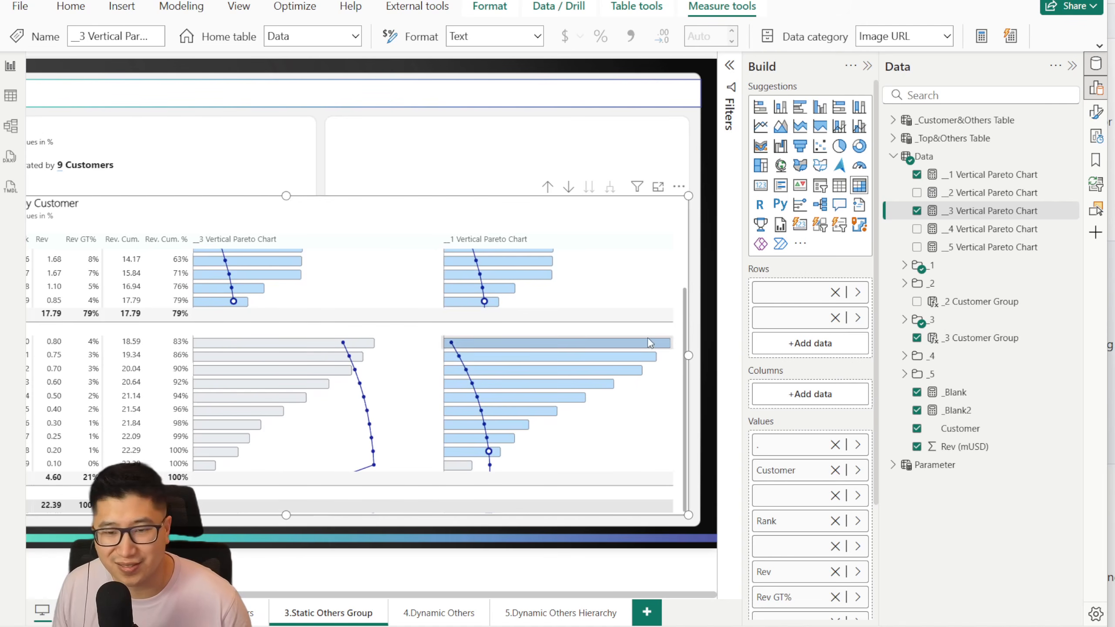
pyautogui.scroll(-3, 837, 394)
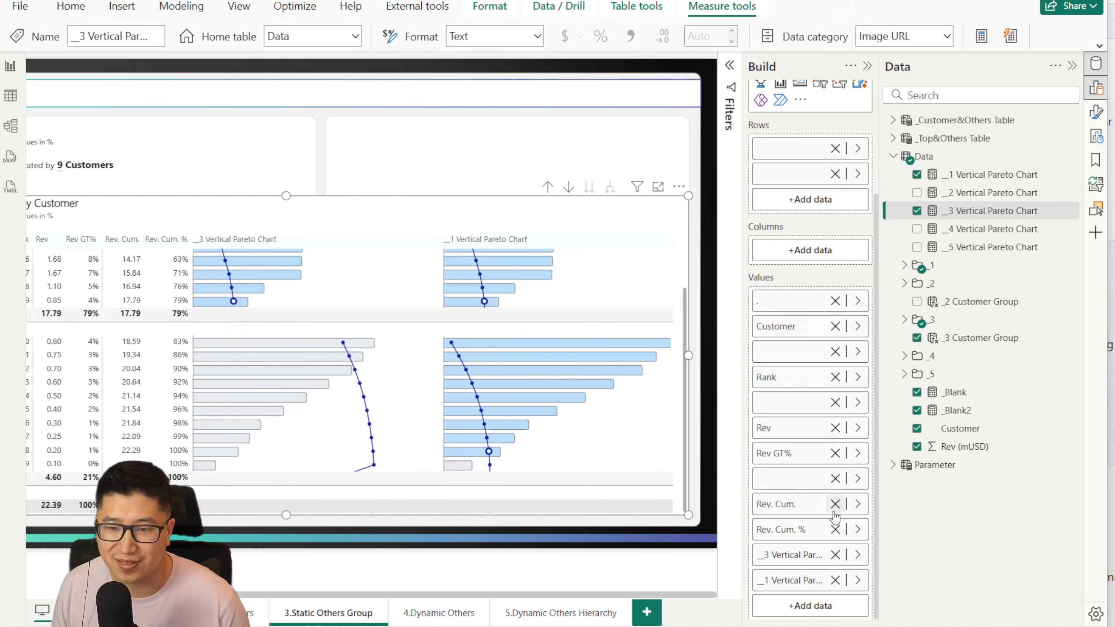
pyautogui.click(835, 580)
pyautogui.scroll(3, 410, 317)
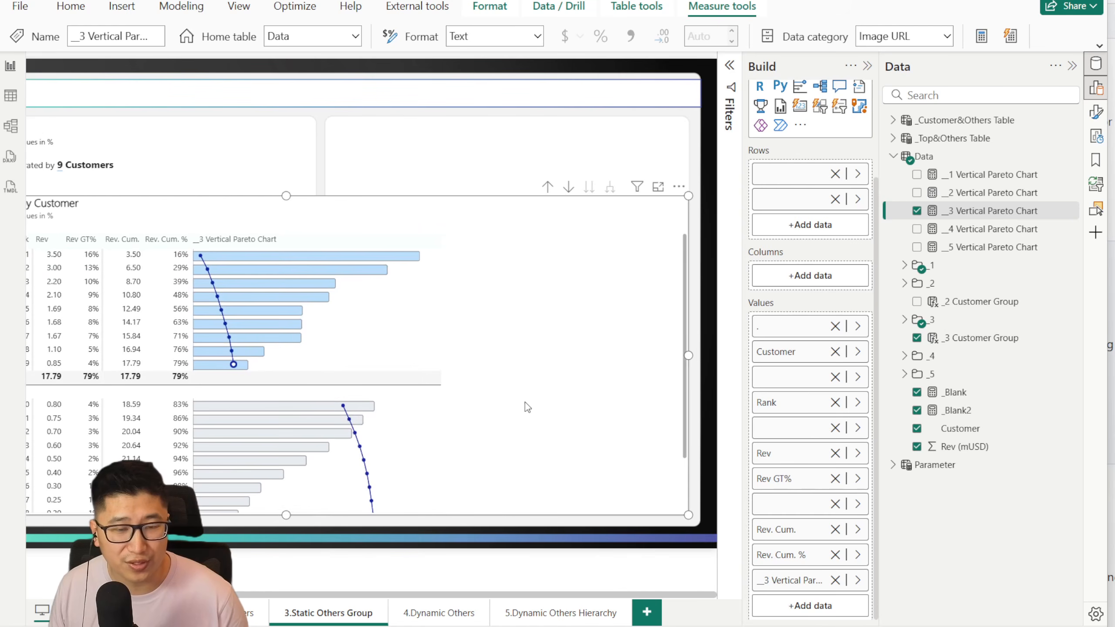
# Step: Review the __3 Vertical Pareto Chart bars and cumulative line across both customer groups in the matrix
pyautogui.scroll(-3, 526, 406)
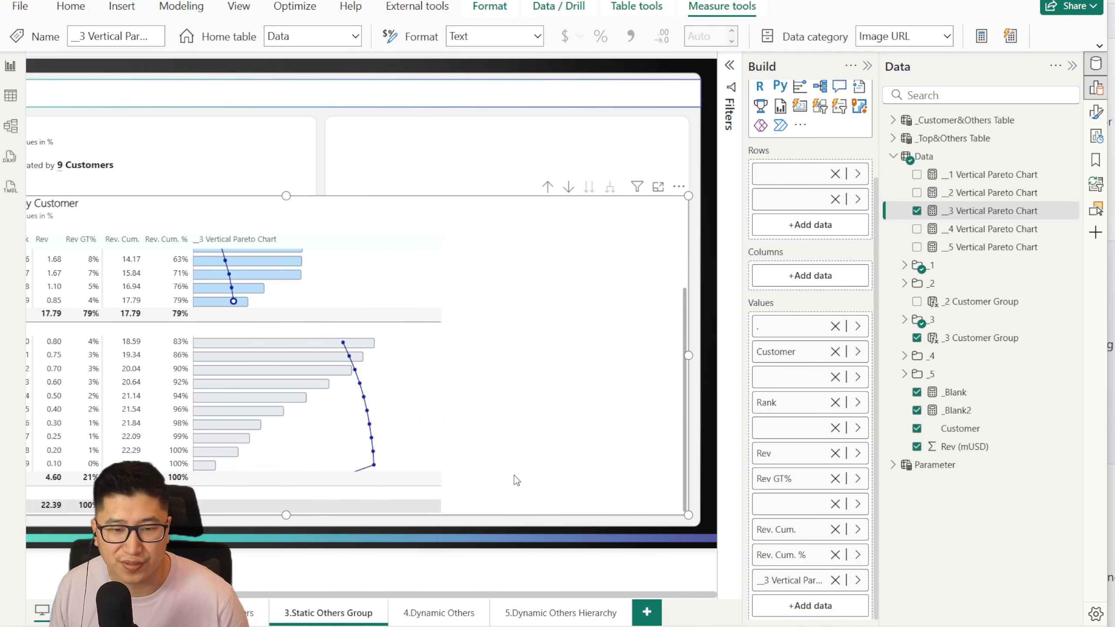
pyautogui.scroll(3, 514, 476)
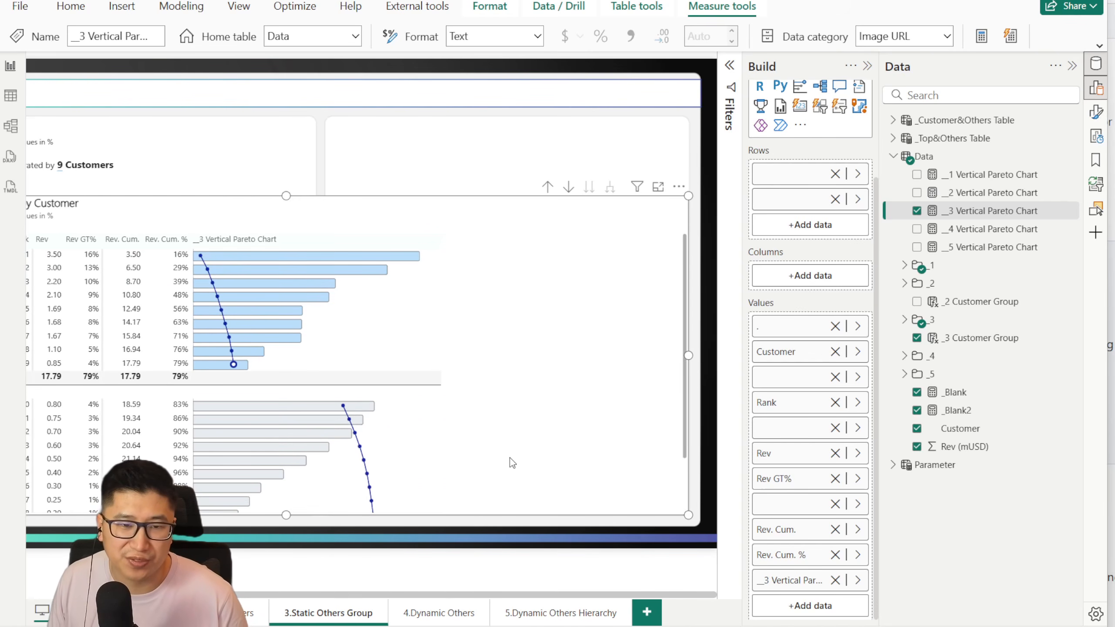
pyautogui.scroll(-3, 509, 457)
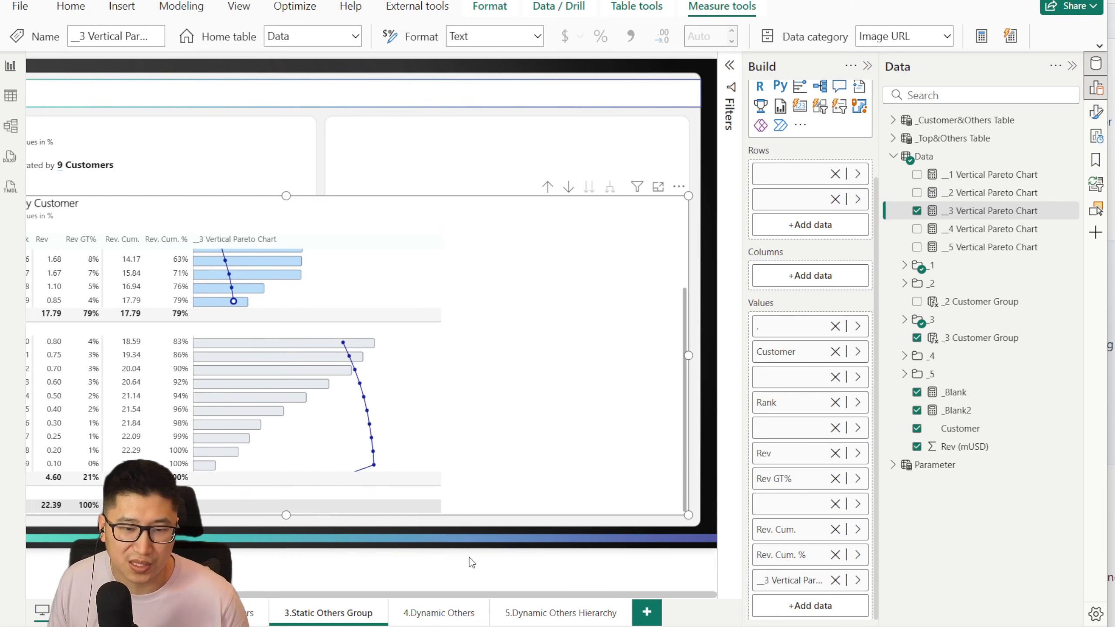
# Step: Go to the 4.Dynamic Others page and delete its Pareto column chart and customer donut chart
pyautogui.click(432, 615)
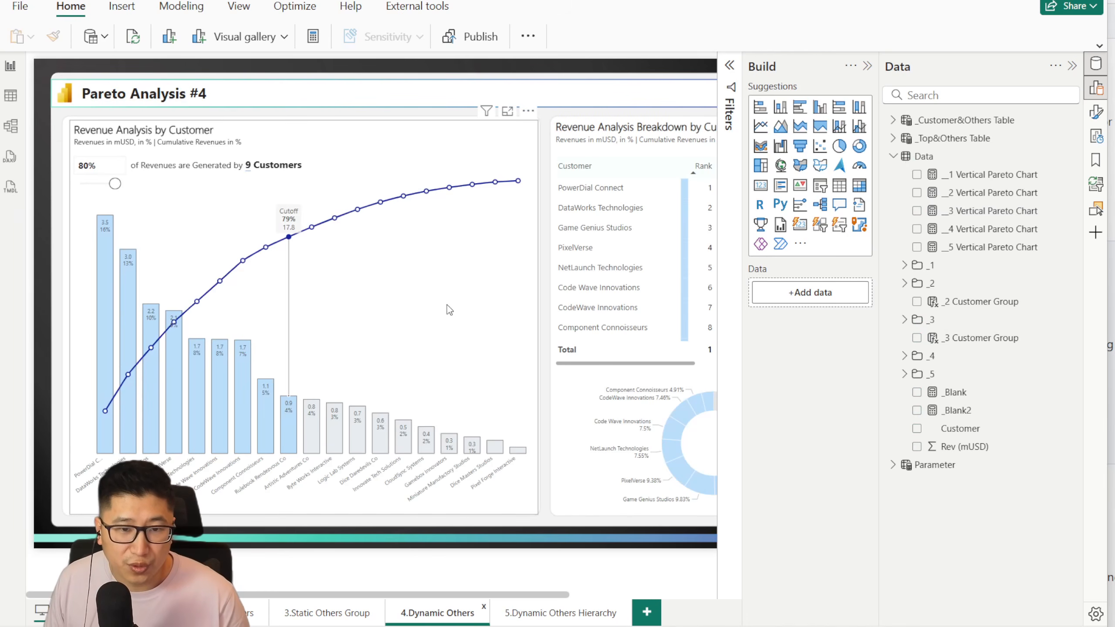
pyautogui.click(444, 284)
pyautogui.press('Delete')
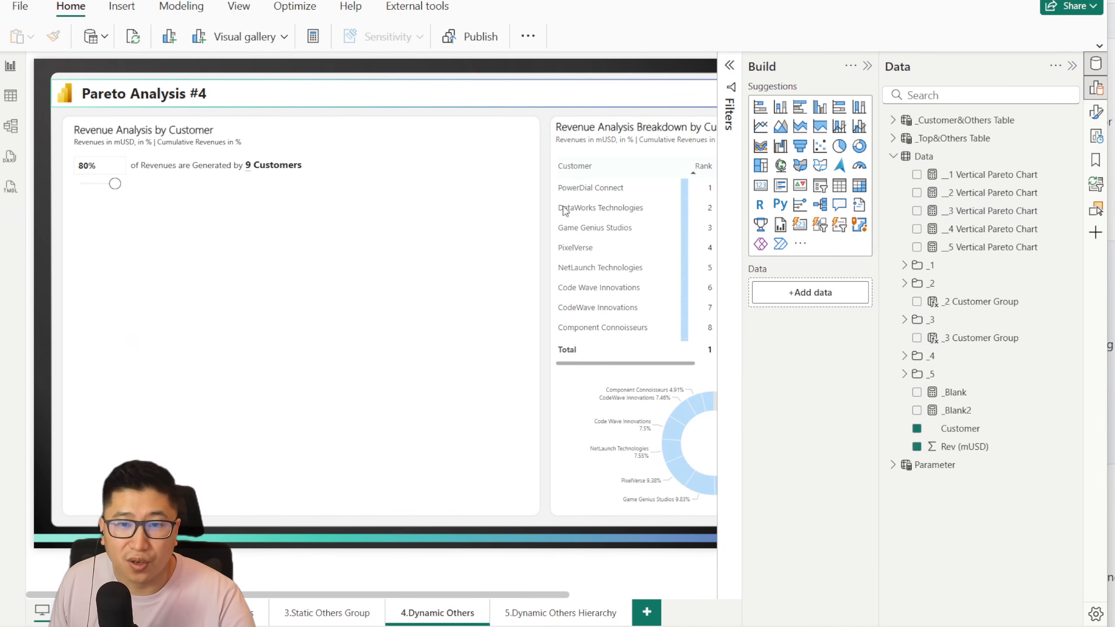
pyautogui.click(589, 411)
pyautogui.press('Delete')
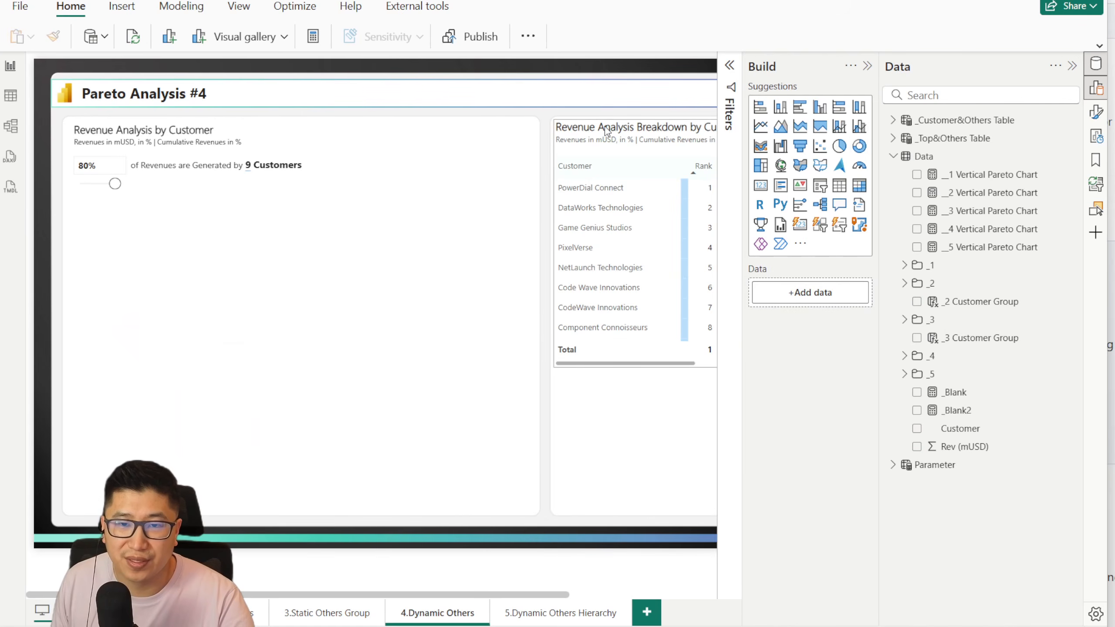
# Step: Move the Revenue Analysis Breakdown matrix beneath the cutoff slicer, extend it down the page, and set the cutoff to 60%
pyautogui.click(603, 143)
pyautogui.moveTo(603, 143); pyautogui.dragTo(56, 209)
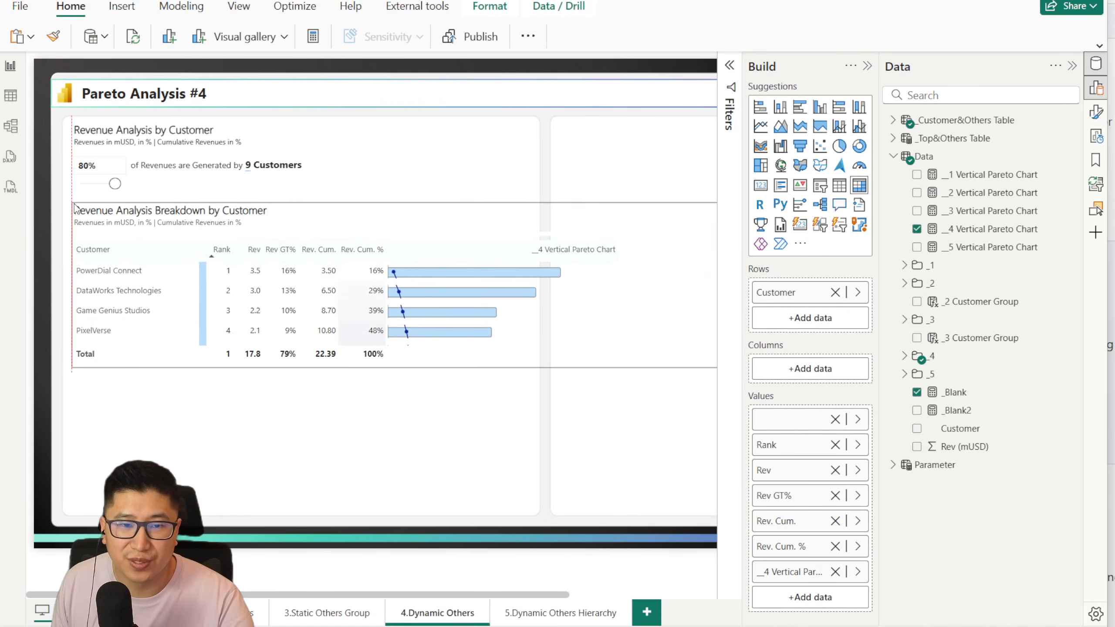
pyautogui.moveTo(472, 367); pyautogui.dragTo(472, 519)
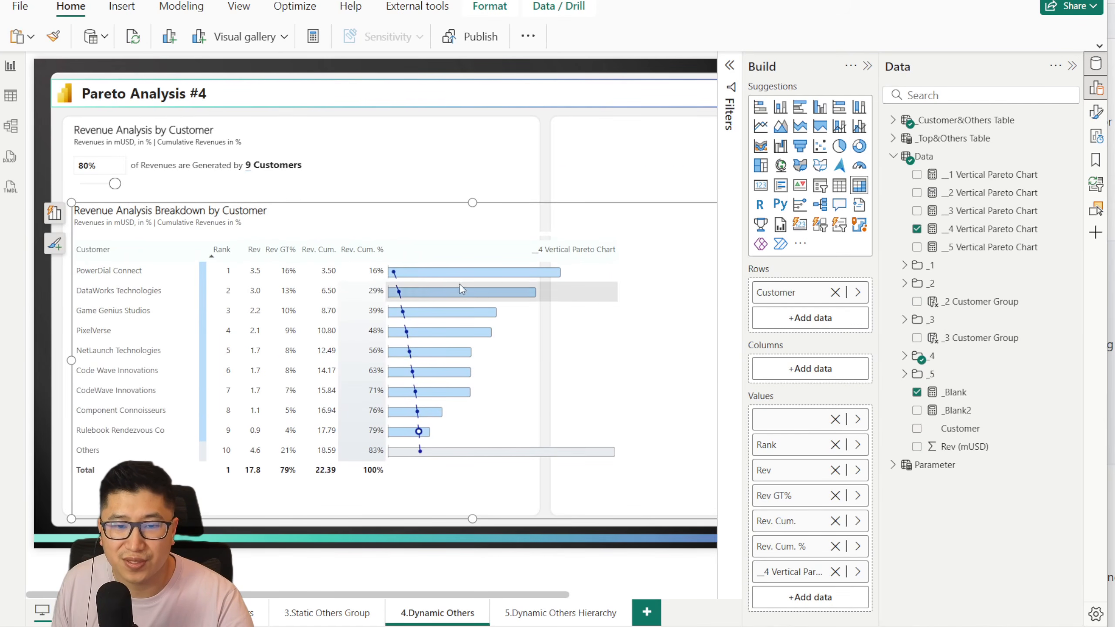
pyautogui.moveTo(114, 191); pyautogui.dragTo(105, 187)
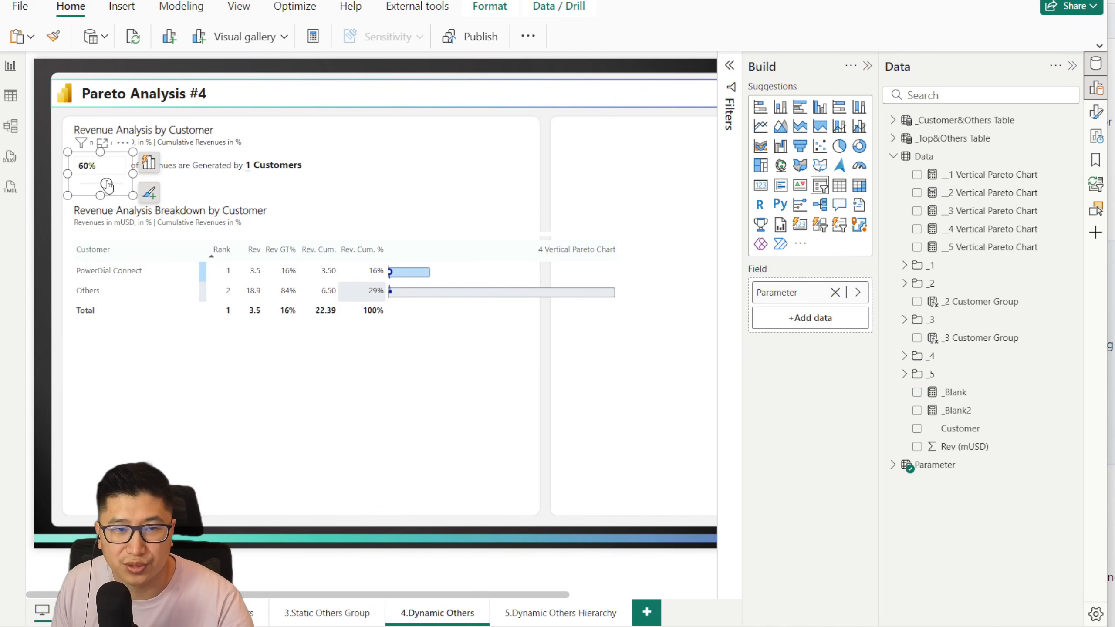
# Step: Set the breakdown matrix's grid row padding to 0 and close the formatting options
pyautogui.click(620, 467)
pyautogui.click(1095, 115)
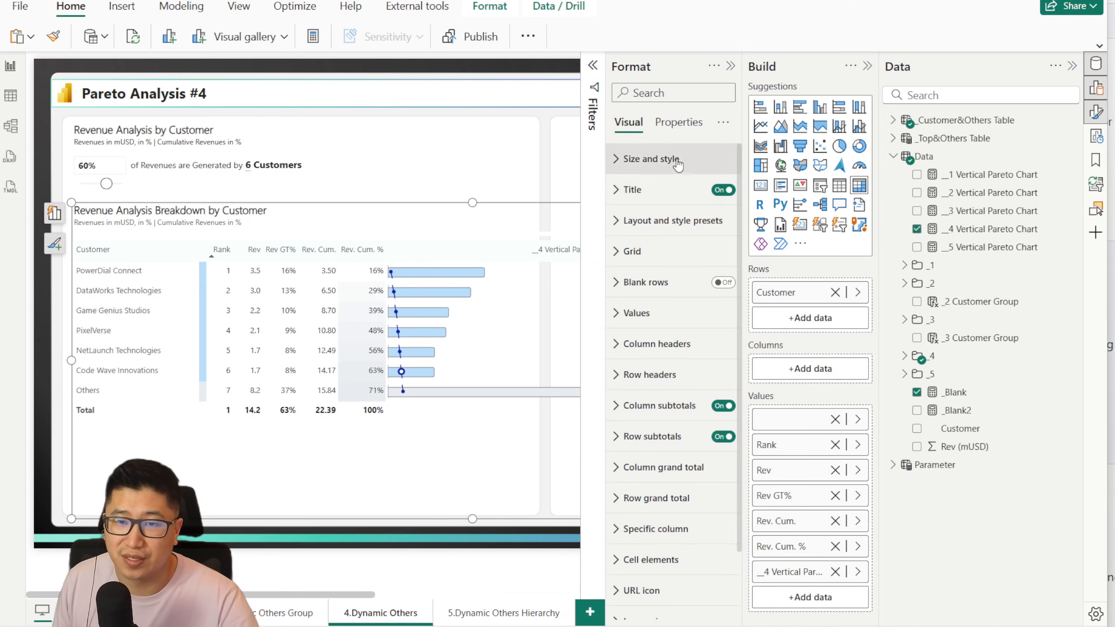
pyautogui.click(651, 158)
pyautogui.click(654, 446)
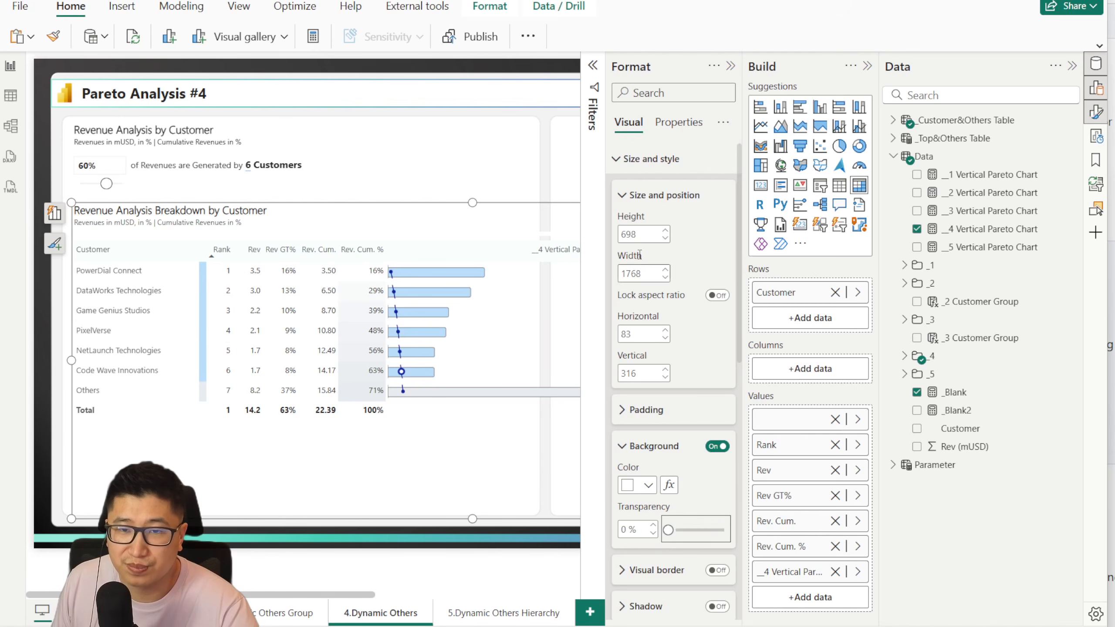
pyautogui.click(650, 158)
pyautogui.click(654, 252)
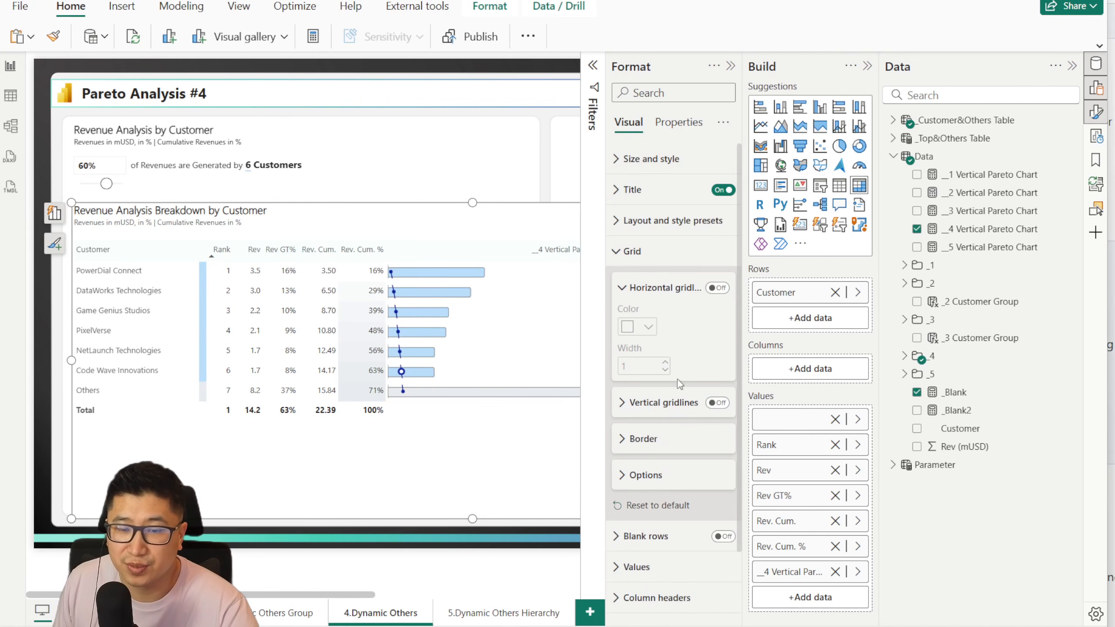
pyautogui.click(646, 476)
pyautogui.write('0')
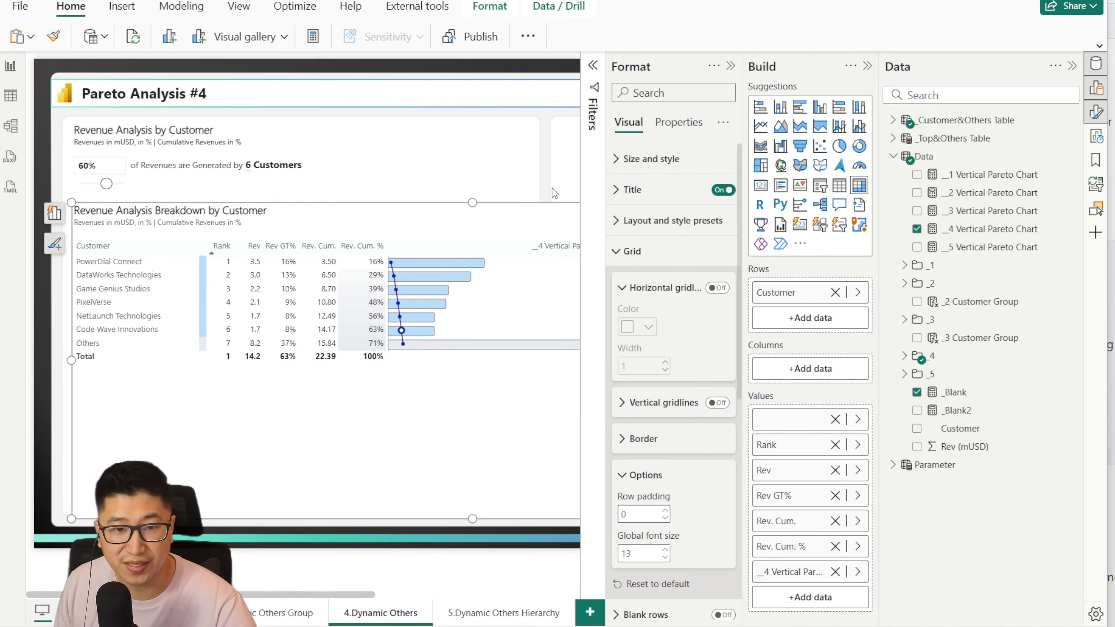
pyautogui.click(729, 66)
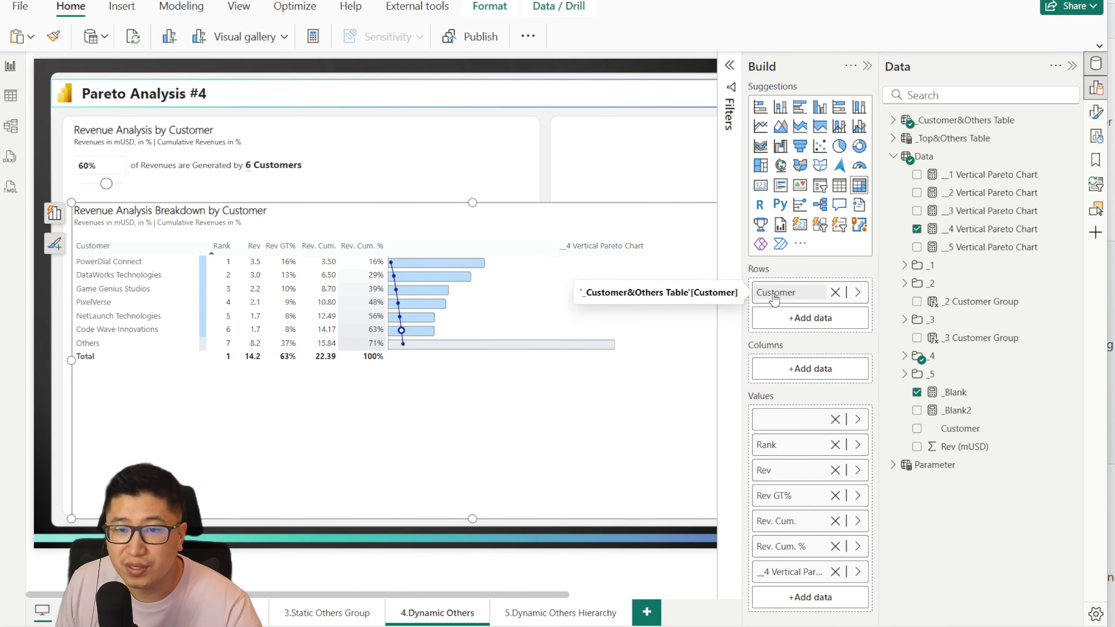
# Step: Examine the _Customer&Others Table formula, especially its DISTINCT(Data[Customer]) and "Others" DATATABLE arguments inside UNION
pyautogui.click(944, 122)
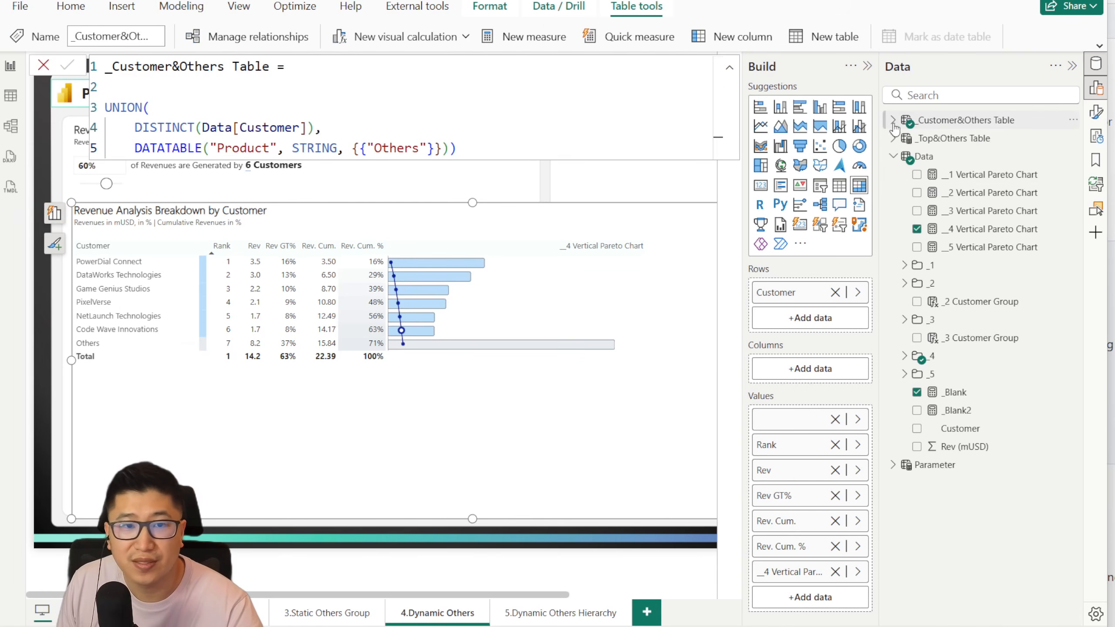
pyautogui.click(483, 118)
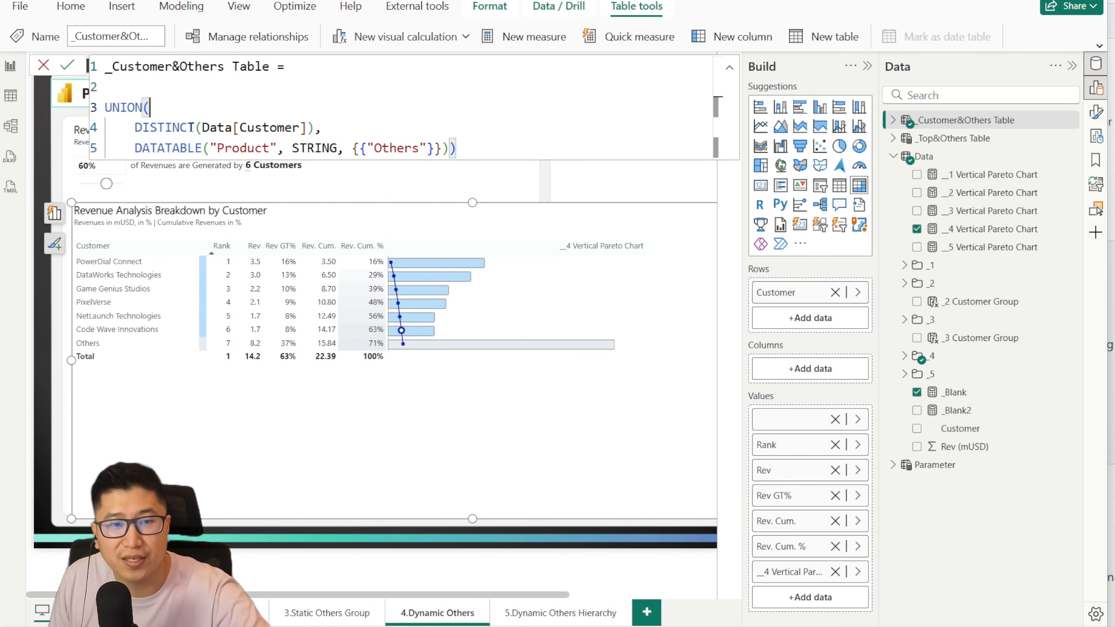
pyautogui.moveTo(134, 127); pyautogui.dragTo(330, 123)
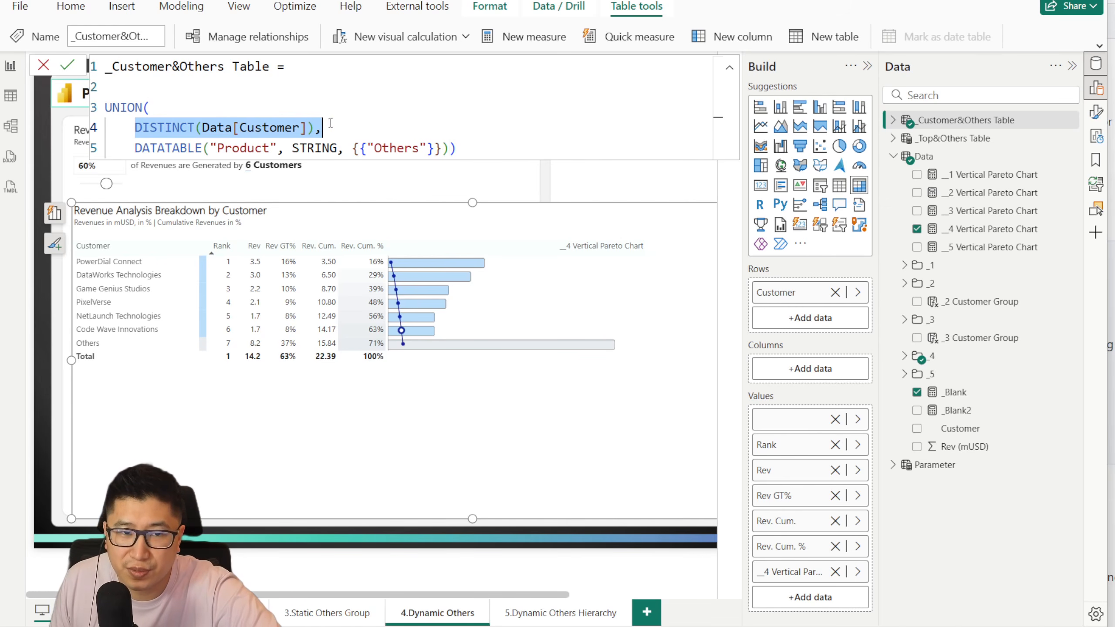
pyautogui.click(331, 123)
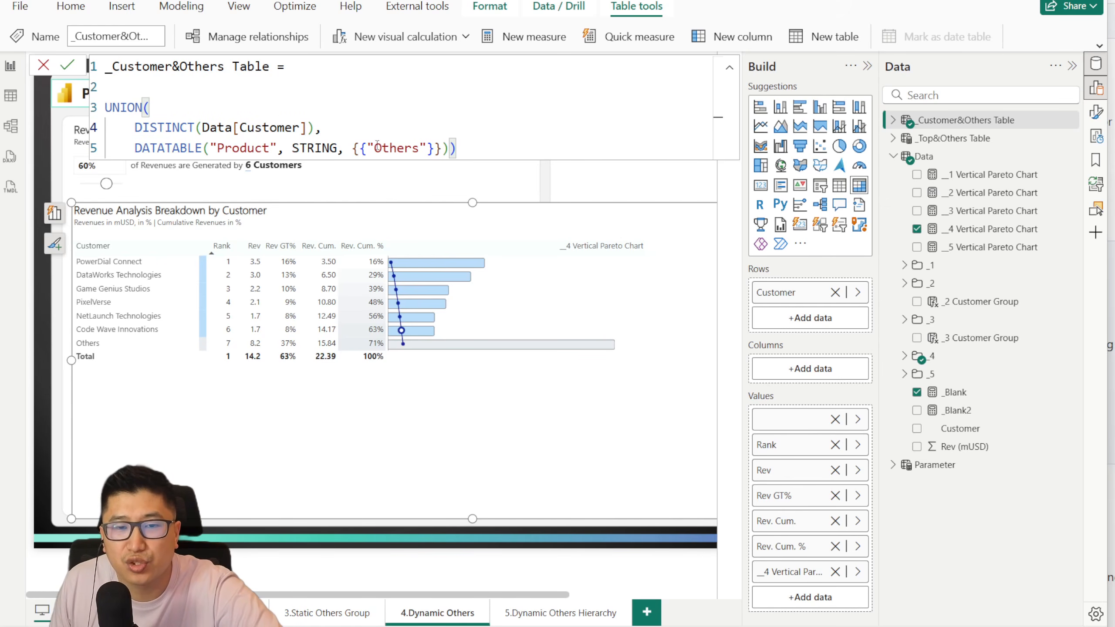
pyautogui.moveTo(449, 149); pyautogui.dragTo(347, 143)
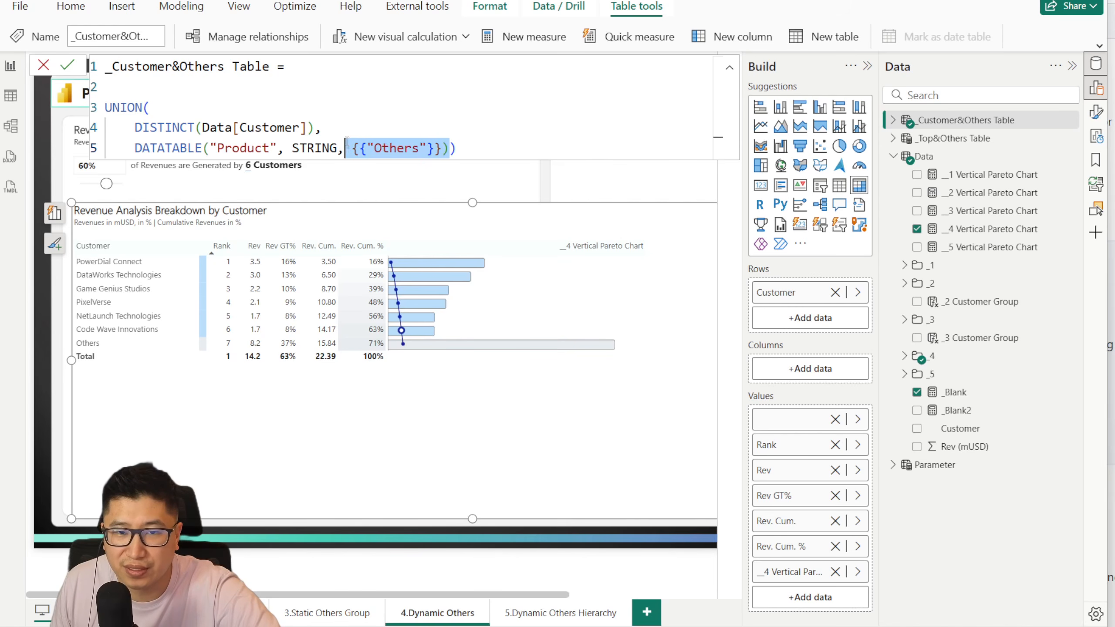
pyautogui.click(464, 136)
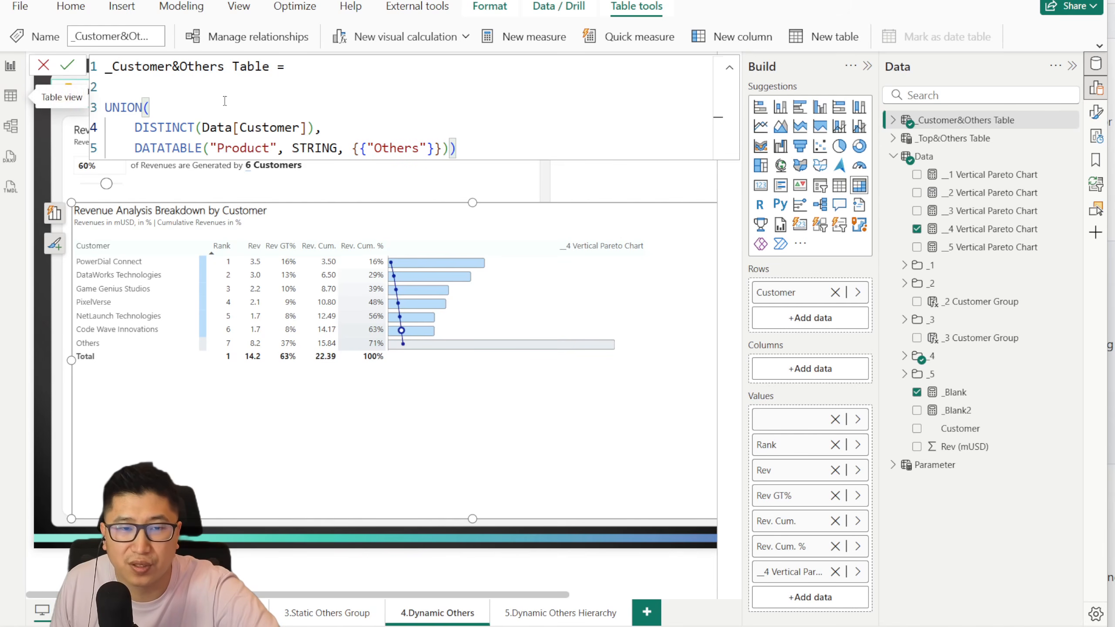
# Step: Inspect the rows of _Customer&Others Table in the table view, including the Others entry, and return to the report
pyautogui.click(12, 98)
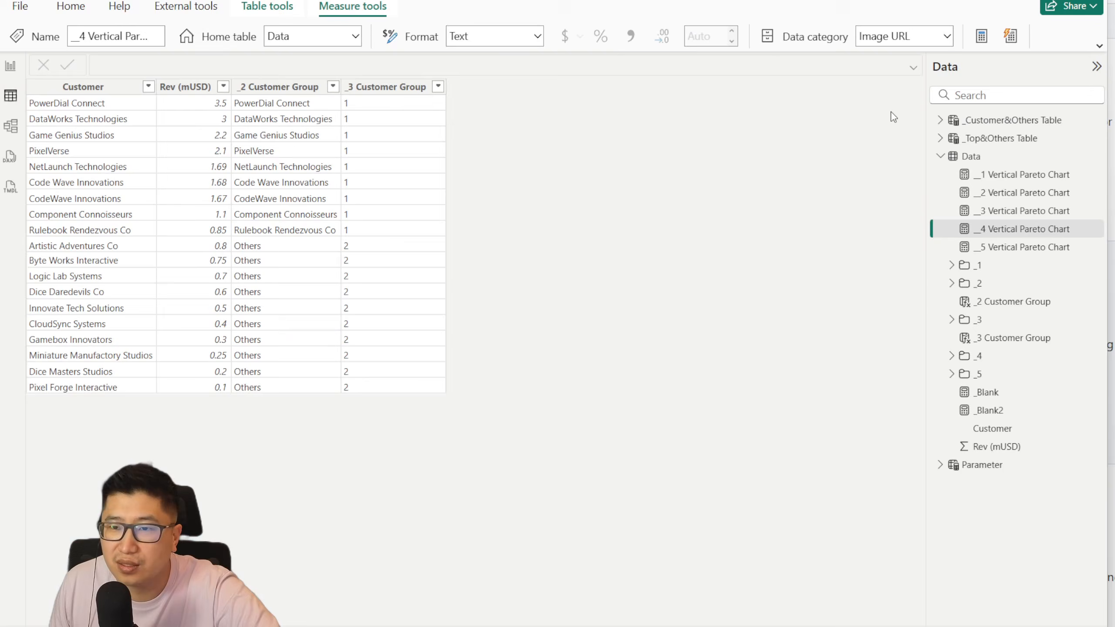
pyautogui.click(977, 120)
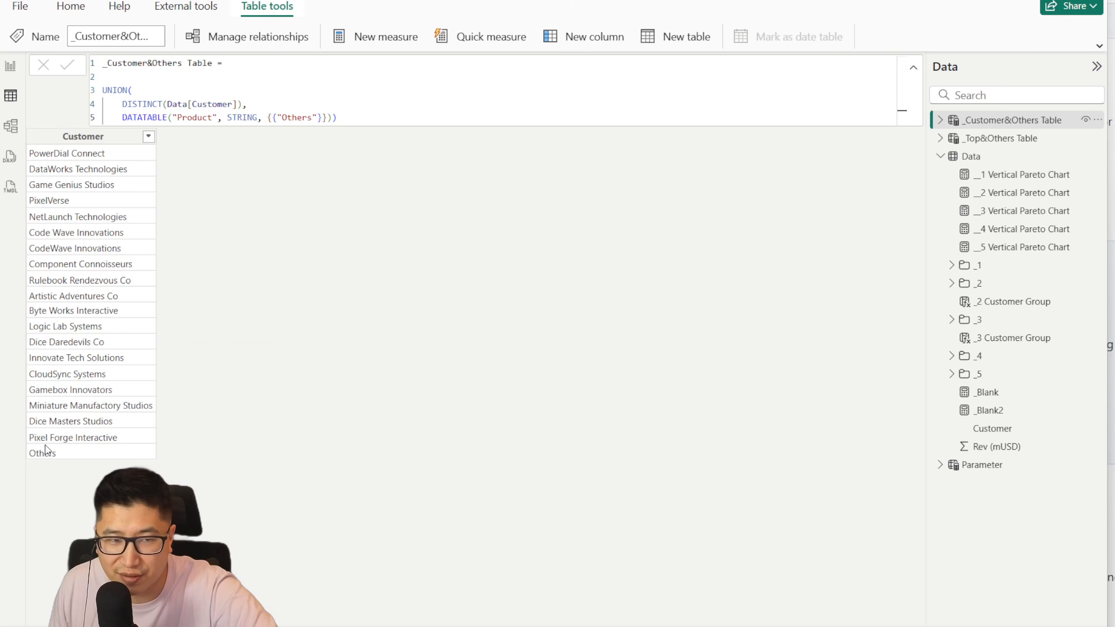
pyautogui.click(8, 72)
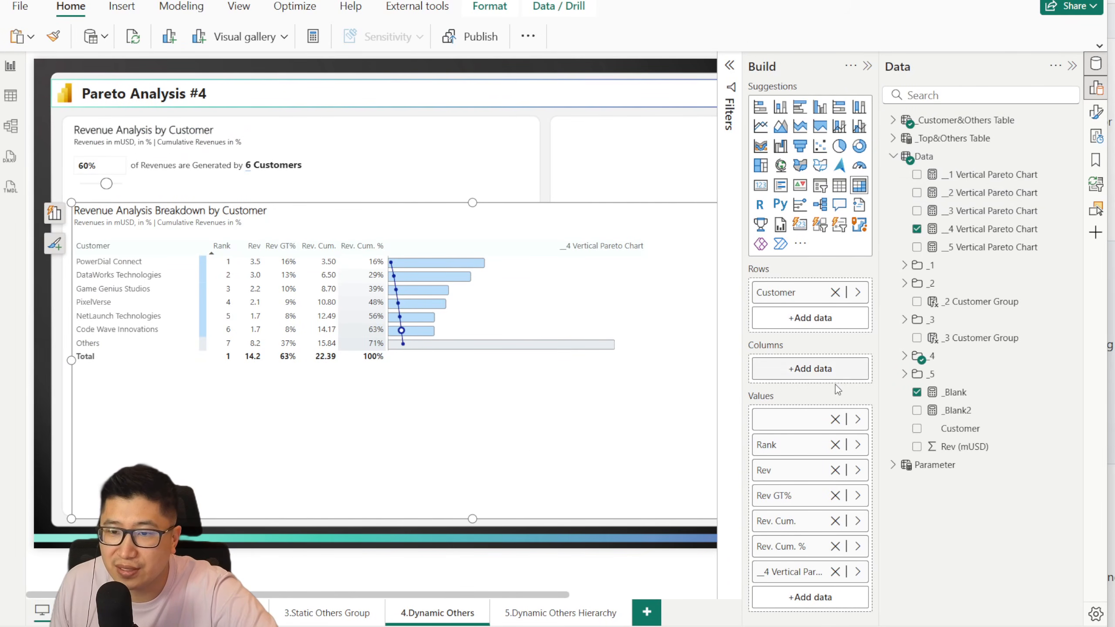
# Step: Open the _4 Pareto Revenue measure from the _4 folder and examine the TOPN expression in its ParetoTable variable
pyautogui.click(905, 356)
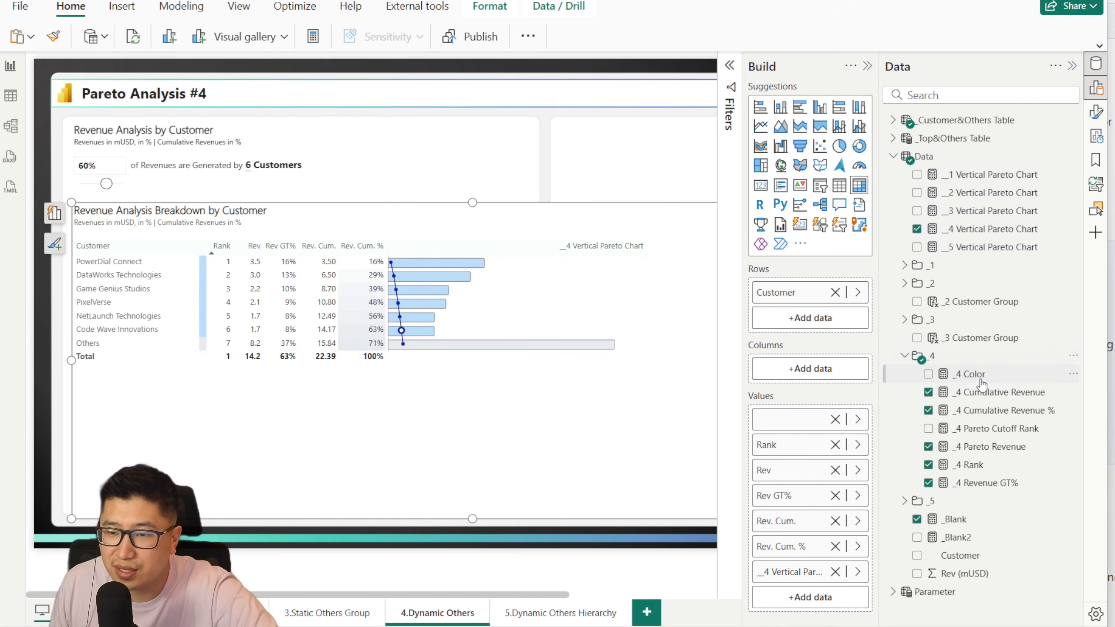
pyautogui.click(993, 448)
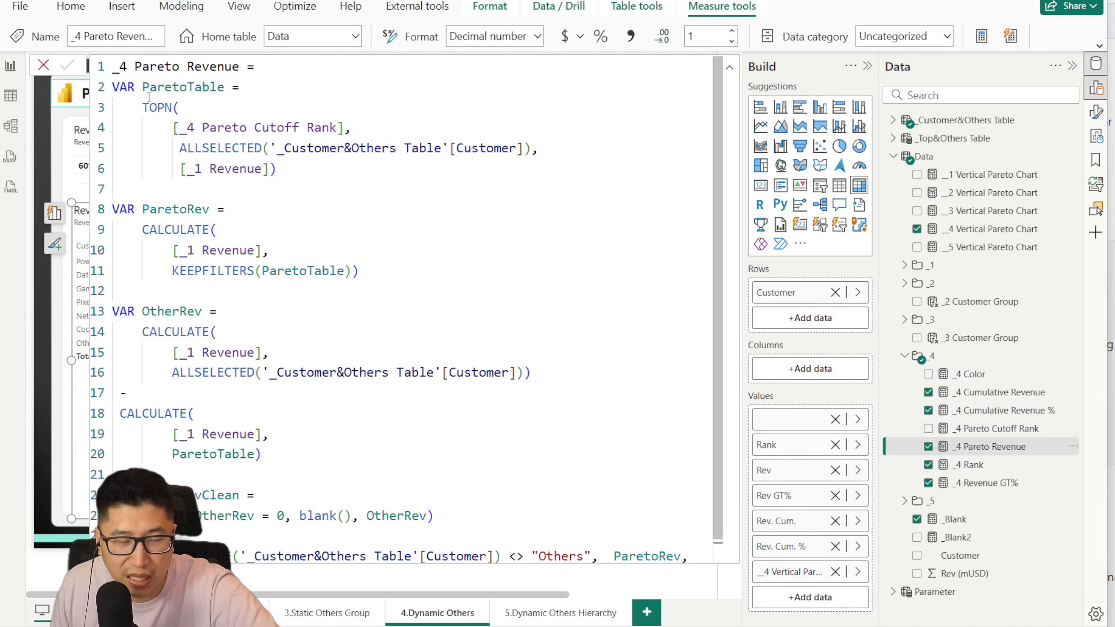
pyautogui.click(150, 96)
pyautogui.moveTo(150, 95); pyautogui.dragTo(215, 109)
pyautogui.moveTo(325, 168); pyautogui.dragTo(100, 105)
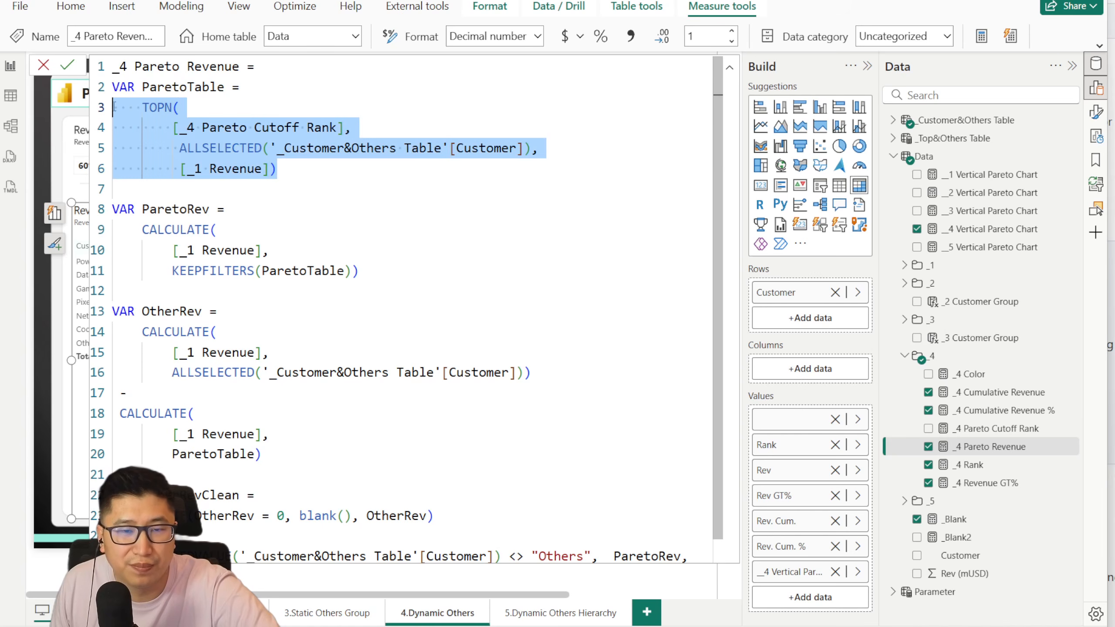
pyautogui.click(367, 166)
# Step: Examine the OtherRev subtraction and the final condition comparing '_Customer&Others Table'[Customer] with "Others" in _4 Pareto Revenue
pyautogui.scroll(-1, 399, 241)
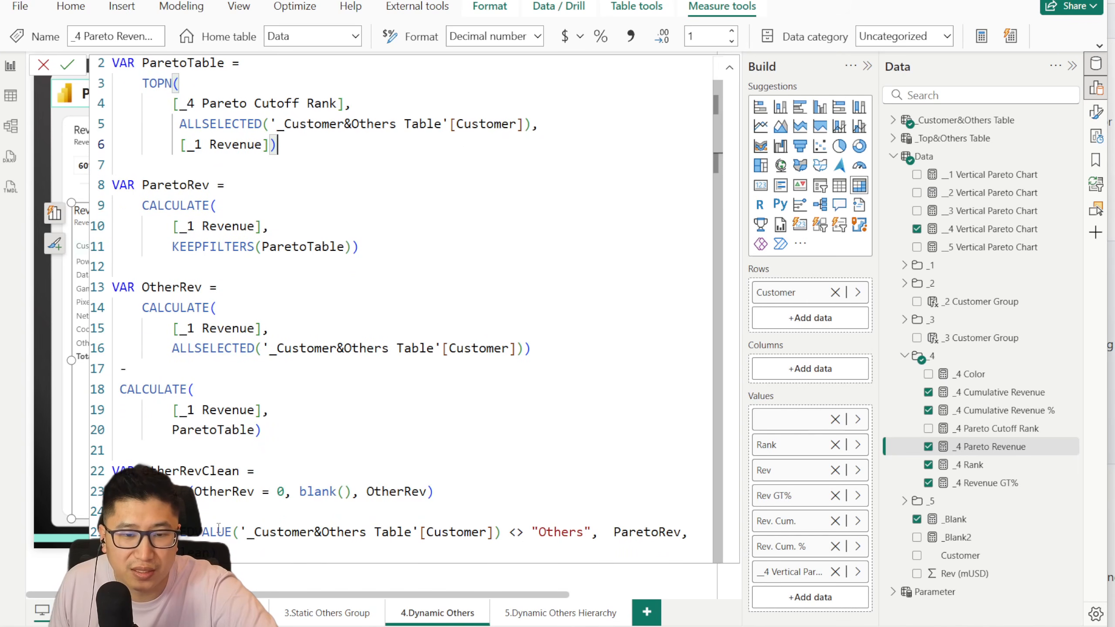
pyautogui.moveTo(245, 532); pyautogui.dragTo(504, 532)
pyautogui.click(554, 532)
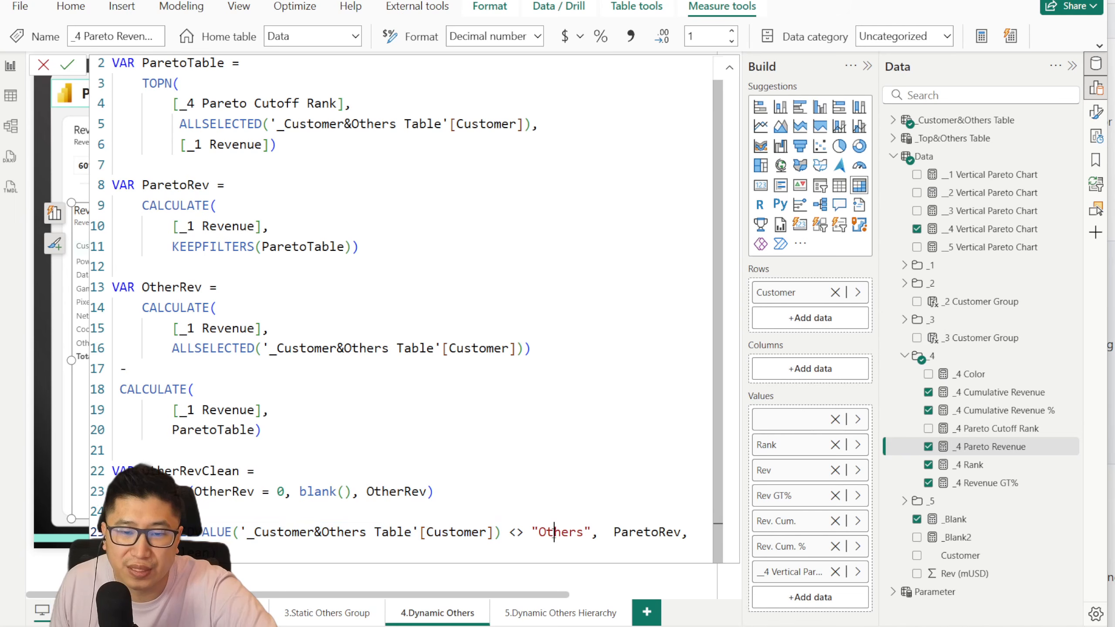
pyautogui.click(609, 537)
pyautogui.moveTo(122, 283); pyautogui.dragTo(272, 349)
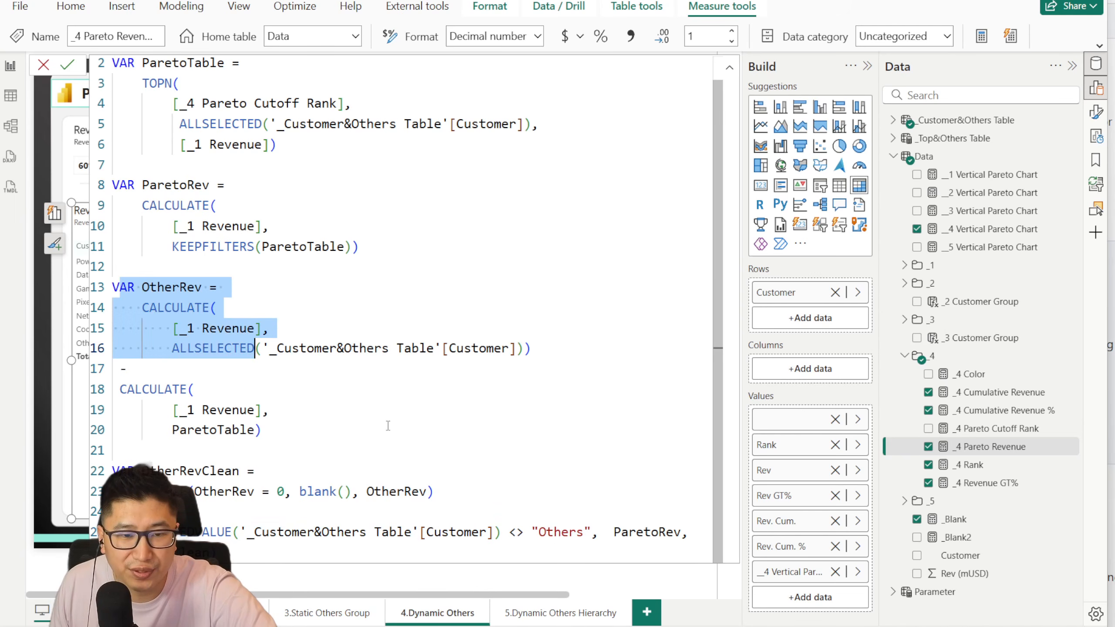
pyautogui.moveTo(262, 430); pyautogui.dragTo(83, 290)
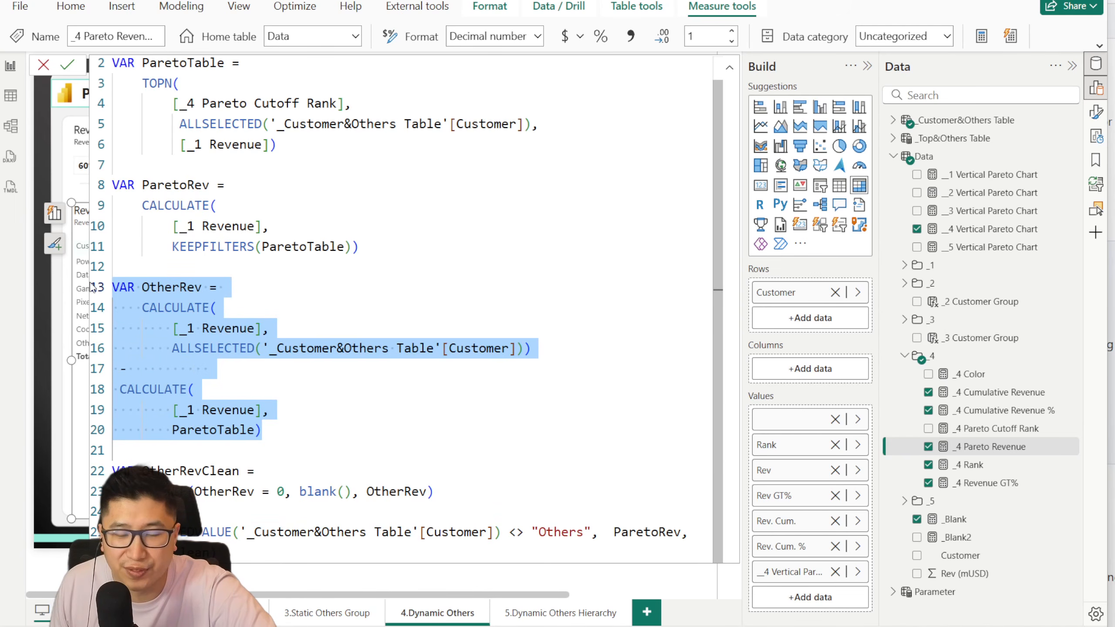
pyautogui.click(553, 530)
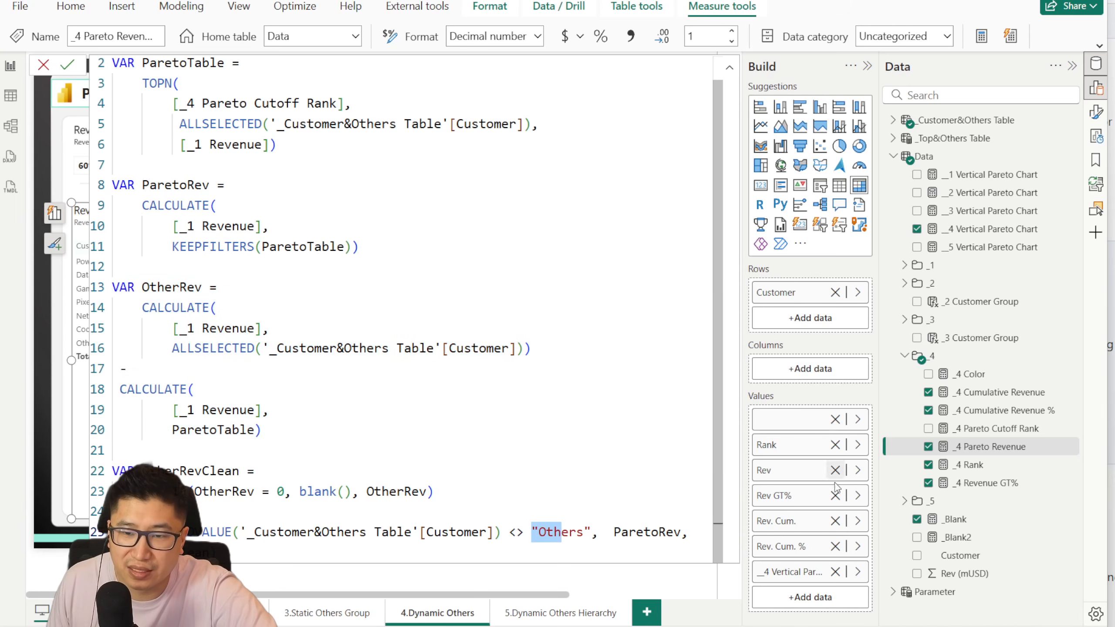
pyautogui.click(545, 551)
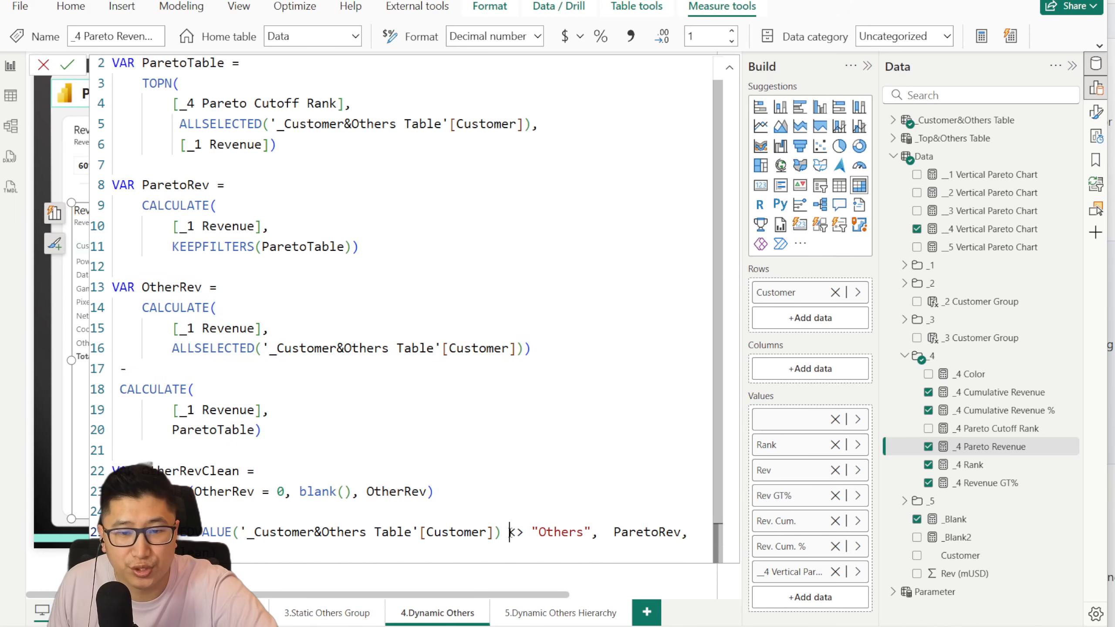
pyautogui.moveTo(509, 533); pyautogui.dragTo(247, 531)
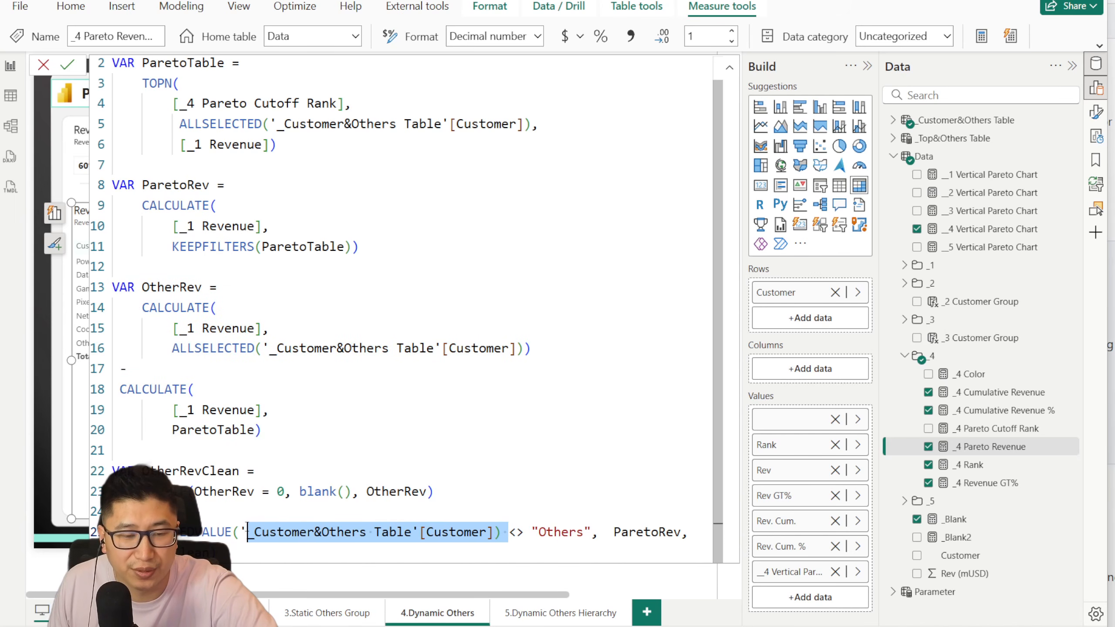
# Step: Close the _4 Pareto Revenue formula without committing and set the cutoff slicer to 73%
pyautogui.click(44, 66)
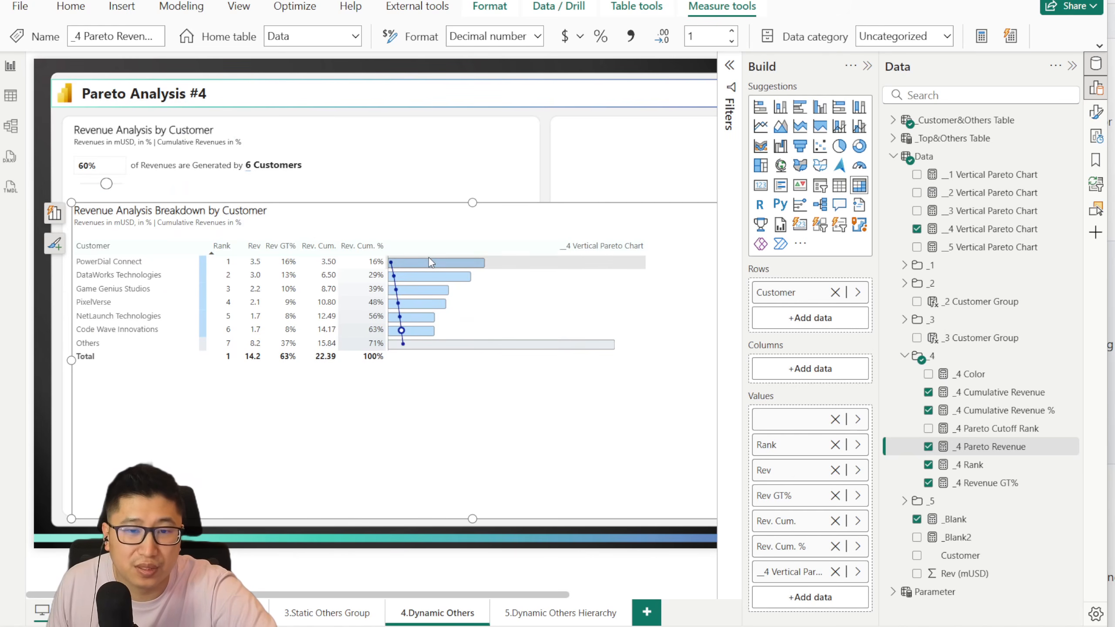
pyautogui.click(111, 184)
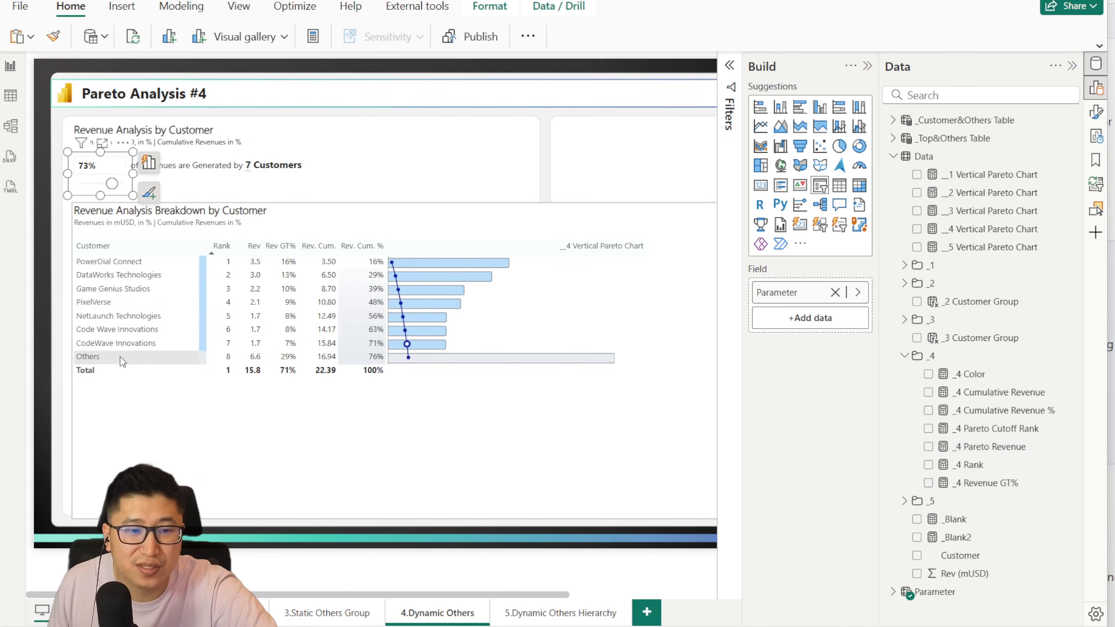
# Step: Set the cutoff slicer to 70%
pyautogui.moveTo(477, 364)
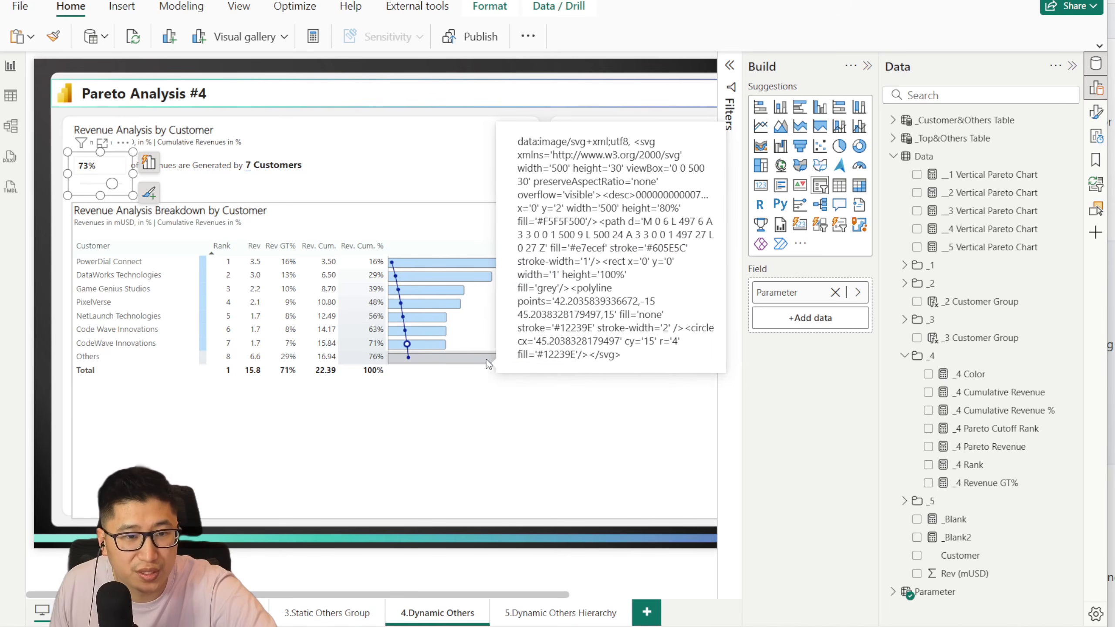
pyautogui.moveTo(471, 270)
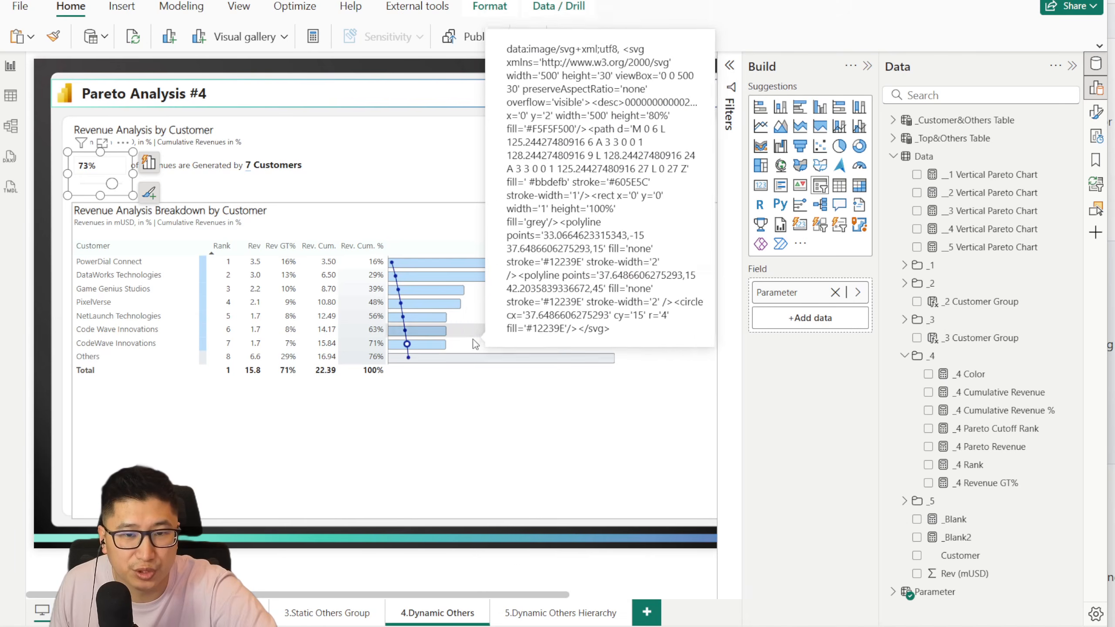
pyautogui.moveTo(112, 184)
pyautogui.mouseDown()
pyautogui.moveTo(102, 185)
pyautogui.moveTo(111, 184)
pyautogui.mouseUp()
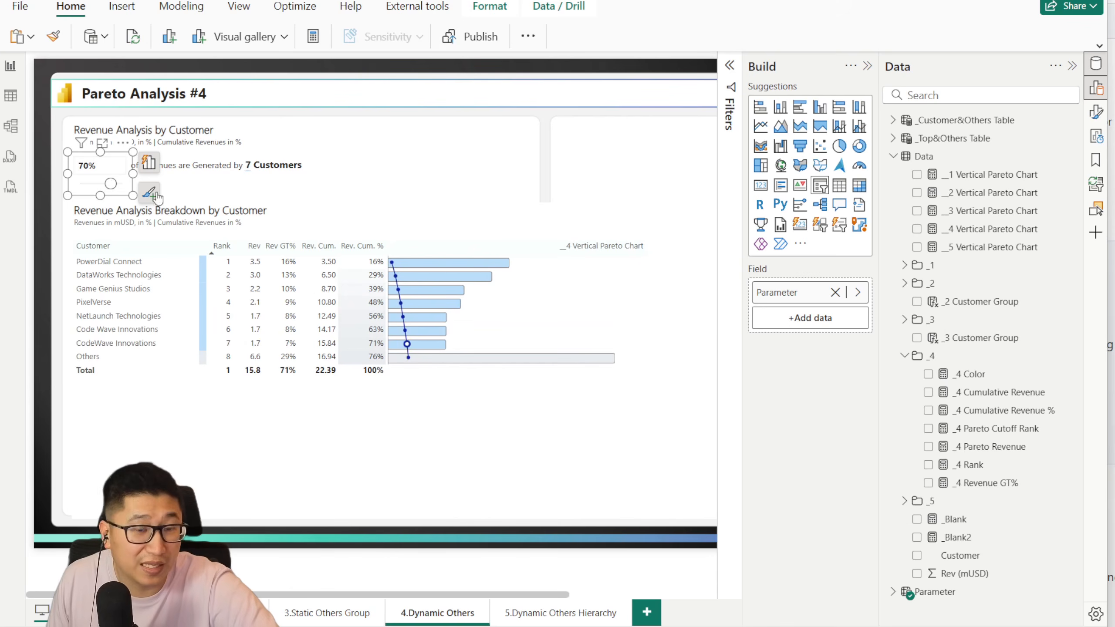
# Step: Open the __4 Vertical Pareto Chart measure, examine the revenue reference in its _Actual variable, and close it without committing
pyautogui.click(980, 228)
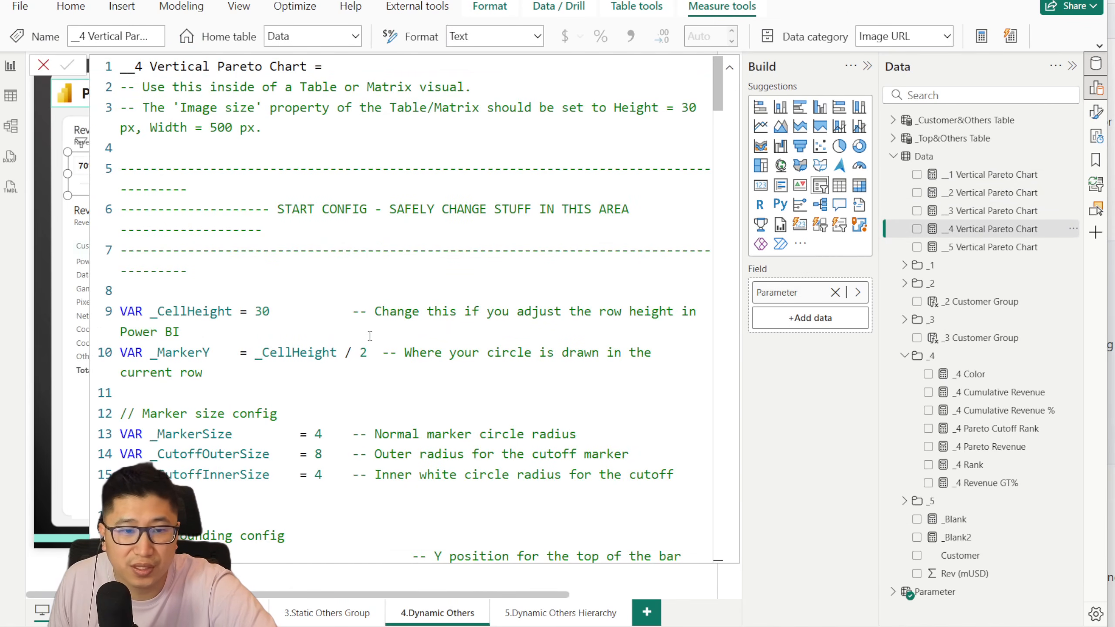
pyautogui.scroll(-5, 358, 293)
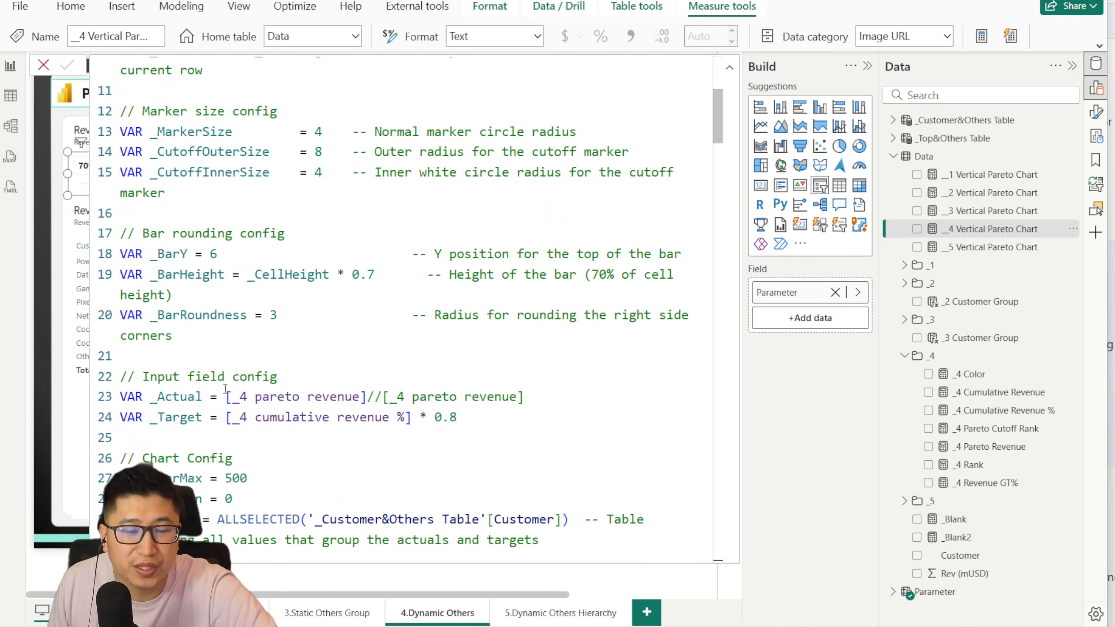
pyautogui.moveTo(225, 389); pyautogui.dragTo(364, 403)
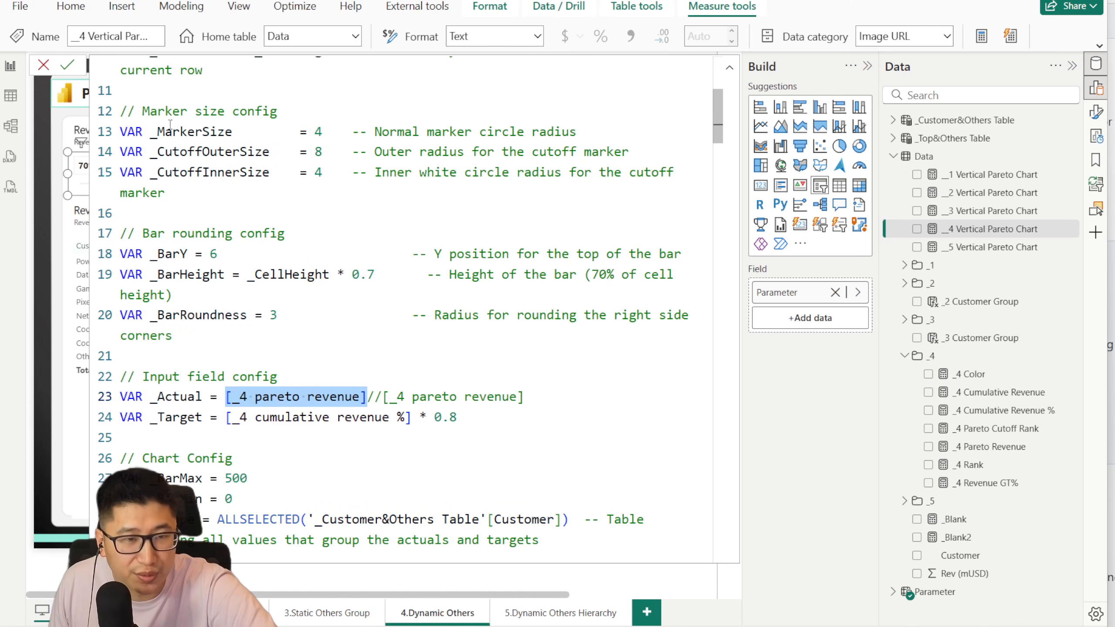
pyautogui.click(44, 65)
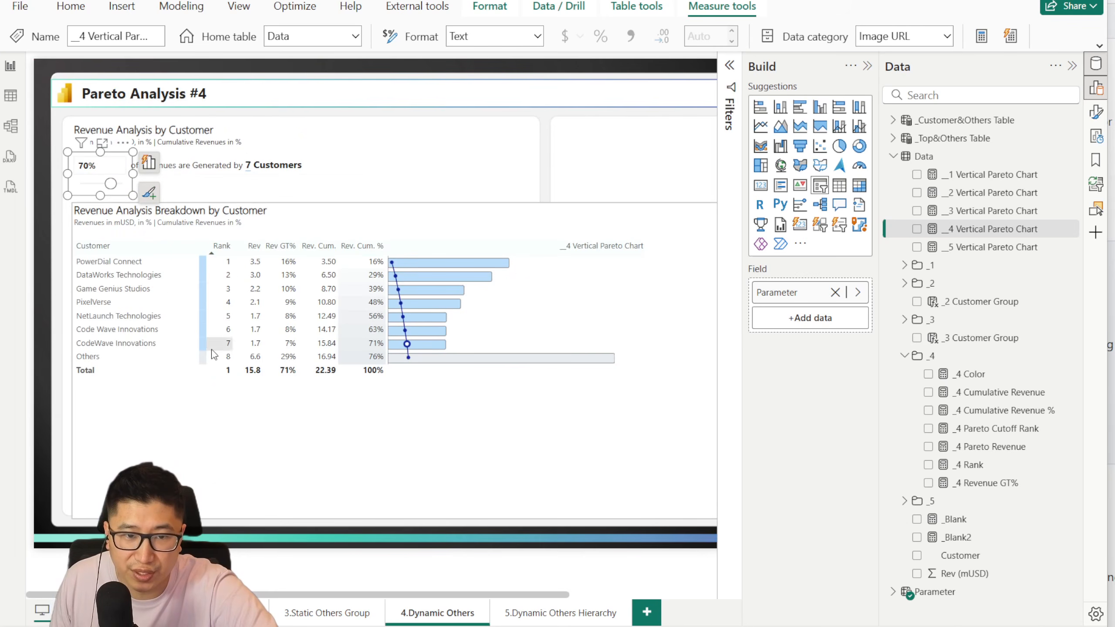
# Step: Reopen the __4 Vertical Pareto Chart measure and examine the measures referenced by its _Actual and _Target variables
pyautogui.click(1027, 228)
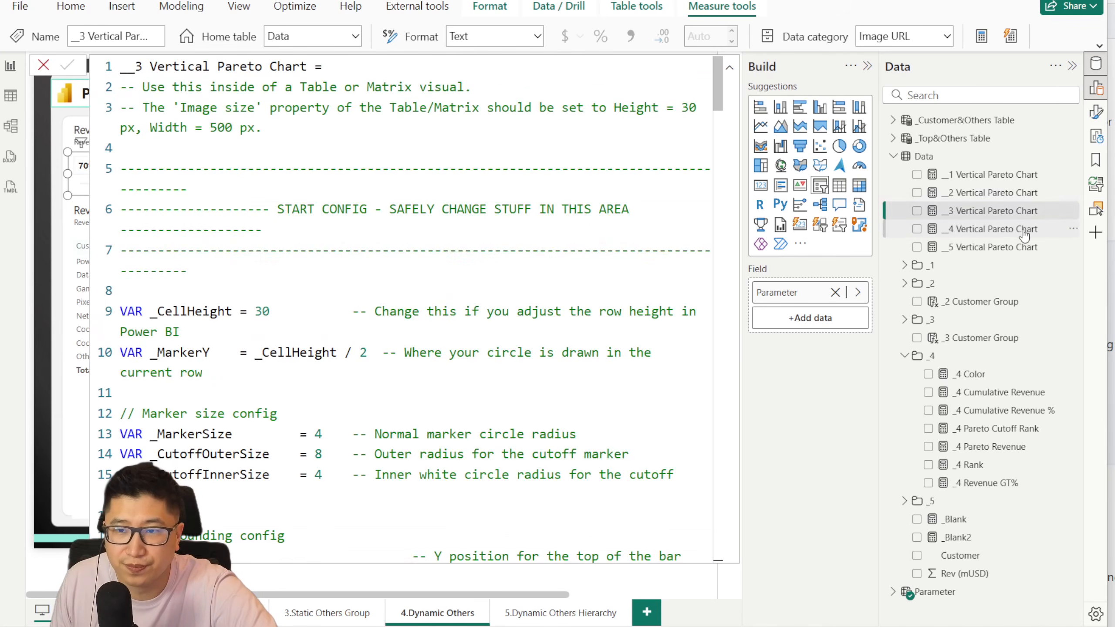
pyautogui.scroll(-3, 458, 382)
pyautogui.scroll(-3, 458, 382)
pyautogui.moveTo(368, 359); pyautogui.dragTo(226, 358)
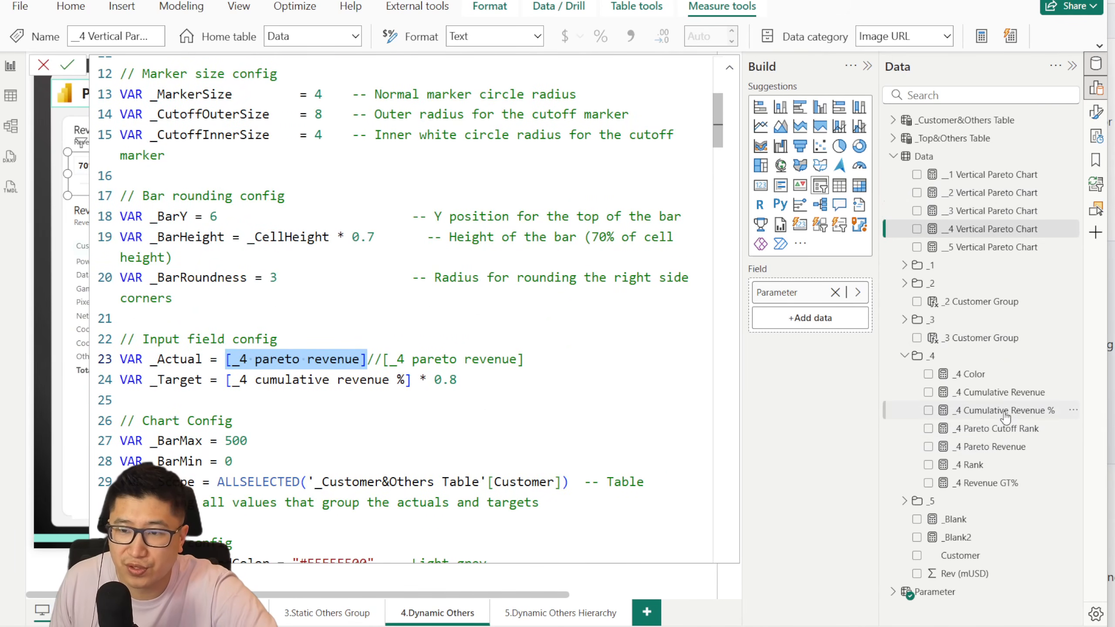
pyautogui.moveTo(219, 379); pyautogui.dragTo(412, 382)
pyautogui.scroll(-2, 422, 365)
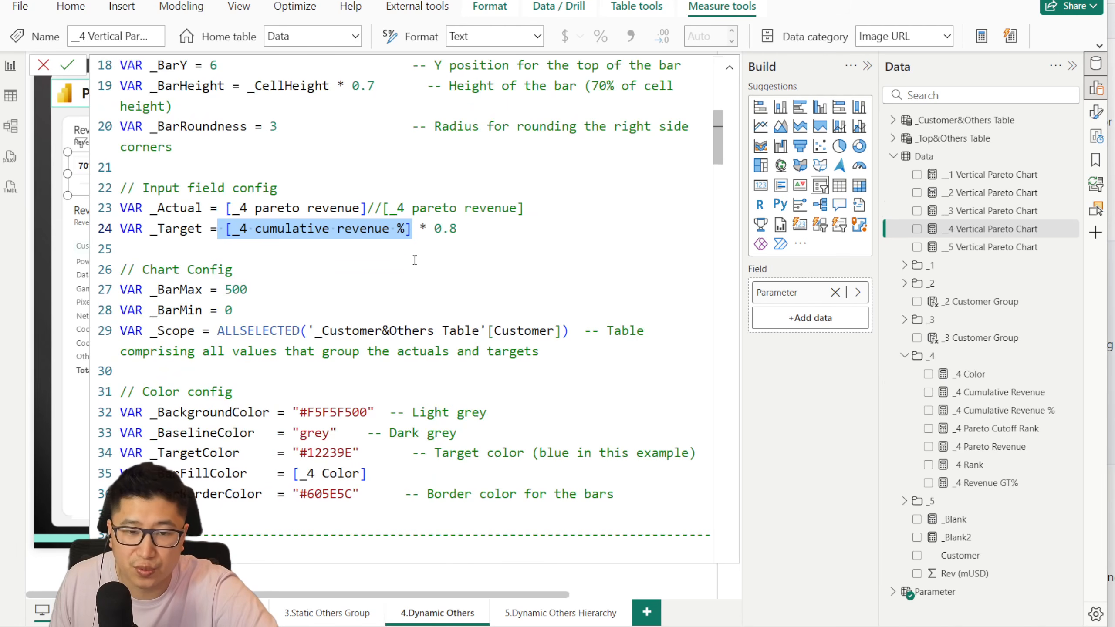
pyautogui.click(428, 243)
# Step: Examine _BarFillColor and the _Scope reference to '_Customer&Others Table'[Customer], expand that table's fields, and return to the breakdown matrix
pyautogui.scroll(-1, 425, 412)
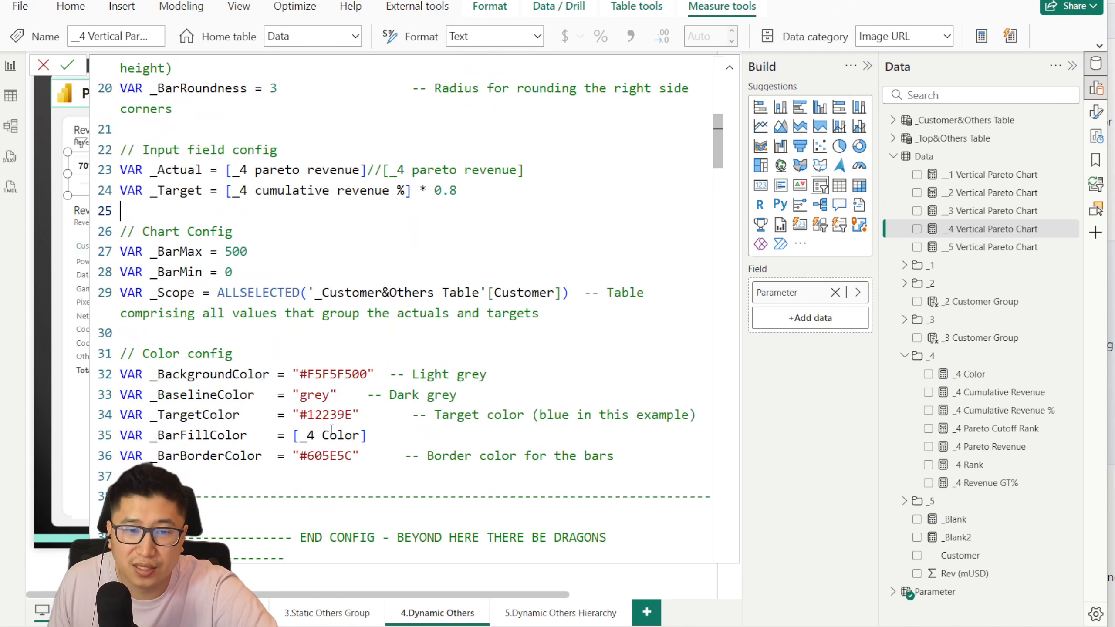
pyautogui.moveTo(303, 432); pyautogui.dragTo(359, 434)
pyautogui.click(408, 434)
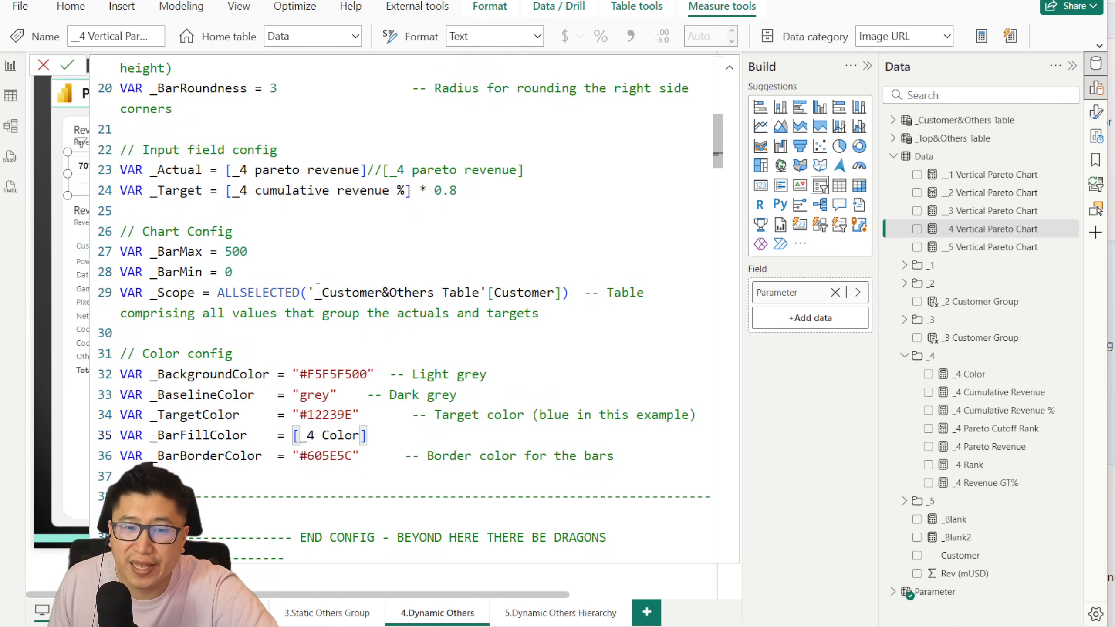
pyautogui.moveTo(302, 290); pyautogui.dragTo(559, 289)
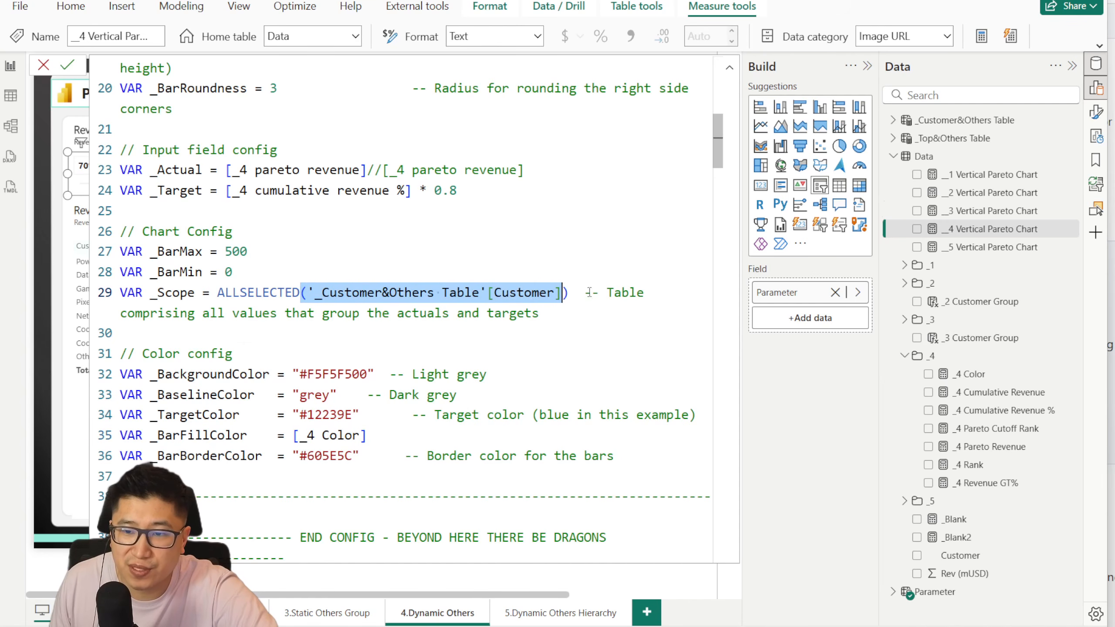
pyautogui.click(892, 120)
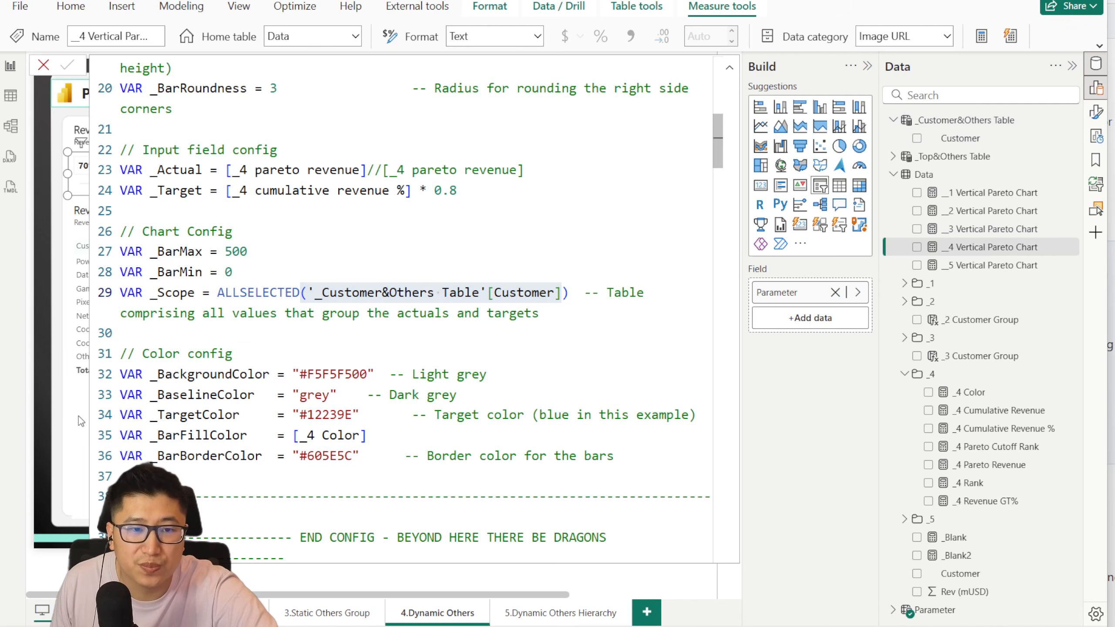
pyautogui.click(43, 65)
pyautogui.click(195, 401)
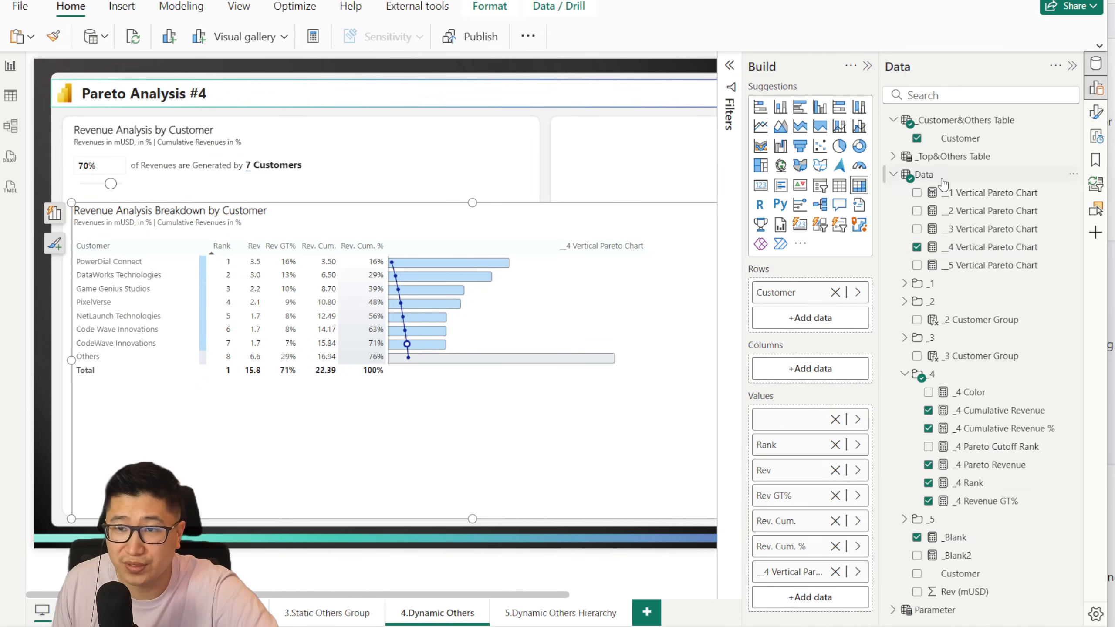
# Step: Reopen __4 Vertical Pareto Chart and examine the _CurrentRank variable in the Rank & Virtual Table section
pyautogui.click(967, 248)
pyautogui.scroll(-15, 327, 295)
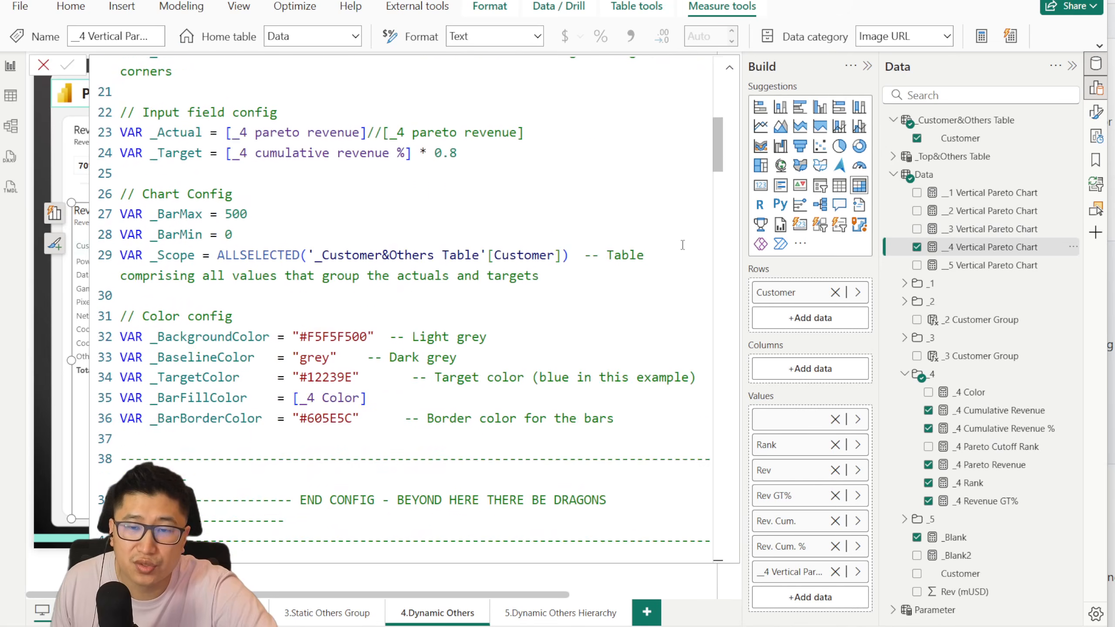
pyautogui.scroll(-4, 246, 196)
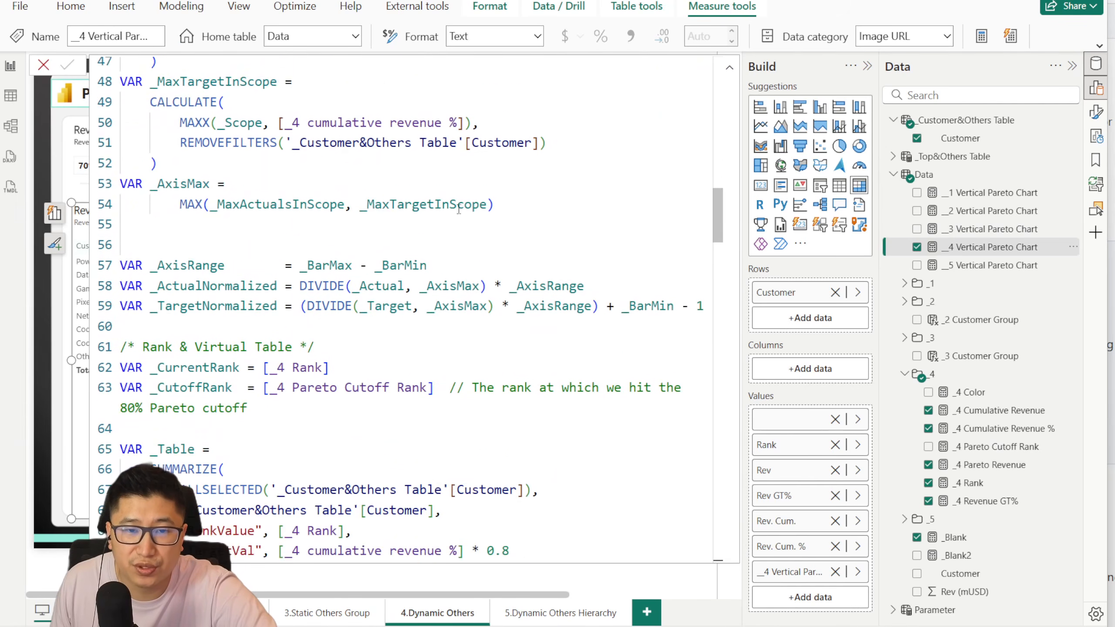
pyautogui.moveTo(270, 216); pyautogui.dragTo(324, 216)
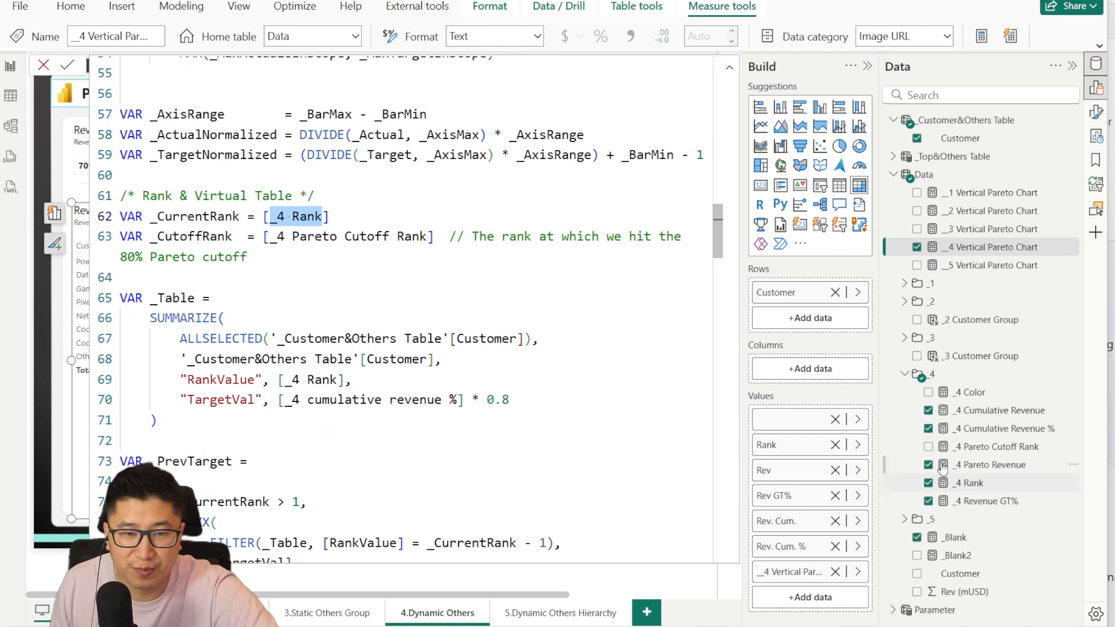
pyautogui.click(331, 223)
pyautogui.moveTo(265, 215); pyautogui.dragTo(332, 212)
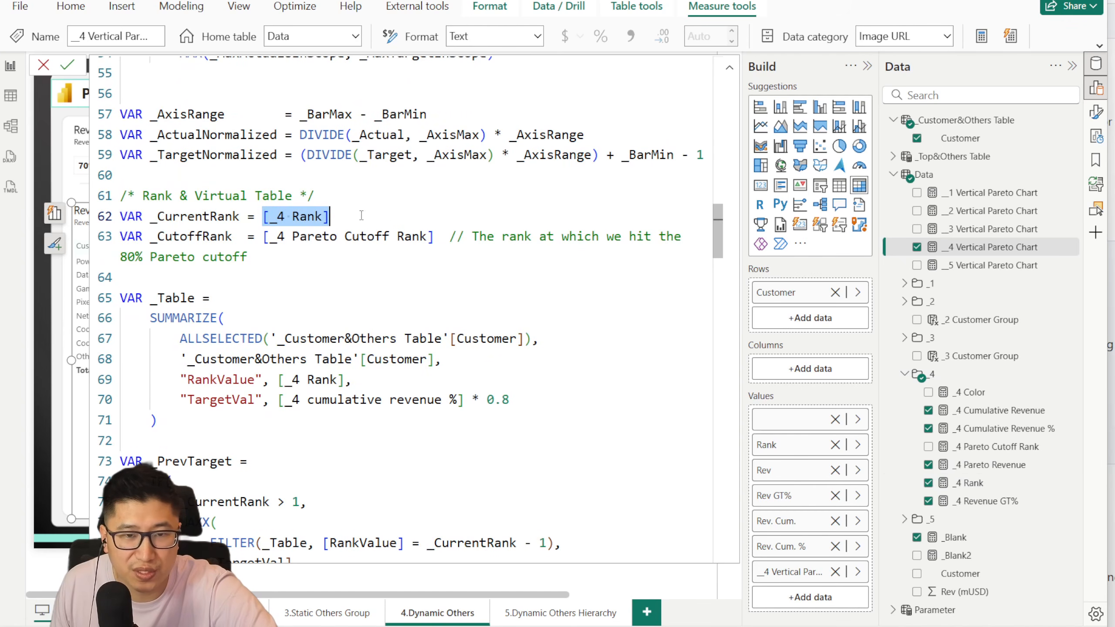
# Step: Open the _4 Rank measure, examine its whole formula, and close it without committing
pyautogui.click(977, 486)
pyautogui.moveTo(189, 252); pyautogui.dragTo(81, 54)
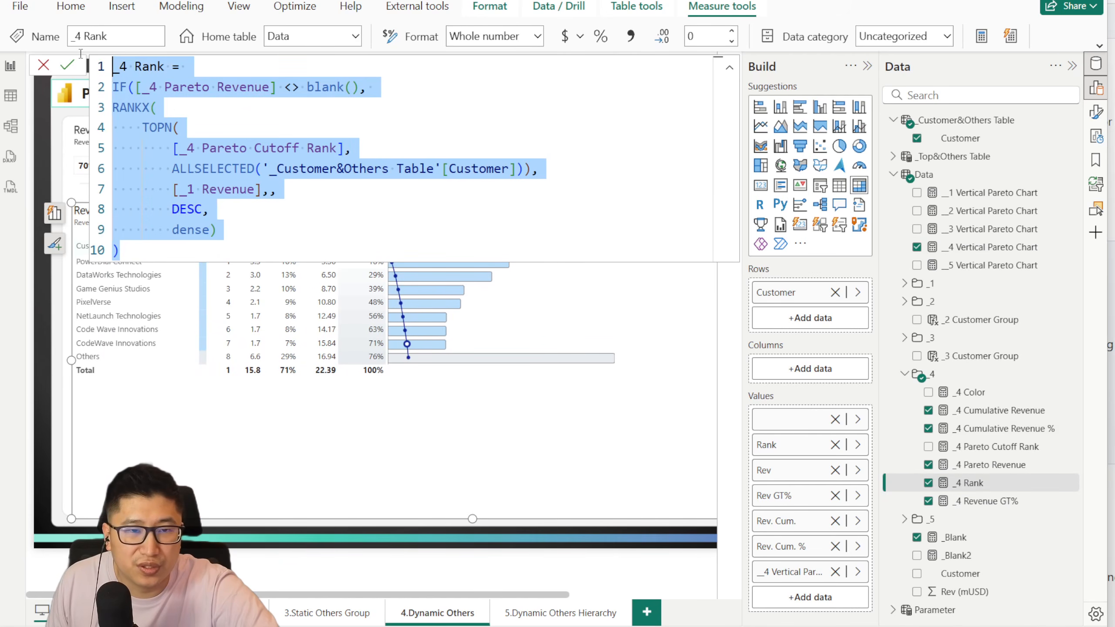
pyautogui.click(44, 66)
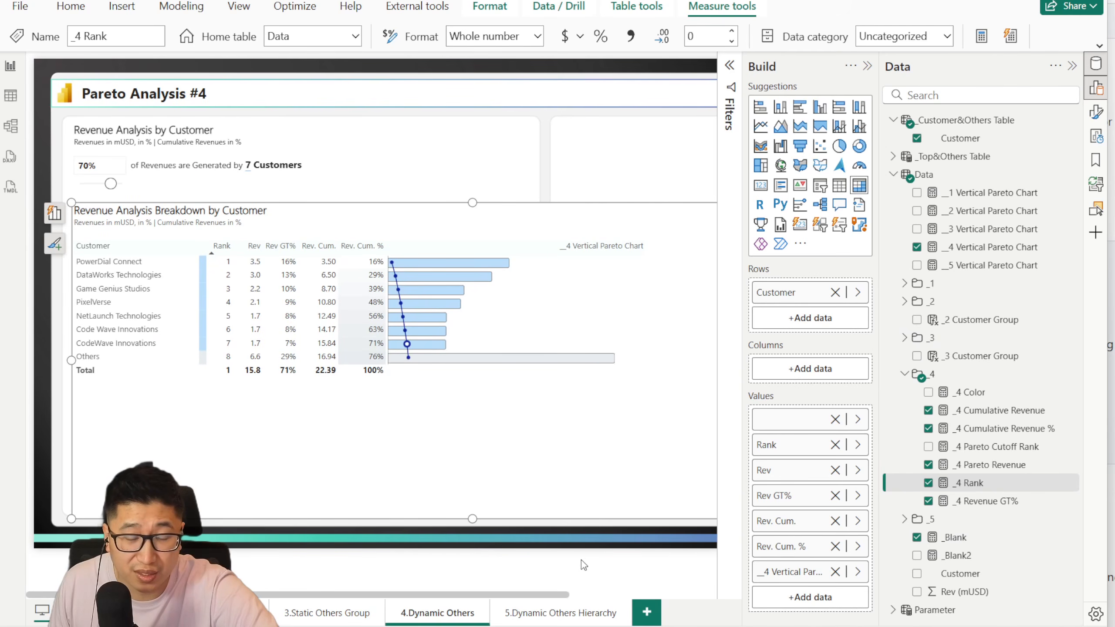
# Step: Reopen _4 Rank, examine the TOPN expression and the dense argument inside RANKX, and close the formula without committing
pyautogui.click(995, 464)
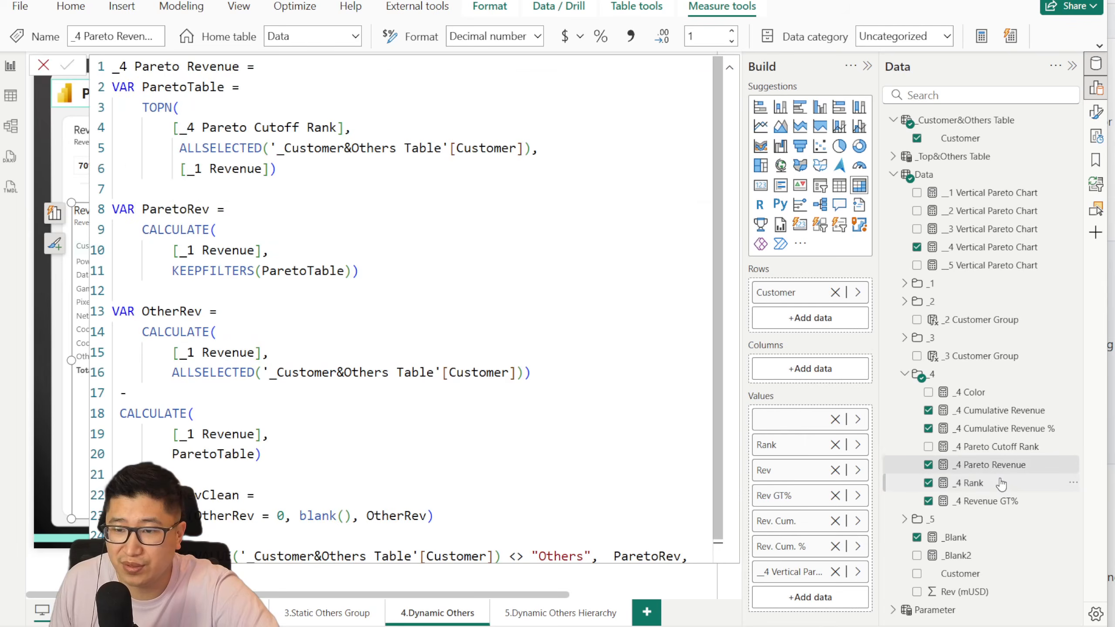
pyautogui.click(970, 483)
pyautogui.moveTo(274, 238); pyautogui.dragTo(142, 127)
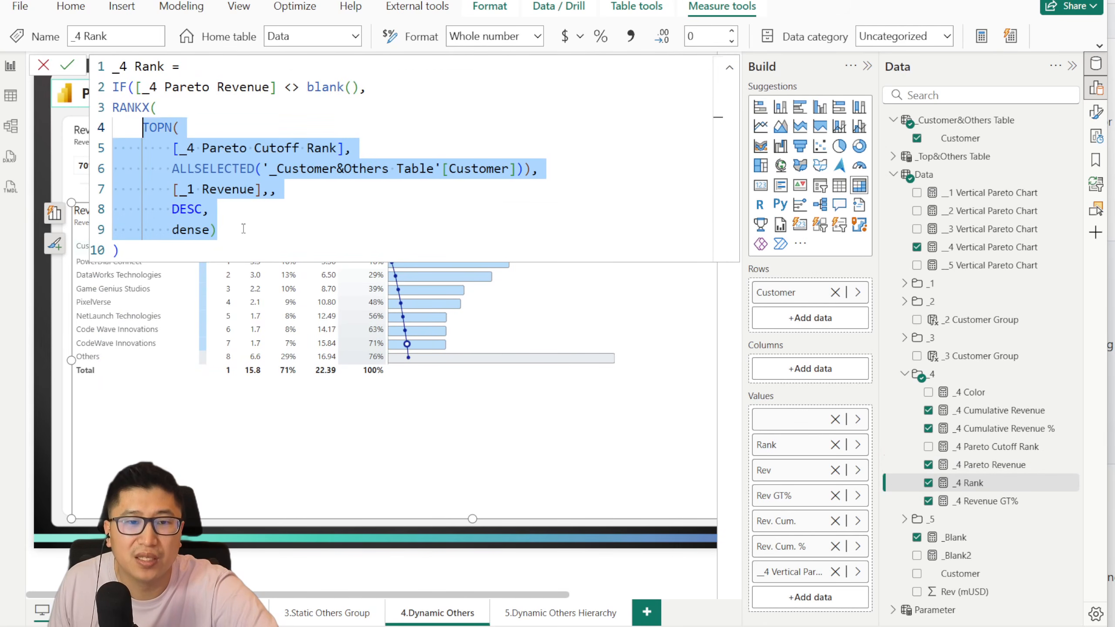
pyautogui.click(190, 233)
pyautogui.doubleClick(201, 234)
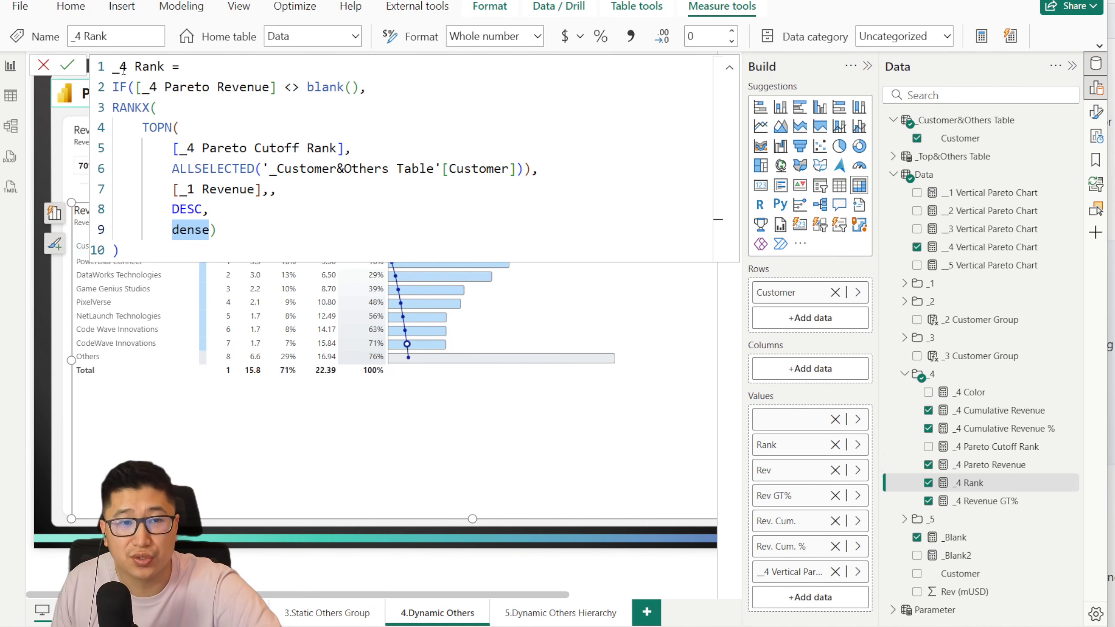
pyautogui.moveTo(112, 67); pyautogui.dragTo(255, 226)
pyautogui.click(264, 238)
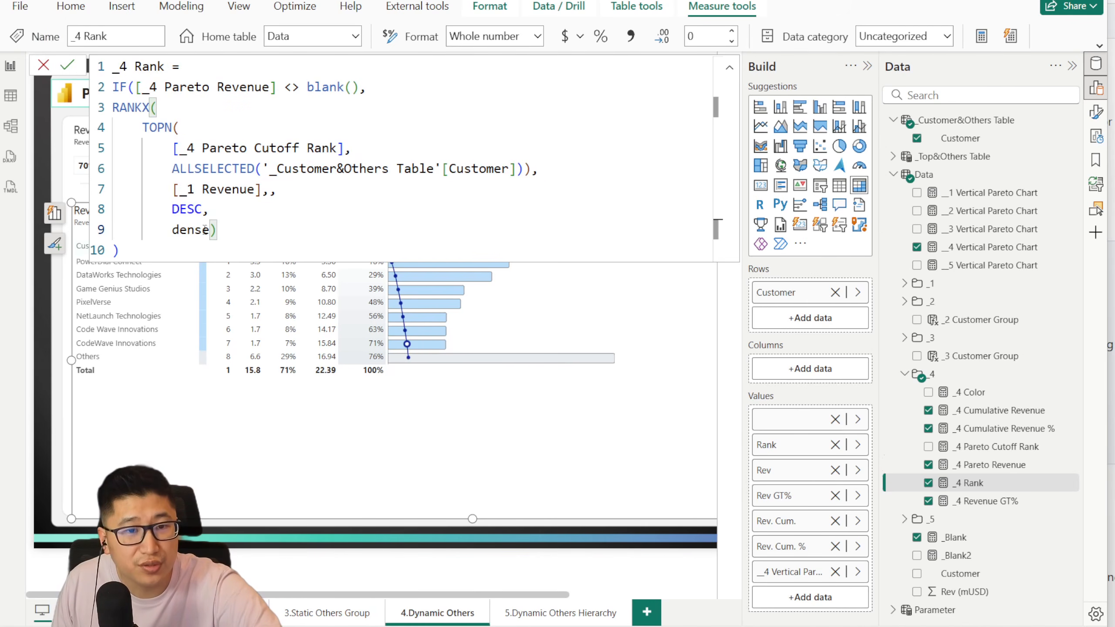
pyautogui.click(46, 64)
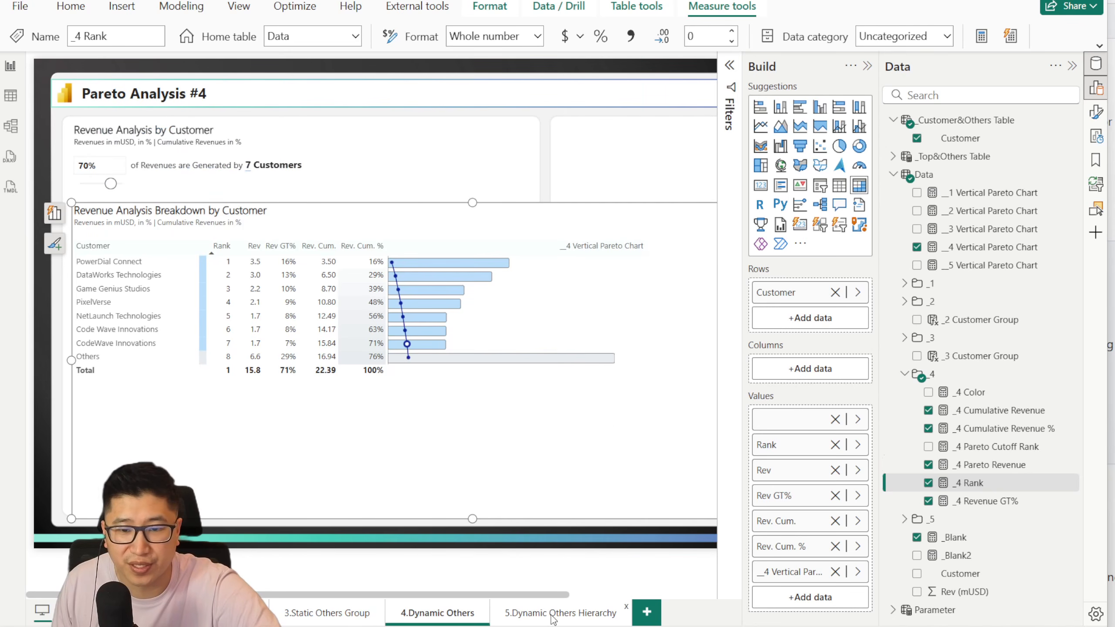
# Step: On page 5.Dynamic Others Hierarchy, delete the combo chart and enlarge the breakdown matrix to about 1785 by 700 below the cutoff slicer
pyautogui.click(553, 614)
pyautogui.click(423, 230)
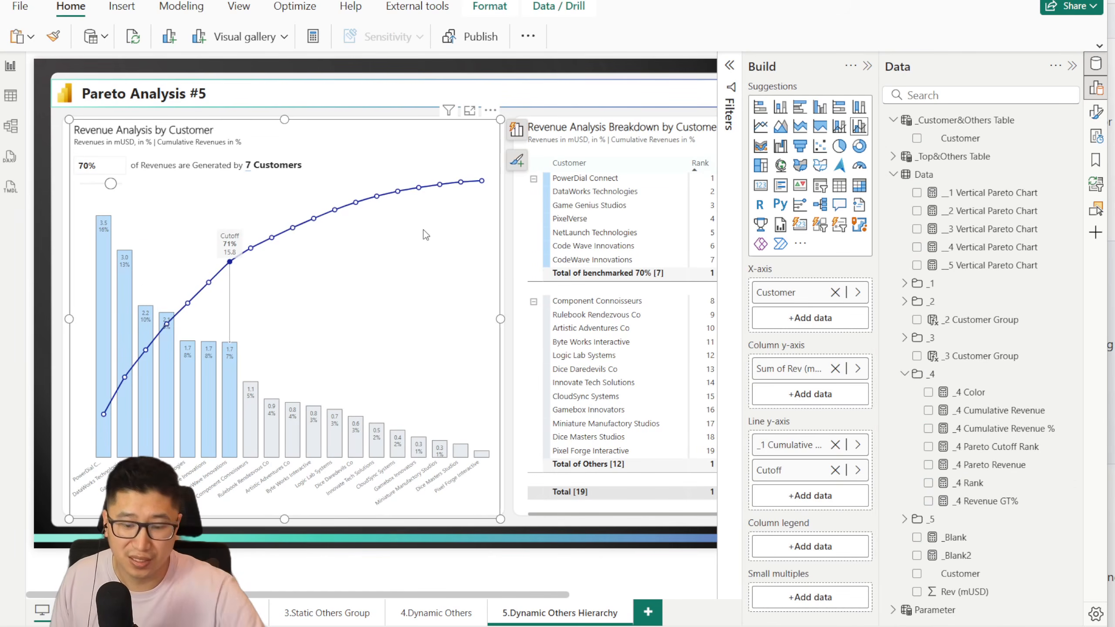
pyautogui.press('Delete')
pyautogui.click(574, 132)
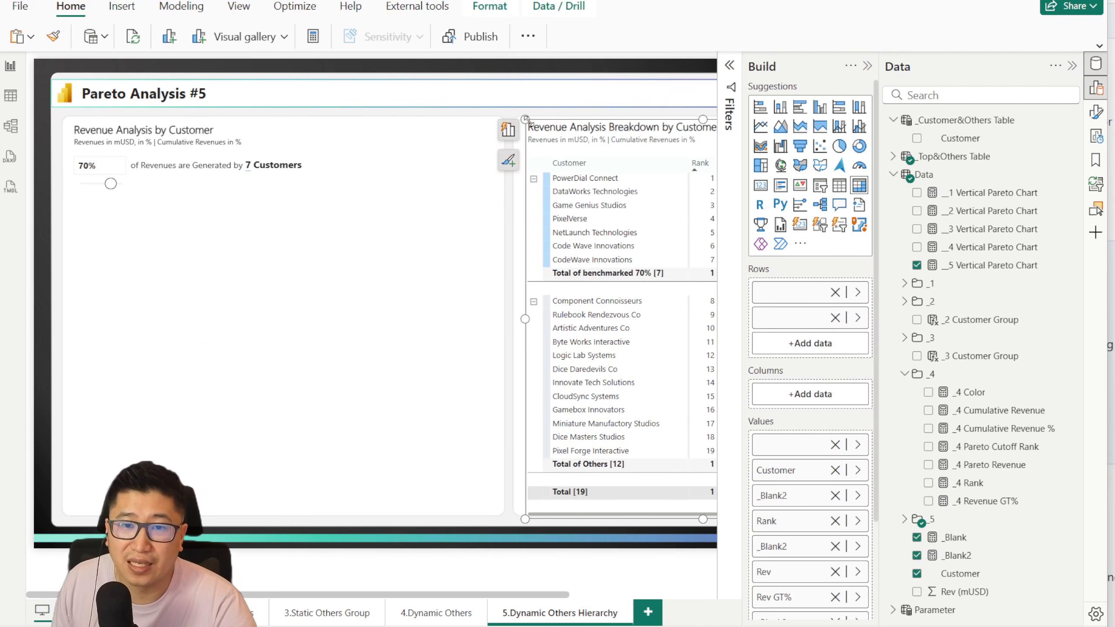
pyautogui.moveTo(528, 123); pyautogui.dragTo(78, 206)
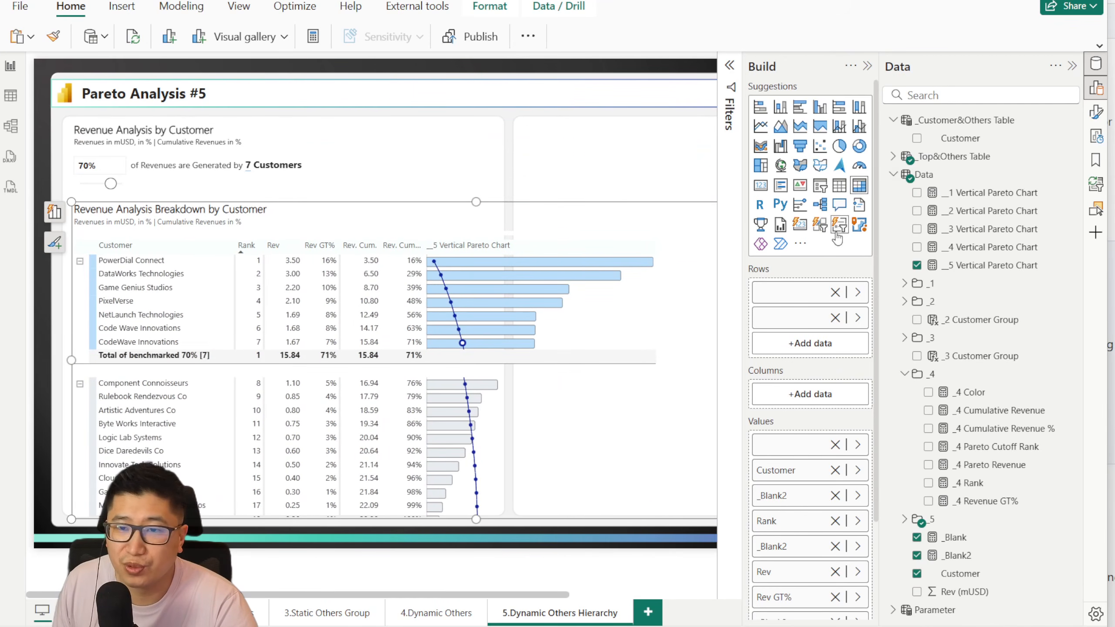
# Step: Review the matrix's size, background and remaining visual format settings without changing them
pyautogui.click(1096, 112)
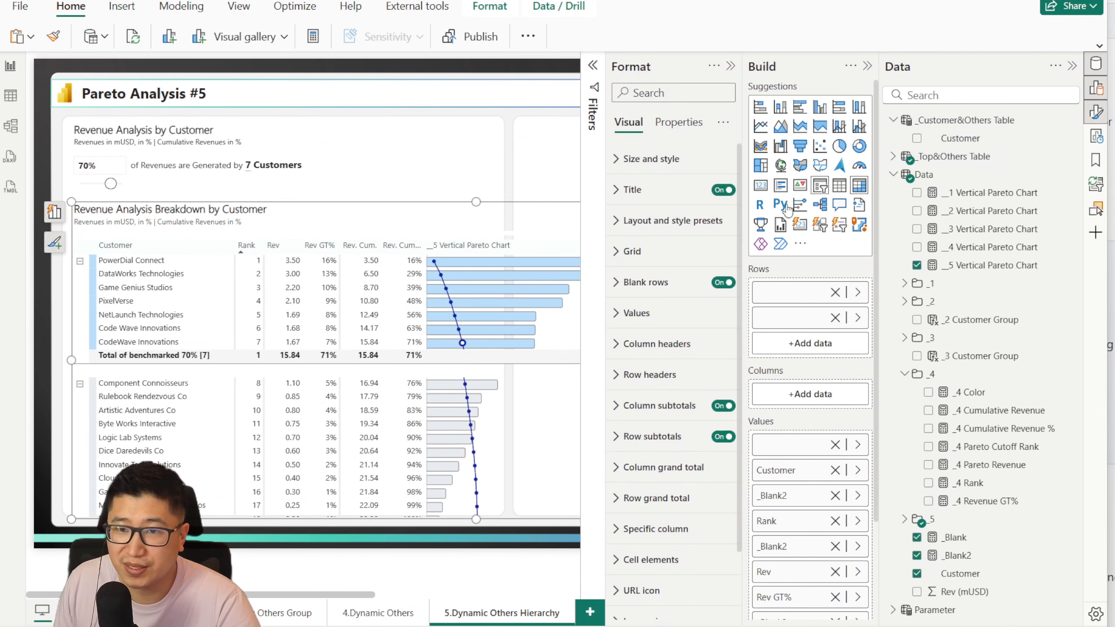
pyautogui.click(652, 159)
pyautogui.click(647, 448)
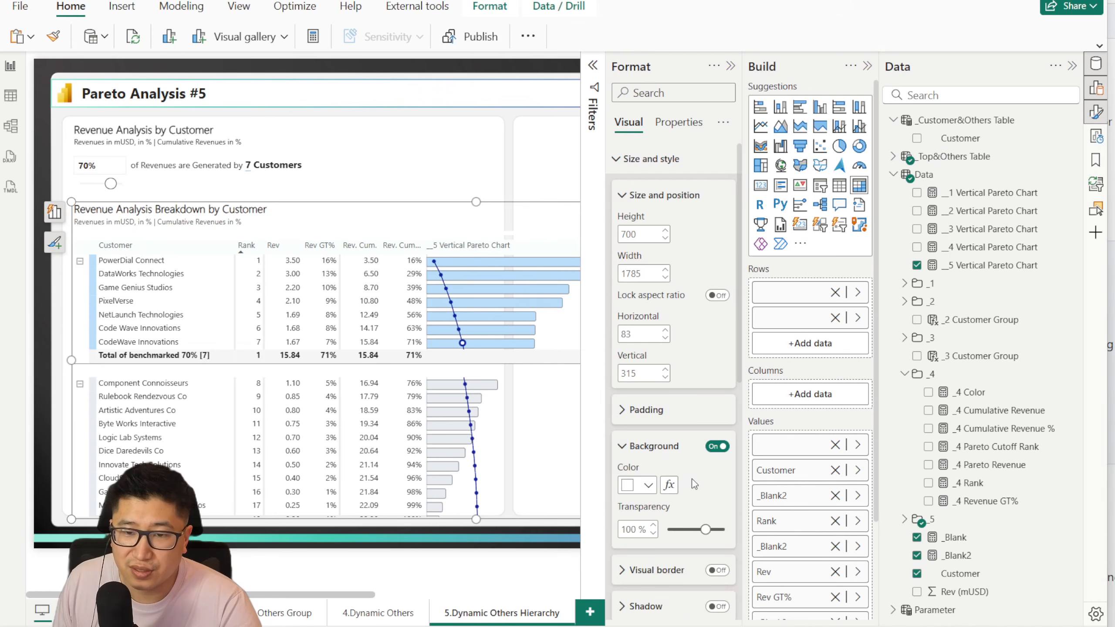
pyautogui.click(629, 454)
pyautogui.scroll(-5, 665, 419)
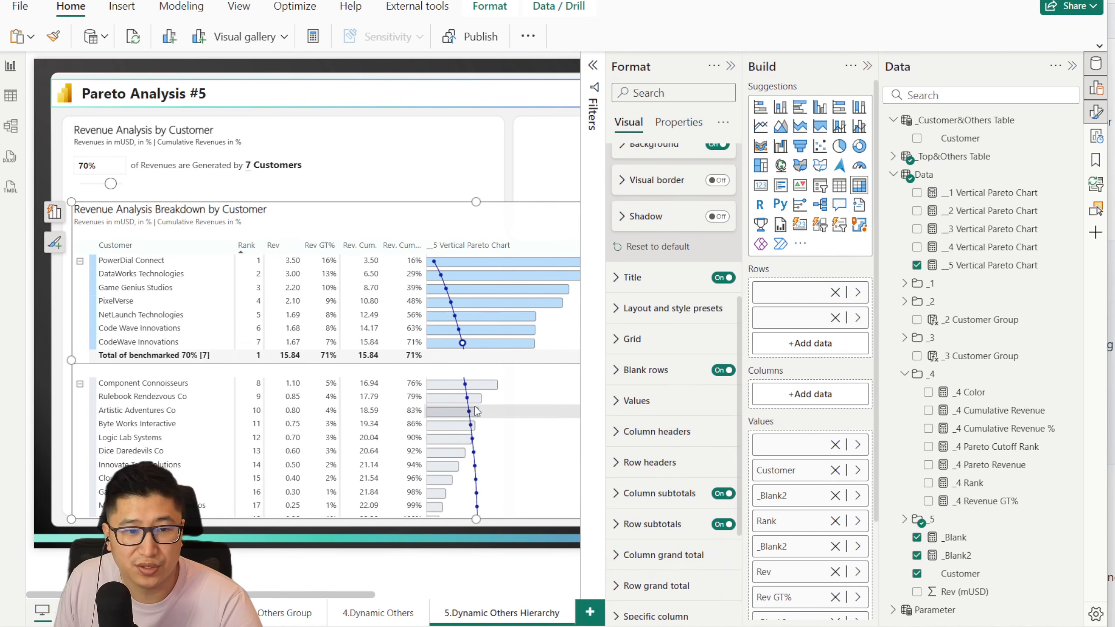
pyautogui.scroll(-3, 666, 395)
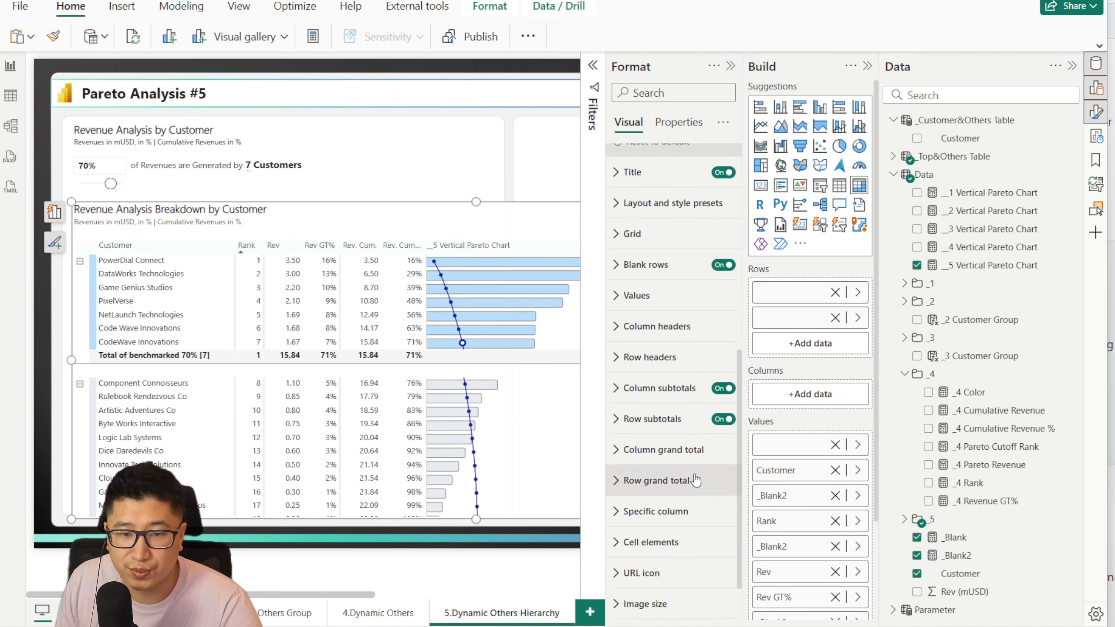
pyautogui.click(730, 65)
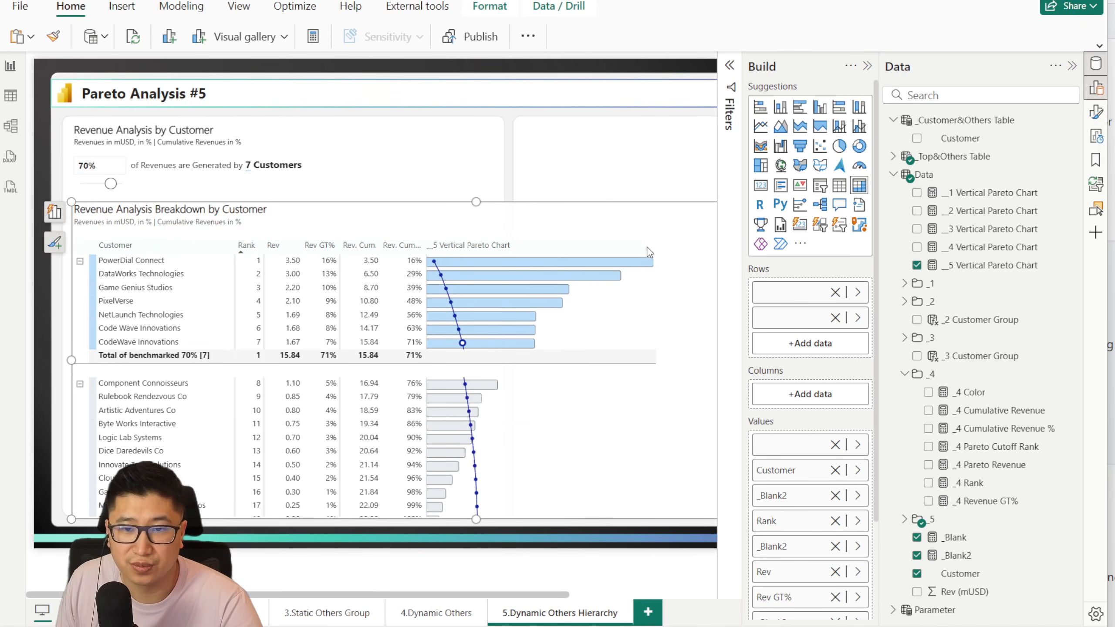
# Step: Collapse the Others customer group in the breakdown matrix
pyautogui.click(80, 384)
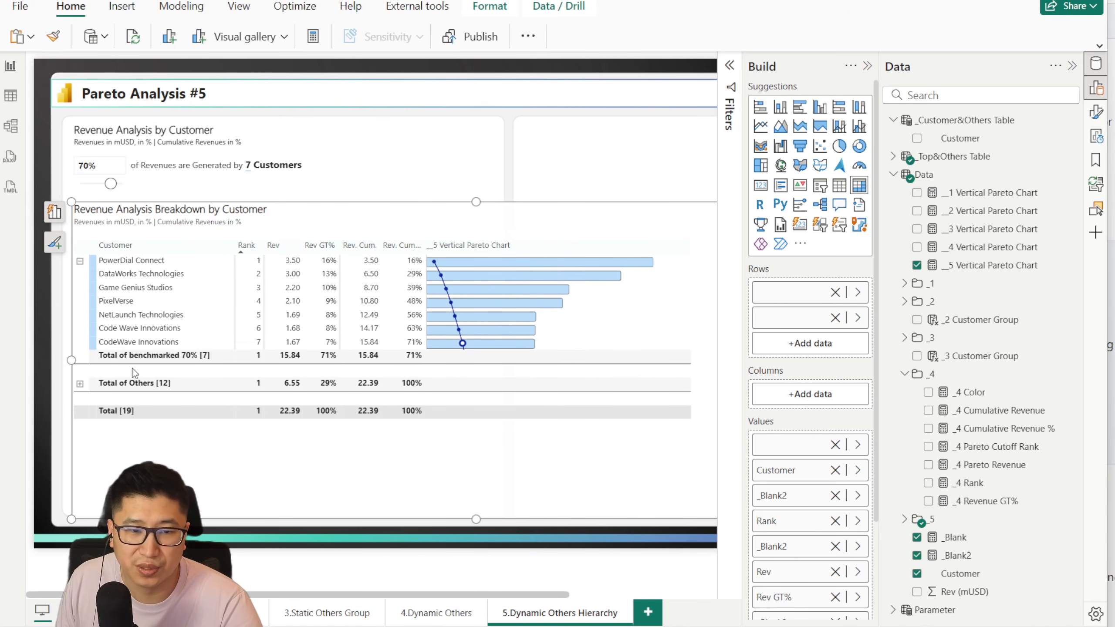
# Step: Demonstrate collapsing and expanding the Others and benchmarked customer groups in the breakdown matrix, leaving both groups expanded
pyautogui.click(80, 385)
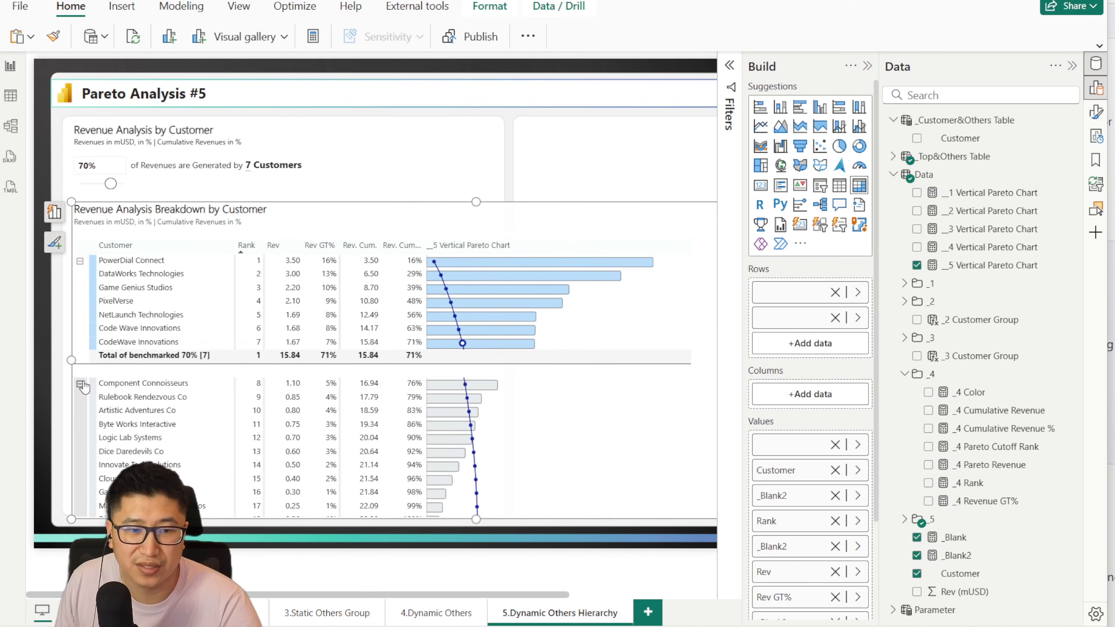
pyautogui.click(80, 384)
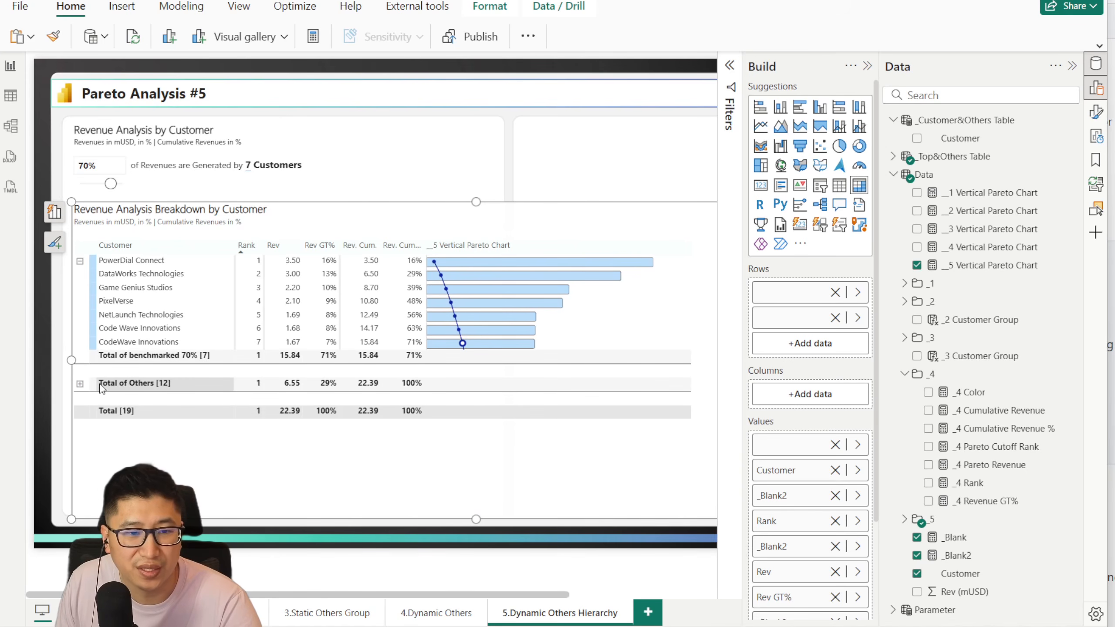
pyautogui.click(80, 384)
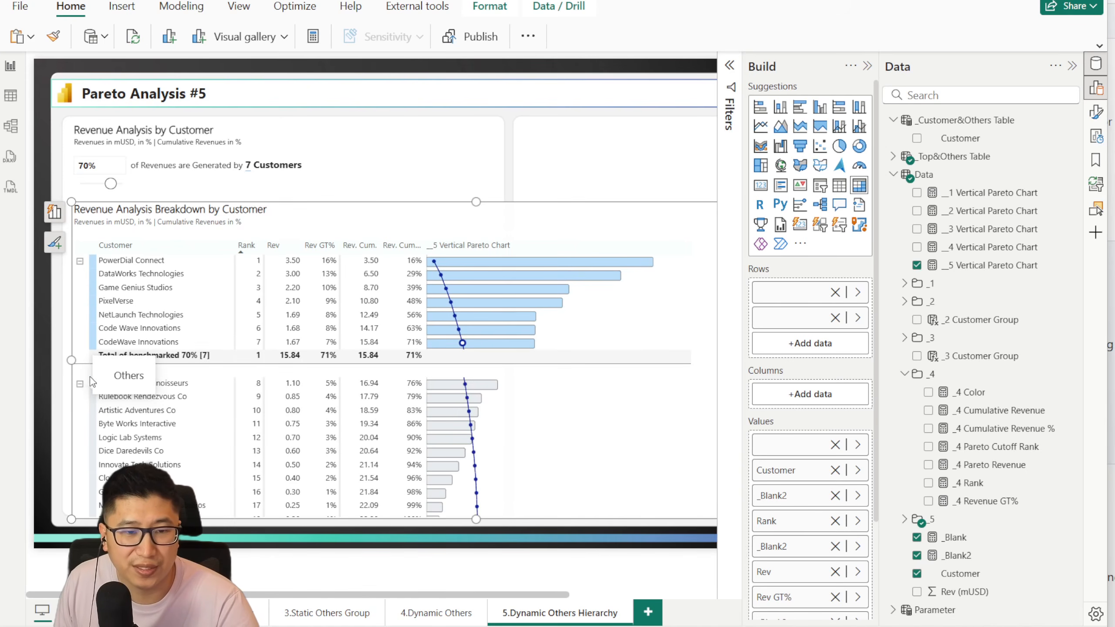
pyautogui.click(80, 261)
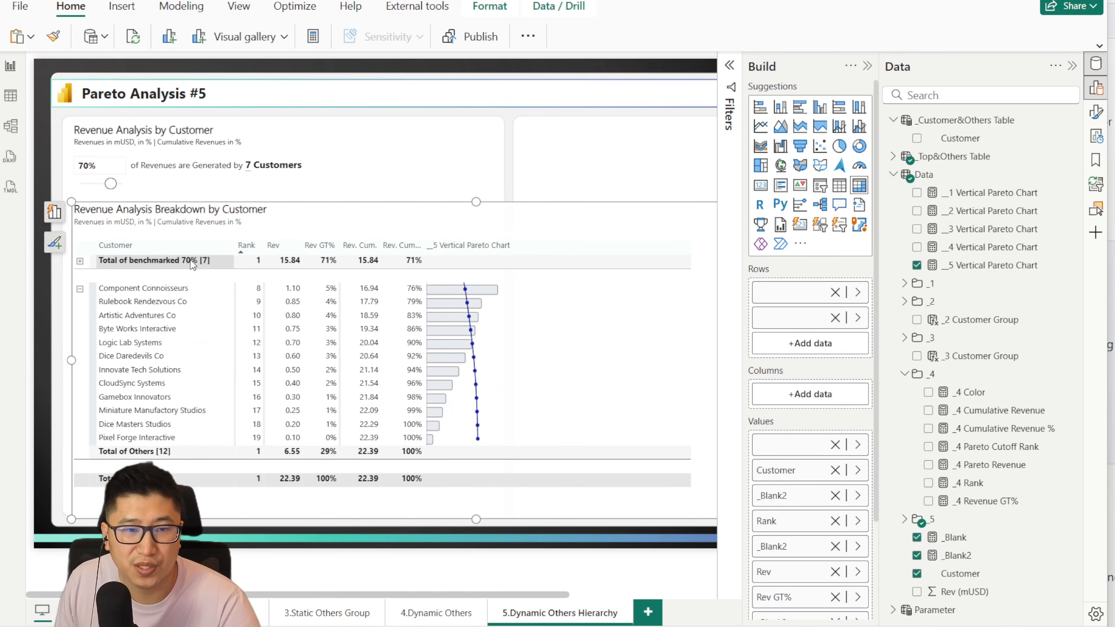
pyautogui.click(80, 261)
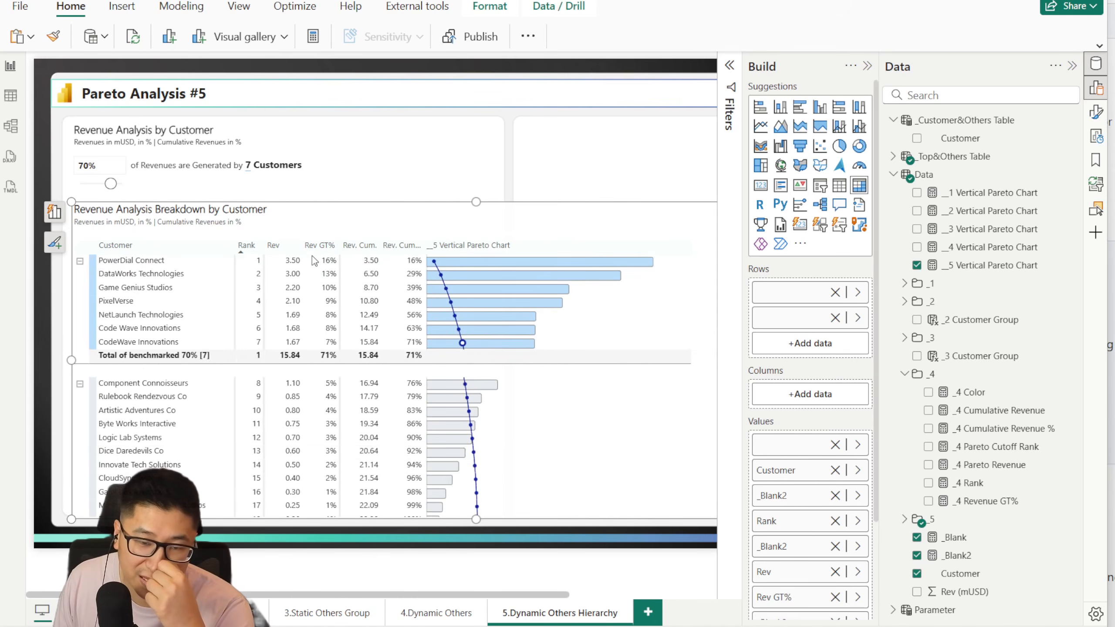
# Step: Examine the bars and cumulative line across both customer groups, and briefly open the __5 Vertical Pareto Chart formula without changing it
pyautogui.scroll(-3, 583, 343)
pyautogui.scroll(3, 529, 455)
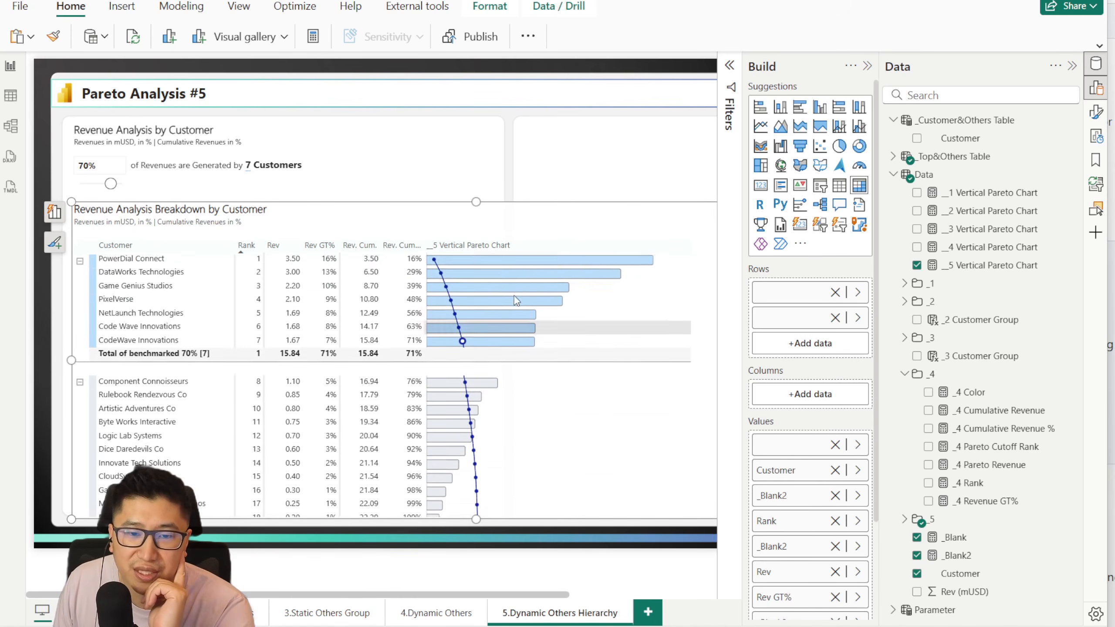
pyautogui.scroll(-3, 425, 362)
pyautogui.scroll(3, 431, 373)
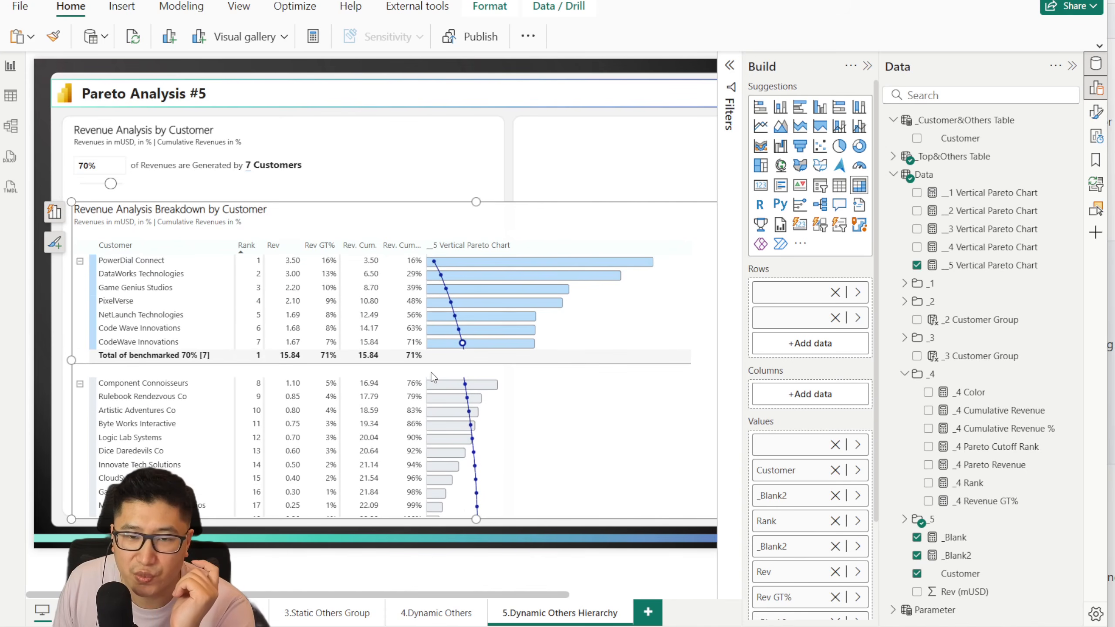
pyautogui.scroll(-3, 386, 396)
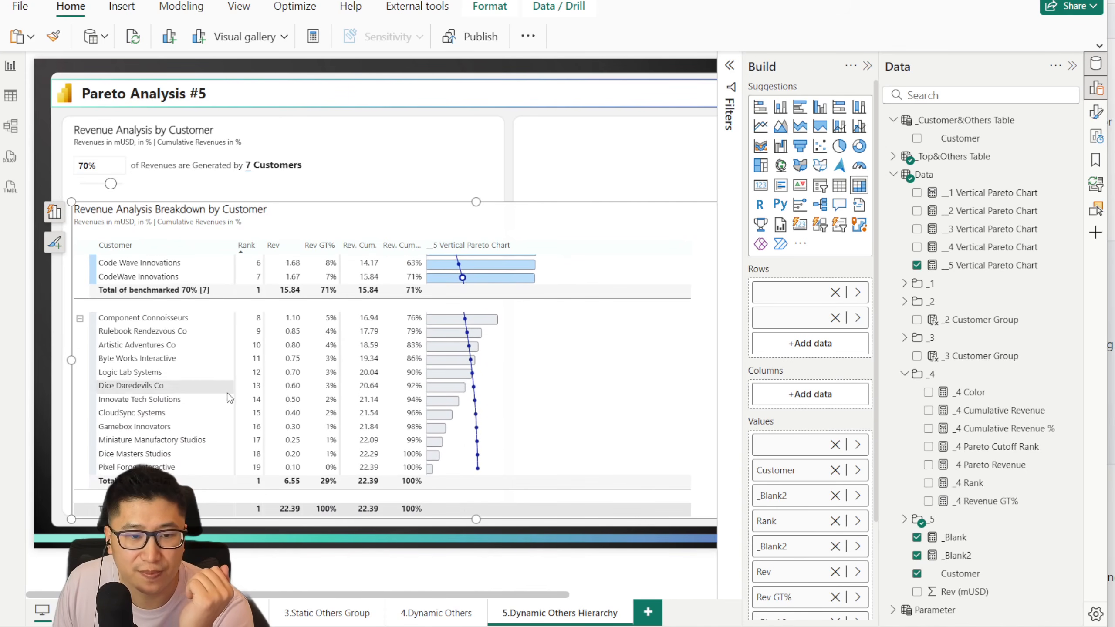
pyautogui.scroll(3, 439, 436)
pyautogui.click(990, 264)
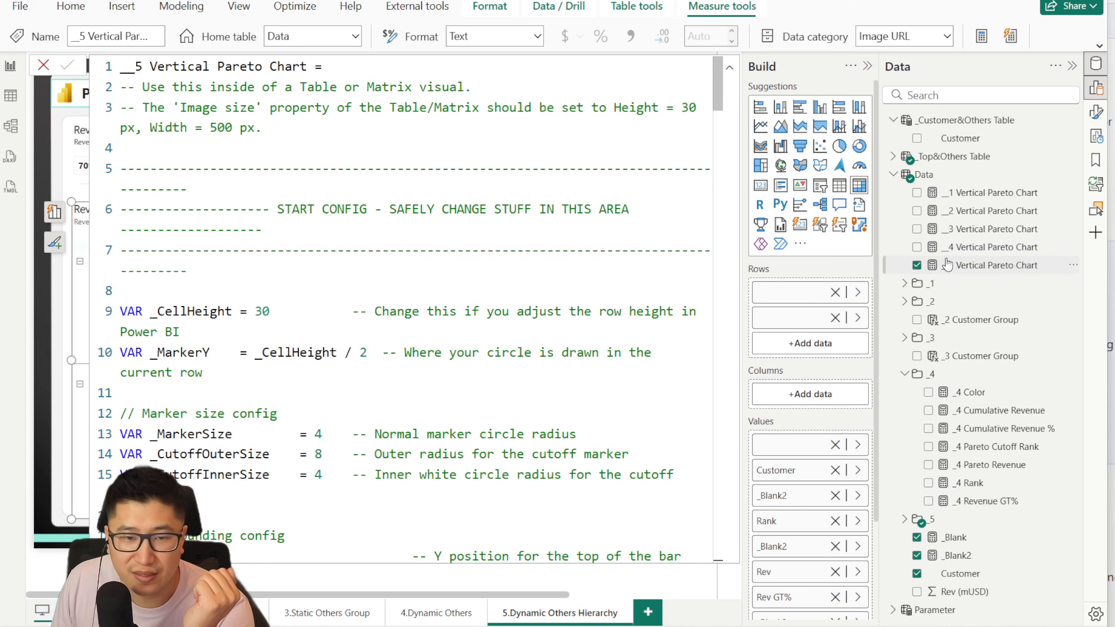
pyautogui.click(44, 66)
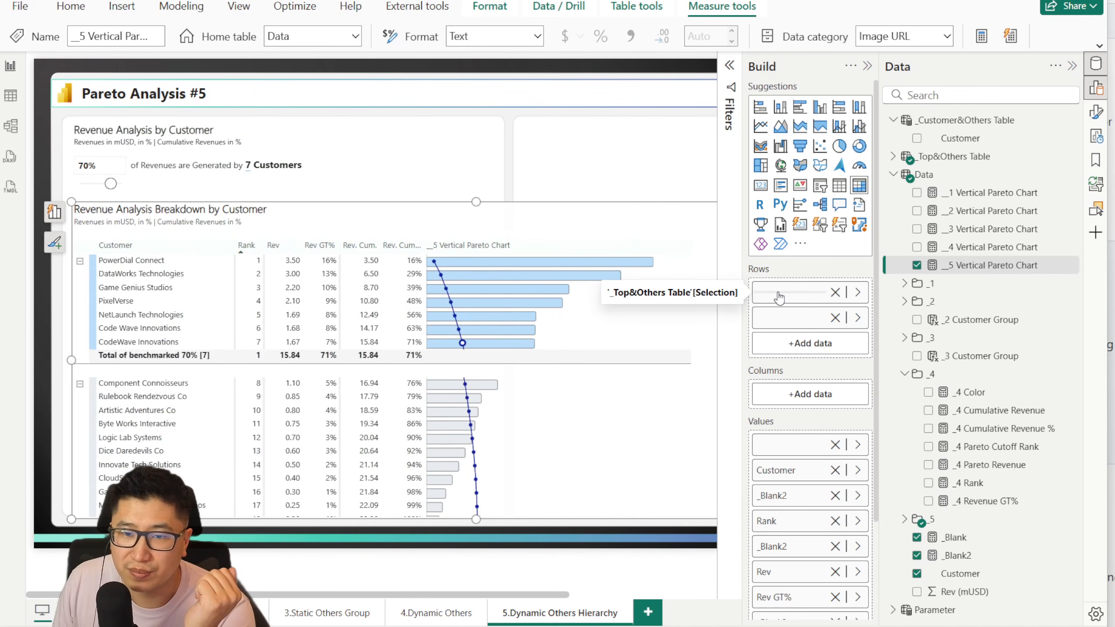
# Step: Examine the DATATABLE definition of _Top&Others Table and its Selection and Index rows in the table view, and return to the report
pyautogui.click(933, 157)
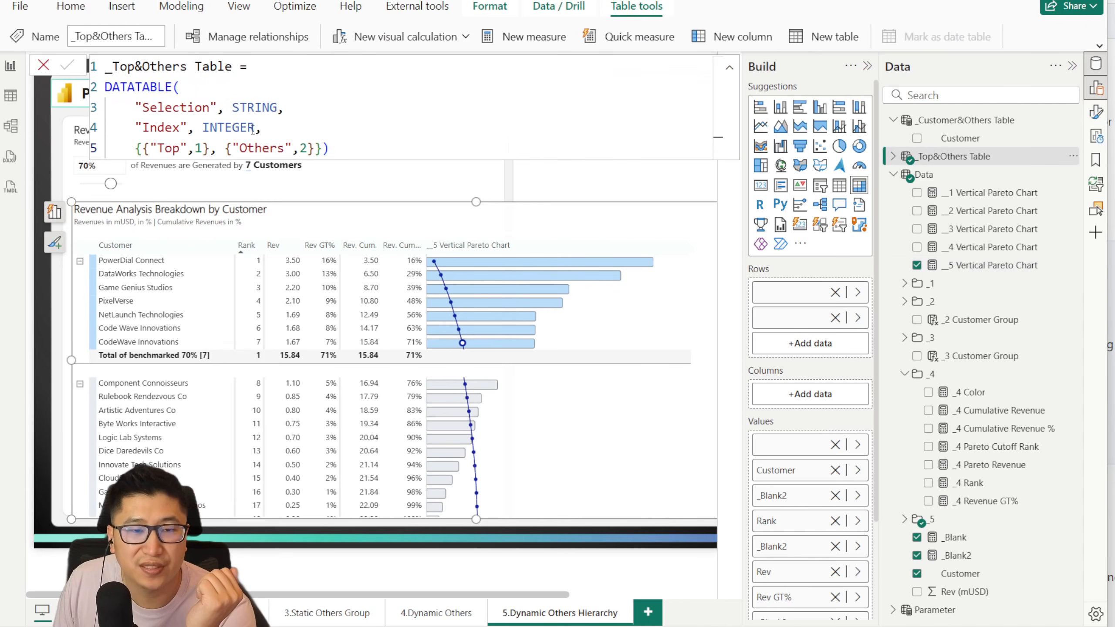
pyautogui.moveTo(350, 150); pyautogui.dragTo(91, 68)
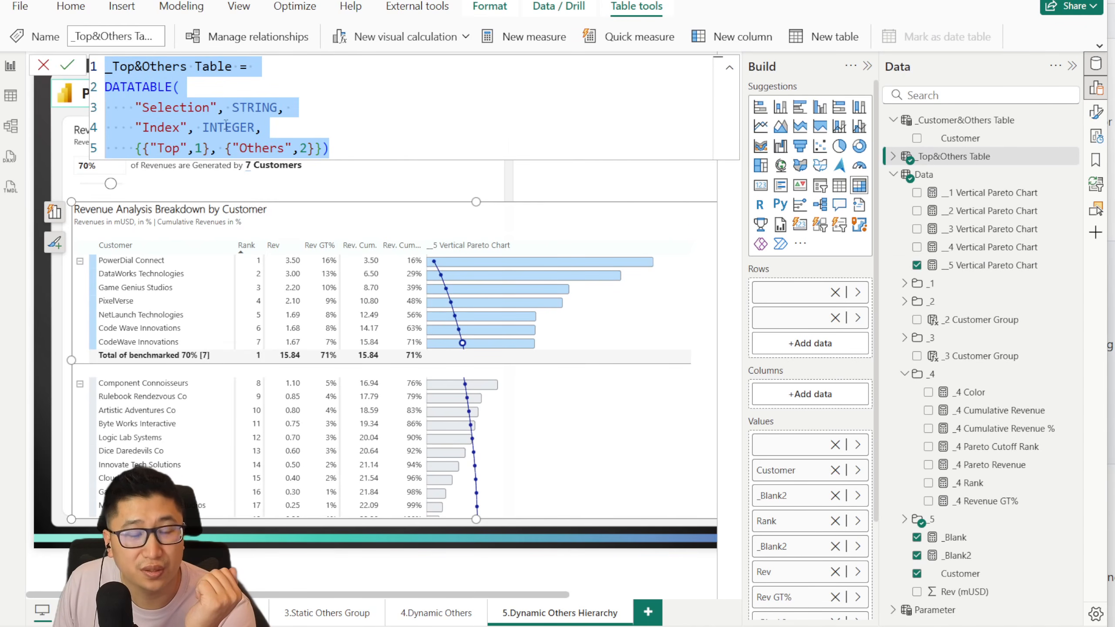
pyautogui.click(11, 96)
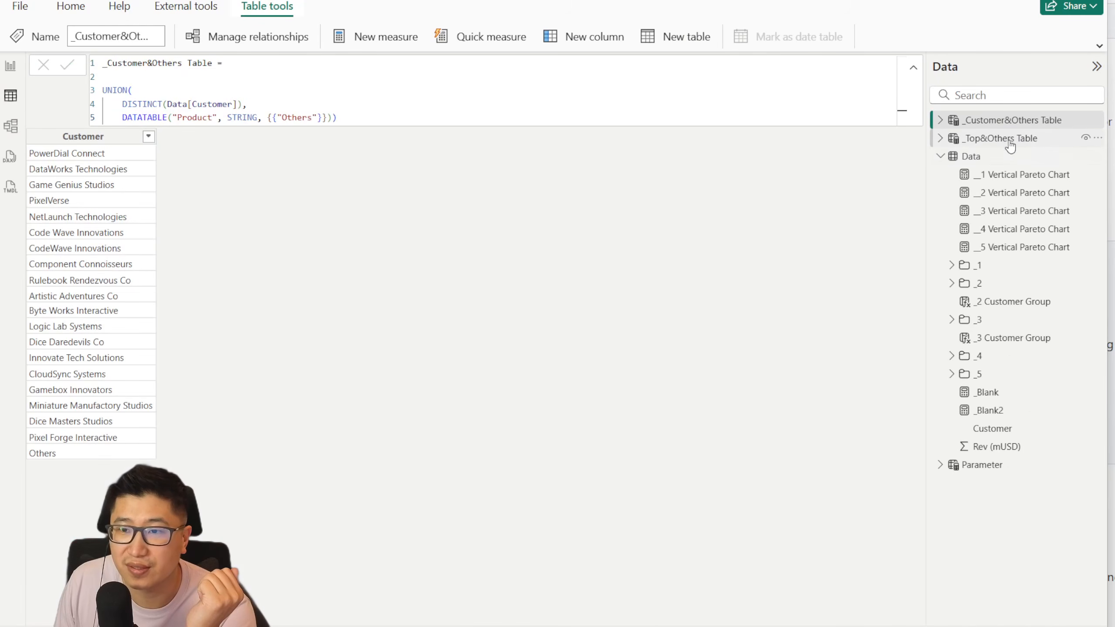
pyautogui.click(1005, 138)
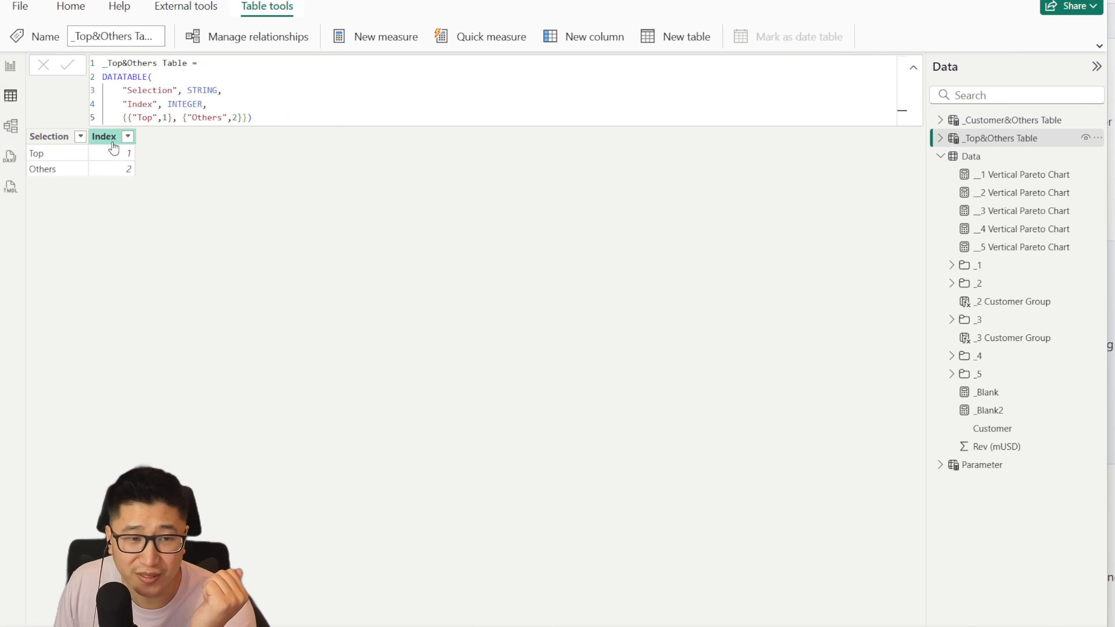
pyautogui.click(11, 65)
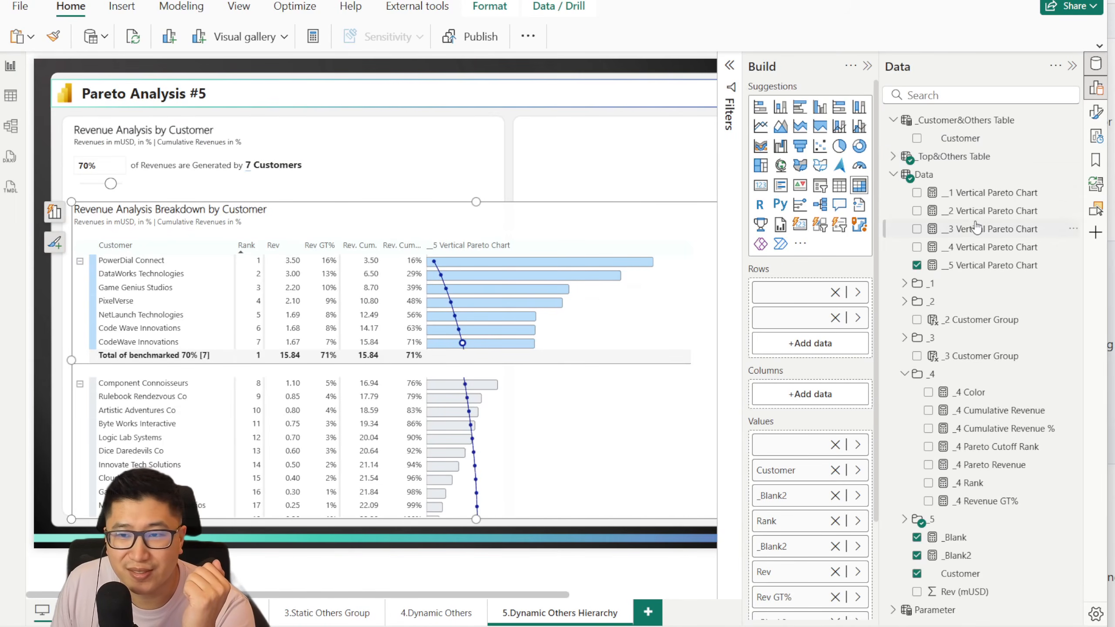
# Step: Expand the _5 measure folder, examine the final IF expression and its ParetoRev and OtherRevClean results in _5 Pareto Revenue, and close the formula
pyautogui.click(996, 519)
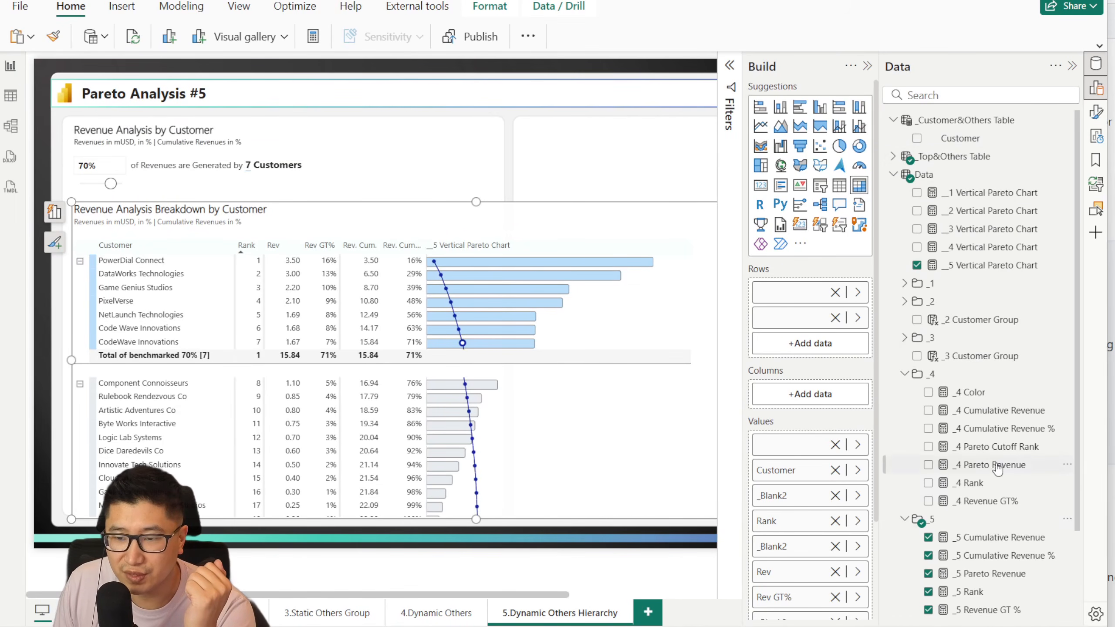
pyautogui.scroll(-2, 996, 487)
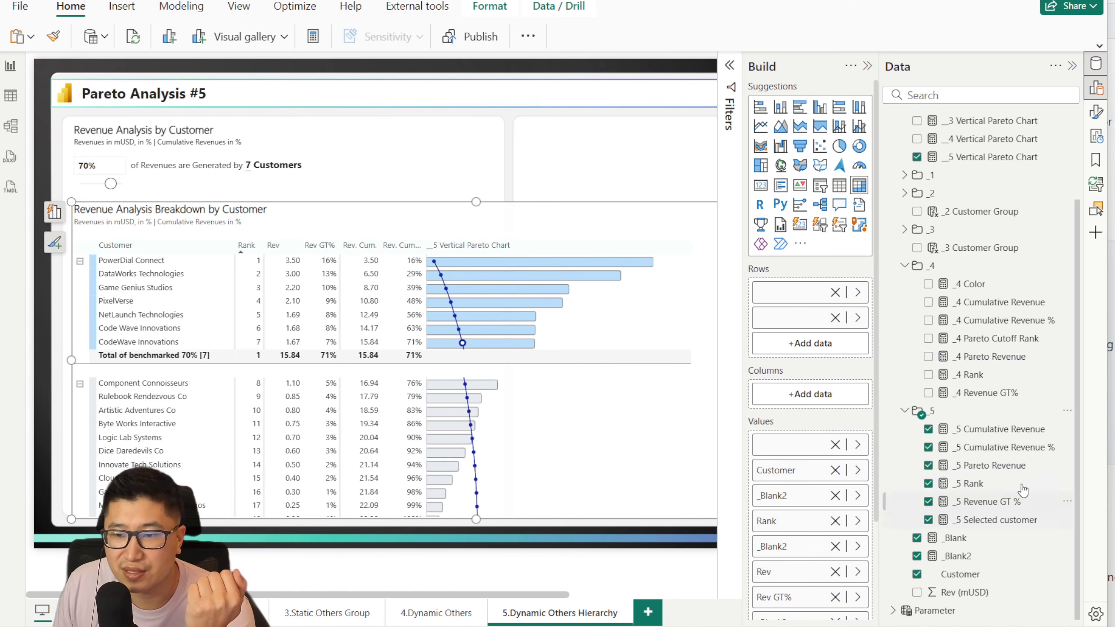
pyautogui.click(1010, 467)
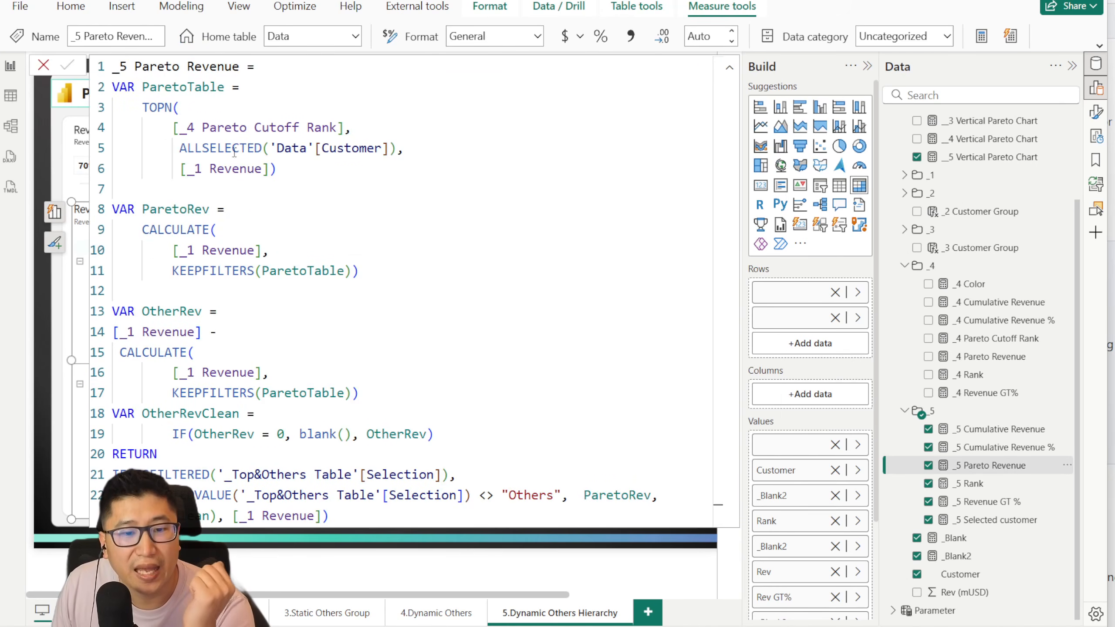
pyautogui.moveTo(134, 469); pyautogui.dragTo(571, 495)
pyautogui.click(466, 474)
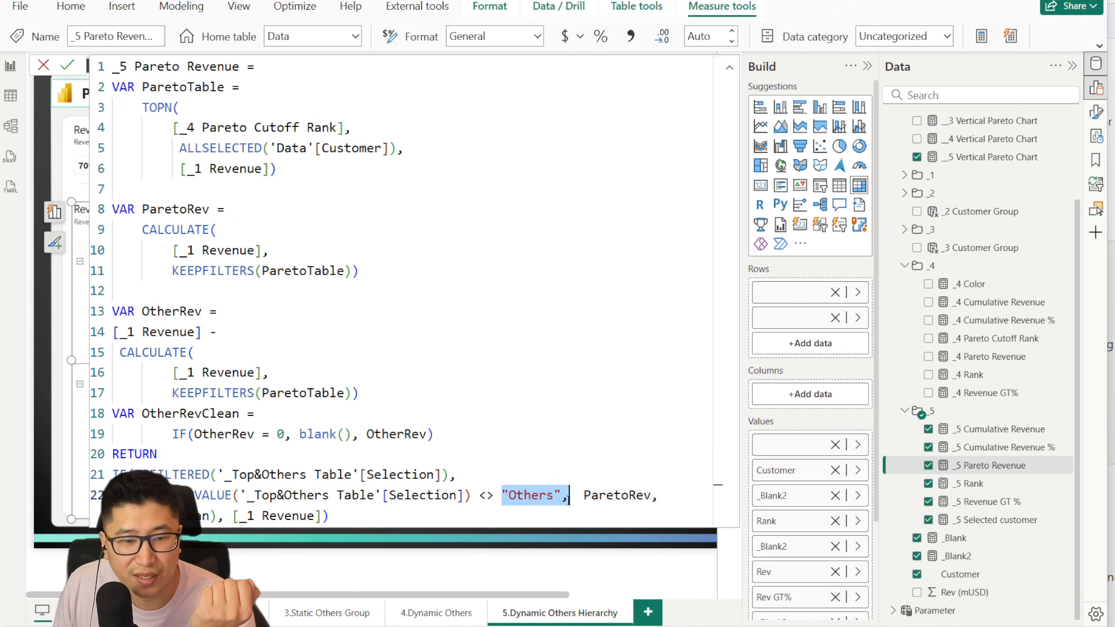
pyautogui.doubleClick(595, 495)
pyautogui.doubleClick(207, 515)
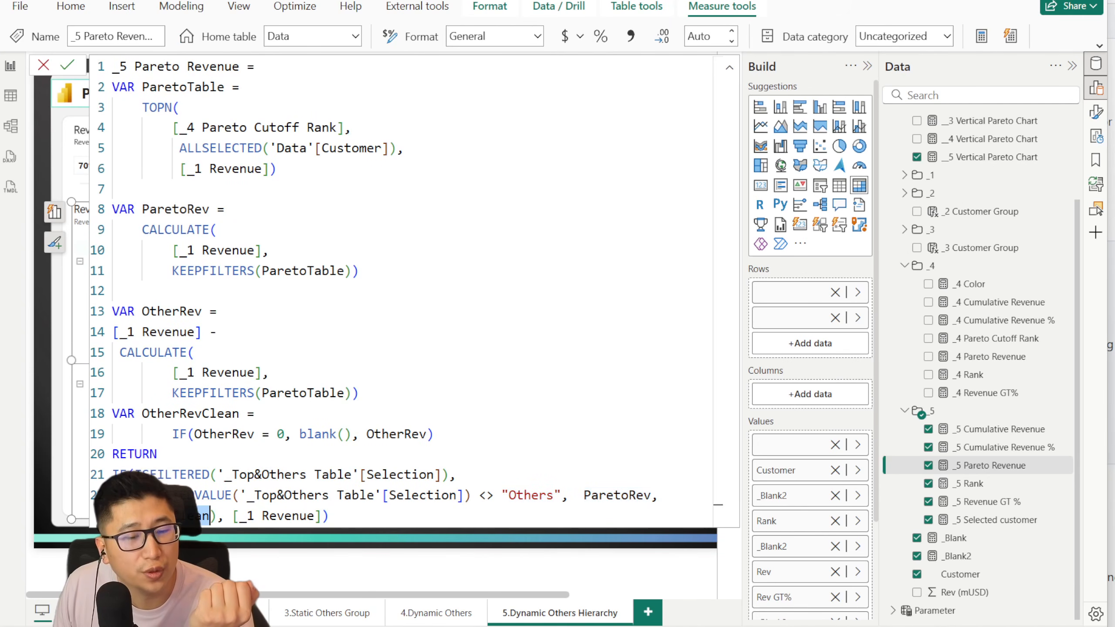
pyautogui.click(43, 66)
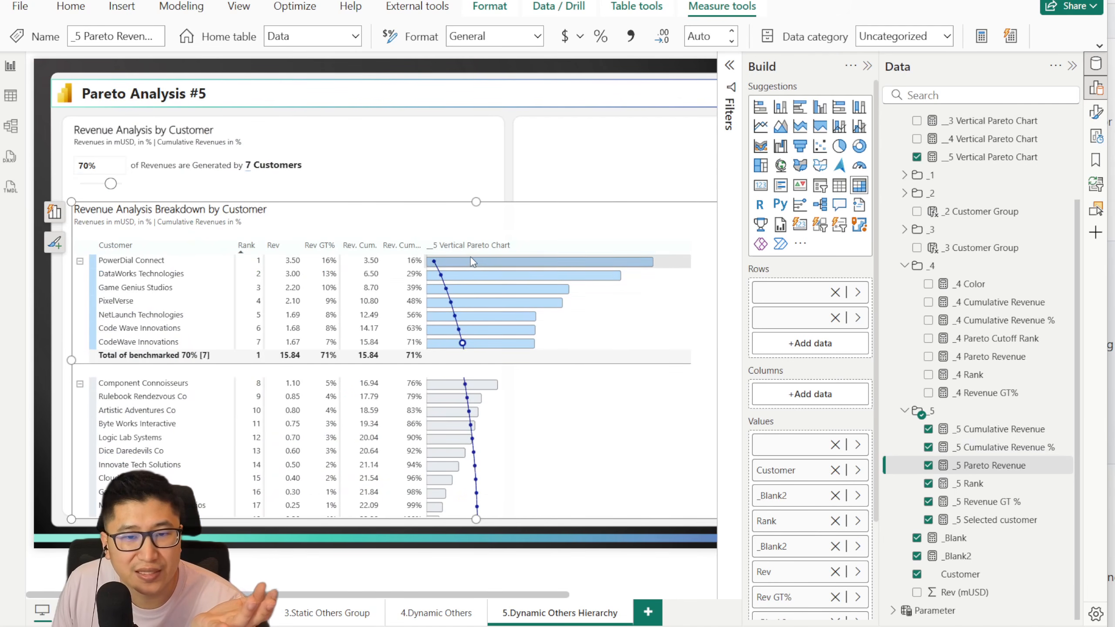
# Step: Check the Others rows in the matrix against the _5 Pareto Revenue formula, closing the formula without committing
pyautogui.scroll(-3, 483, 371)
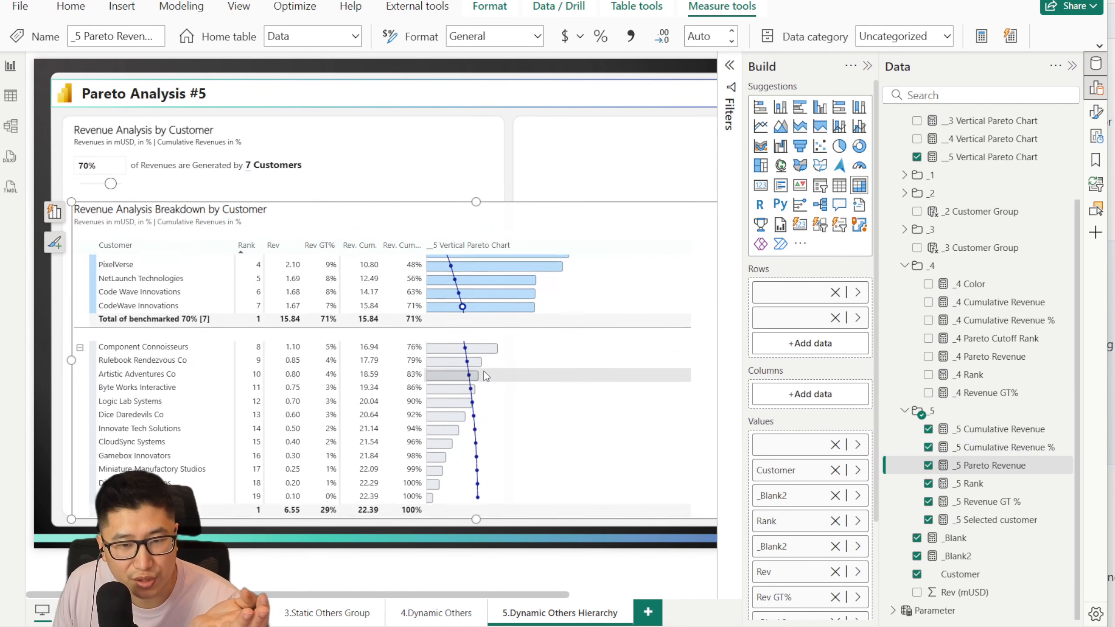
pyautogui.moveTo(482, 371)
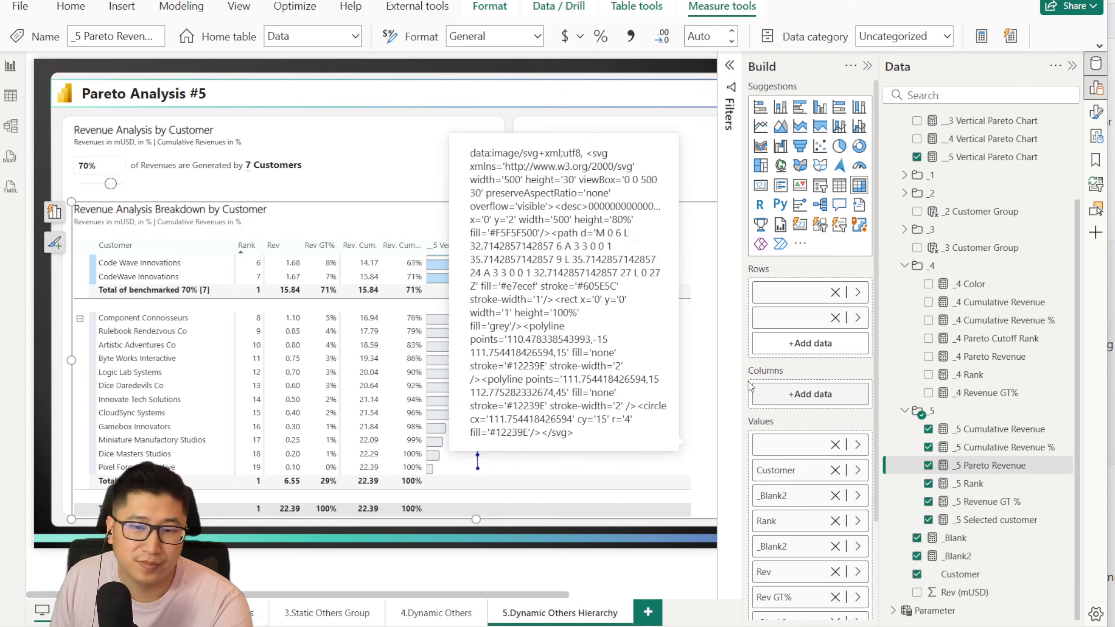
pyautogui.click(988, 448)
pyautogui.click(994, 465)
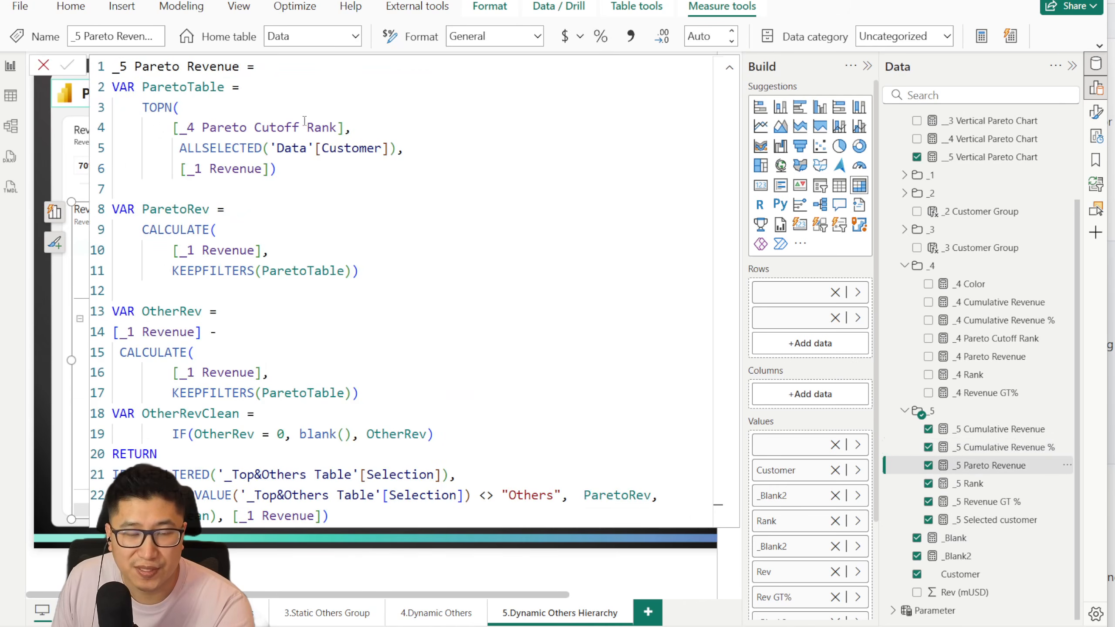
pyautogui.click(51, 88)
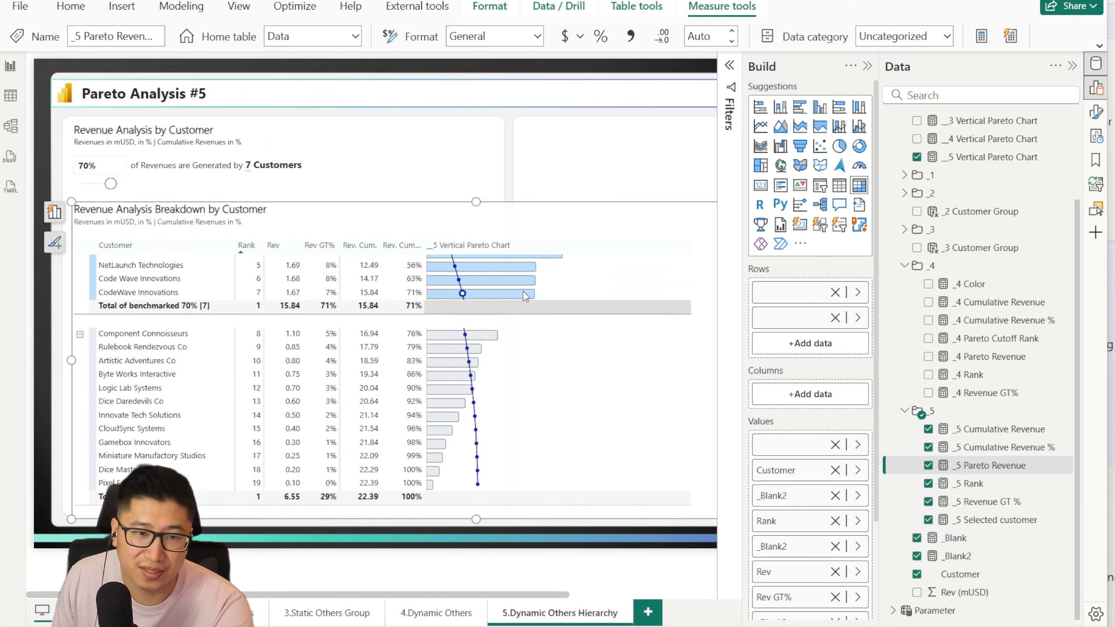
# Step: Try the revenue cutoff at 44%, set it to 72%, and inspect the regrouped customer rows in the matrix
pyautogui.click(101, 184)
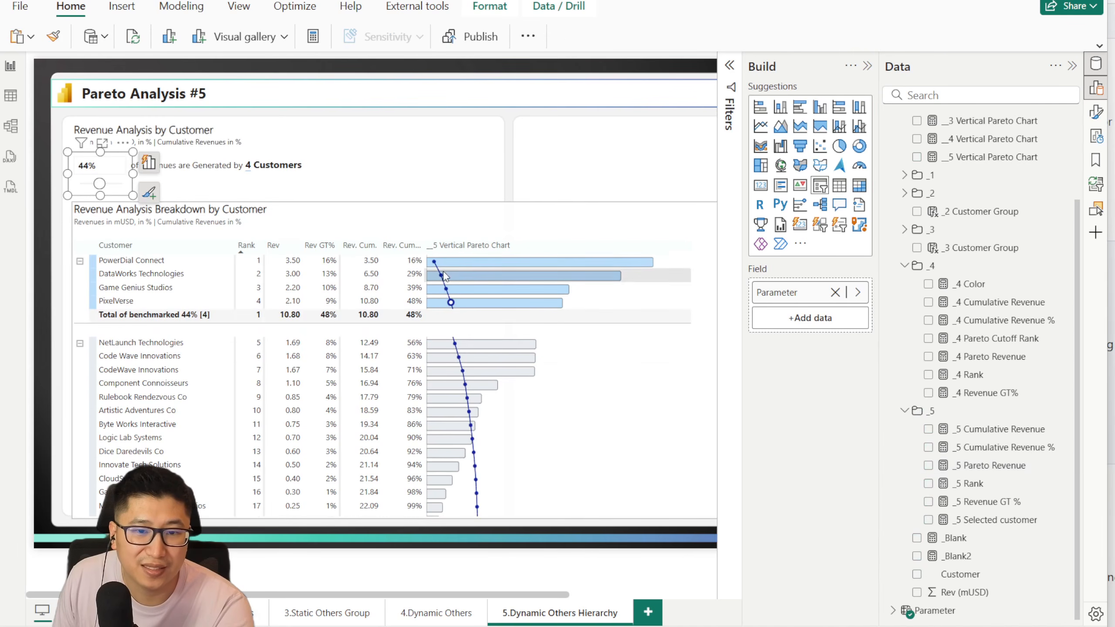
pyautogui.moveTo(102, 185)
pyautogui.mouseDown()
pyautogui.moveTo(91, 184)
pyautogui.moveTo(112, 184)
pyautogui.mouseUp()
pyautogui.scroll(-3, 533, 374)
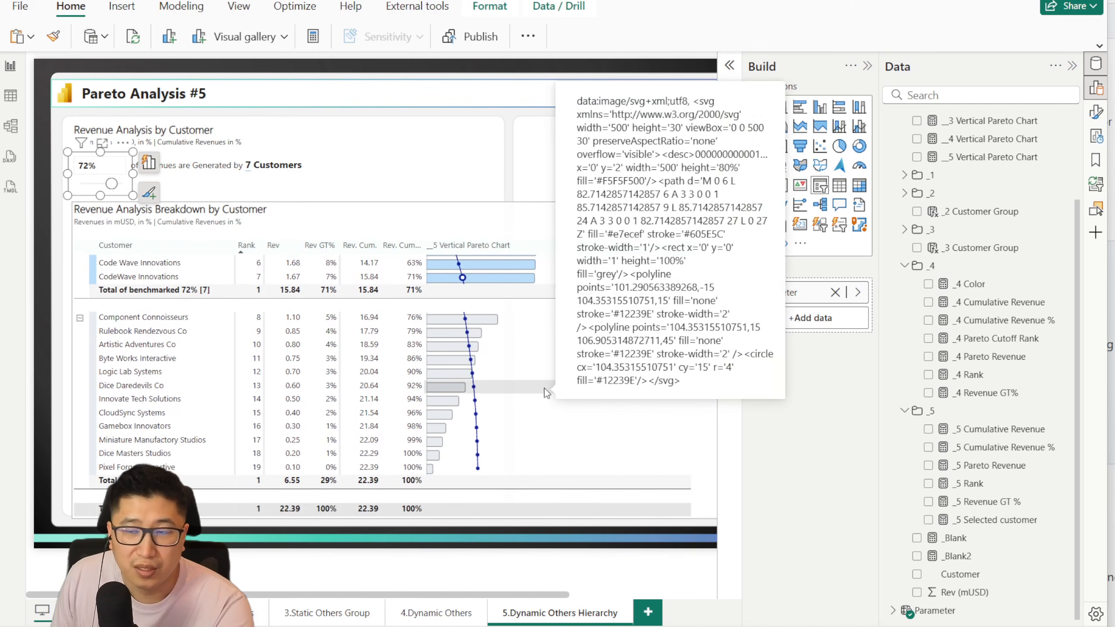
# Step: Look through the __1 to __5 Vertical Pareto Chart measure formulas and close the formula editor without changes
pyautogui.scroll(3, 989, 338)
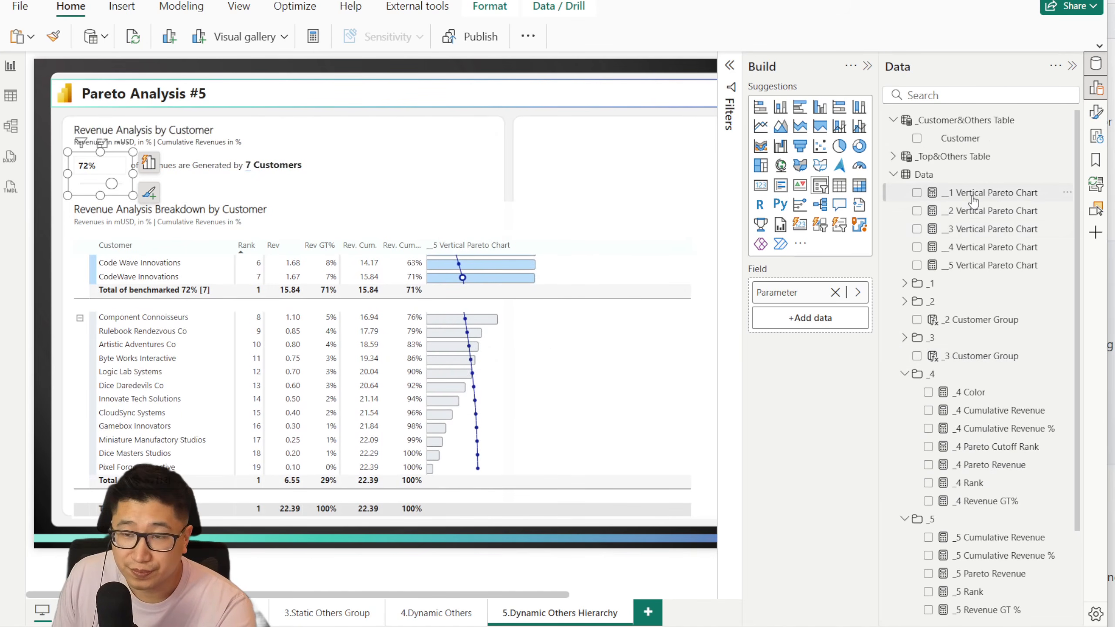
pyautogui.click(980, 211)
pyautogui.click(979, 229)
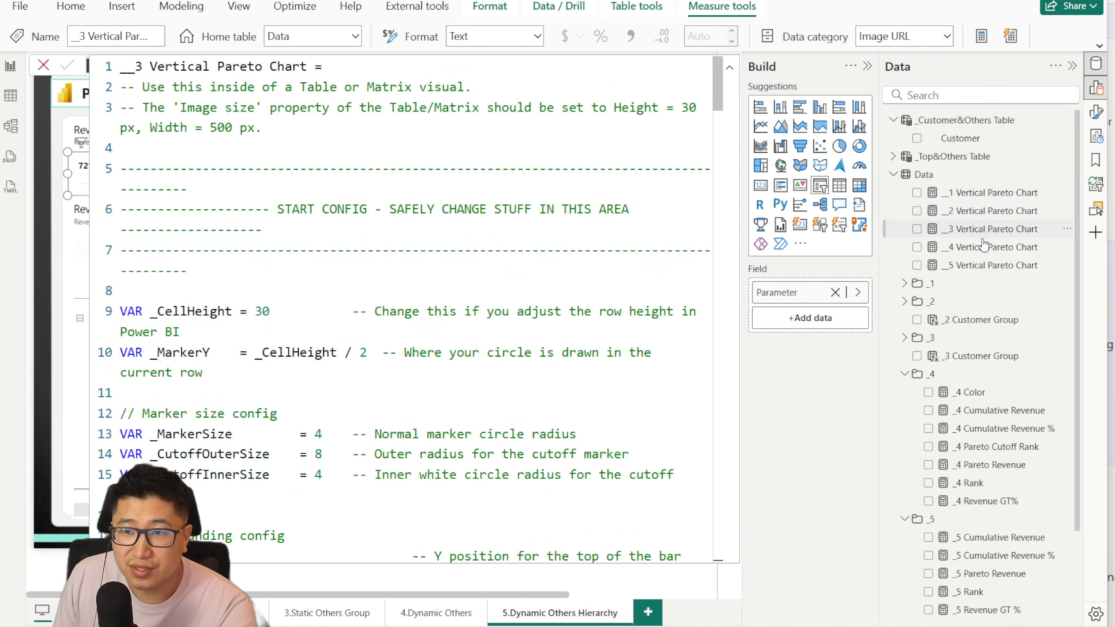
pyautogui.click(980, 247)
pyautogui.click(978, 266)
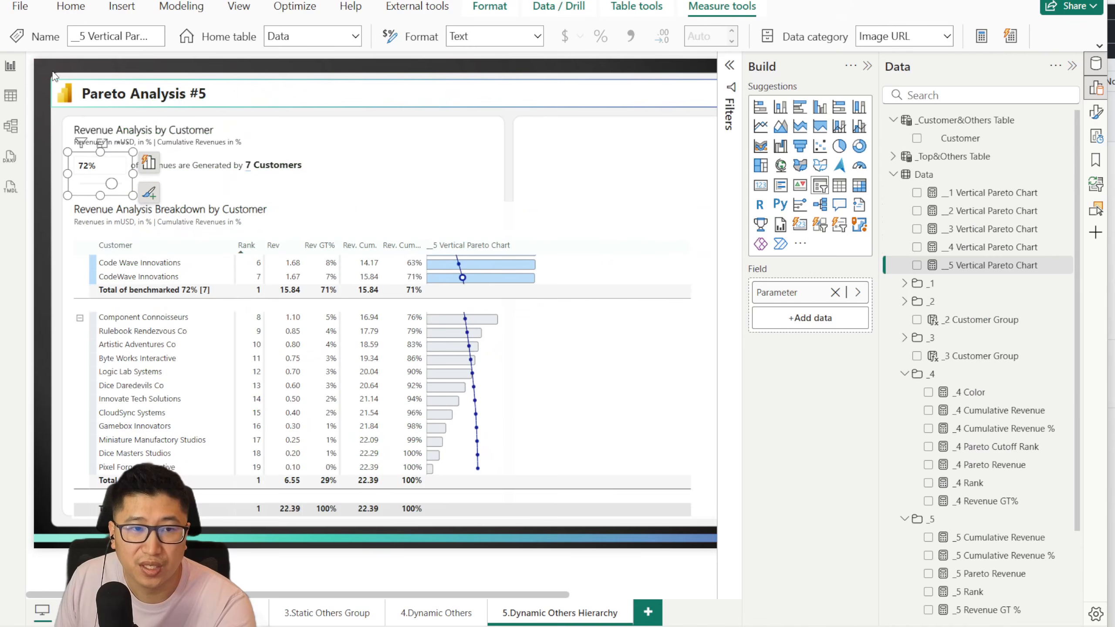
pyautogui.click(972, 201)
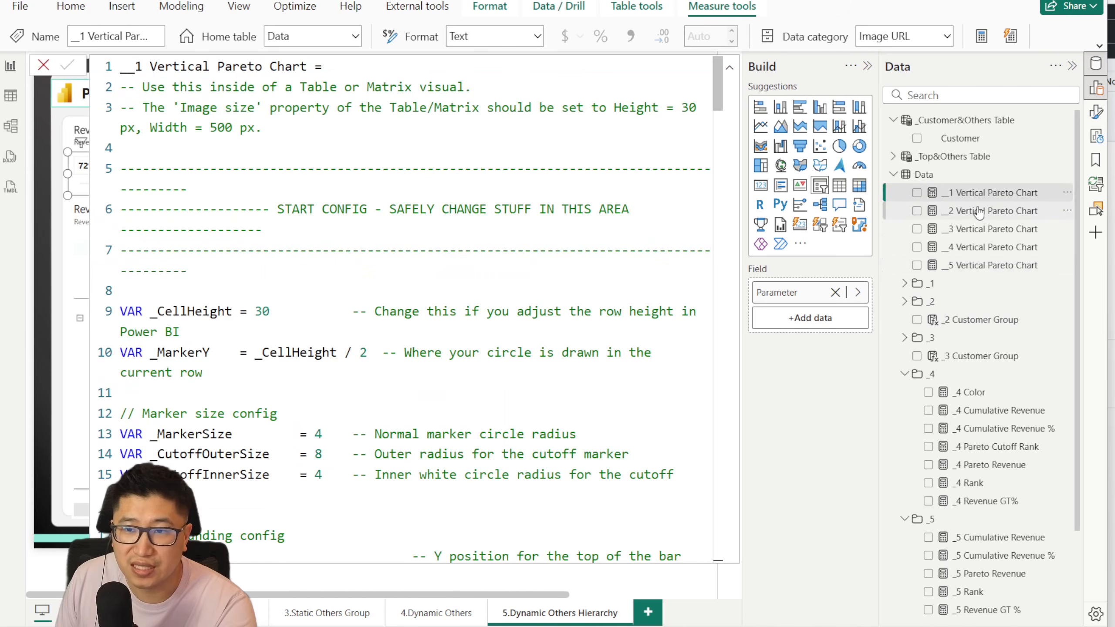
pyautogui.click(43, 65)
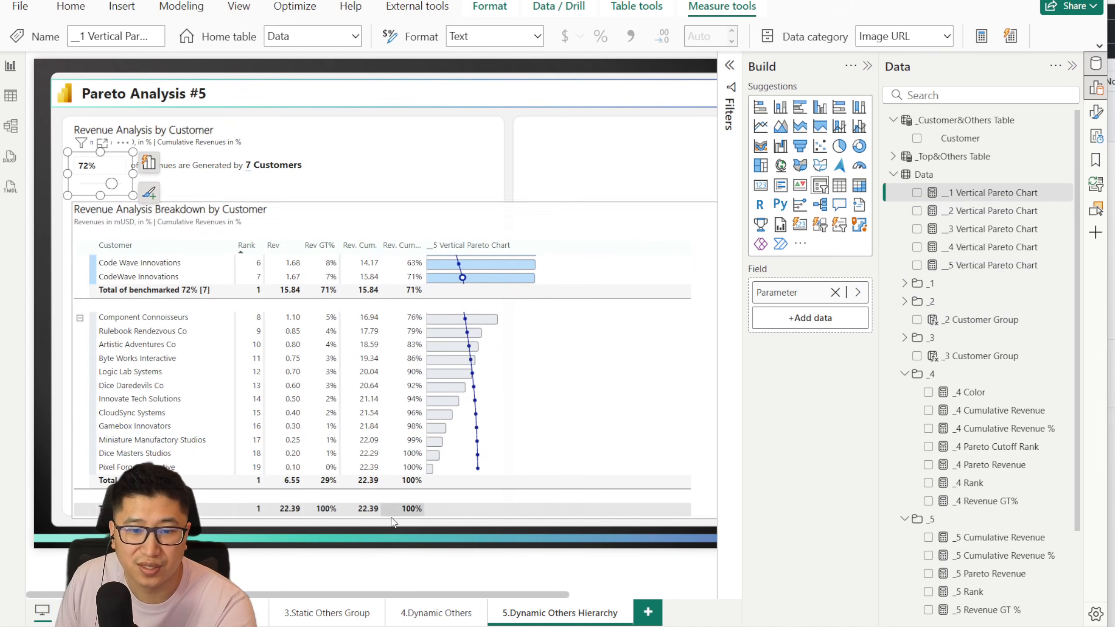
# Step: Revisit the earlier report pages back to Pareto Analysis #1 and examine its customer breakdown with the vertical Pareto chart
pyautogui.click(428, 613)
pyautogui.click(333, 615)
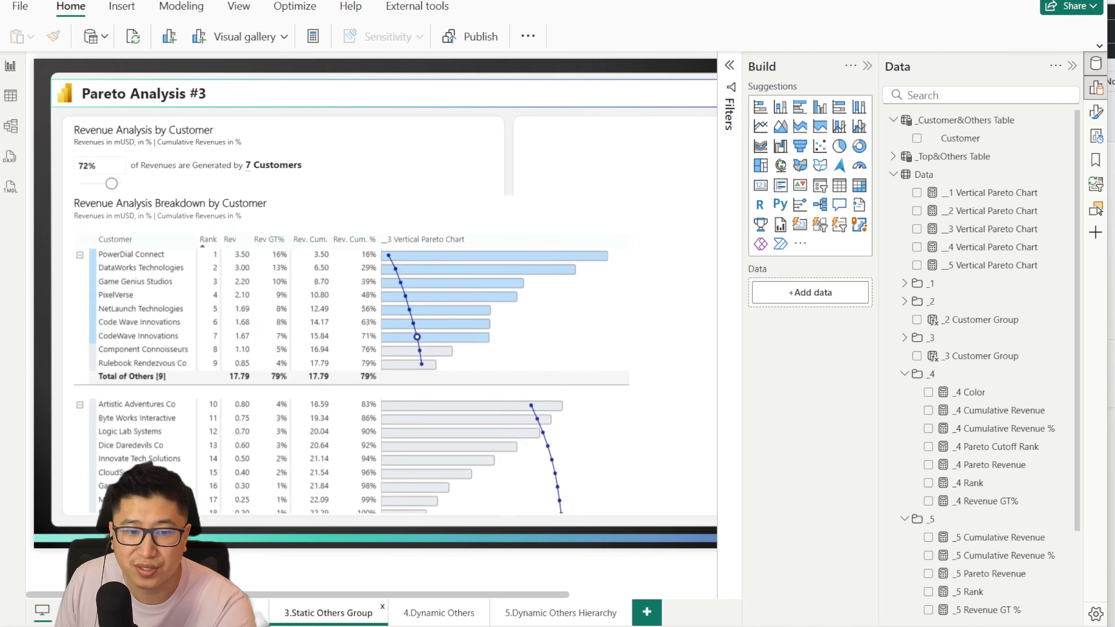
pyautogui.click(151, 613)
pyautogui.moveTo(296, 595); pyautogui.dragTo(272, 582)
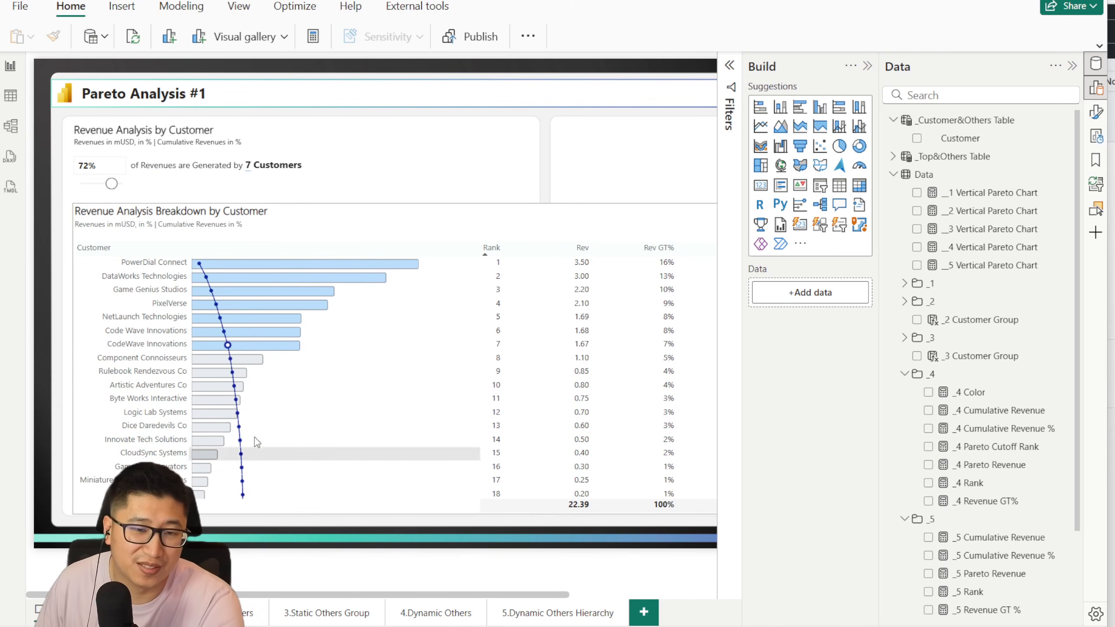
pyautogui.scroll(-1, 306, 324)
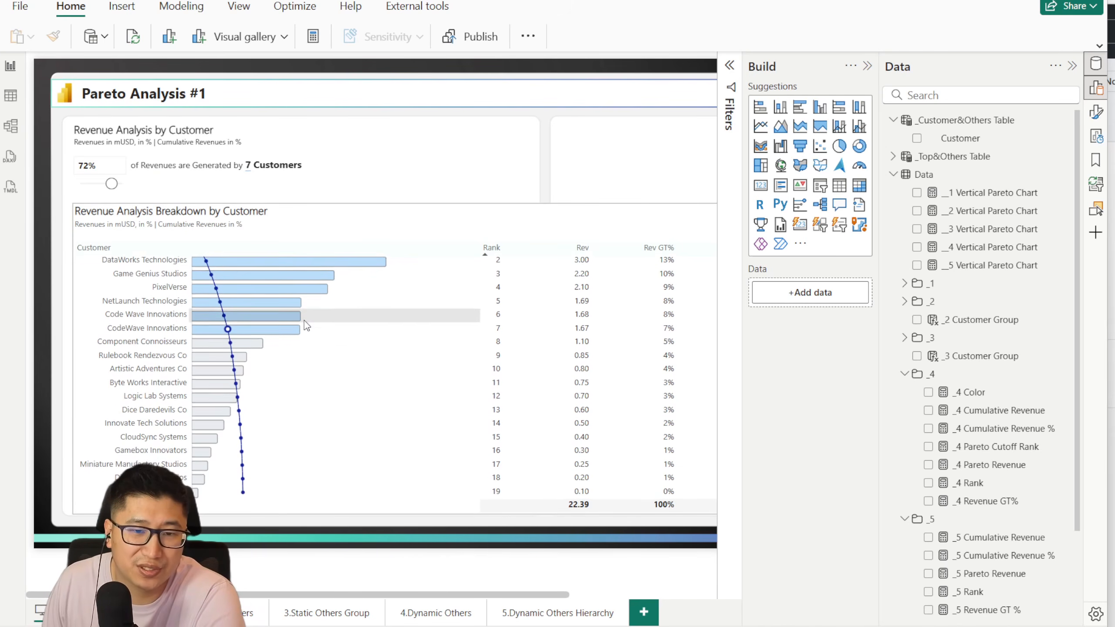
# Step: Examine the Revenue Analysis Breakdown by Customer visual from the first to the last ranked customer, following the vertical Pareto line
pyautogui.scroll(1, 305, 322)
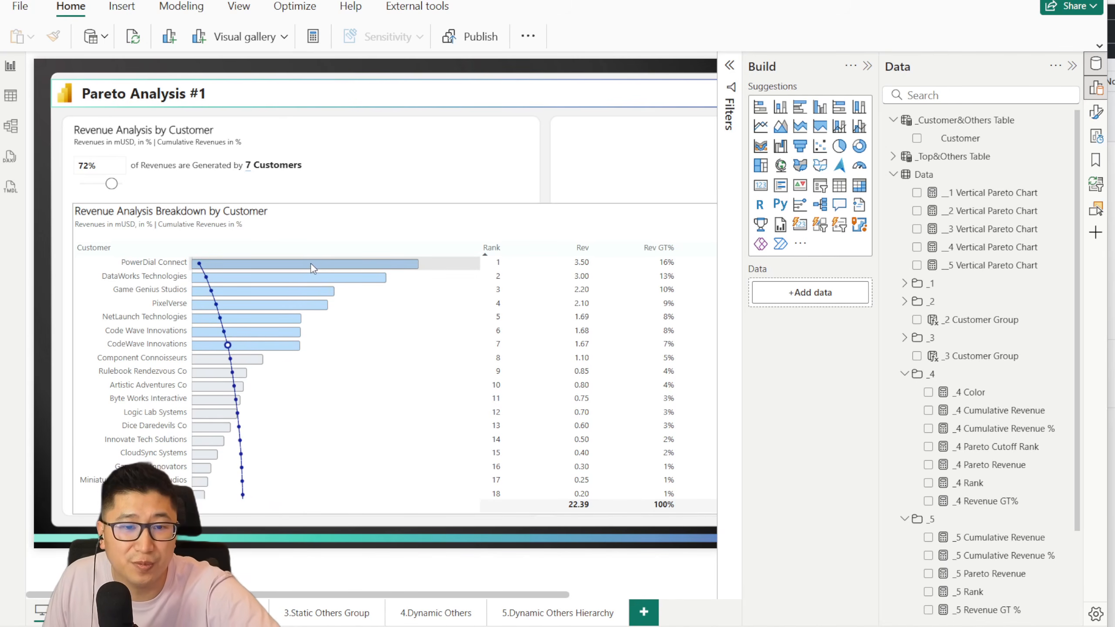
pyautogui.scroll(-1, 325, 422)
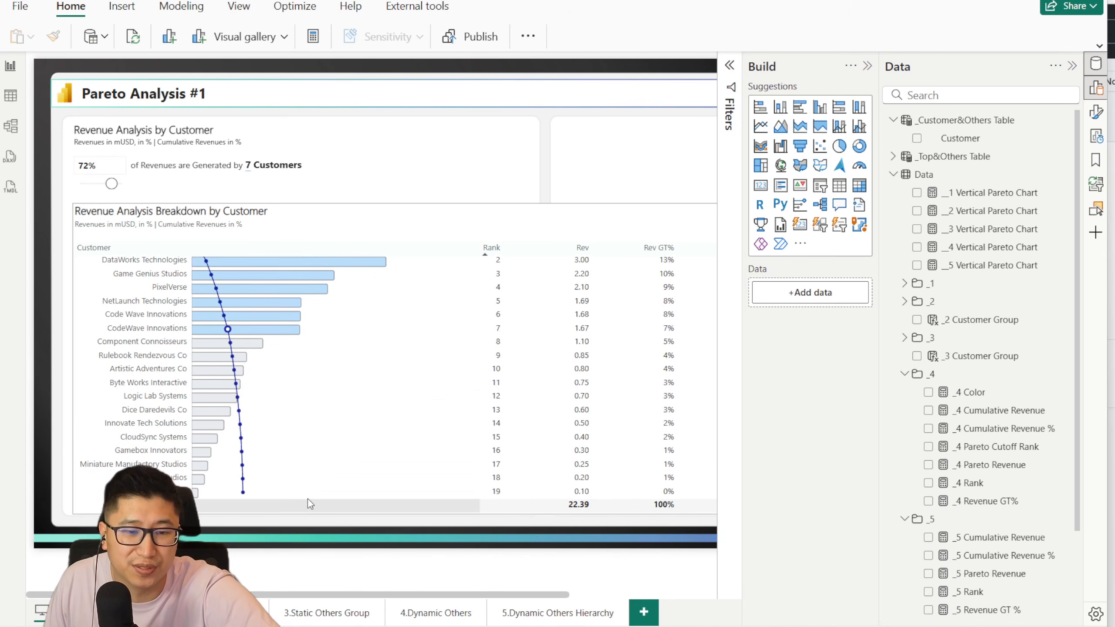
pyautogui.scroll(1, 334, 335)
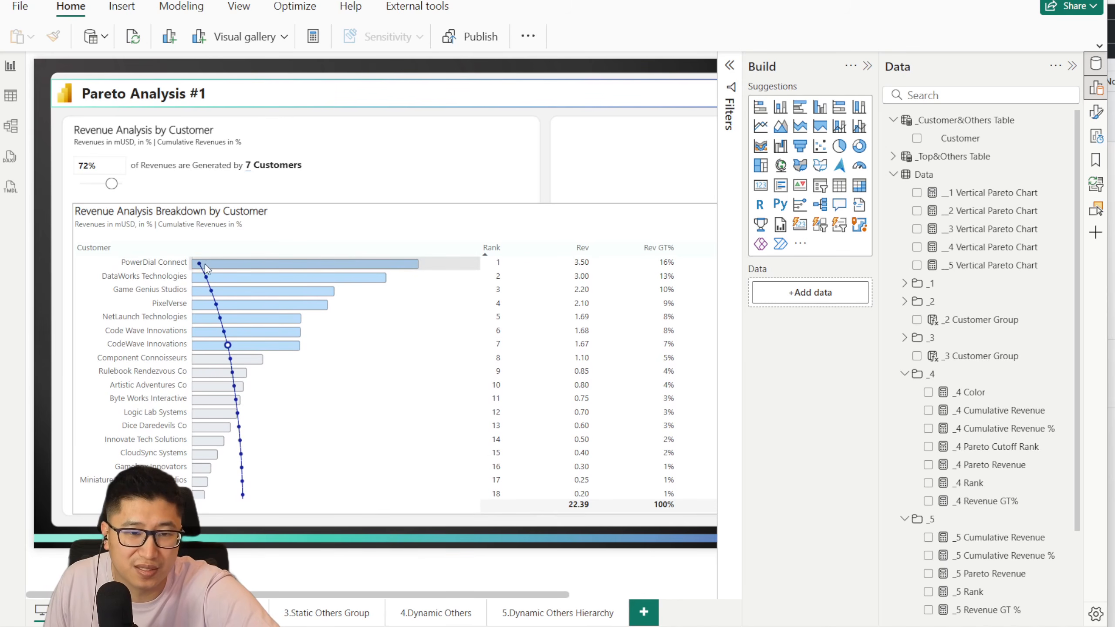
pyautogui.scroll(-1, 245, 483)
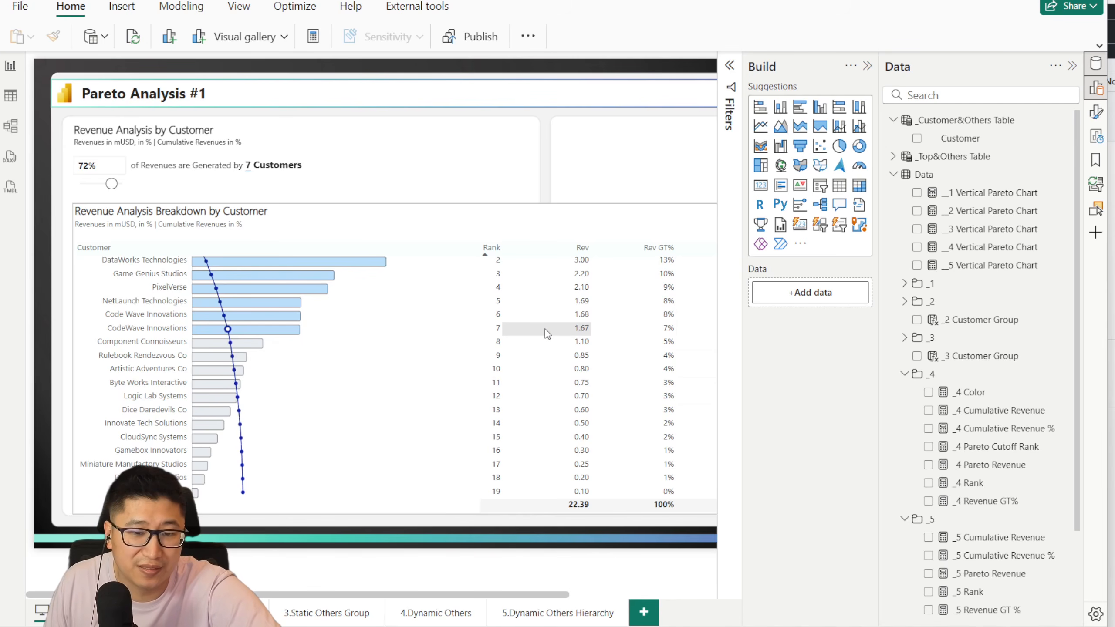
pyautogui.scroll(1, 458, 342)
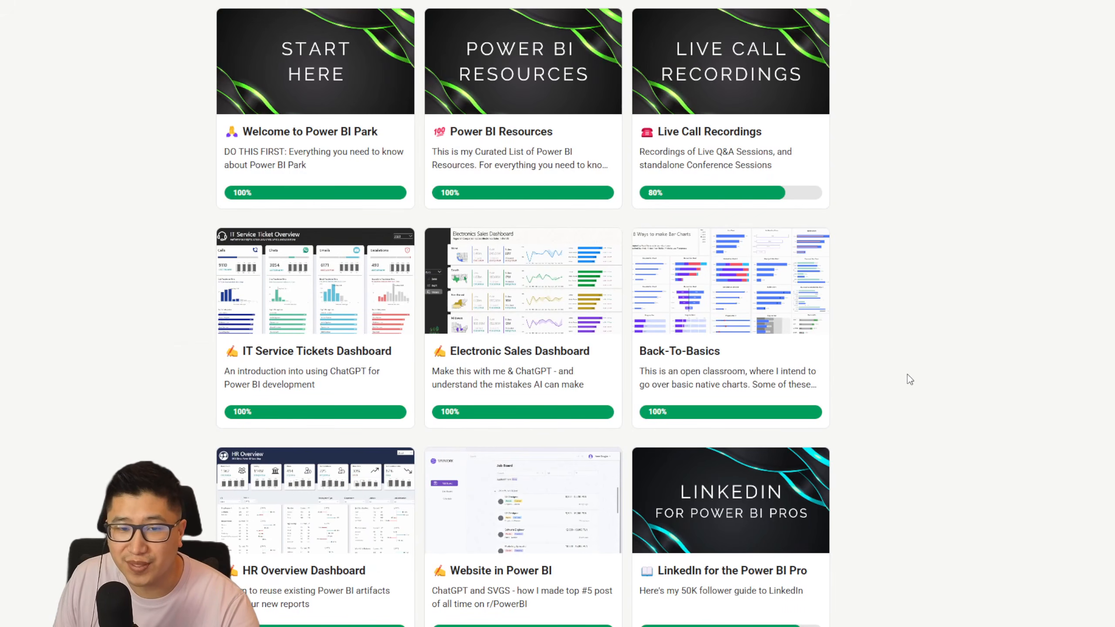
# Step: Switch to the Power BI Park classroom page in the browser and look through the available course cards
pyautogui.scroll(-6, 908, 374)
pyautogui.scroll(-6, 907, 374)
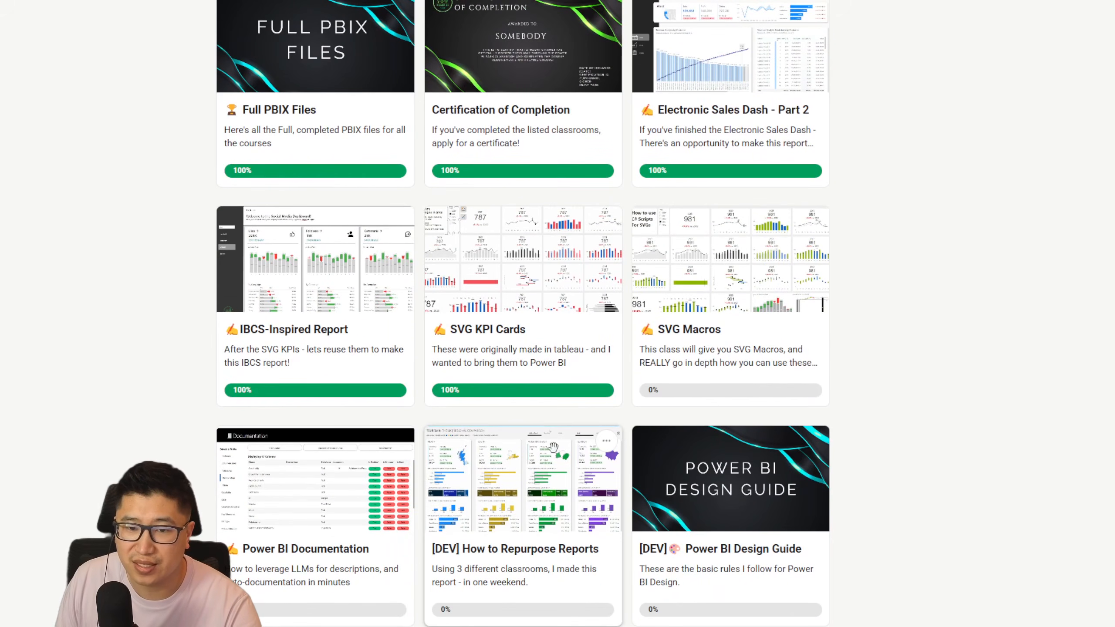